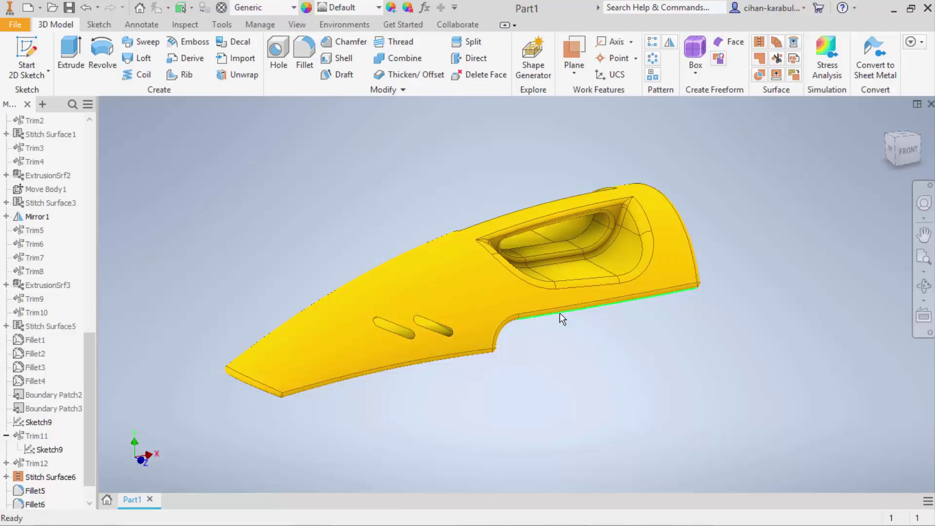
Orbit the yellow handle shell to view it from the side
mouse_move(558, 336)
middle_mouse_down("shift")
mouse_move(645, 319)
mouse_move(653, 302)
mouse_move(712, 324)
mouse_move(716, 337)
mouse_move(689, 341)
mouse_move(622, 311)
mouse_move(574, 349)
middle_mouse_up("shift")
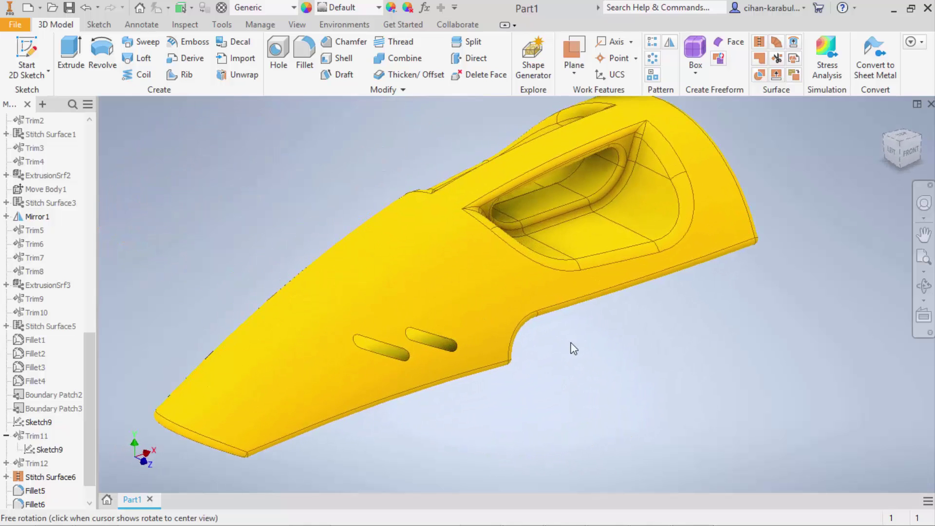
Create a new Standard.ipt part and show its origin planes and axes in the Home view
left_click(30, 12)
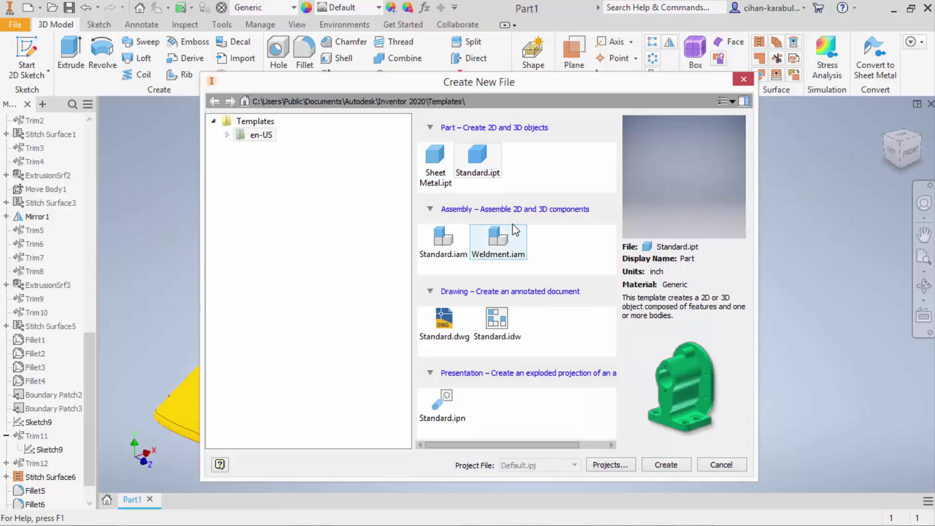
double_click(484, 175)
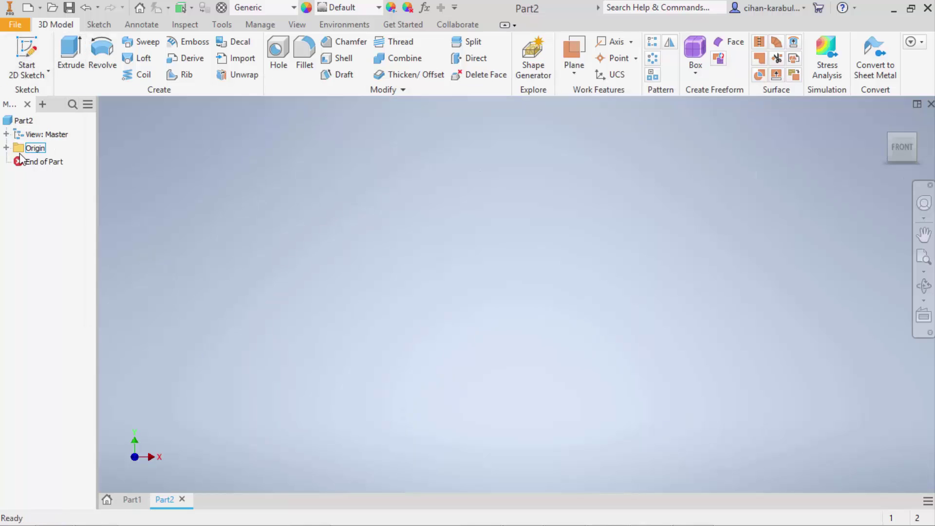
left_click(6, 148)
left_click(48, 161)
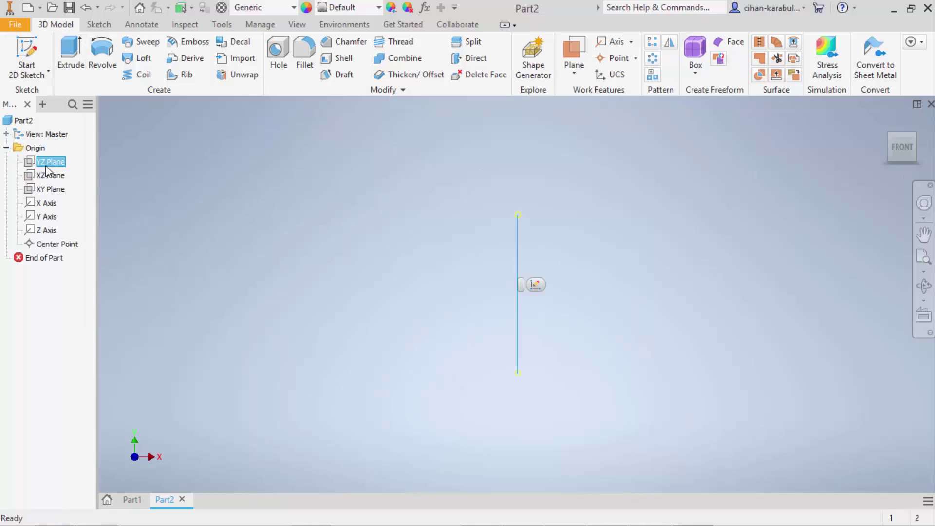
left_click(47, 230, "shift")
right_click(48, 235)
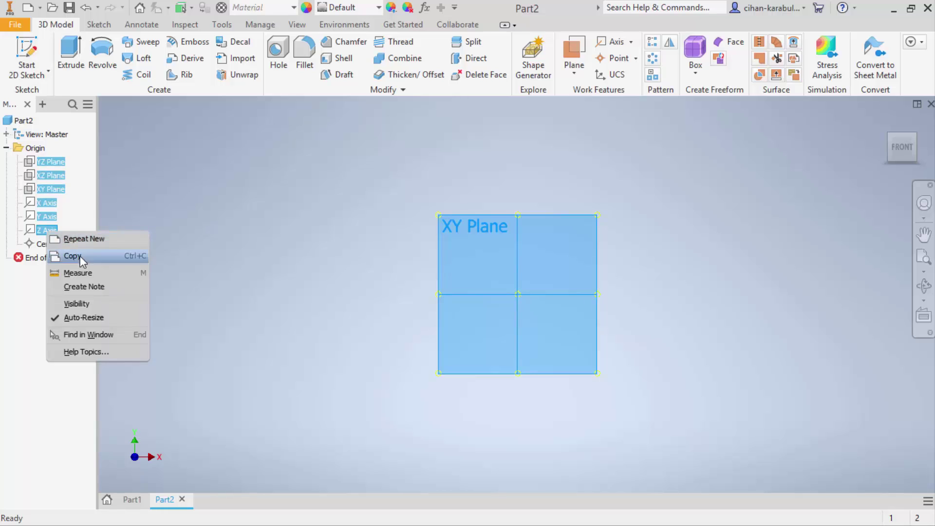
left_click(83, 302)
left_click(887, 120)
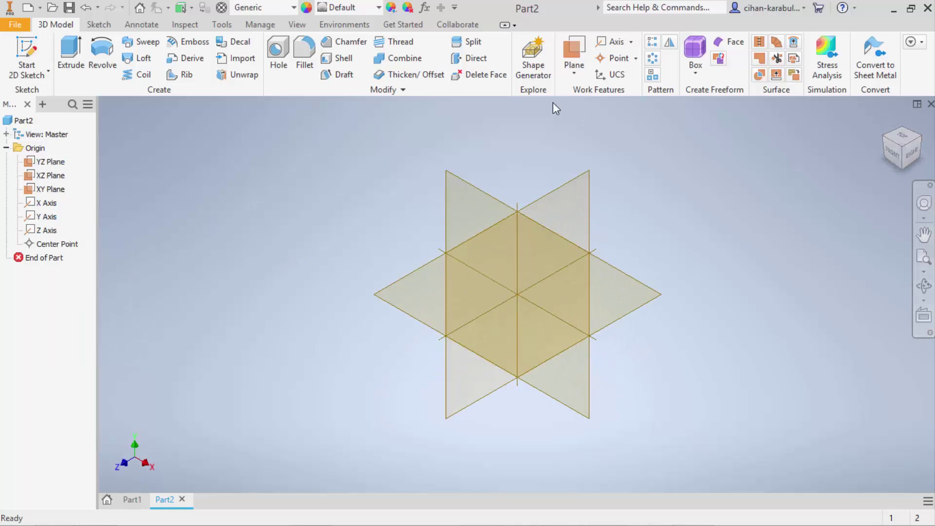
Add Work Plane1 angled 65 degrees from the YZ Plane around the Z Axis
left_click(574, 70)
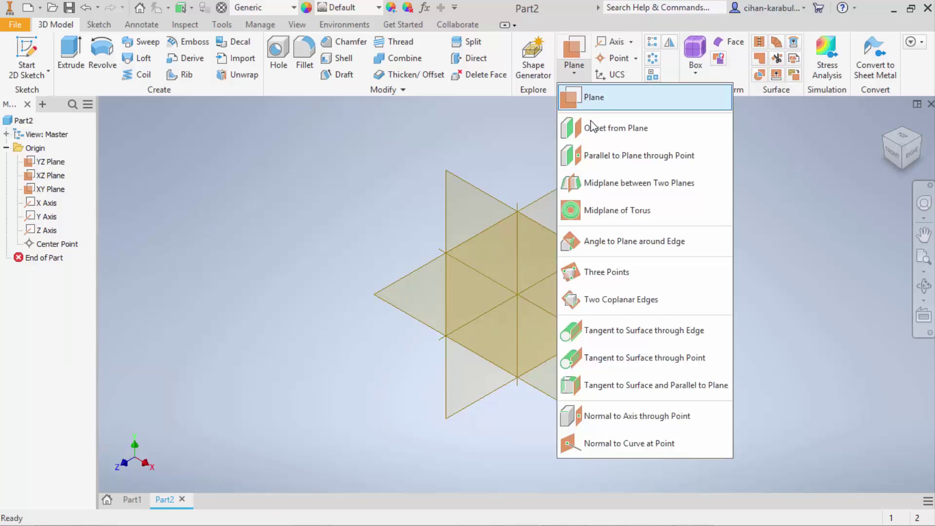
left_click(622, 248)
left_click(585, 189)
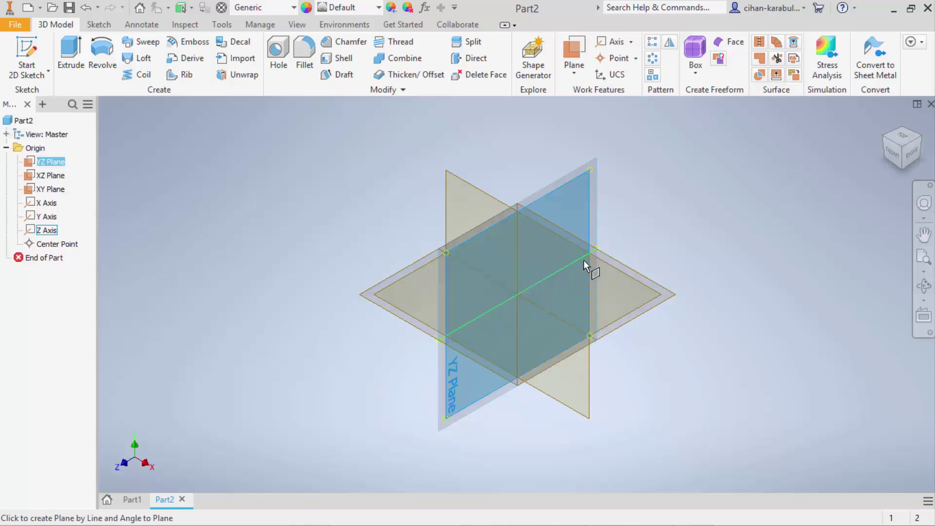
left_click(598, 253)
type("65")
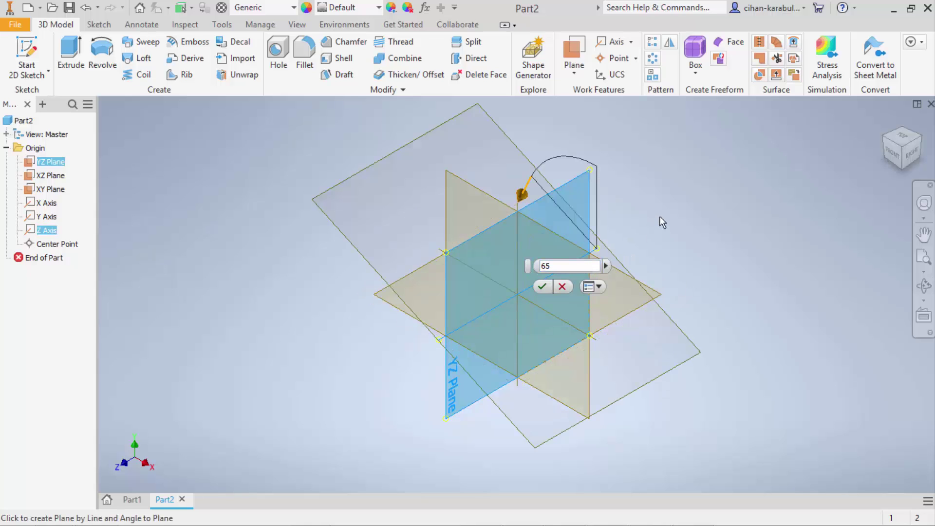
mouse_move(654, 219)
middle_mouse_down("shift")
mouse_move(700, 195)
mouse_move(668, 217)
middle_mouse_up("shift")
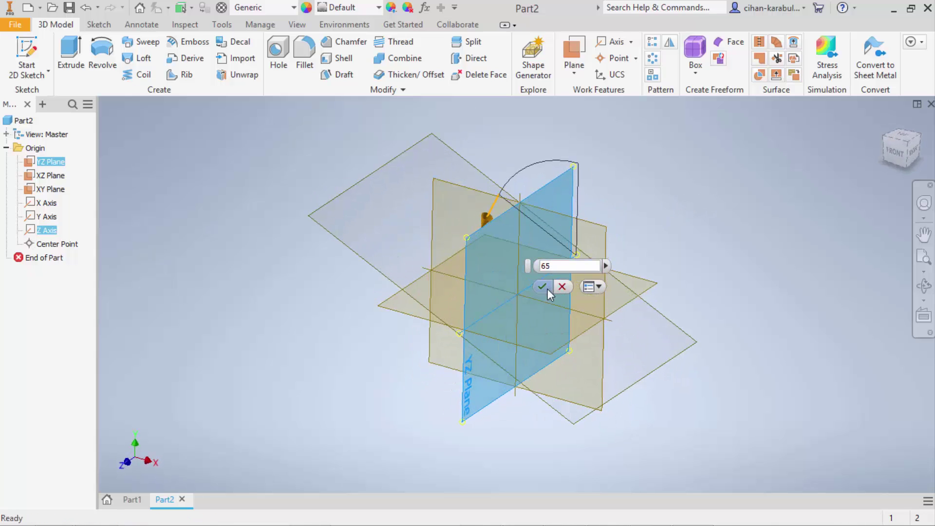
left_click(547, 287)
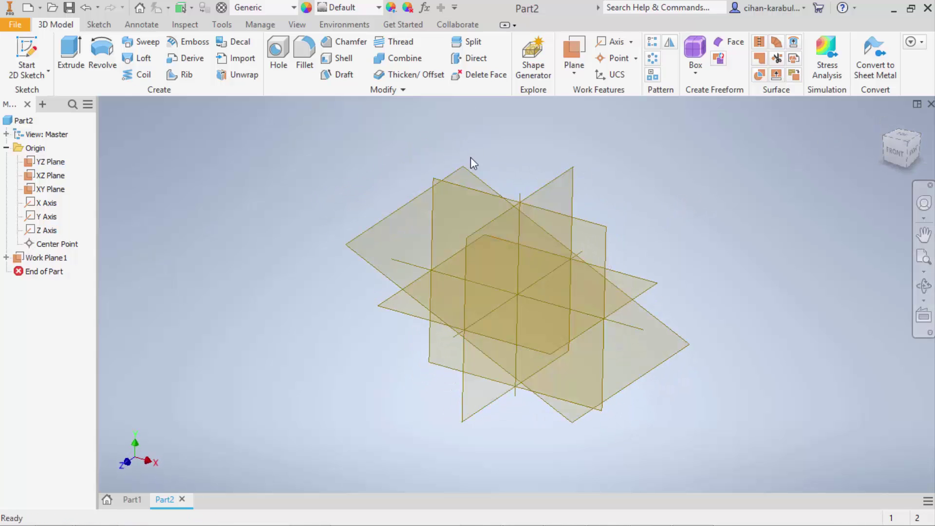
left_click(40, 43)
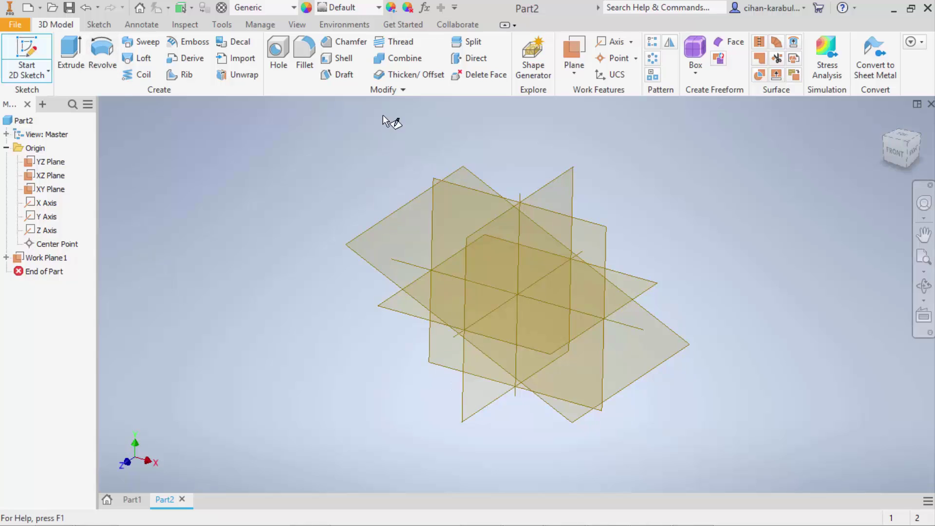
On Work Plane1, draw a circle and a base line and trim them to a half-circle
left_click(470, 169)
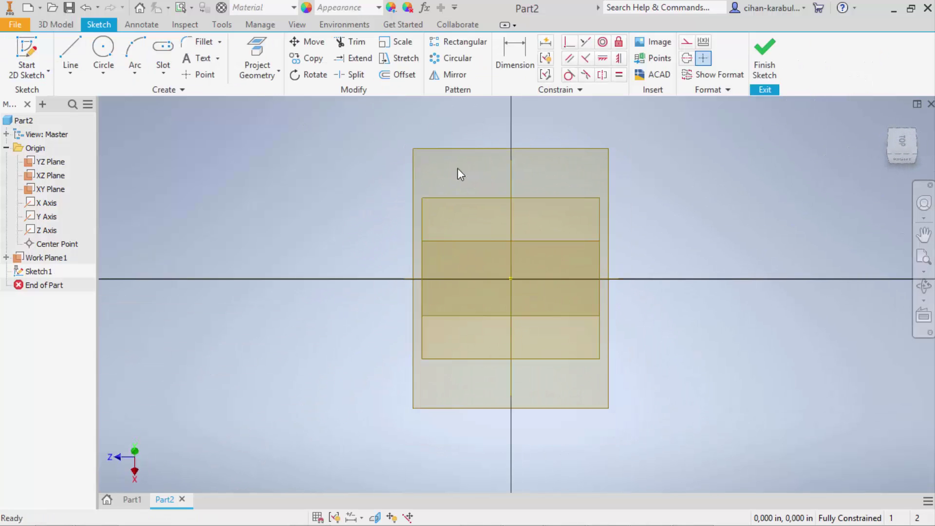
left_click(104, 49)
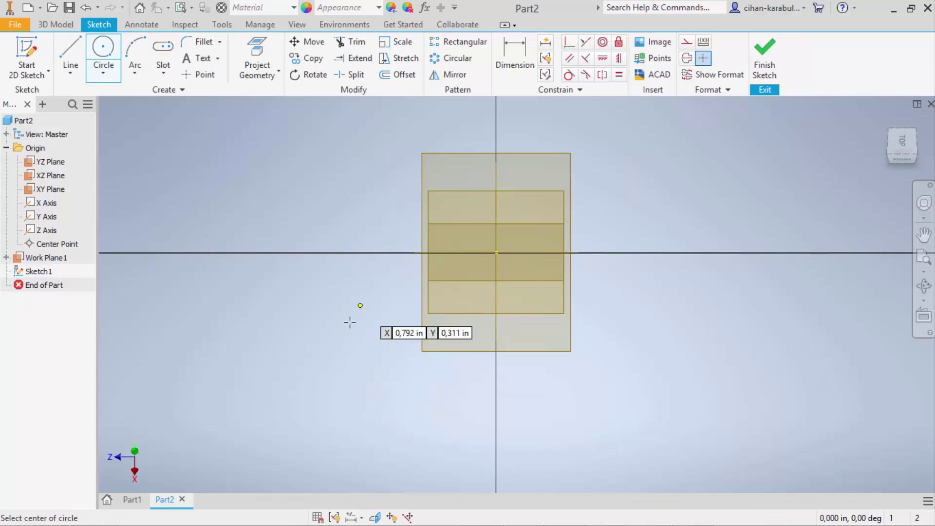
left_click(299, 360)
left_click(339, 306)
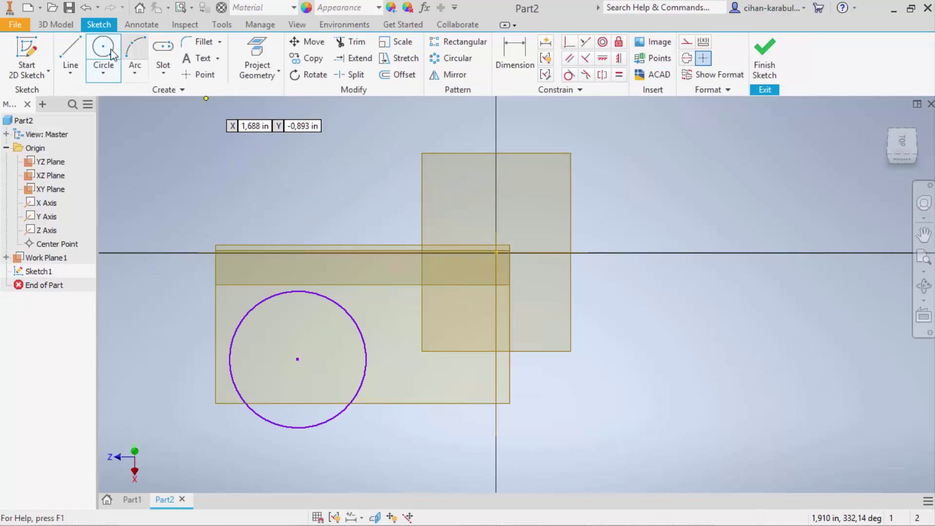
left_click(78, 47)
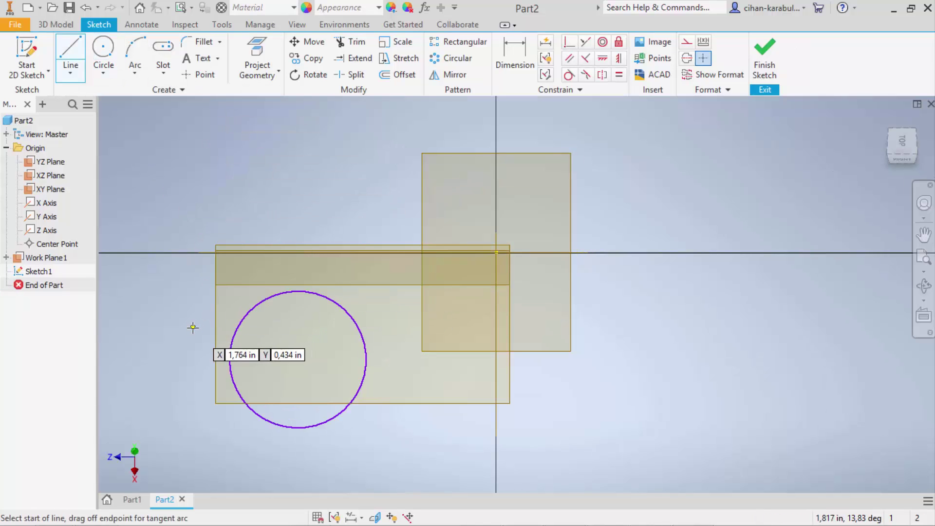
left_click(210, 333)
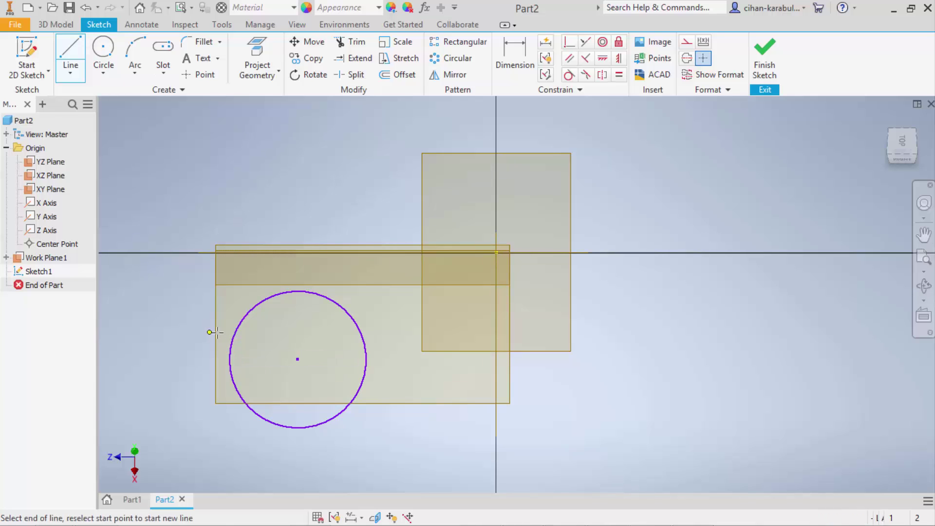
left_click(404, 332)
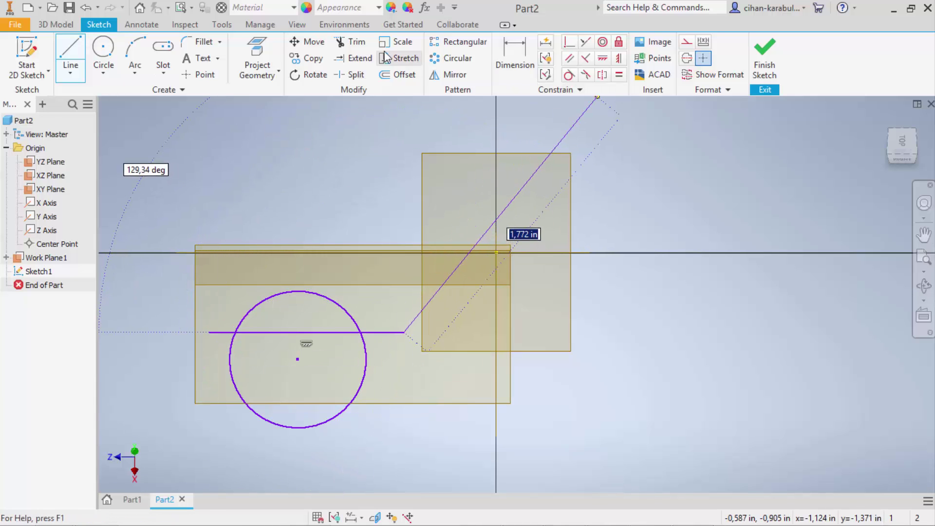
key("x")
left_click_drag(388, 270, 256, 376)
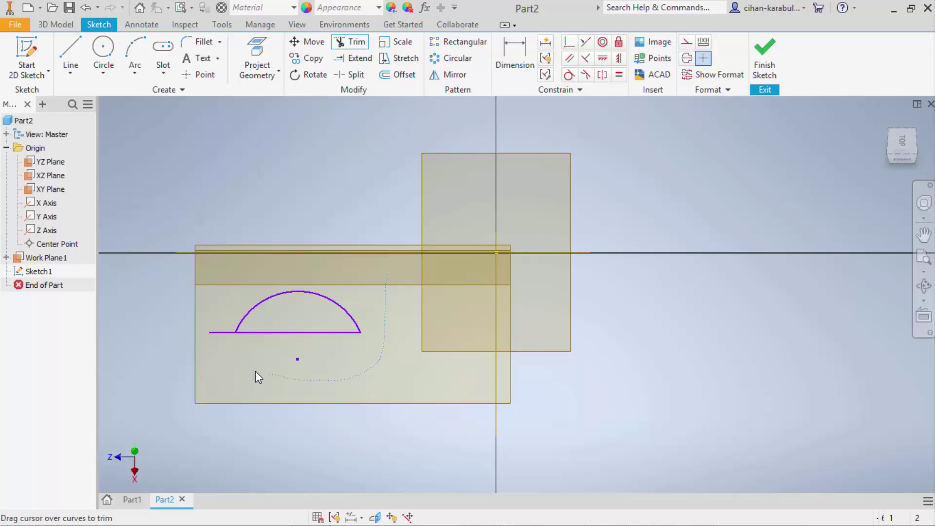
left_click_drag(220, 333, 218, 328)
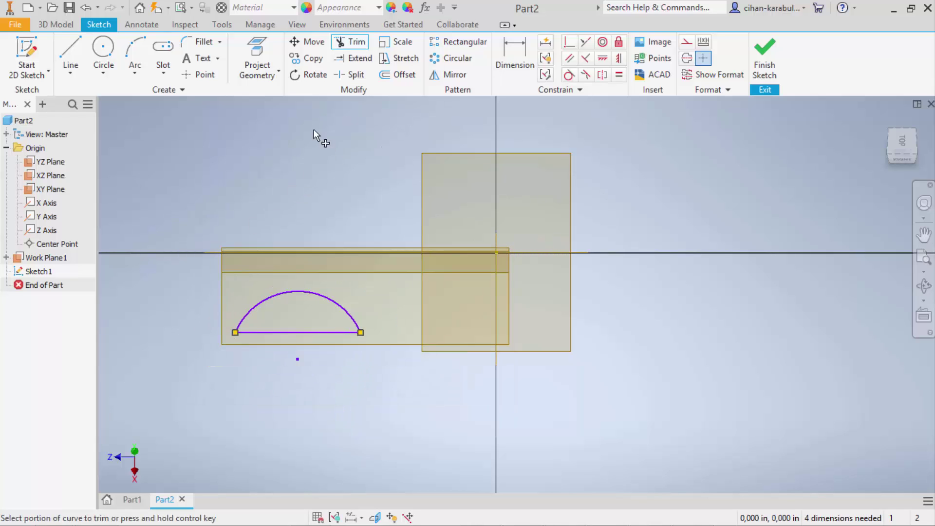
Add a sketch point and dimension the half-circle's height at 0.242 in
left_click(200, 75)
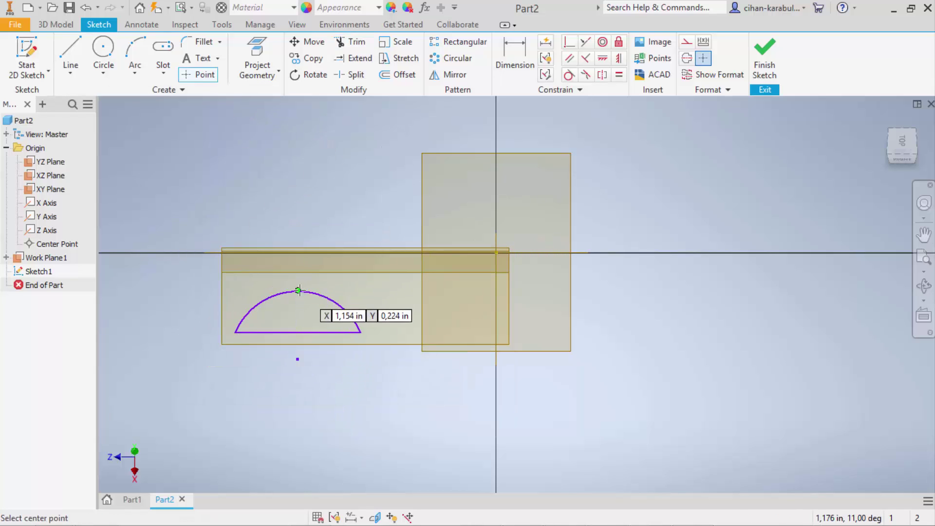
left_click(515, 56)
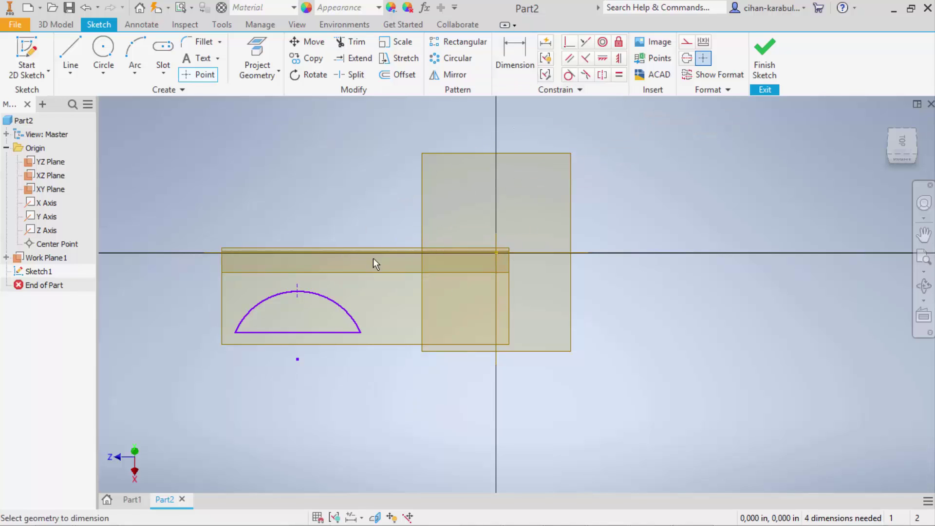
left_click(299, 300)
left_click(303, 329)
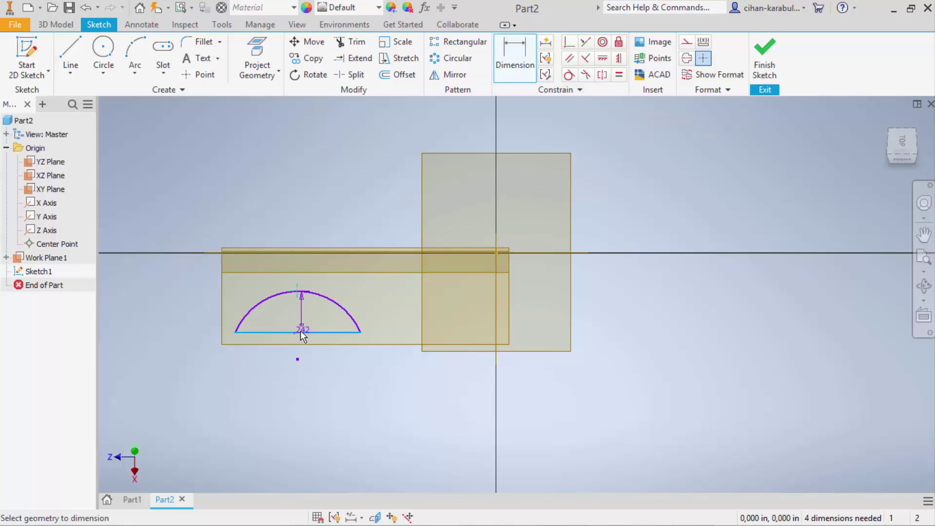
left_click(205, 314)
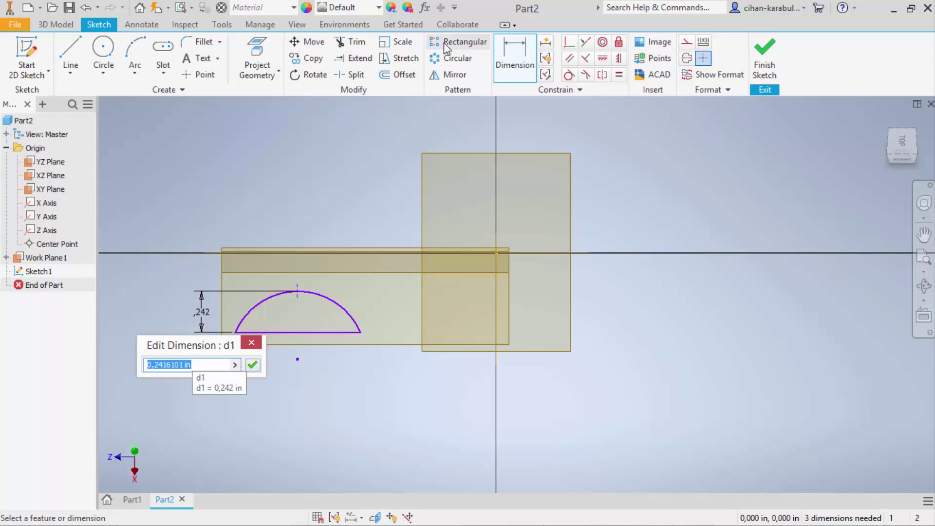
Set the document's length units to millimeter in Document Settings
left_click(221, 24)
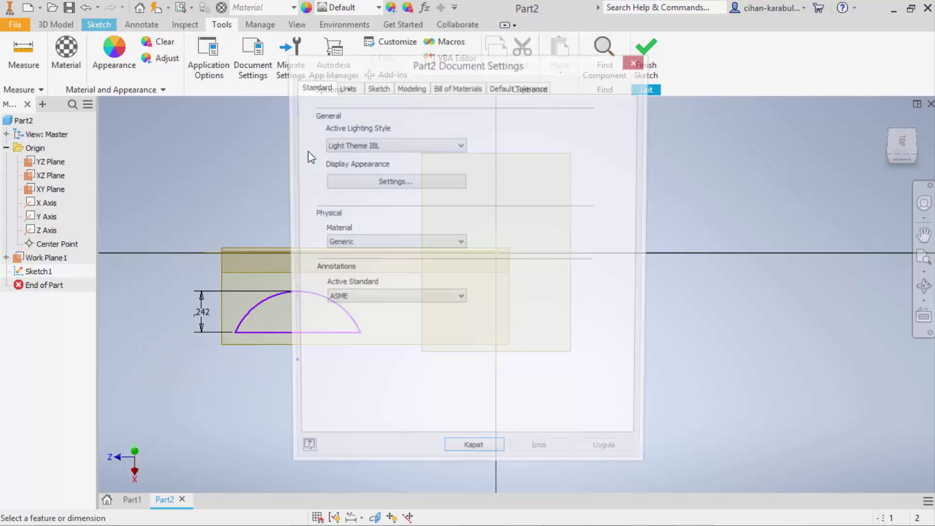
left_click(347, 88)
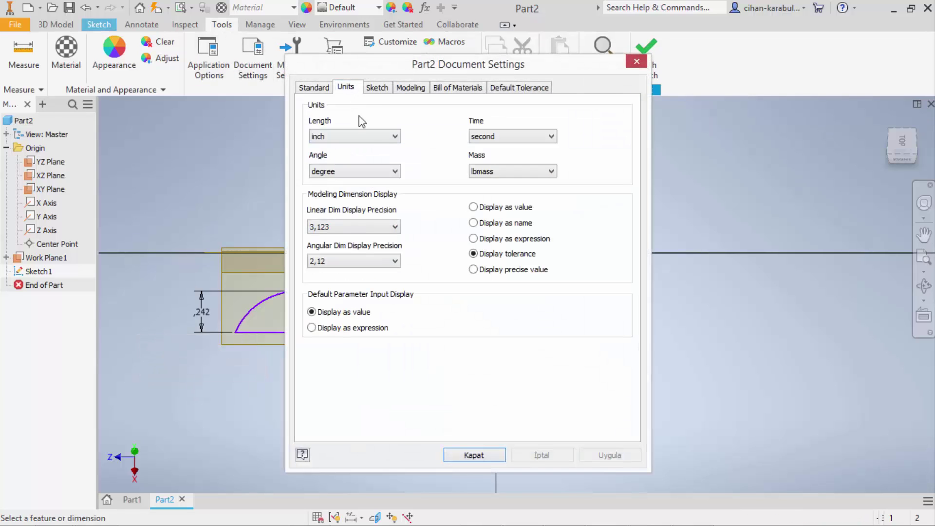
left_click(368, 138)
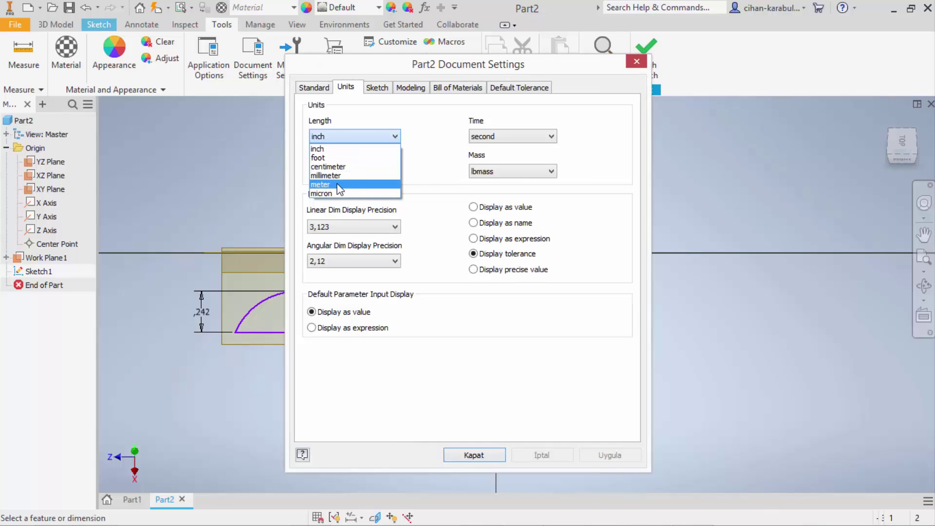
left_click(341, 176)
left_click(597, 454)
left_click(473, 455)
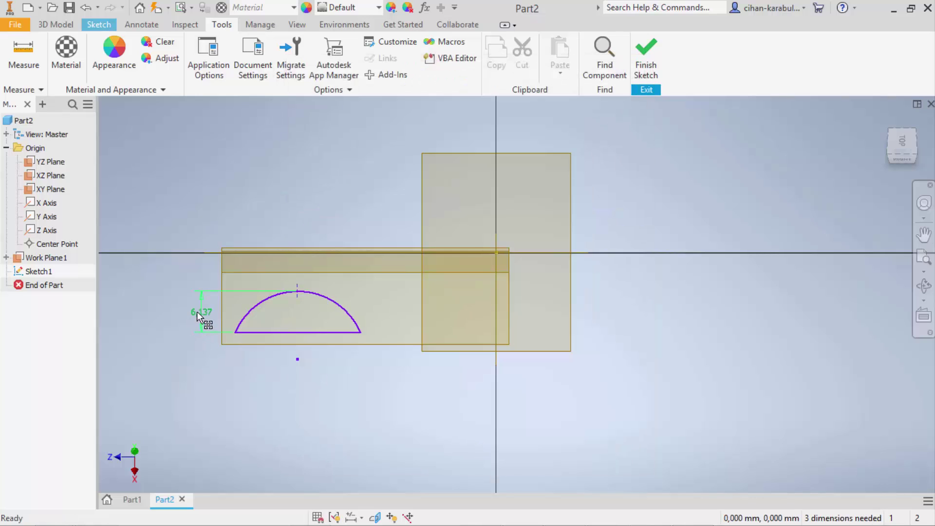
Delete the half-circle's height dimension
double_click(196, 312)
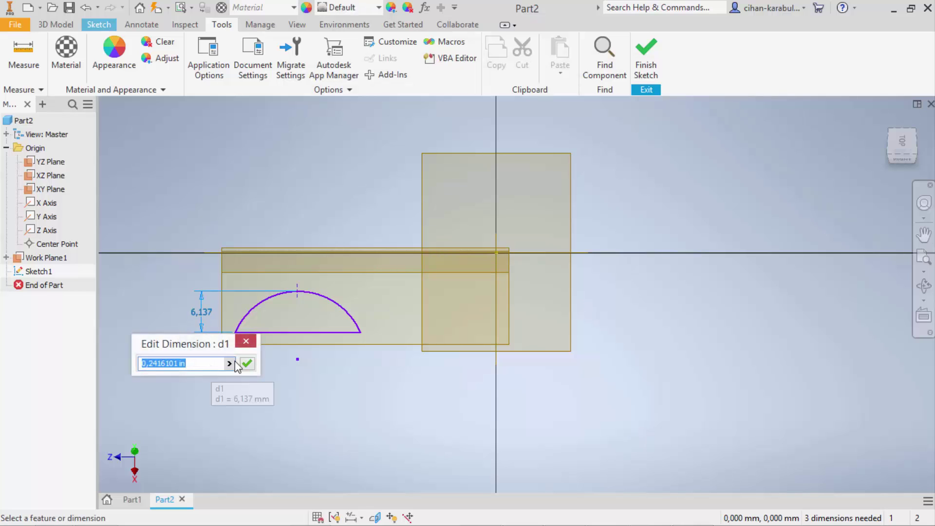
key("Return")
key("Delete")
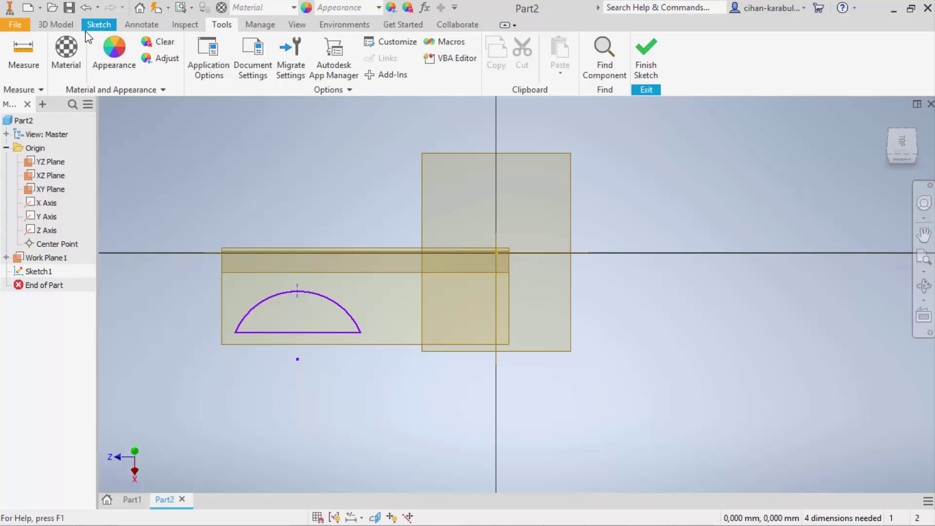
Dimension the arc with a 28,5 height and a 37,5 radius
left_click(97, 24)
left_click(515, 56)
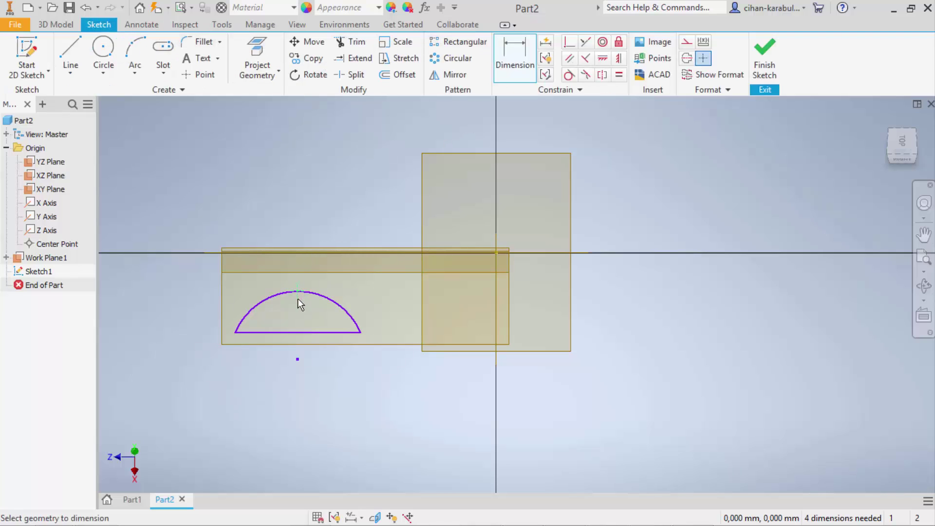
left_click(296, 334)
left_click(194, 314)
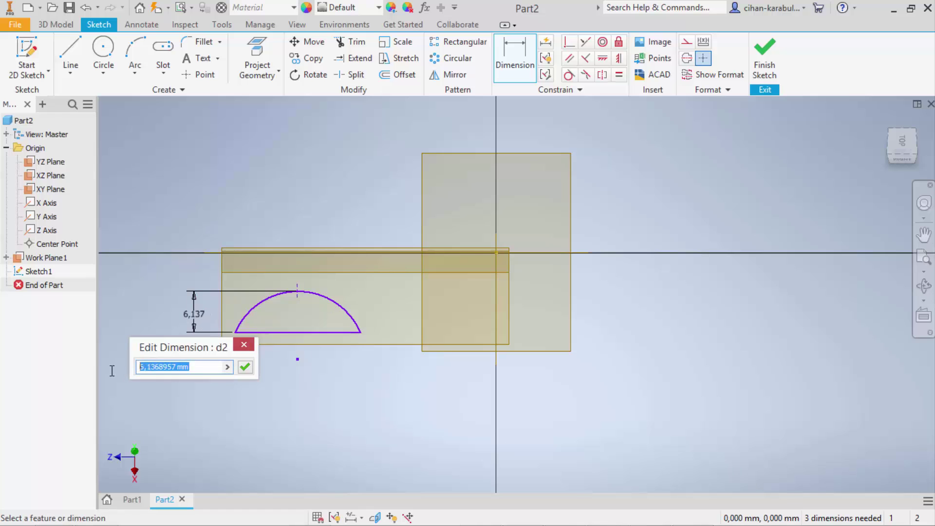
type("28,5")
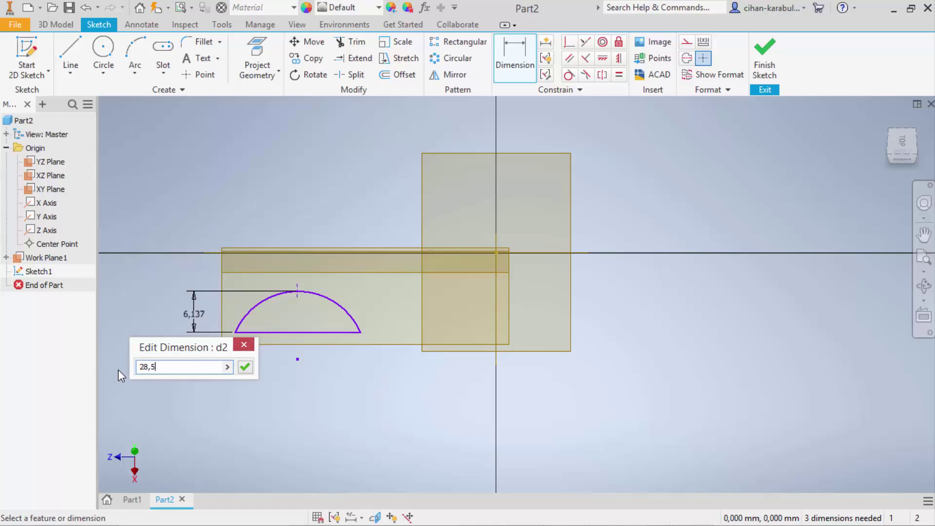
key("Return")
scroll(534, 292, "up", 2)
scroll(566, 297, "up", 2)
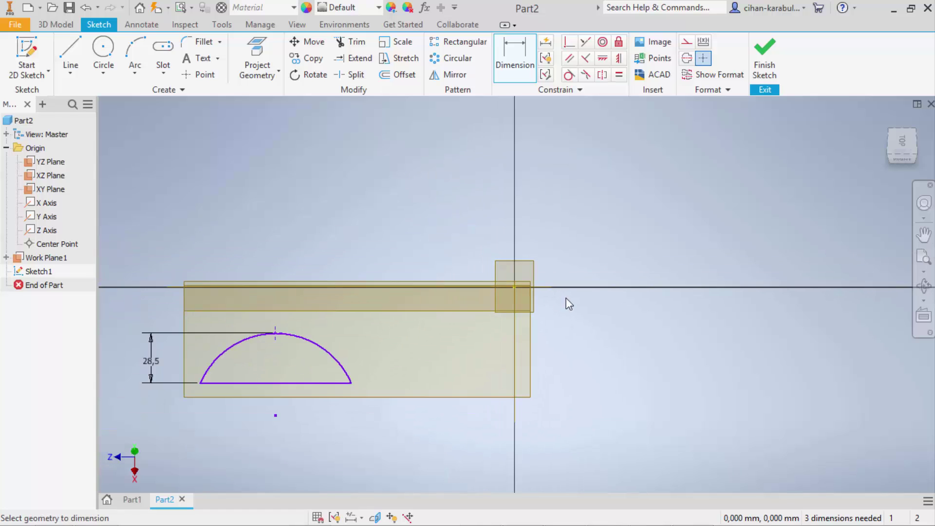
scroll(563, 300, "up", 1)
scroll(341, 349, "down", 2)
left_click(497, 307)
left_click(520, 271)
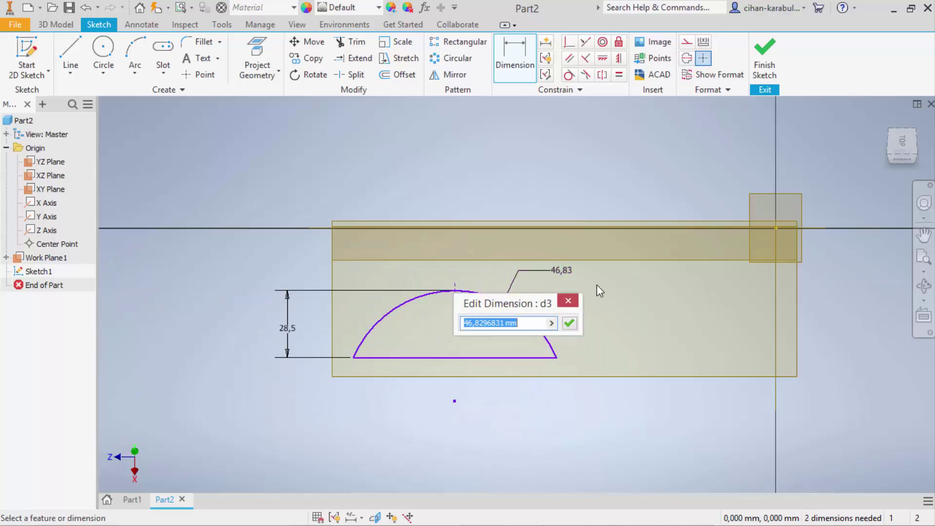
type("37,5")
key("Return")
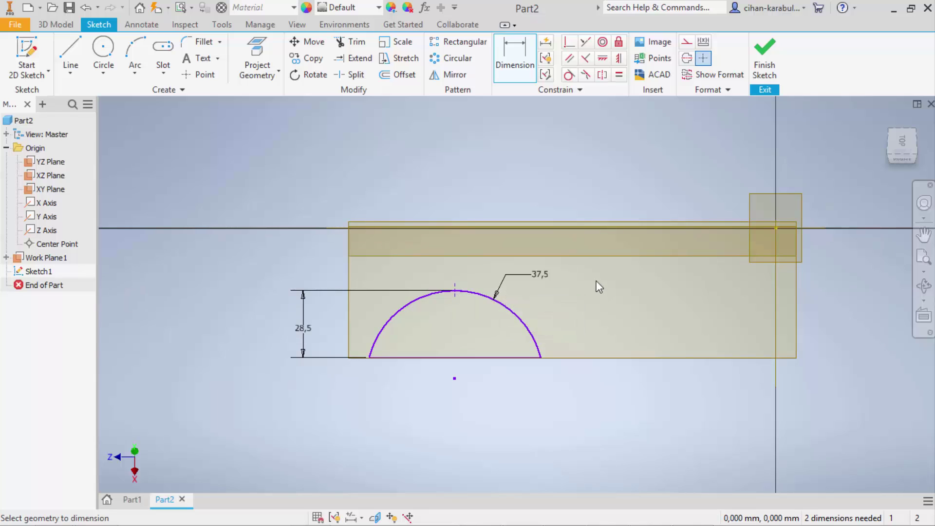
Constrain the arc's top point onto the origin
left_click(569, 41)
left_click(777, 228)
left_click(457, 291)
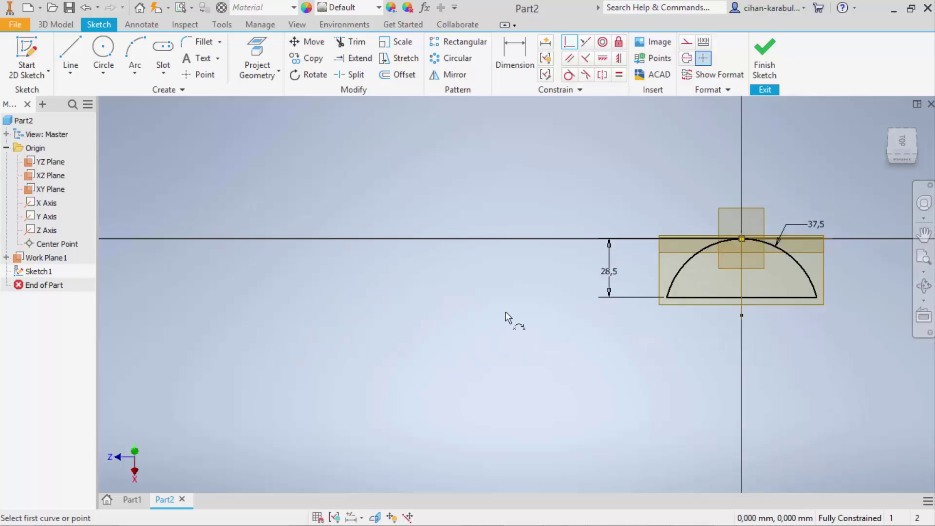
scroll(820, 264, "down", 3)
key("Escape")
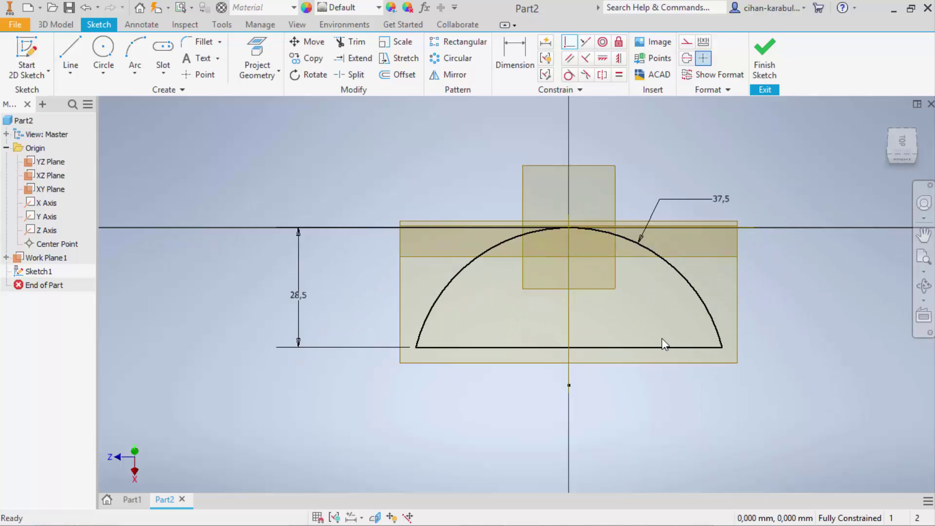
Make the arc's base chord a construction line and finish Sketch1
left_click(650, 346)
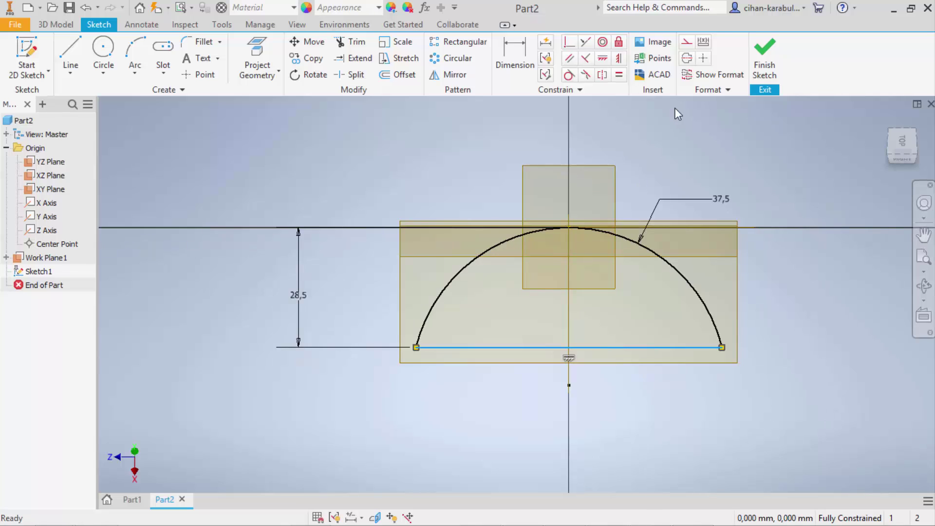
left_click(687, 42)
key("Escape")
left_click(767, 75)
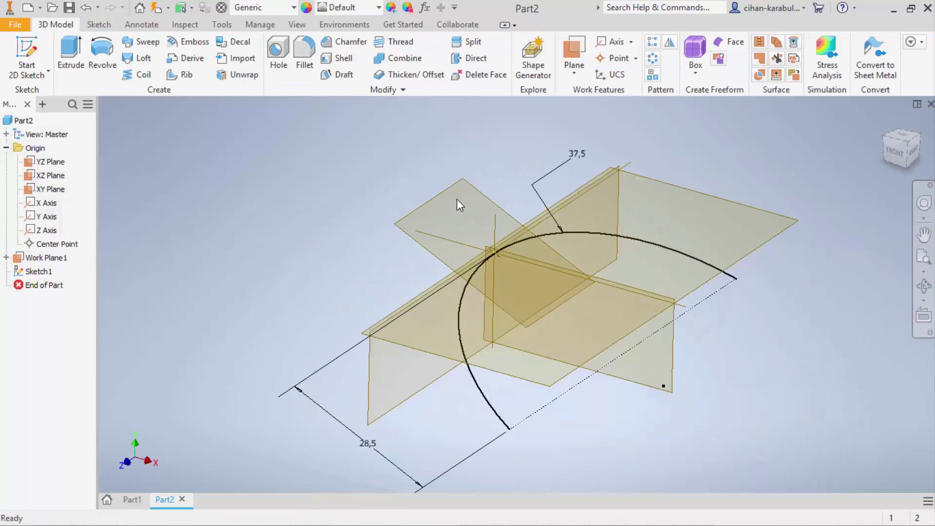
scroll(381, 215, "down", 2)
scroll(346, 248, "down", 2)
scroll(347, 247, "up", 1)
Create Work Plane2 offset from the YZ Plane with a 300 offset entered
scroll(303, 246, "up", 1)
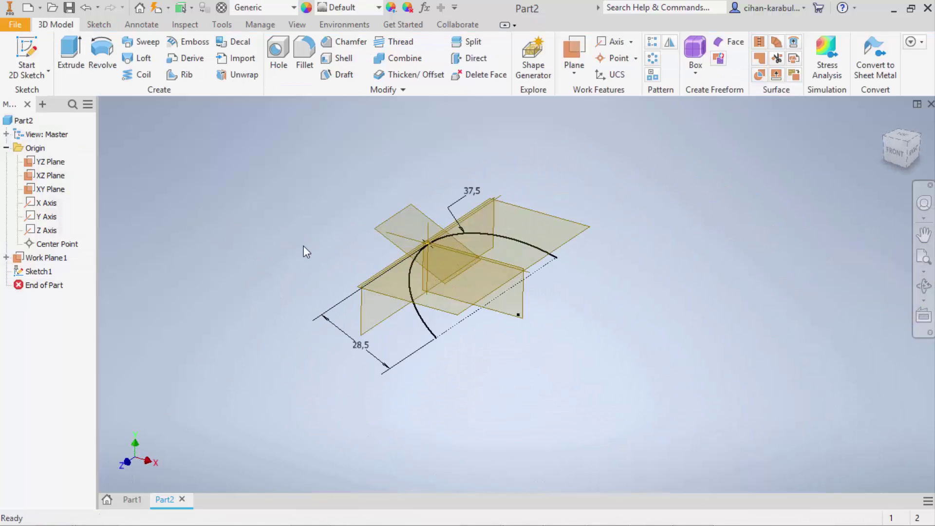
left_click(574, 72)
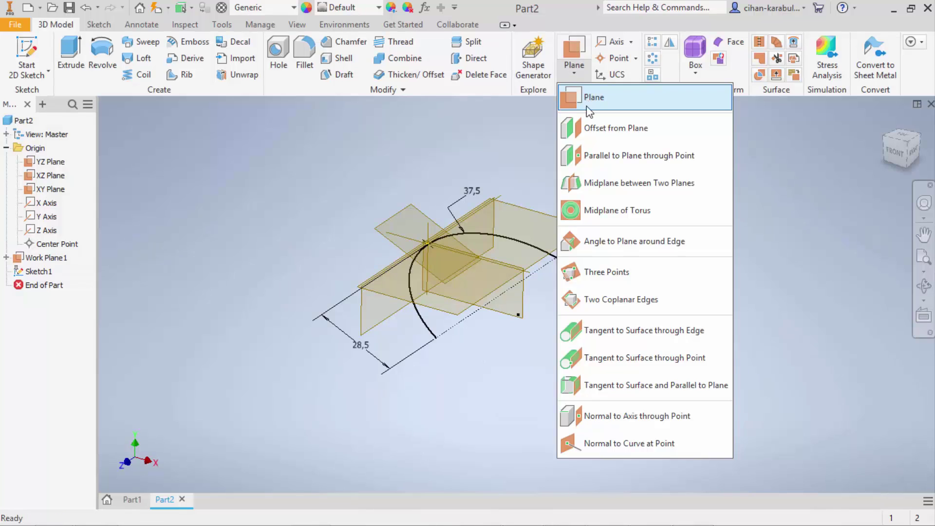
left_click(586, 97)
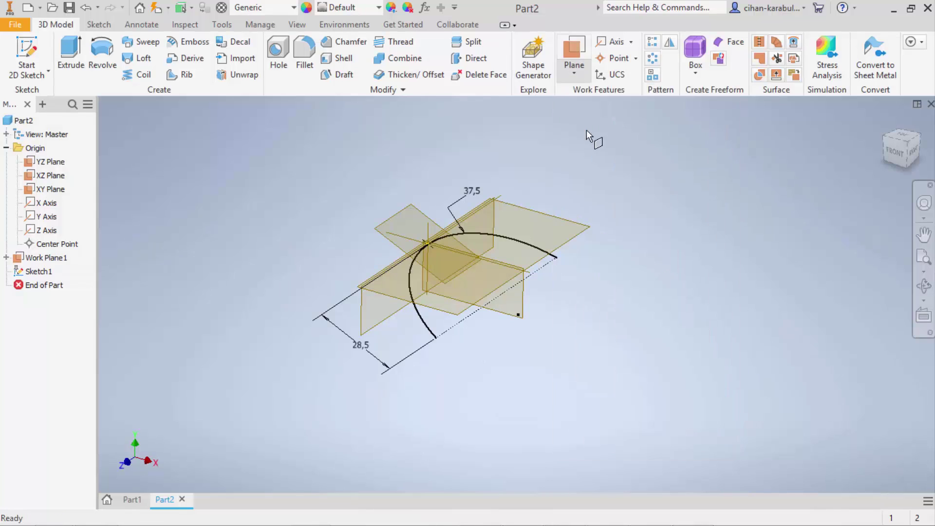
left_click(382, 320)
type("300")
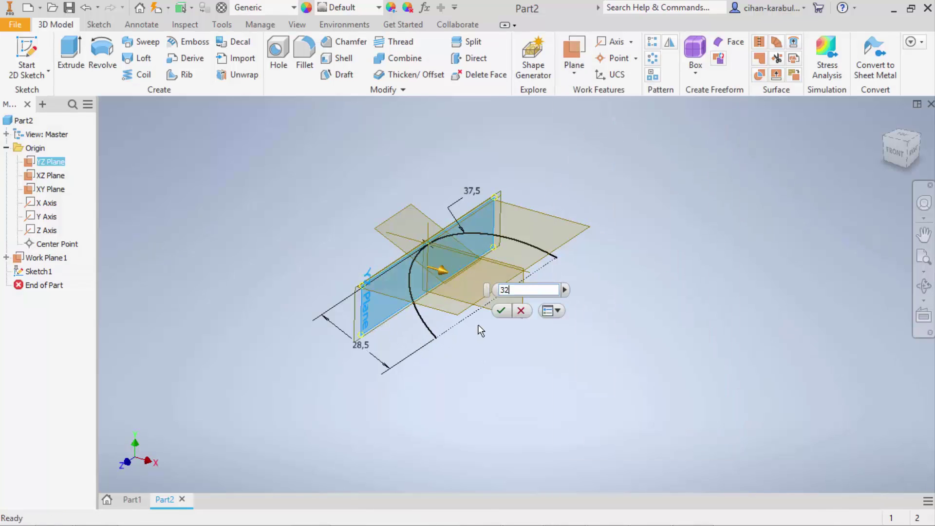
key("Return")
scroll(462, 315, "down", 5)
scroll(769, 369, "up", 2)
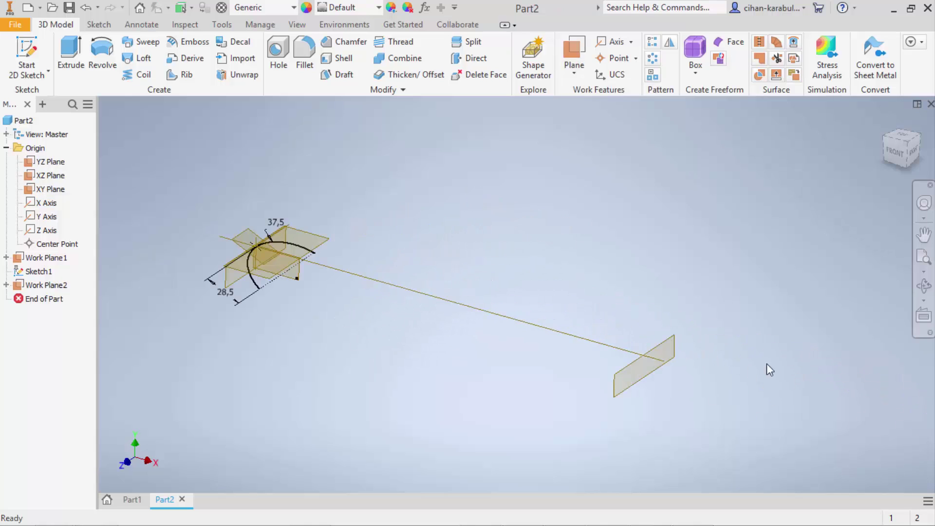
left_click(27, 49)
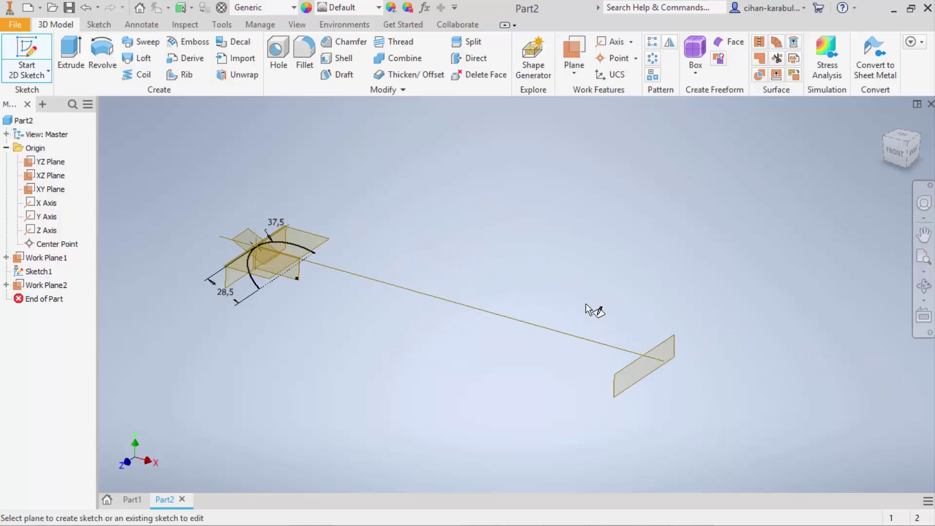
On Work Plane2, draw a circle and a base line and trim to a half-circle
left_click(655, 357)
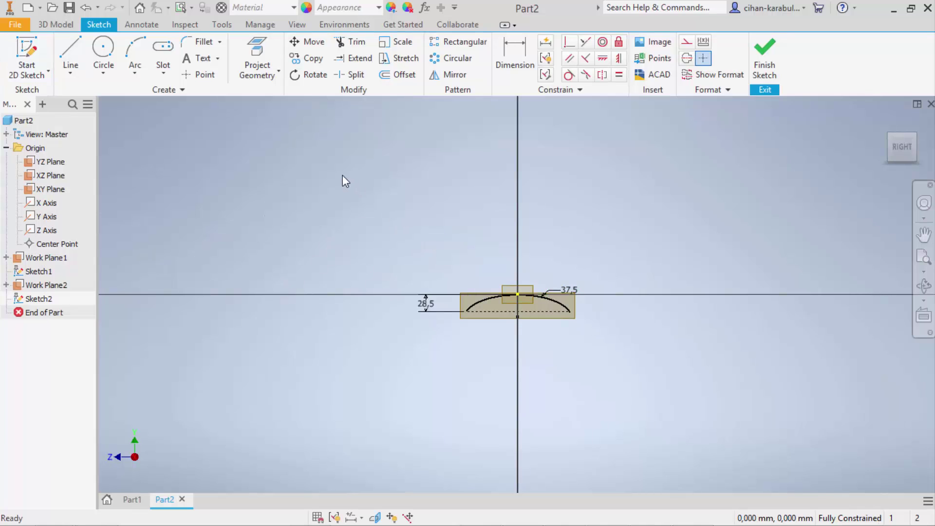
left_click(104, 49)
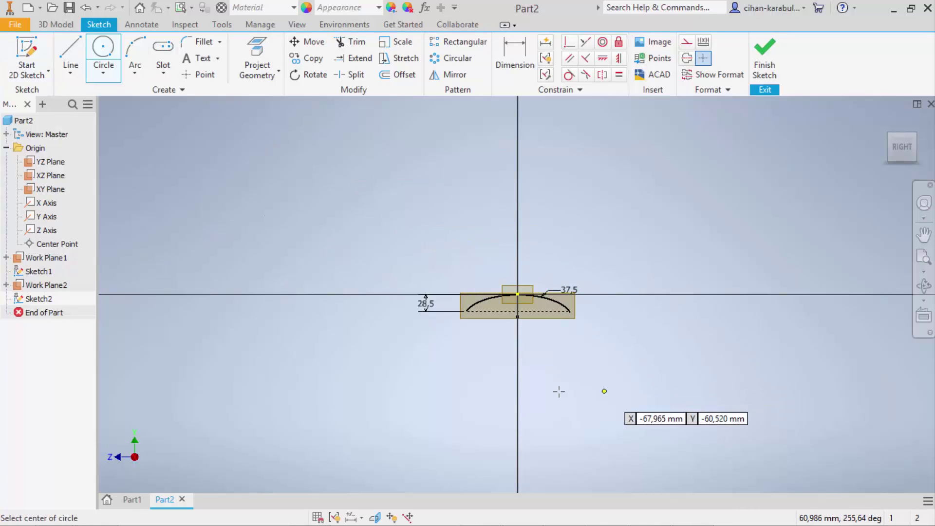
left_click(342, 405)
left_click(384, 348)
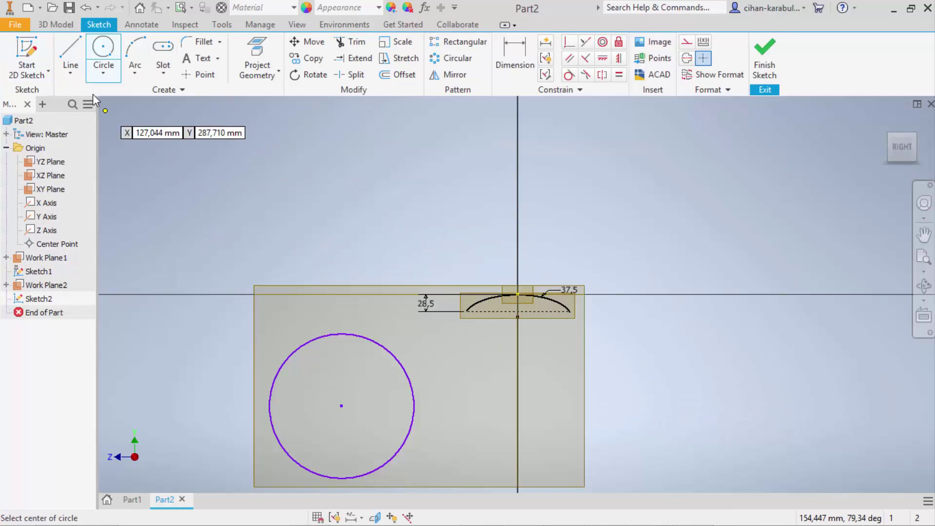
left_click(74, 59)
left_click(234, 368)
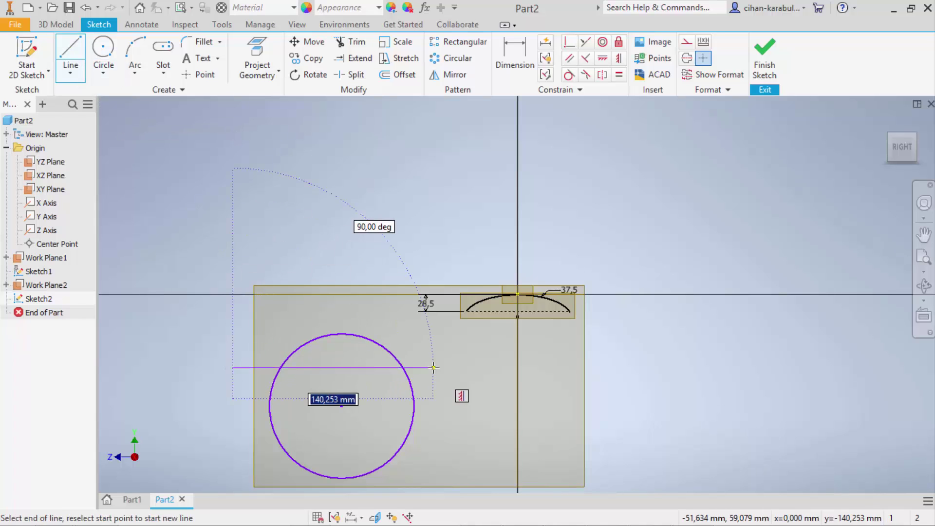
left_click(433, 368)
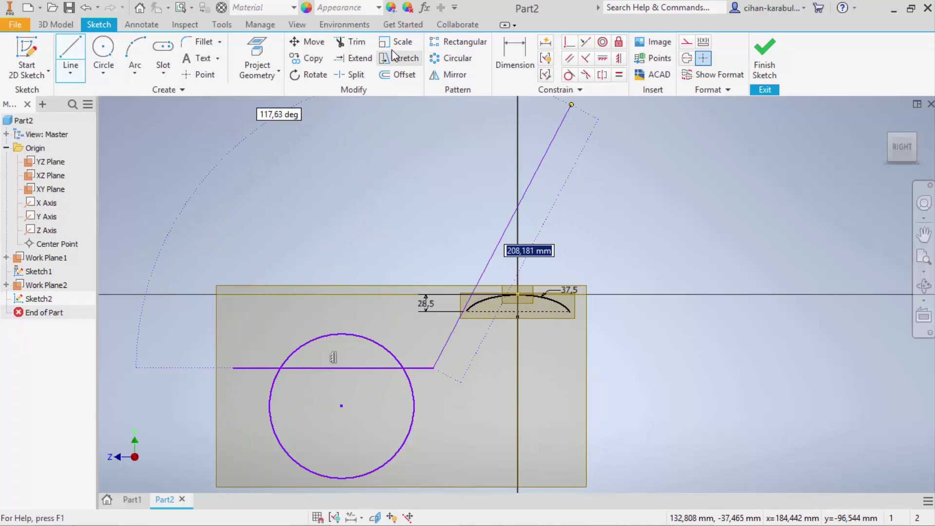
key("x")
mouse_move(453, 389)
left_mouse_down()
mouse_move(264, 403)
mouse_move(269, 347)
left_mouse_up()
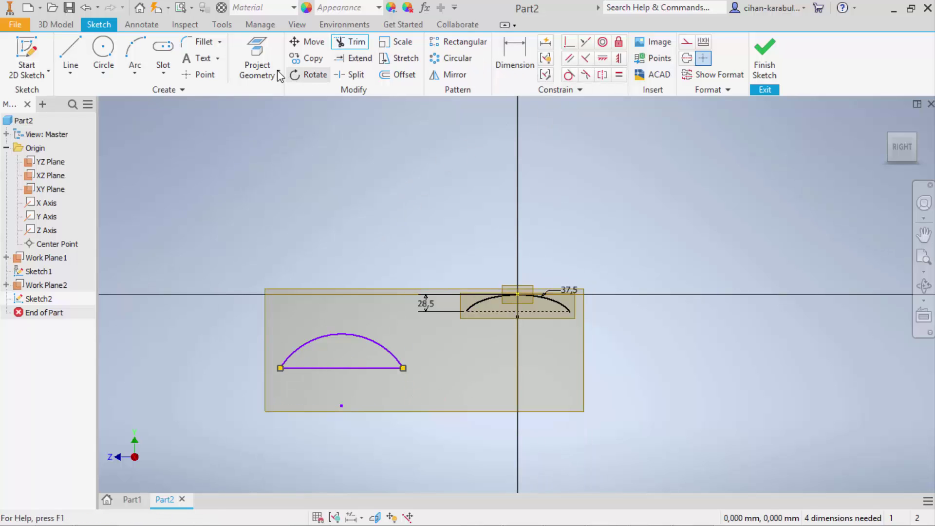
Add a point at the arc's top and dimension radius 100 and height 90
left_click(195, 74)
left_click(342, 333)
left_click(515, 57)
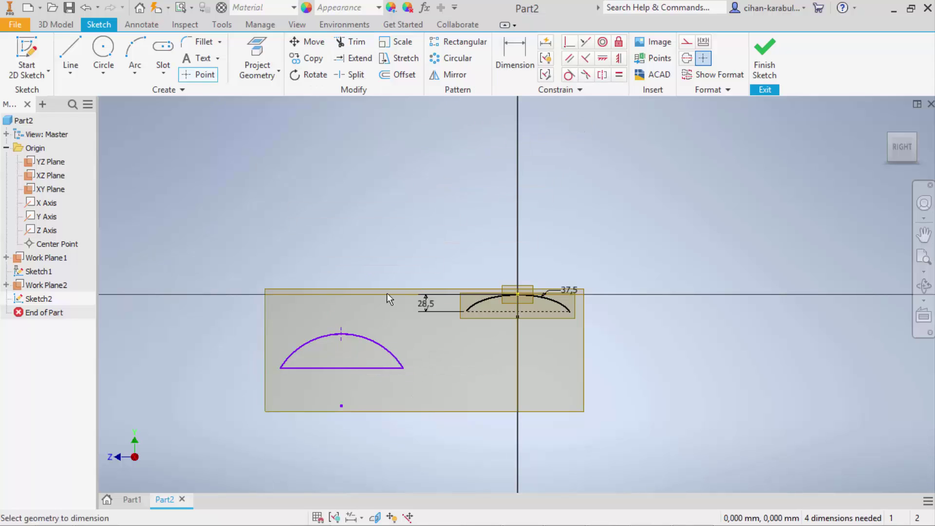
left_click(349, 339)
left_click(374, 331)
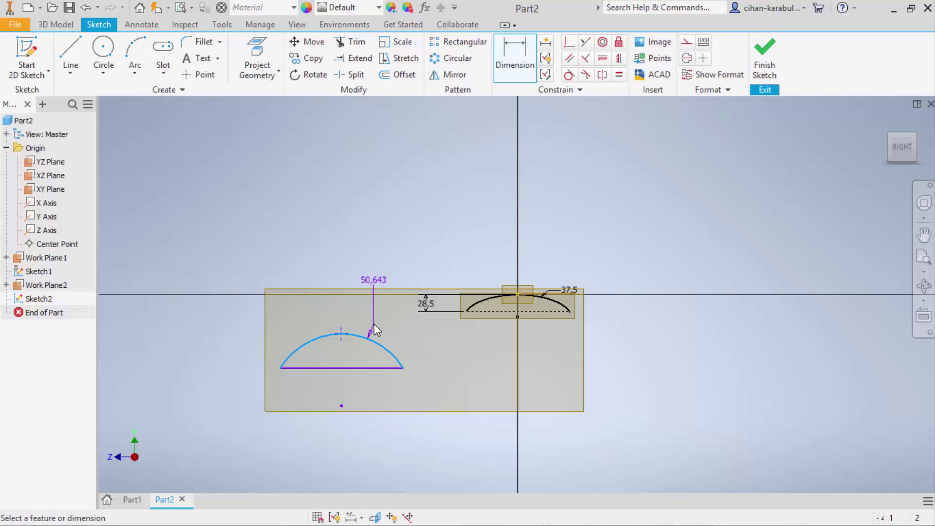
type("100")
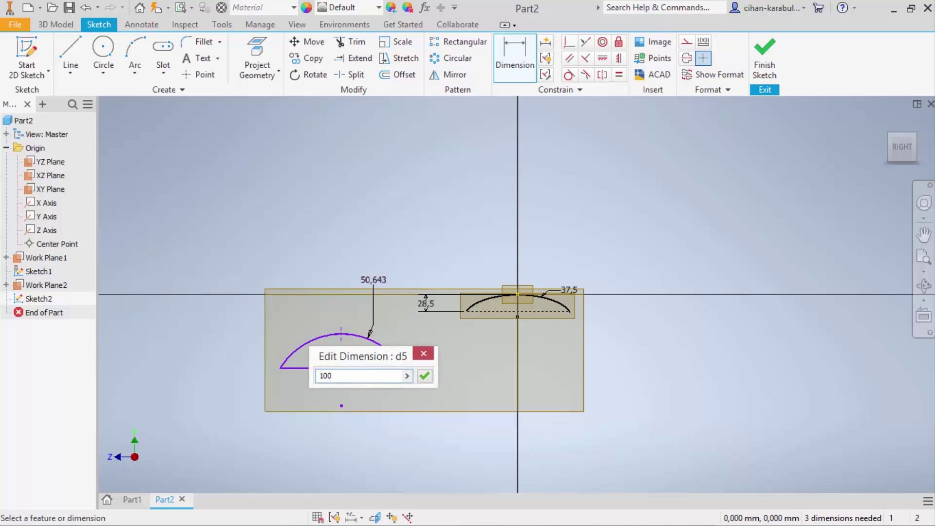
key("Return")
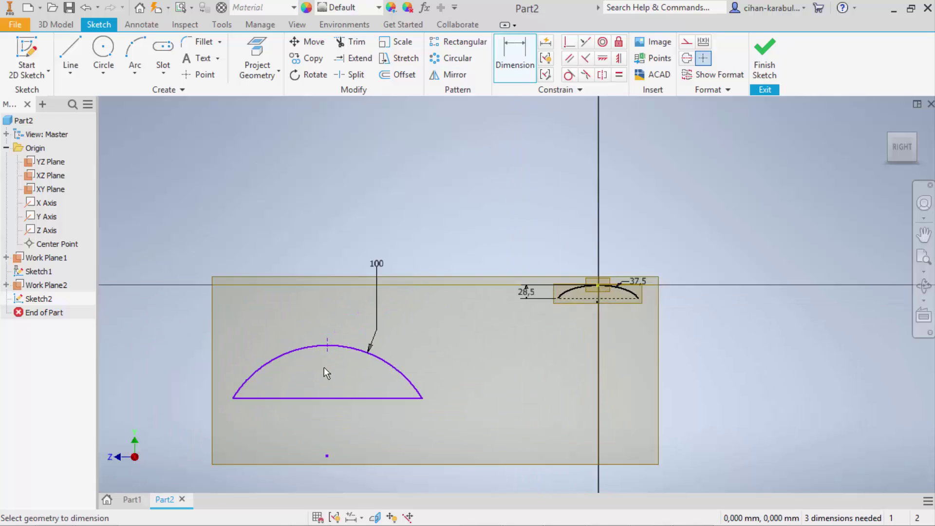
left_click(326, 354)
left_click(360, 397)
left_click(458, 376)
type("90")
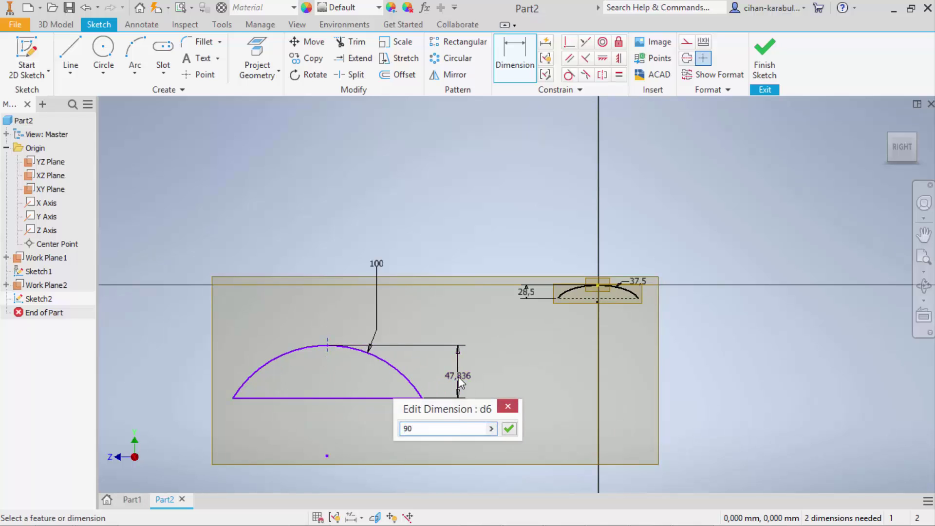
key("Return")
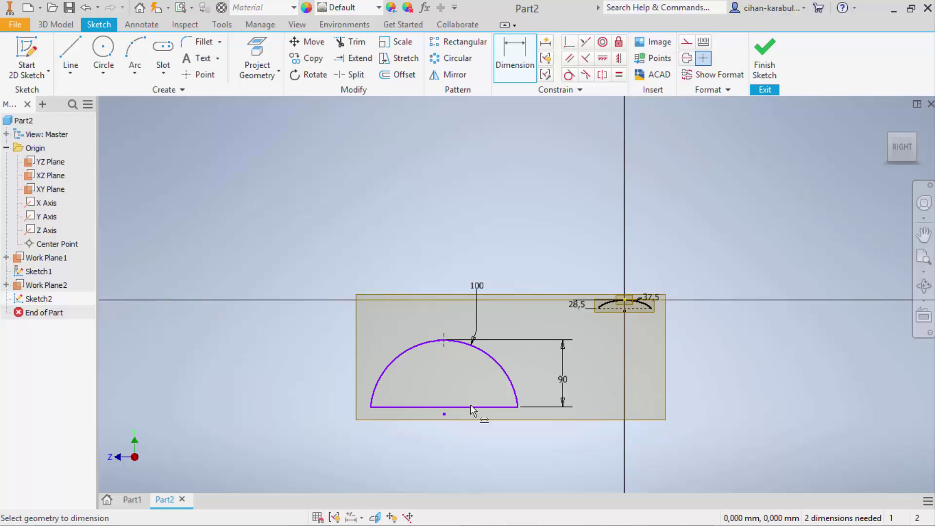
Constrain the base line's midpoint onto the small arc's top and finish Sketch2
scroll(431, 420, "up", 2)
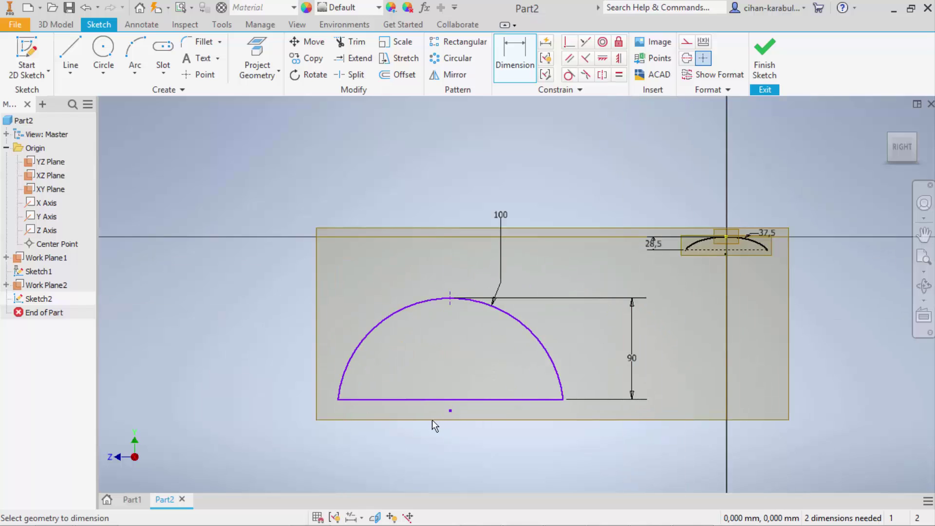
left_click(568, 44)
left_click(450, 400)
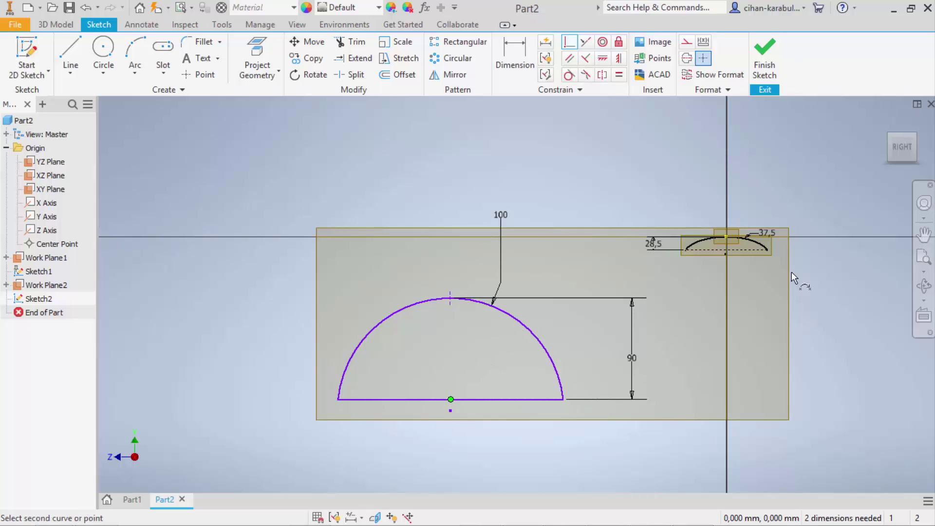
left_click(726, 238)
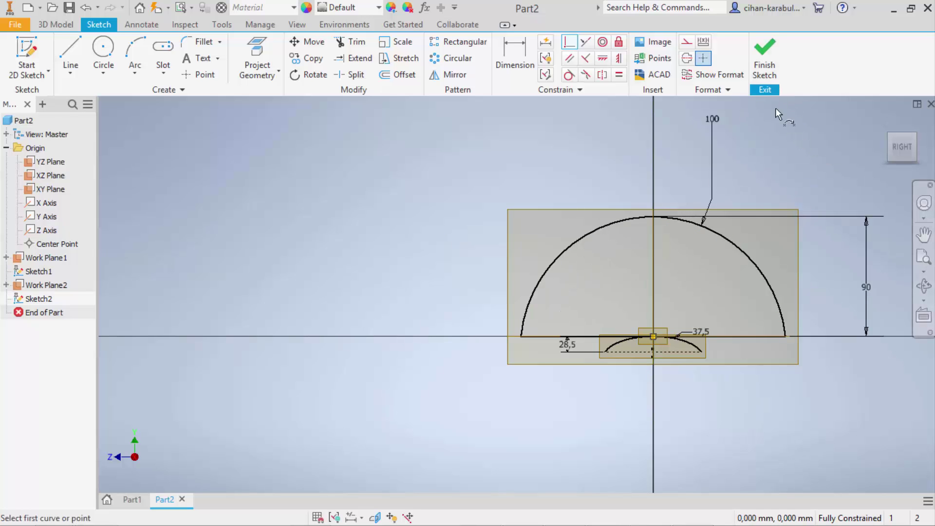
left_click(765, 53)
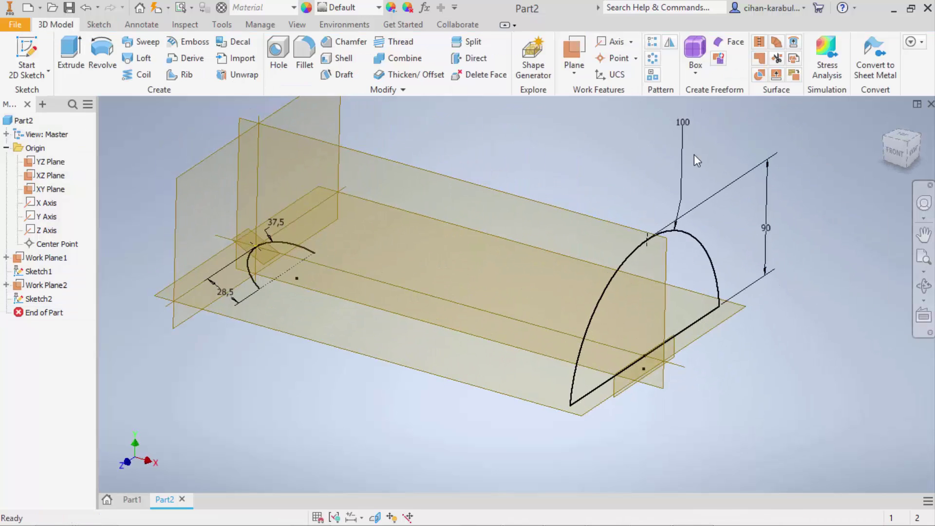
Revolve Sketch2's arc 10 degrees as a surface, creating RevolutionSrf1
mouse_move(666, 160)
middle_mouse_down("shift")
mouse_move(758, 156)
mouse_move(751, 151)
middle_mouse_up("shift")
left_click(103, 54)
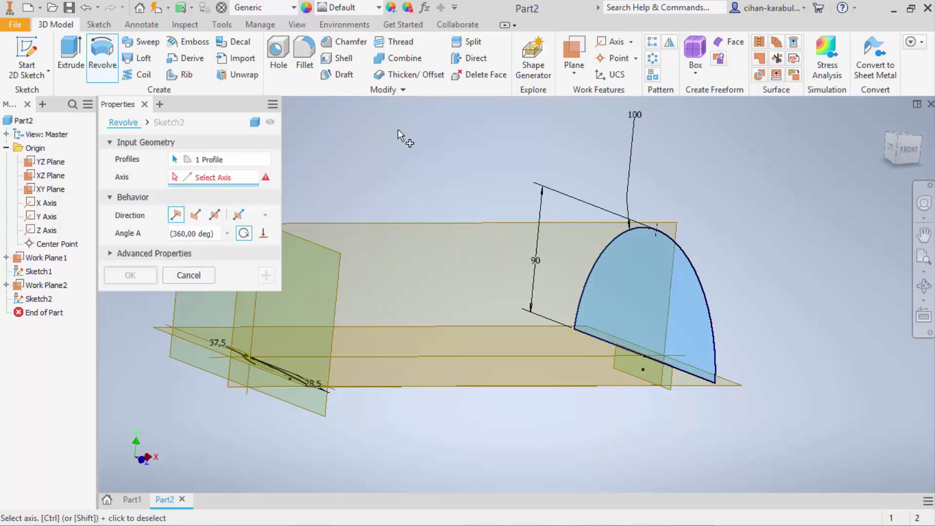
left_click(255, 122)
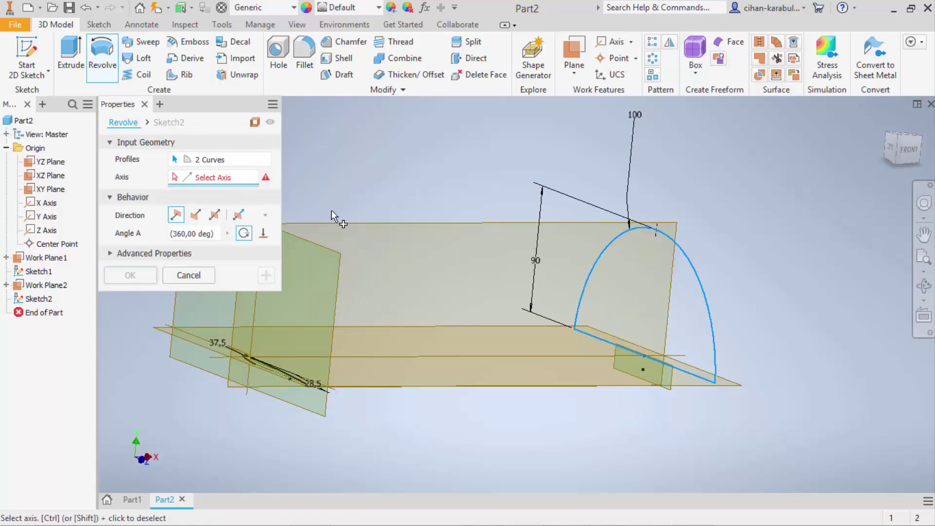
left_click(588, 332)
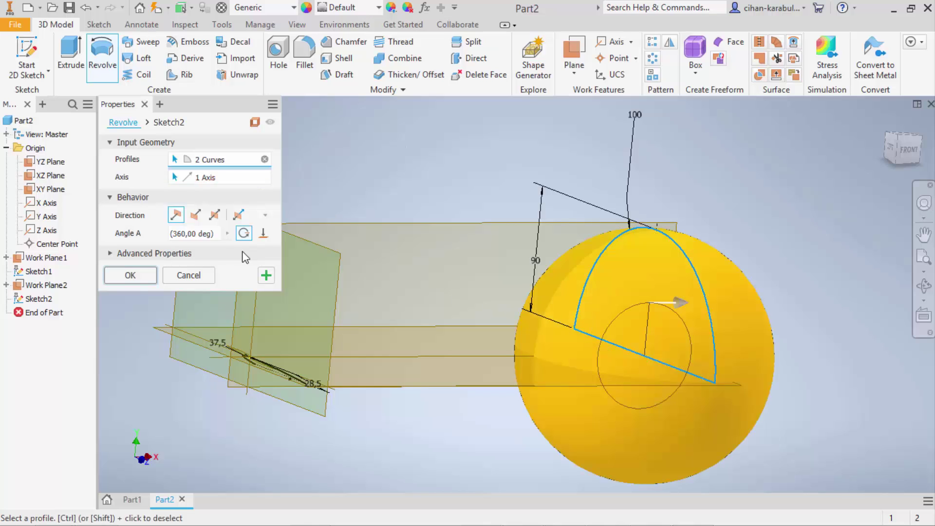
left_click(213, 235)
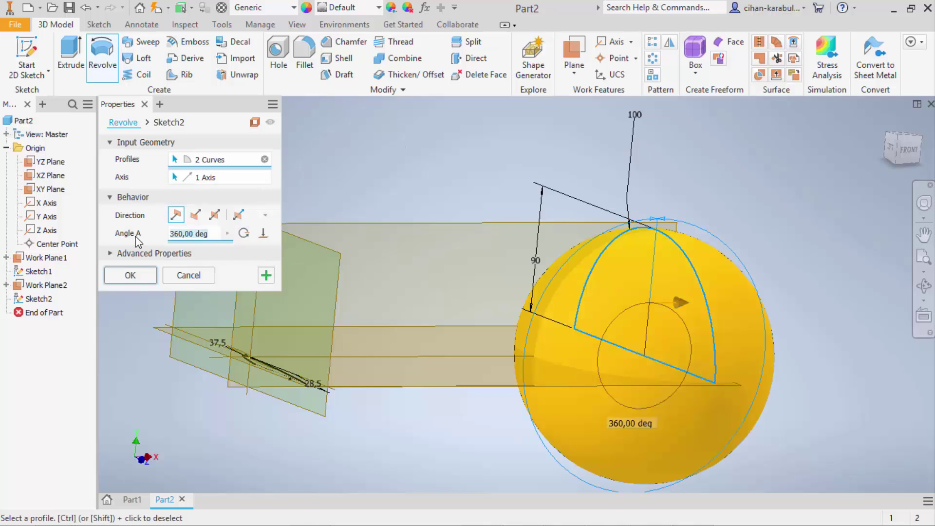
type("10")
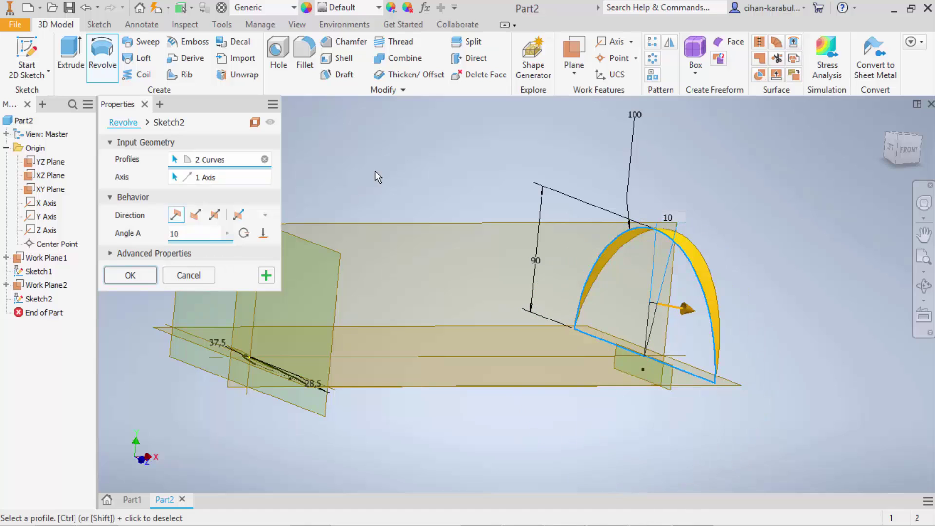
left_click(147, 277)
middle_click_drag(719, 218, 628, 209, "shift")
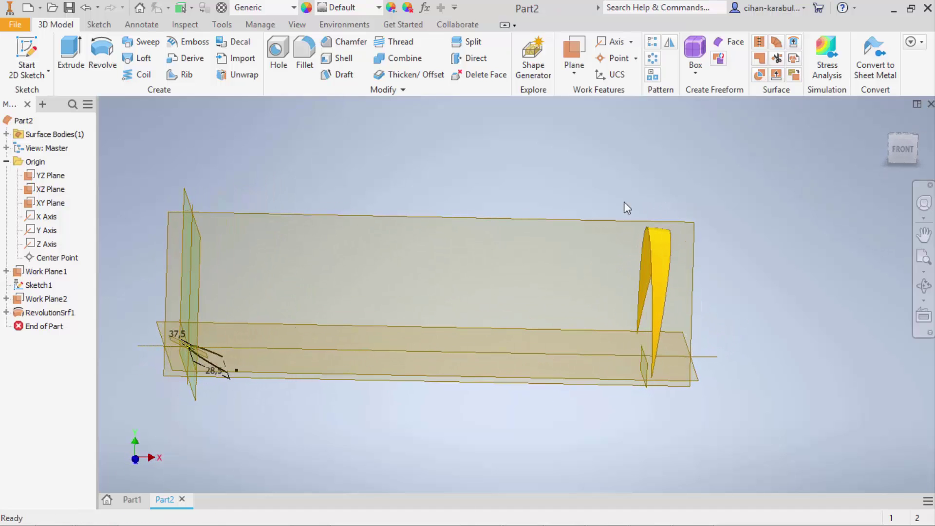
Start a sketch on the XY plane and project the yellow triangle's edge
left_click(38, 70)
left_click(323, 216)
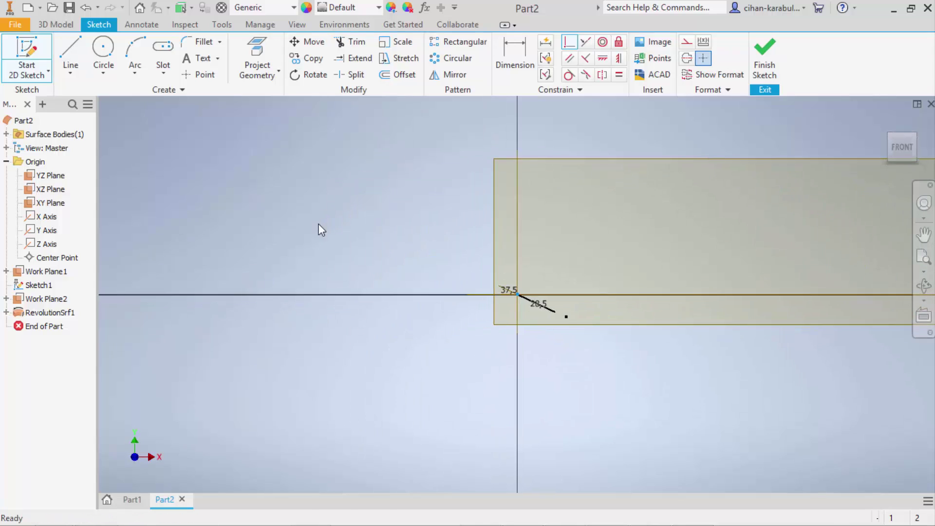
left_click(258, 57)
left_click(797, 187)
scroll(794, 144, "down", 2)
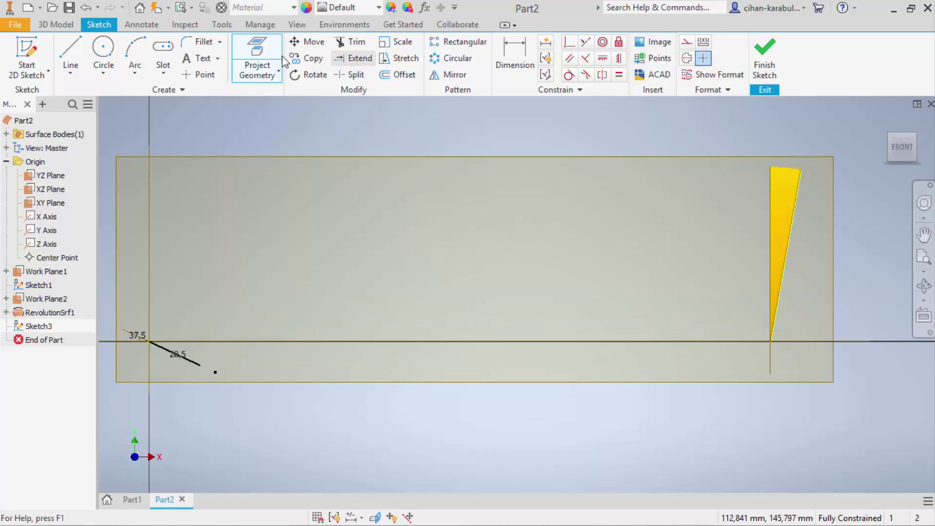
Draw upper and lower three-point arcs from the origin area to the triangle's corners
left_click(135, 51)
left_click(148, 340)
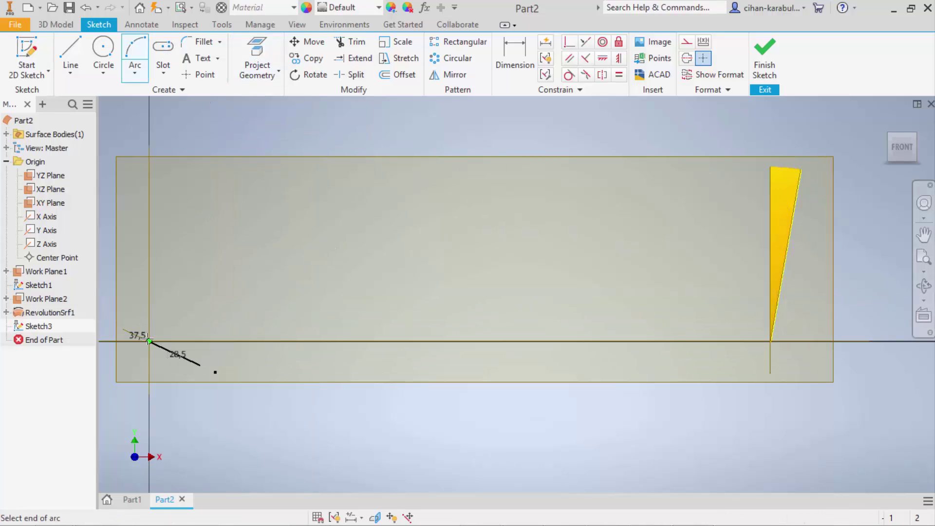
left_click(801, 169)
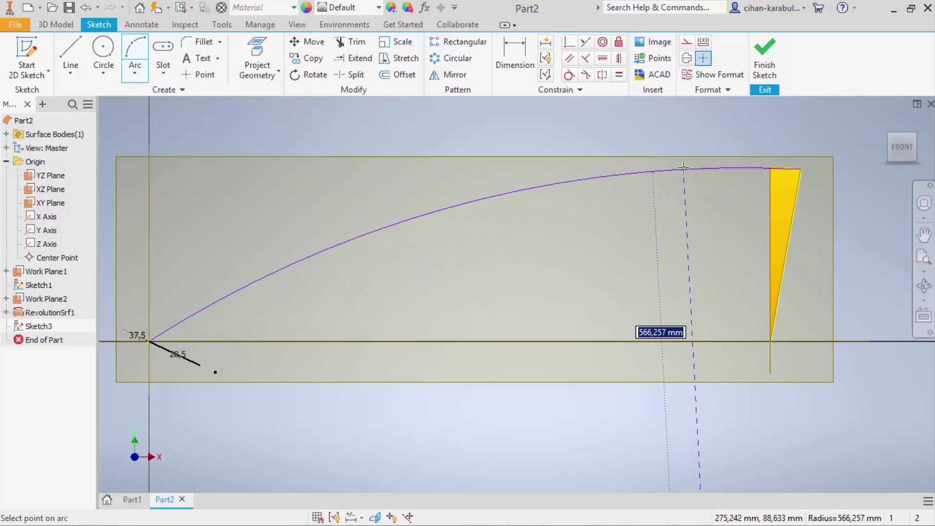
left_click(684, 168)
scroll(695, 153, "up", 1)
left_click(761, 318)
left_click(265, 345)
left_click(356, 320)
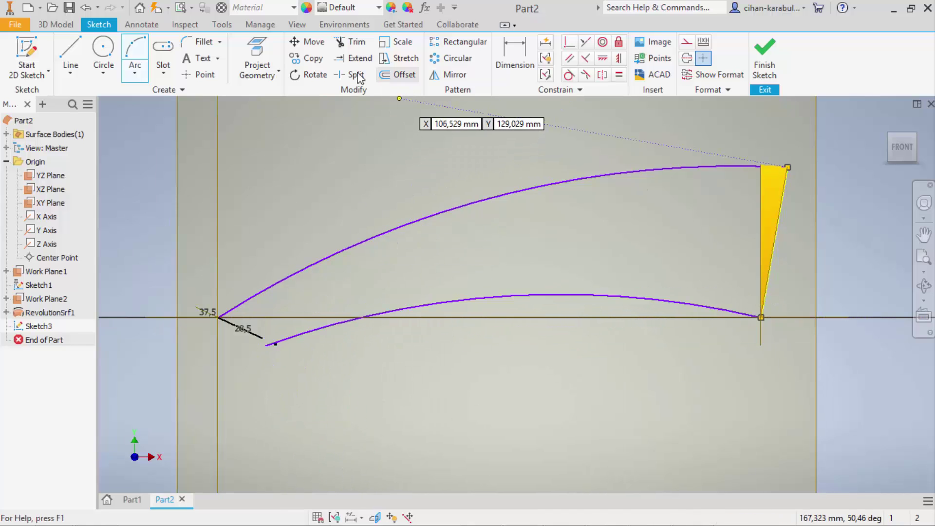
Make the lower arc's start coincident with the short line's end
left_click(257, 57)
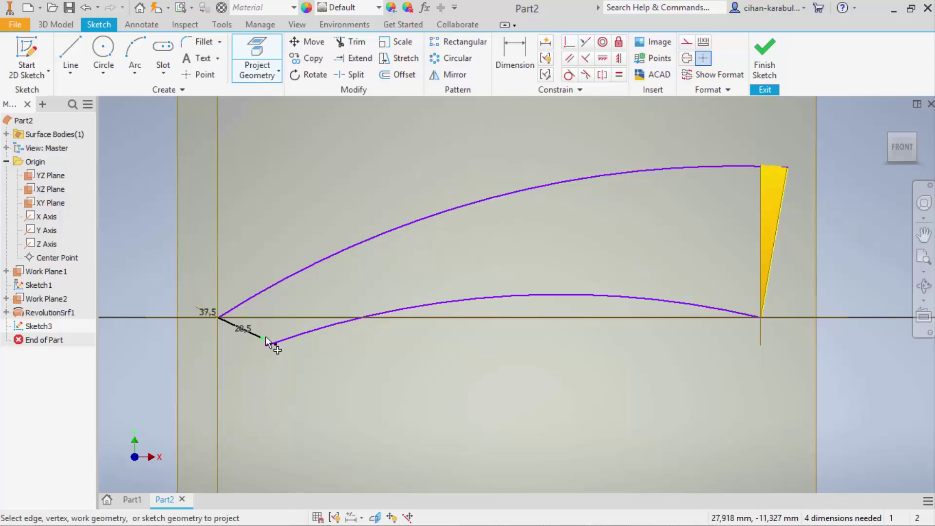
left_click(570, 41)
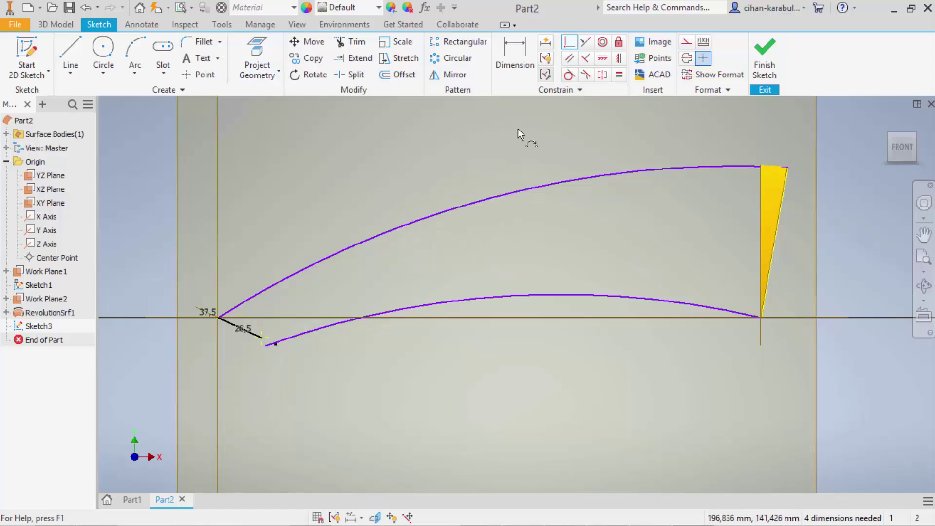
left_click(268, 336)
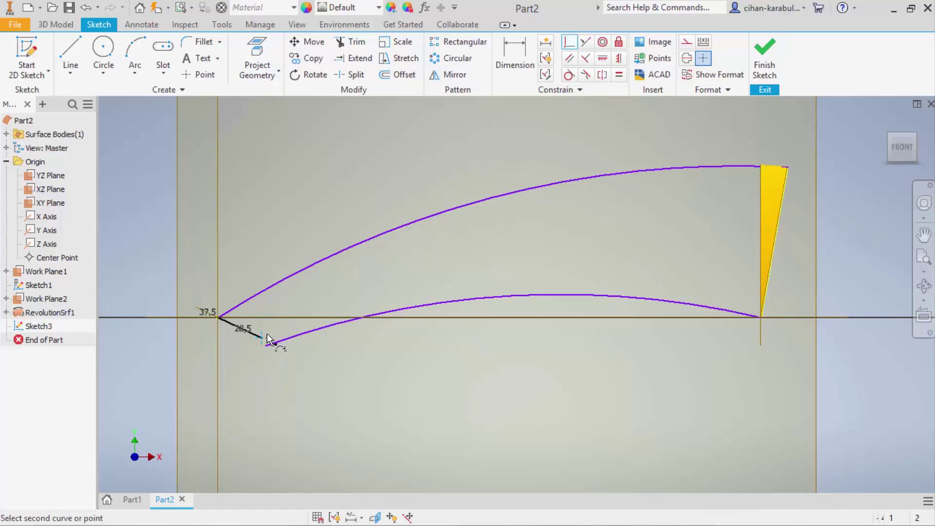
left_click(267, 343)
Dimension the upper arc radius 600 and the lower arc radius 800
left_click(517, 68)
left_click(512, 192)
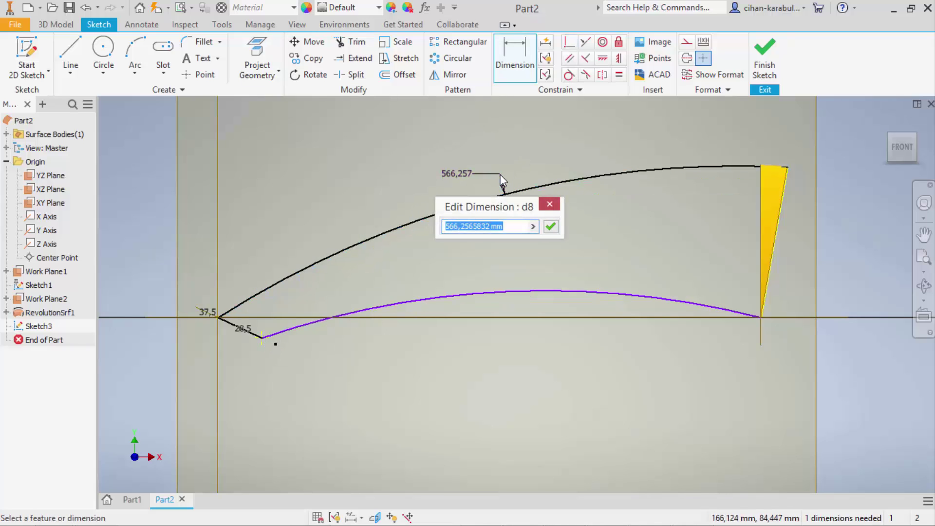
type("600")
key("Return")
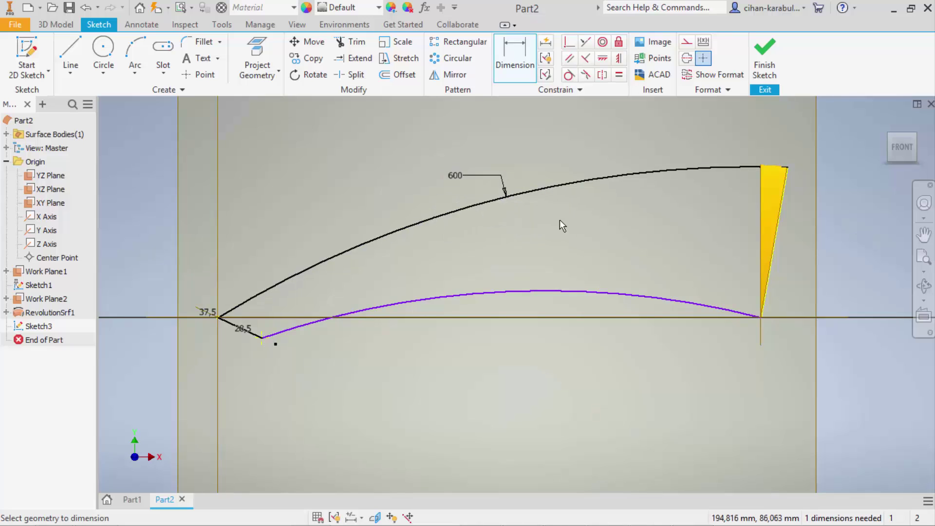
left_click(556, 290)
left_click(554, 267)
type("9")
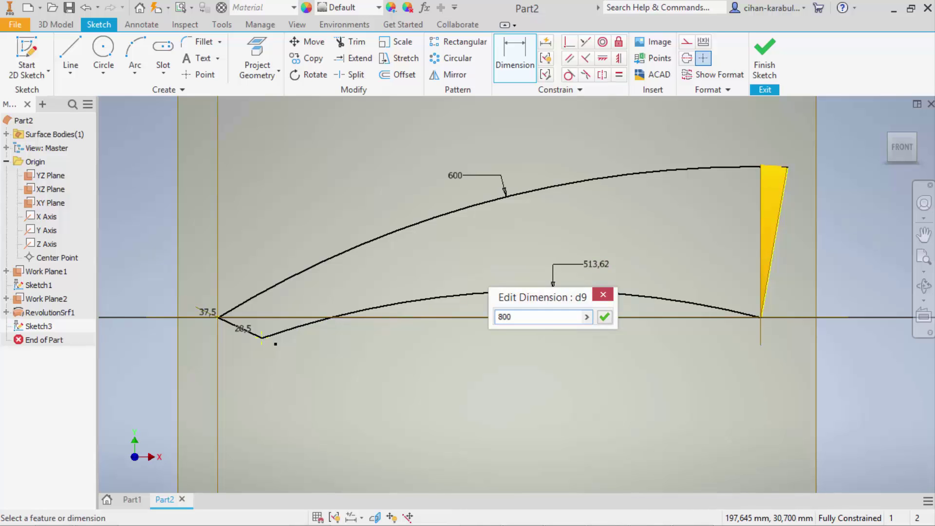
key("Return")
Finish Sketch3 and hide the origin planes and axes
left_click(766, 63)
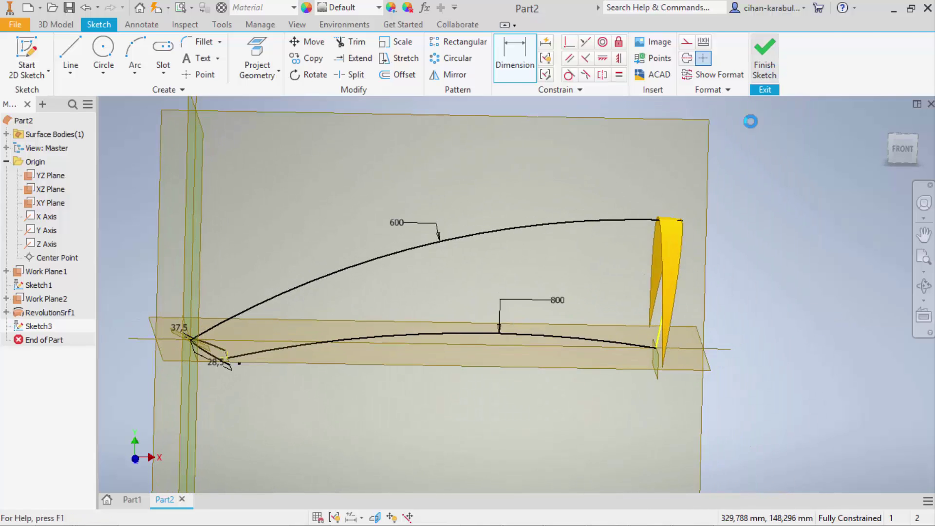
mouse_move(621, 250)
middle_mouse_down("shift")
mouse_move(653, 250)
mouse_move(645, 257)
middle_mouse_up("shift")
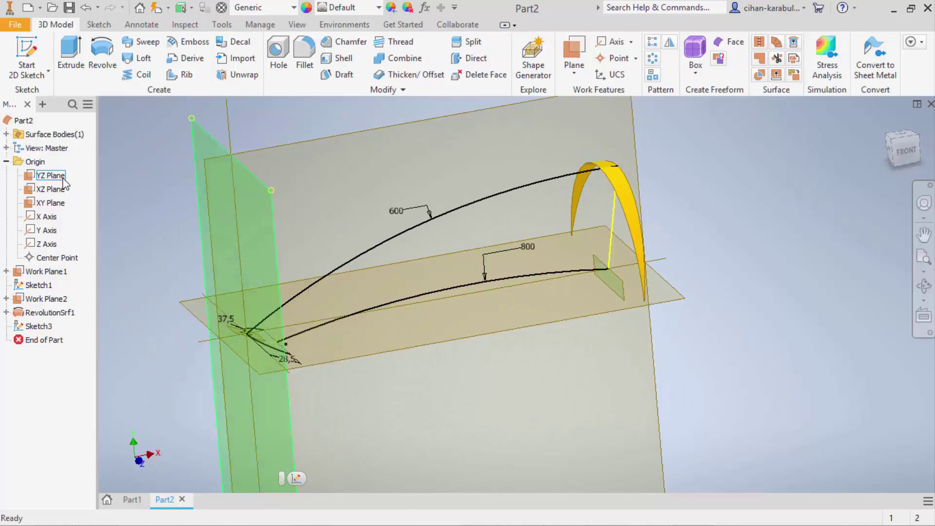
left_click(49, 175)
left_click(46, 244, "shift")
right_click(46, 244)
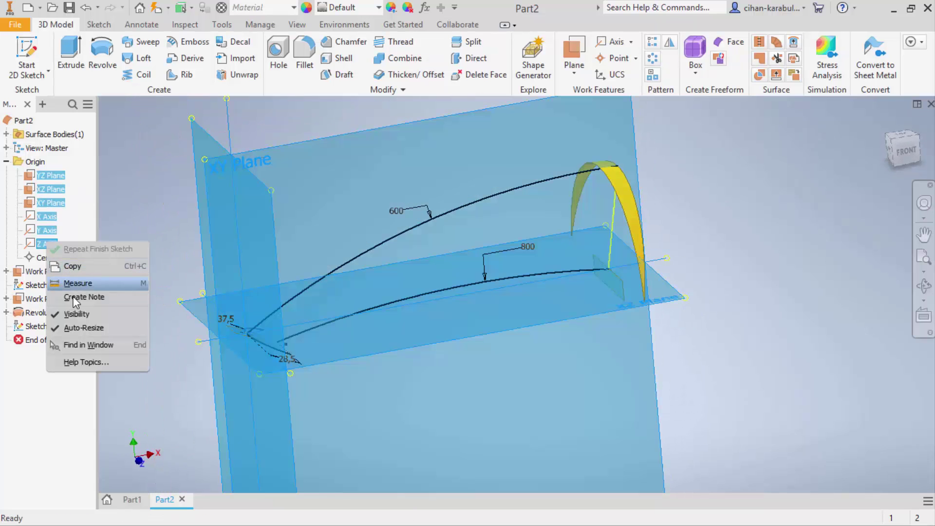
left_click(77, 314)
Hide Work Plane1 and Work Plane2 as well
left_click(47, 271)
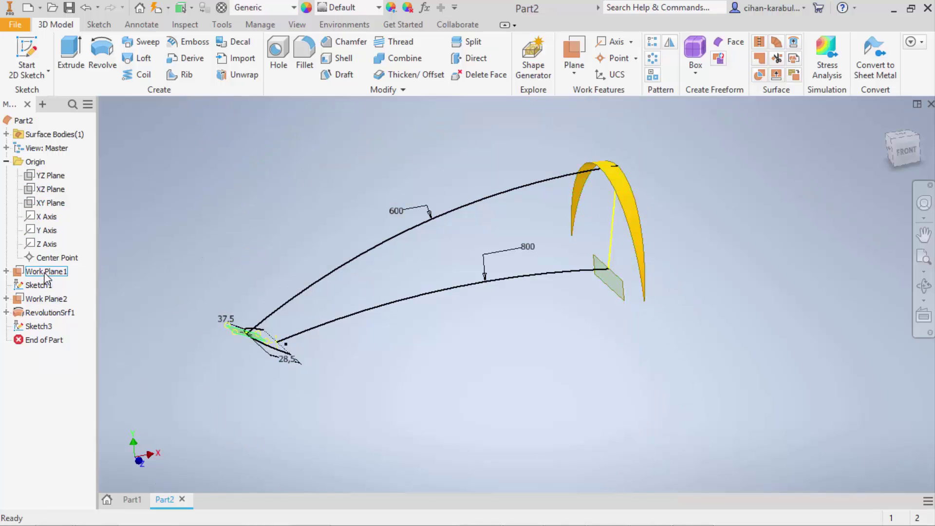
left_click(46, 298, "ctrl")
right_click(46, 299)
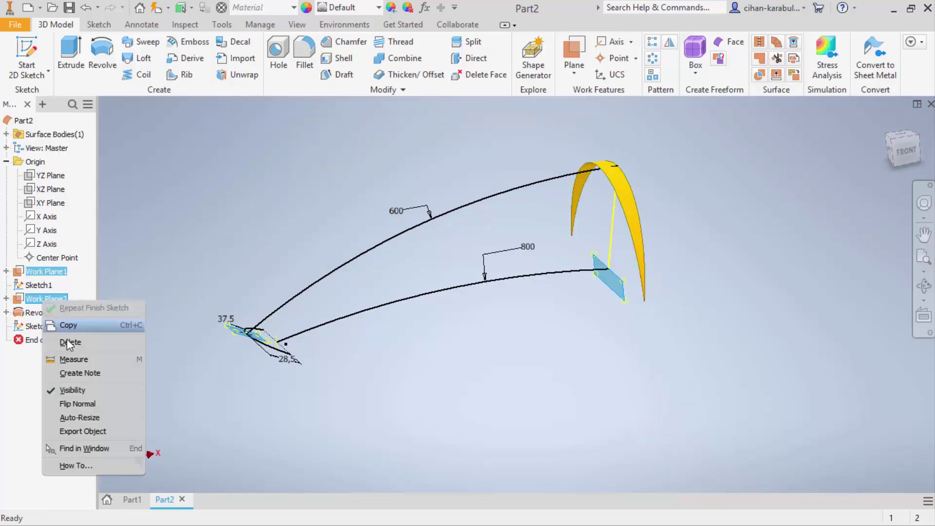
left_click(77, 388)
scroll(360, 316, "down", 1)
scroll(368, 315, "down", 1)
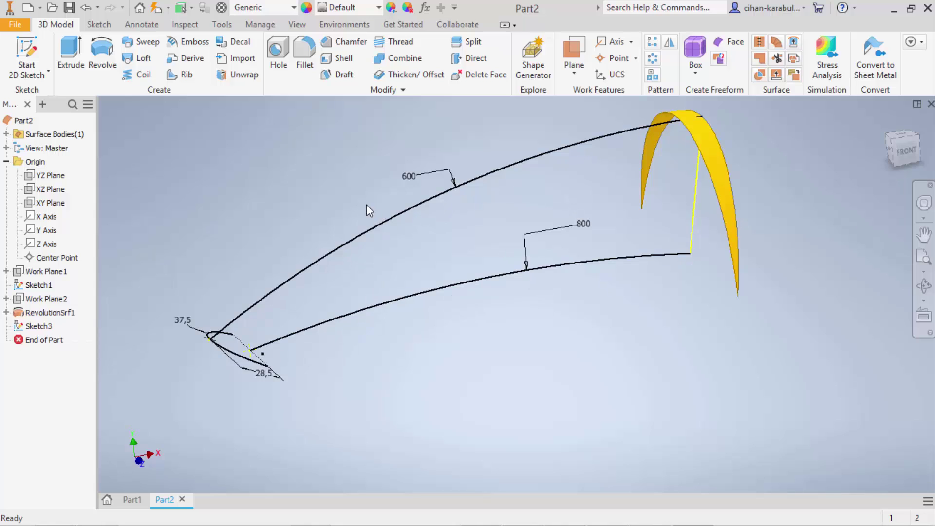
left_click(28, 80)
In a new 3D sketch, draw a line from the yellow arch's inner end to its lower tip
left_click(29, 124)
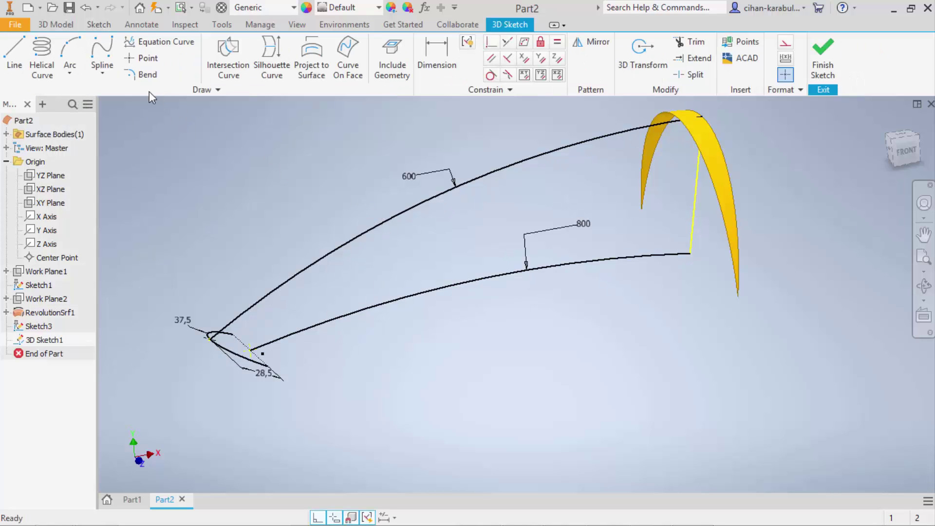
left_click(14, 53)
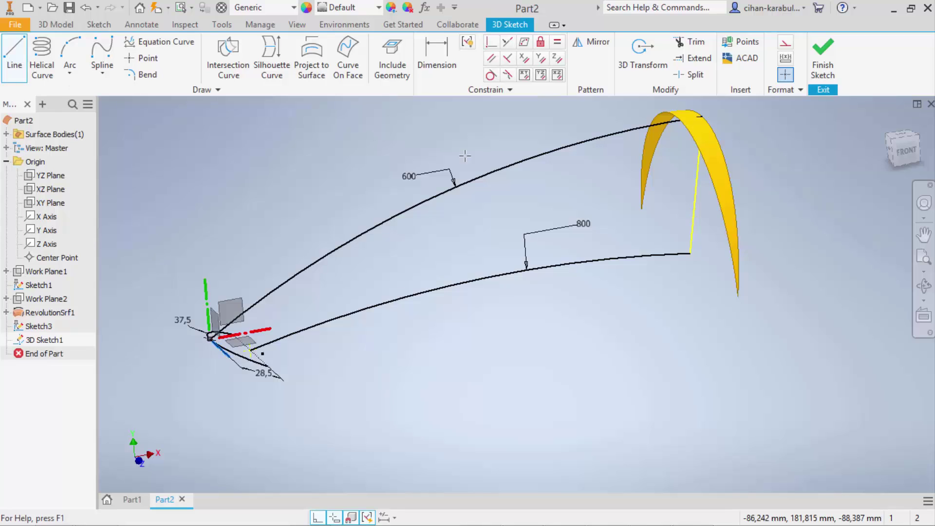
left_click(641, 208)
left_click(738, 297)
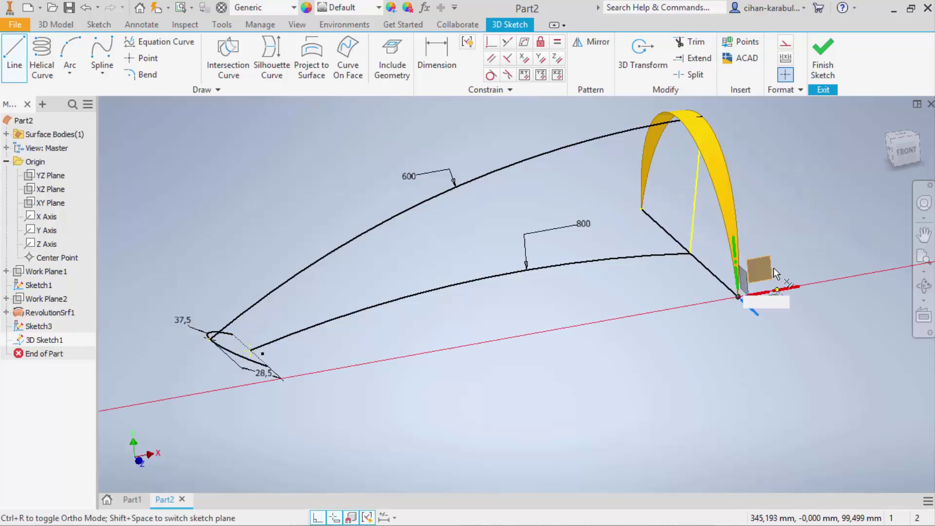
right_click(502, 166)
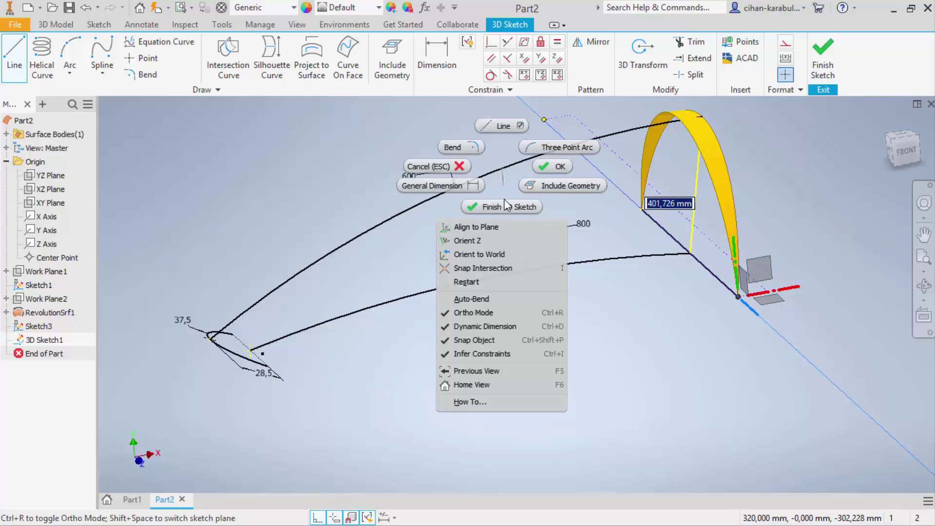
left_click(553, 166)
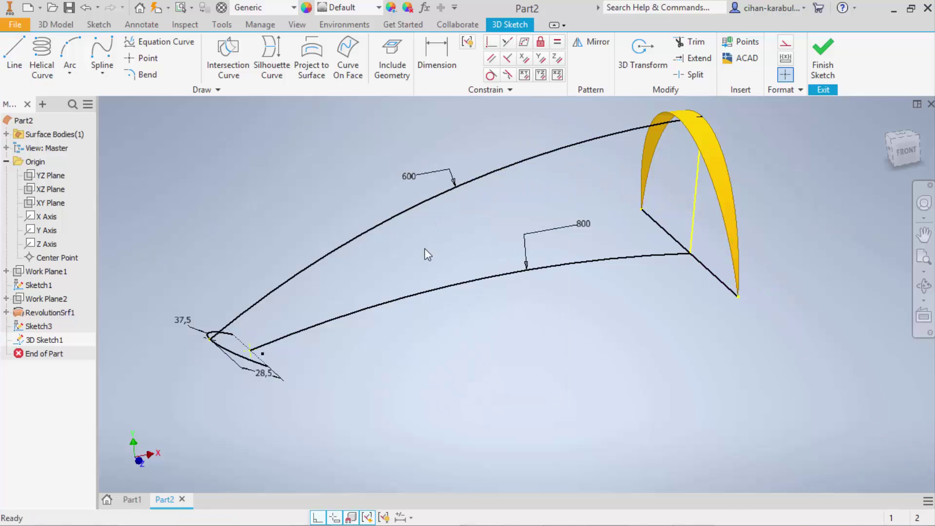
Draw a 3D line from the short line near the handle's end
left_click(15, 54)
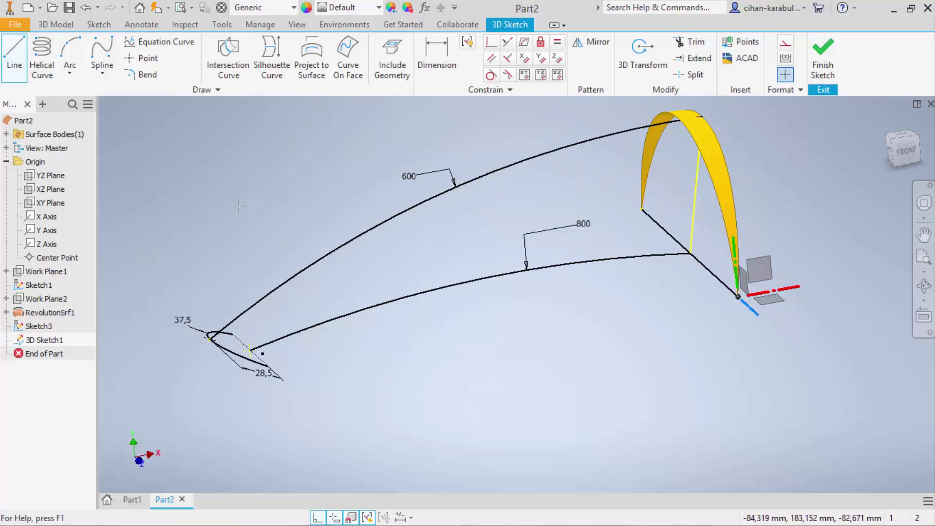
left_click(233, 335)
left_click(268, 364)
middle_click_drag(269, 366, 259, 385, "shift")
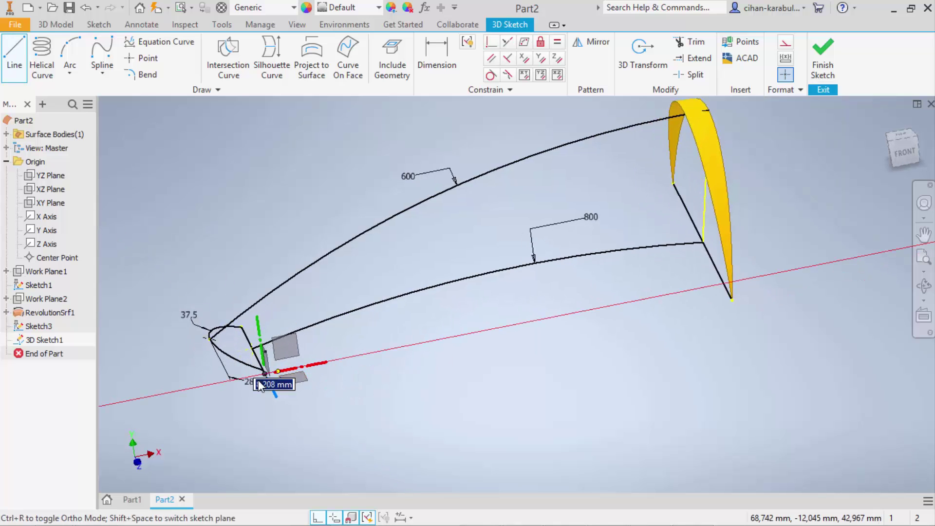
key("Escape")
scroll(263, 380, "down", 3)
scroll(257, 375, "down", 2)
scroll(277, 370, "down", 2)
left_click(293, 364)
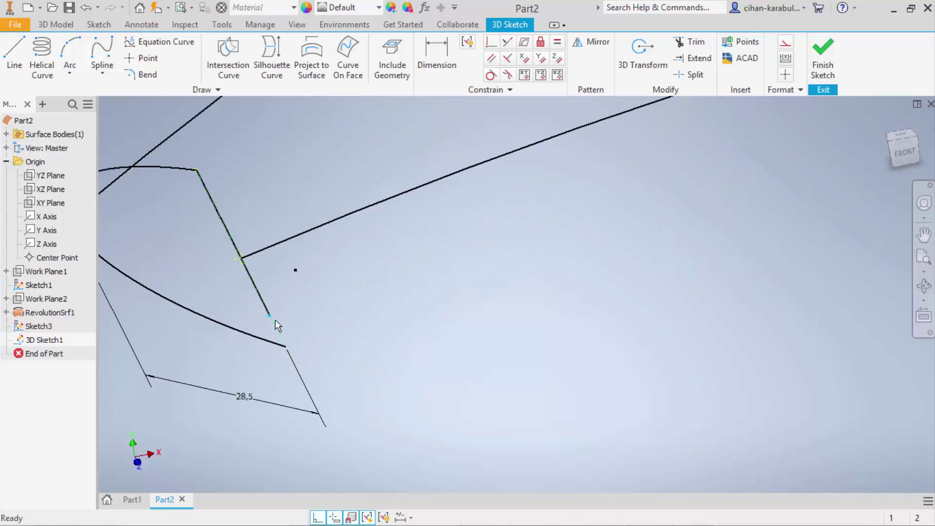
Abandon the perpendicular constraint and delete the slanted profile line
left_click(491, 42)
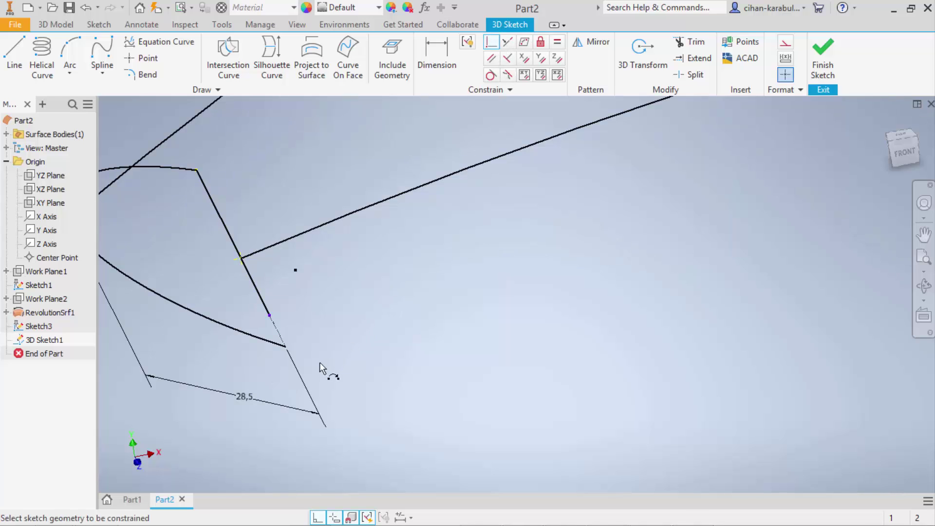
left_click(269, 317)
key("Escape")
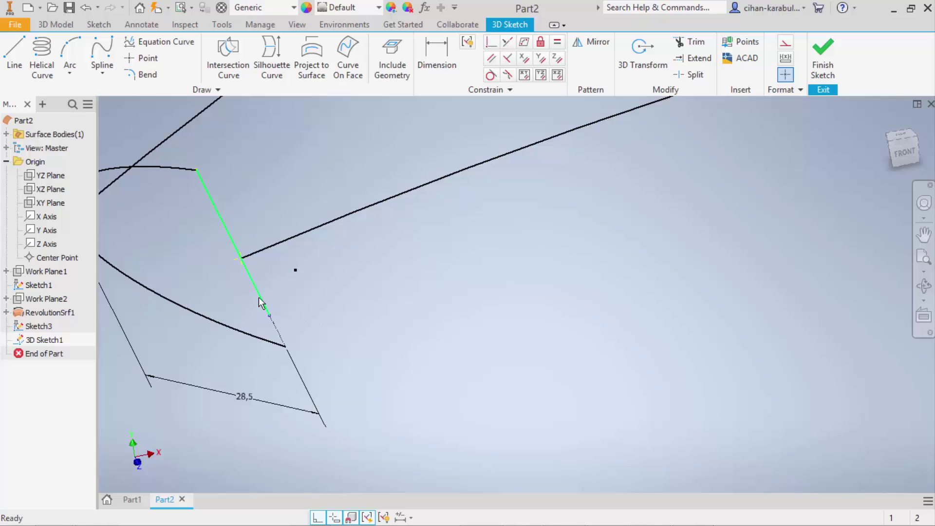
left_click(259, 302)
middle_click_drag(266, 296, 507, 297)
key("Delete")
scroll(523, 301, "down", 3)
scroll(425, 305, "down", 2)
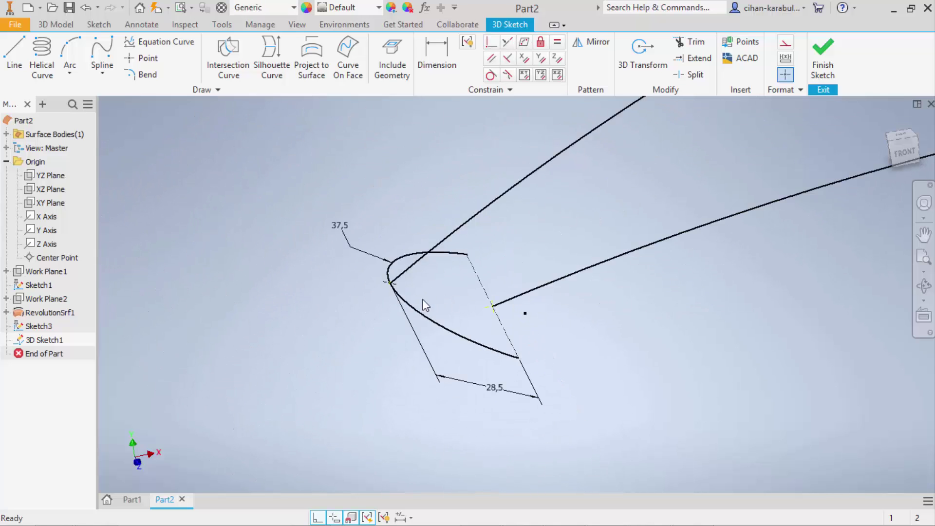
Draw a line from the arc's endpoint to the curve's lower end and finish the 3D sketch
left_click(14, 56)
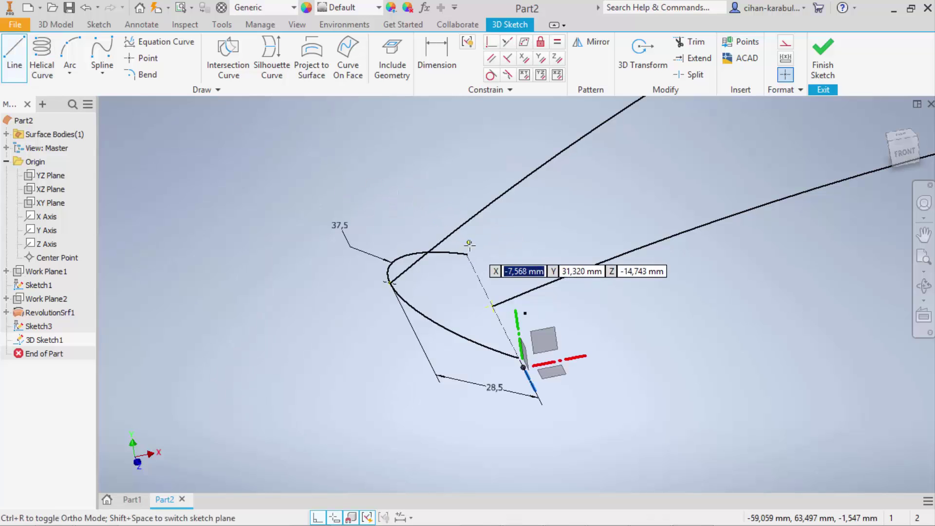
left_click(467, 253)
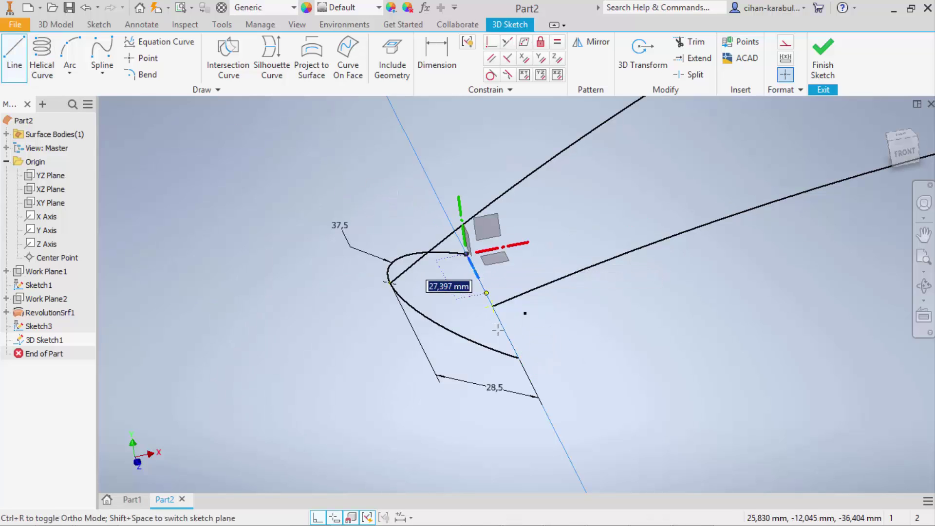
left_click(517, 358)
key("Escape")
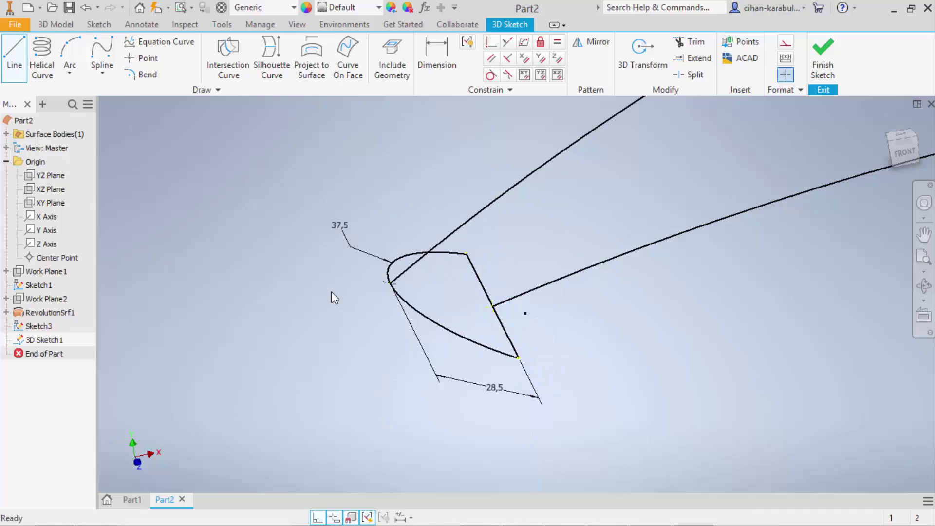
scroll(272, 302, "down", 3)
scroll(260, 308, "down", 2)
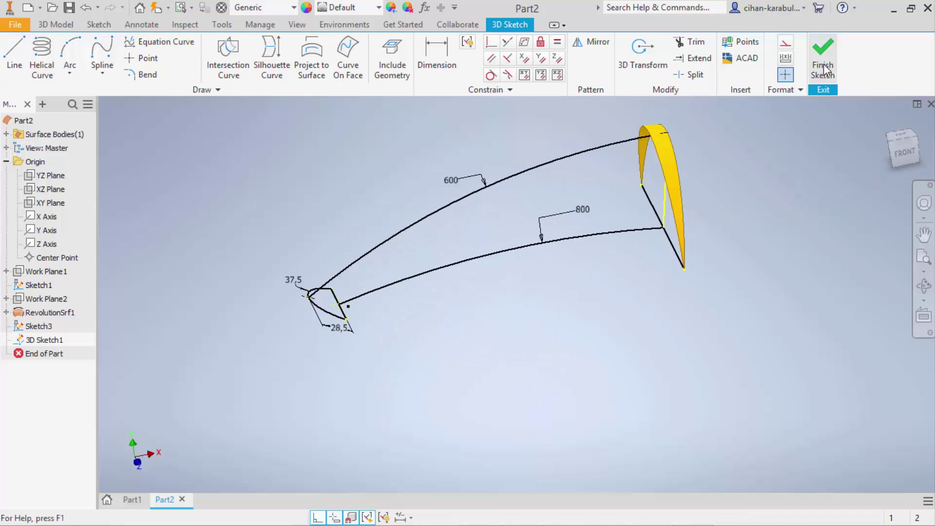
left_click(824, 61)
Start a loft with the arch's base line and the small profile edge as sections
mouse_move(693, 174)
middle_mouse_down("shift")
mouse_move(660, 184)
mouse_move(676, 192)
middle_mouse_up("shift")
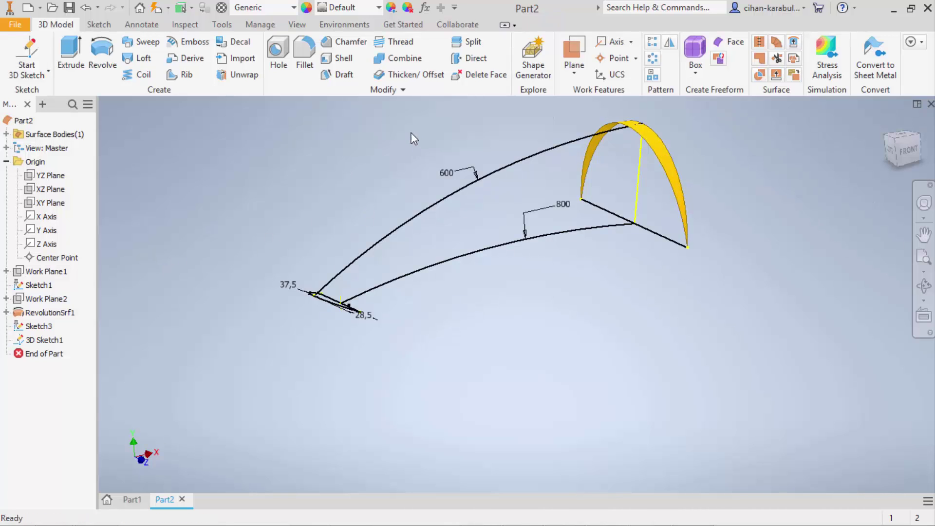
left_click(146, 61)
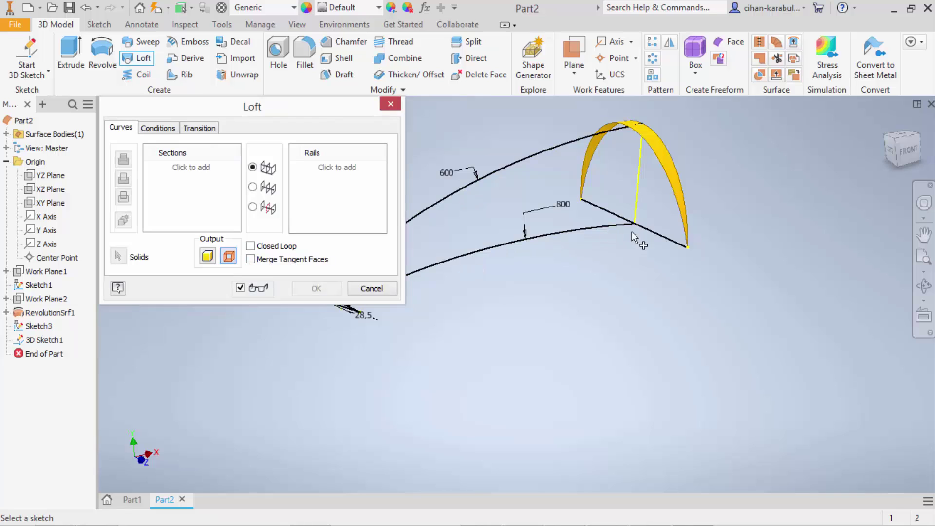
left_click(647, 237)
scroll(522, 302, "up", 2)
scroll(520, 303, "down", 3)
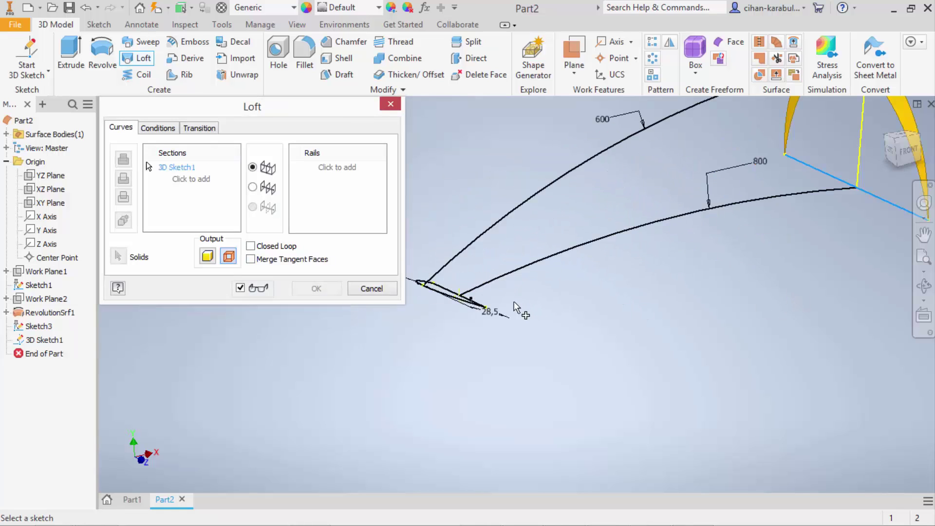
scroll(481, 299, "down", 2)
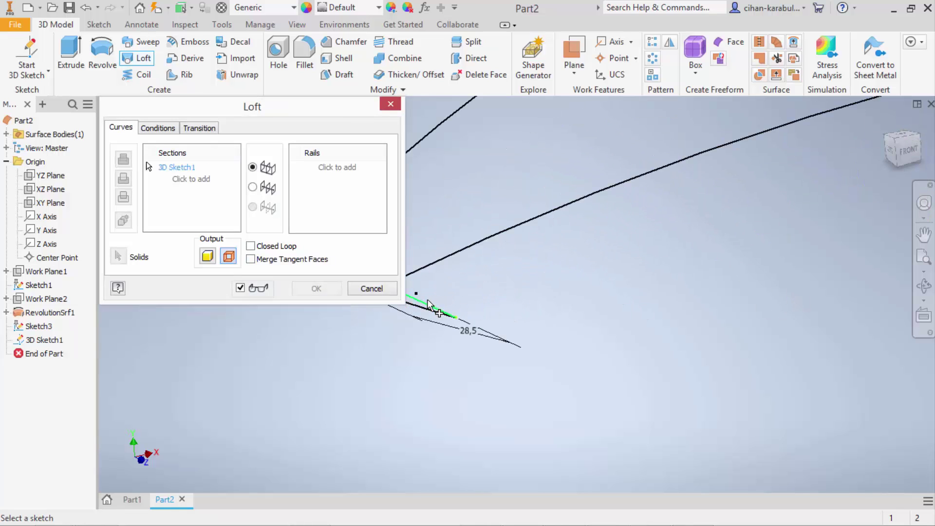
left_click(425, 317)
scroll(425, 324, "up", 2)
Use the 800 curve as the loft rail and create LoftSrf1
left_click(344, 172)
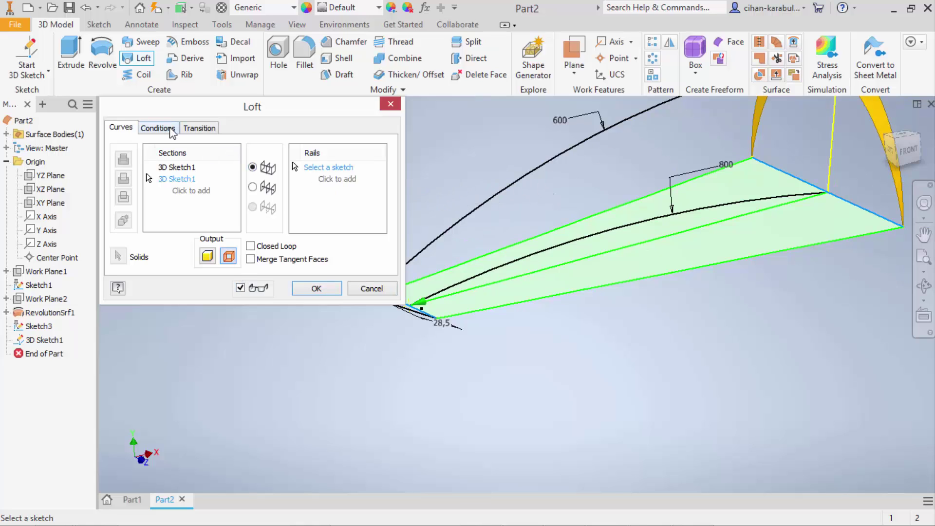
left_click(580, 241)
scroll(658, 305, "up", 2)
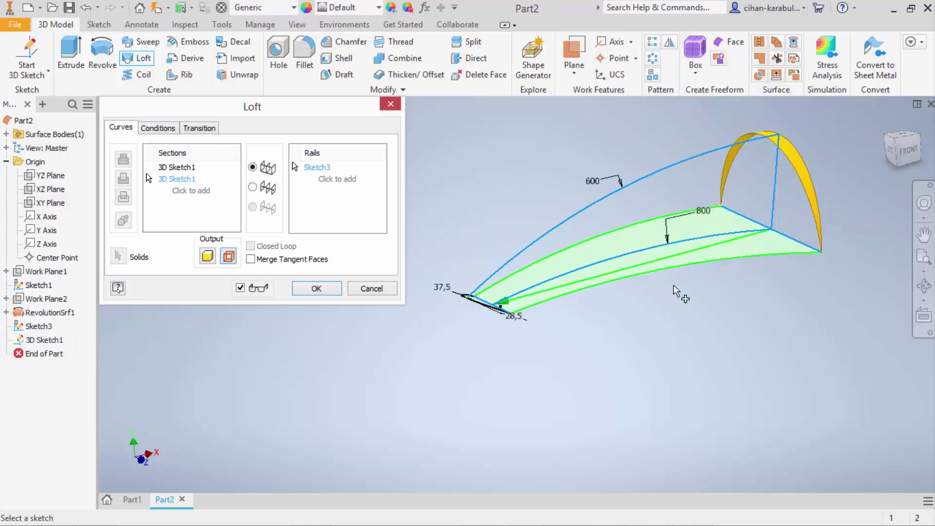
middle_click_drag(674, 288, 687, 244, "shift")
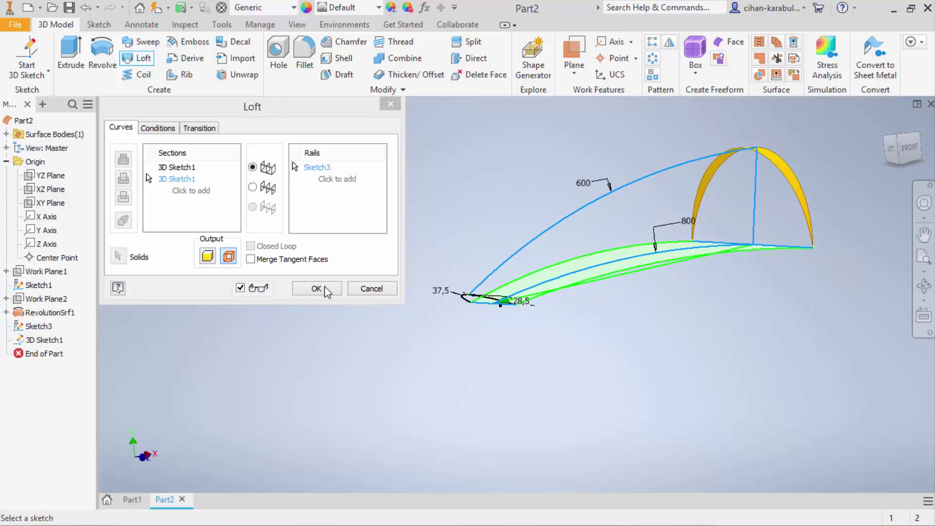
left_click(325, 290)
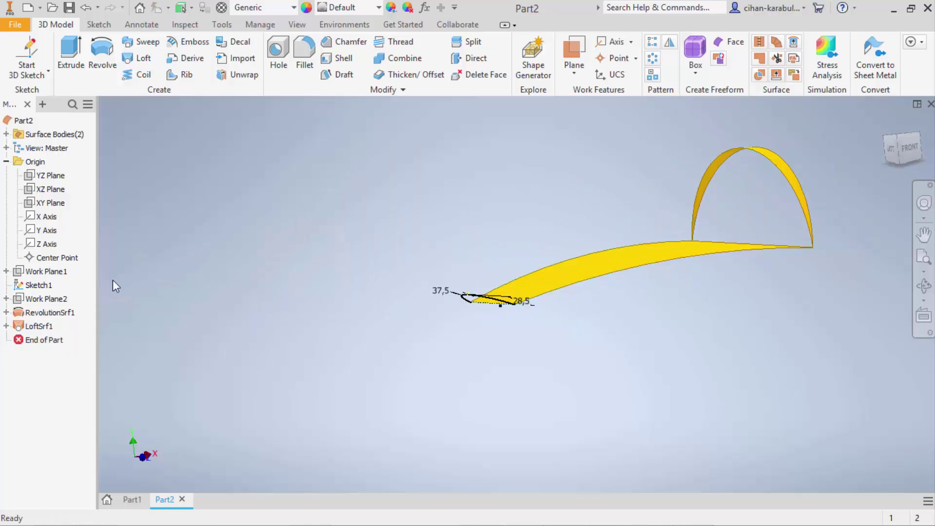
Make the Sketch3 rail curve visible again
left_click(6, 325)
right_click(42, 341)
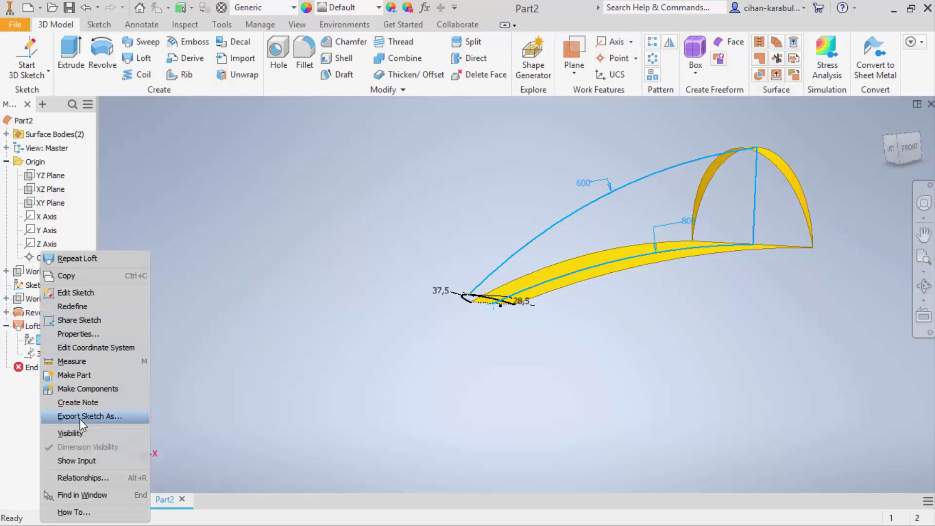
left_click(71, 433)
scroll(817, 166, "down", 3)
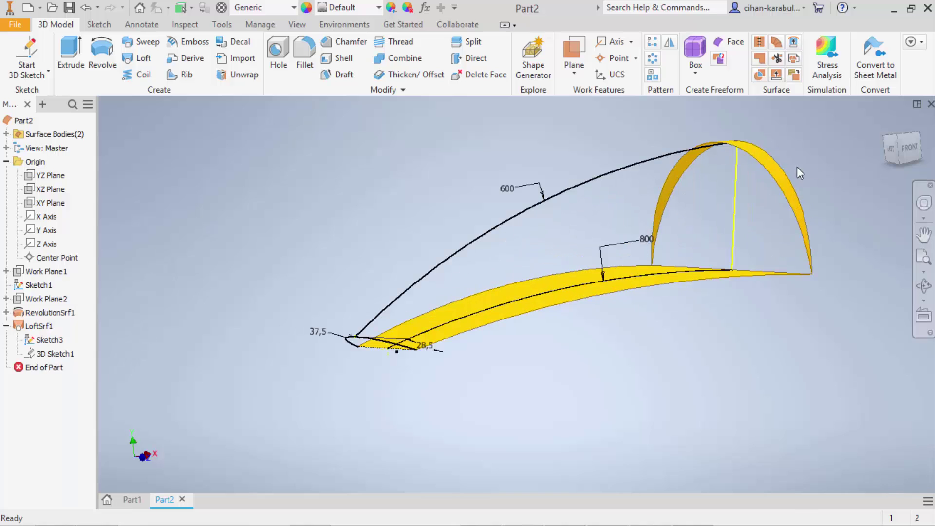
Loft LoftSrf2 from the profile arc to the arch edge, railed by the surface edge, 600 curve and left edge
left_click(152, 61)
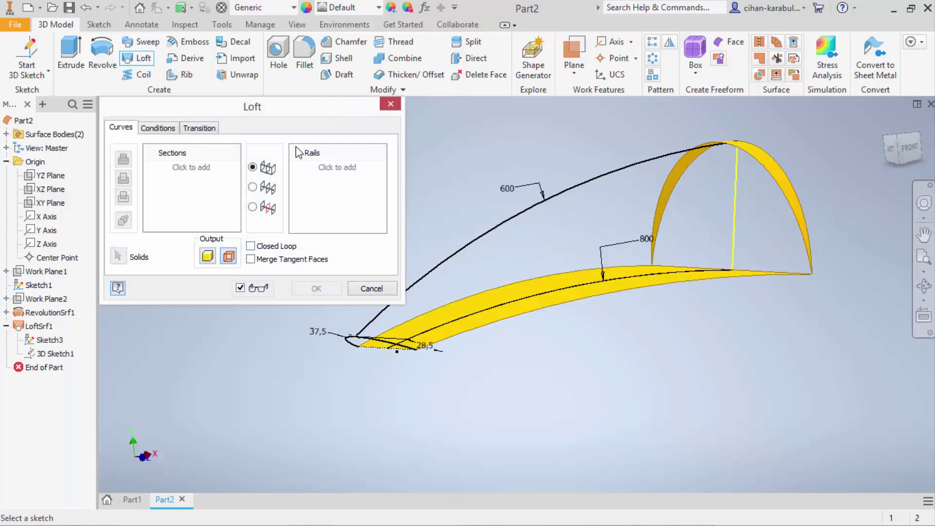
left_click(390, 343)
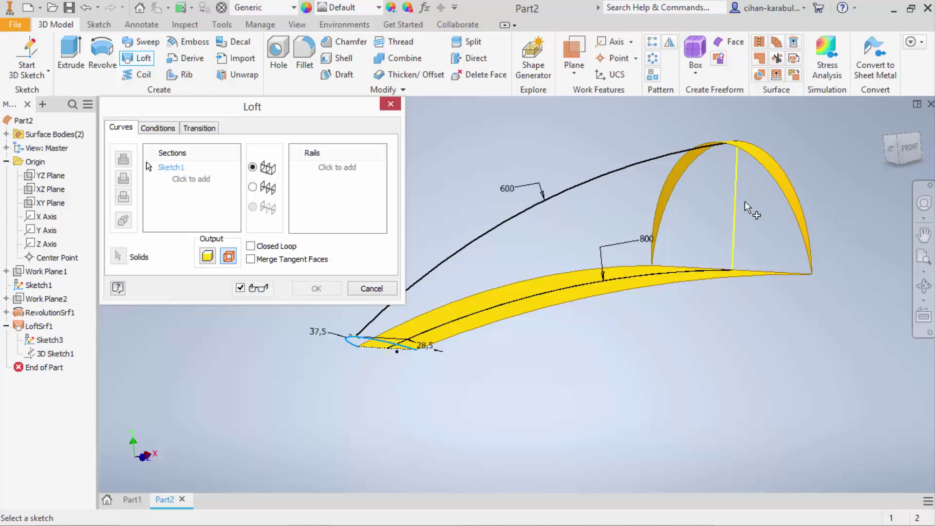
left_click(799, 195)
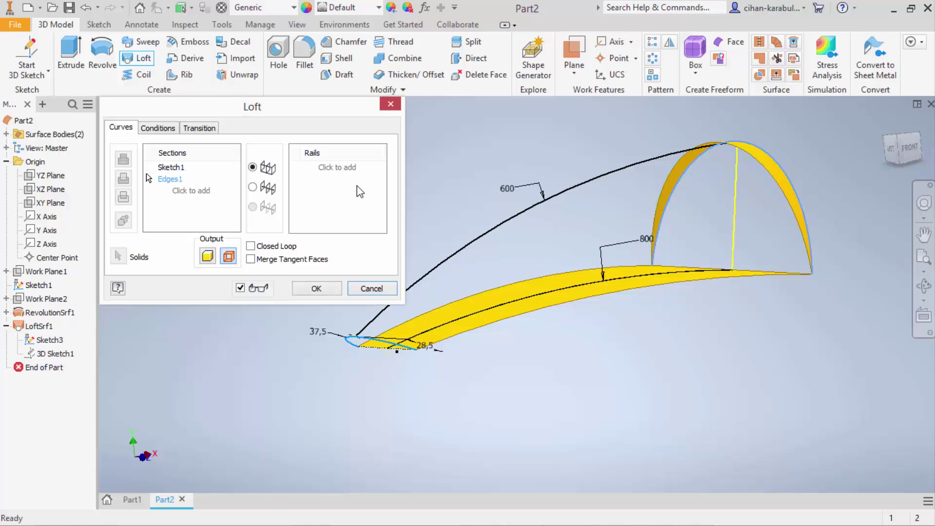
left_click(344, 173)
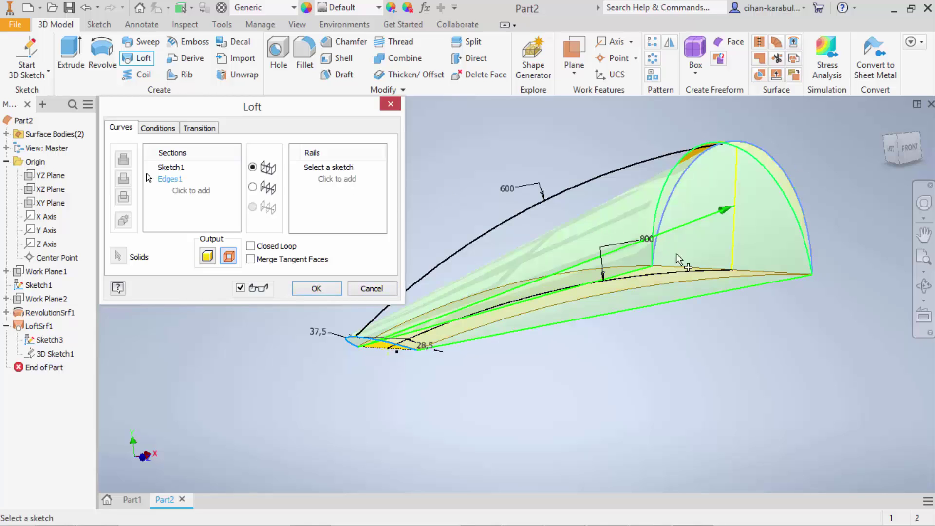
left_click(686, 284)
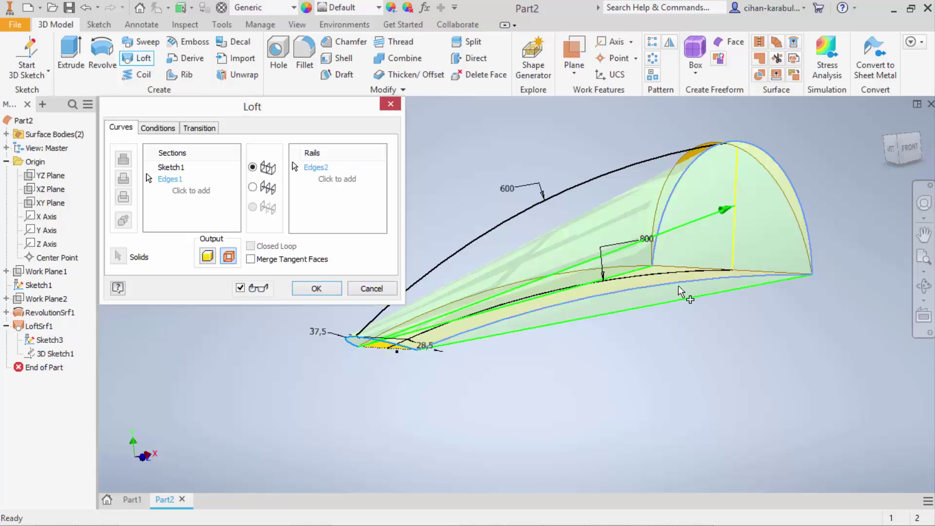
left_click(351, 186)
left_click(578, 183)
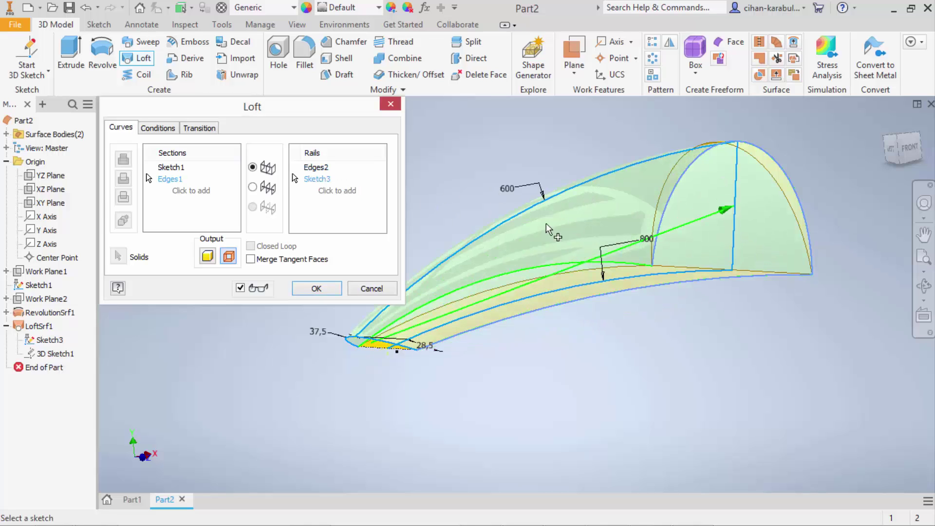
left_click(346, 209)
middle_click_drag(577, 247, 629, 277, "shift")
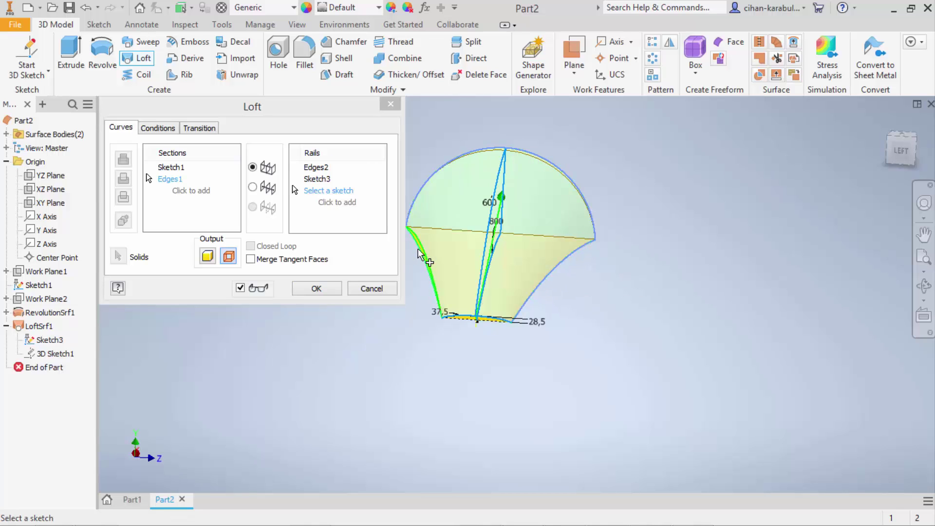
left_click(418, 249)
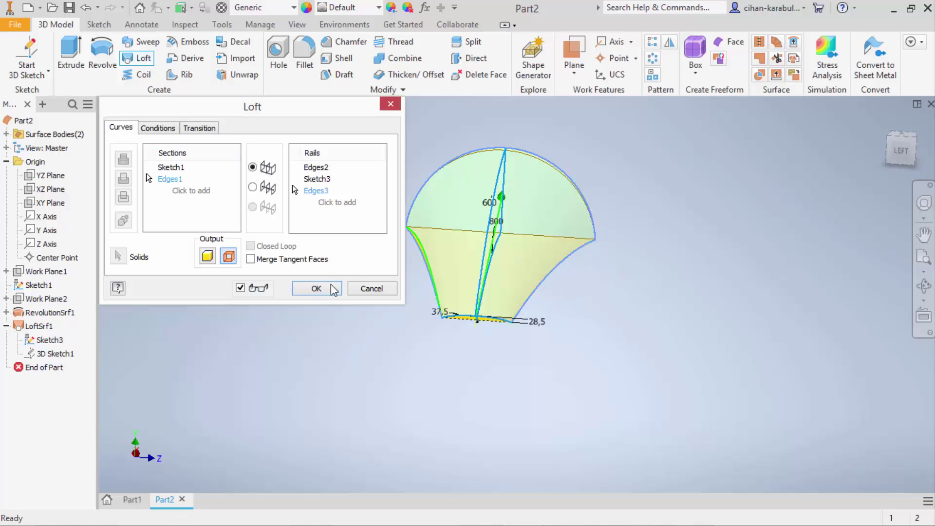
left_click(324, 288)
mouse_move(418, 277)
middle_mouse_down("shift")
mouse_move(643, 221)
mouse_move(554, 203)
mouse_move(426, 203)
mouse_move(508, 203)
mouse_move(591, 228)
mouse_move(595, 245)
mouse_move(563, 239)
middle_mouse_up("shift")
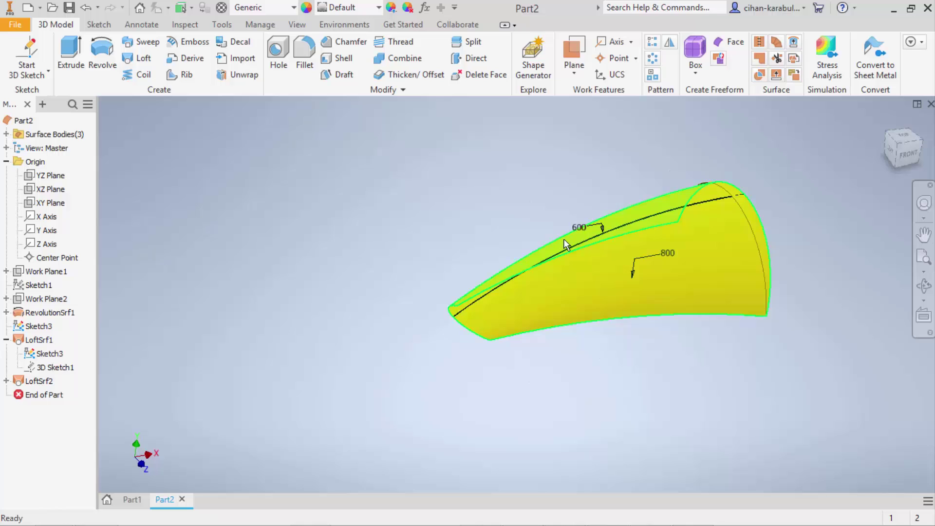
right_click(49, 353)
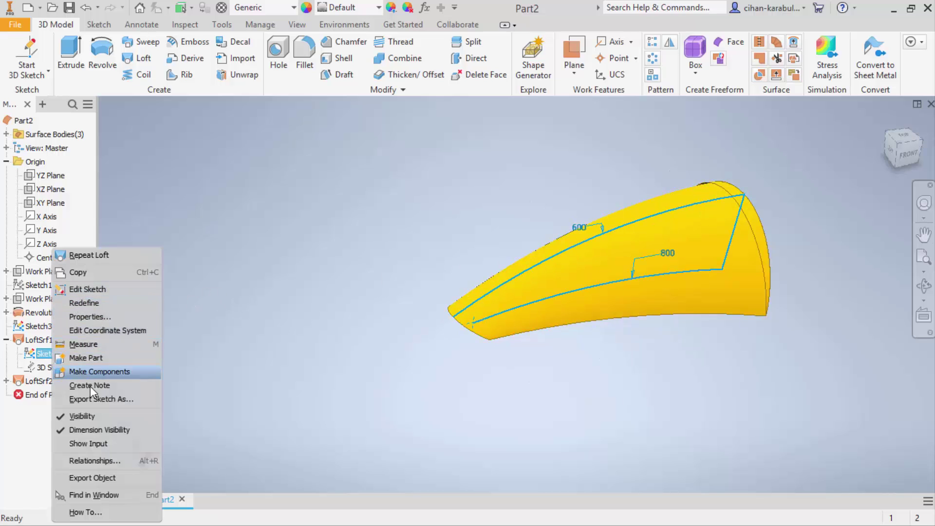
left_click(93, 415)
scroll(435, 338, "down", 1)
scroll(658, 275, "up", 2)
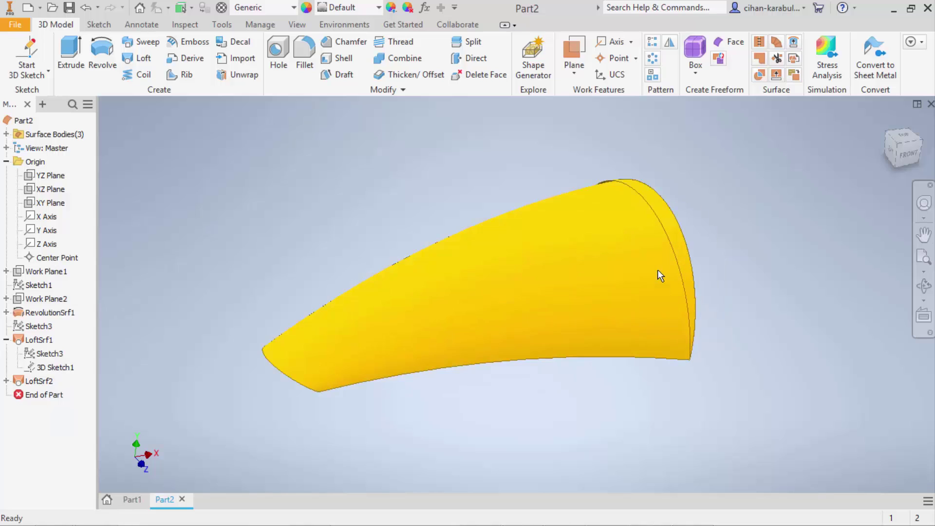
left_click(6, 134)
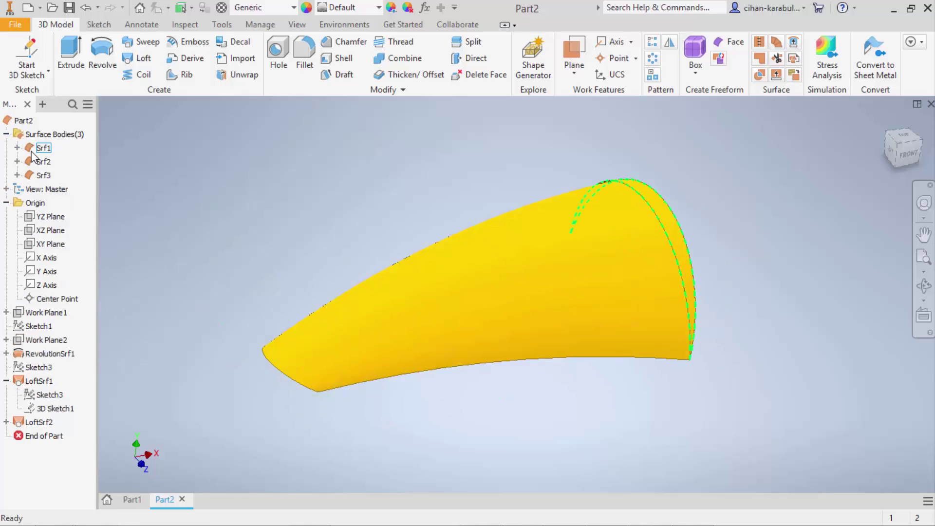
right_click(34, 149)
left_click(57, 218)
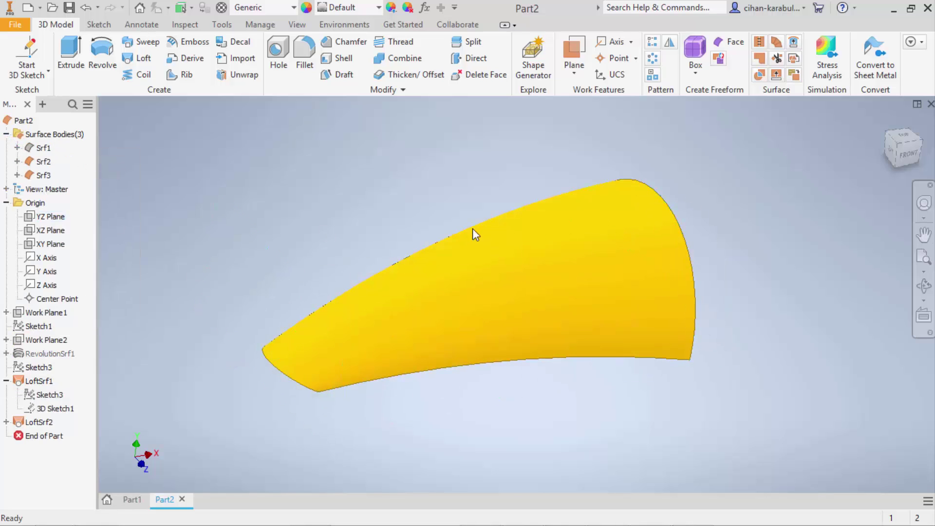
key("F4")
mouse_move(719, 227)
left_mouse_down()
mouse_move(706, 202)
mouse_move(633, 198)
mouse_move(726, 217)
left_mouse_up()
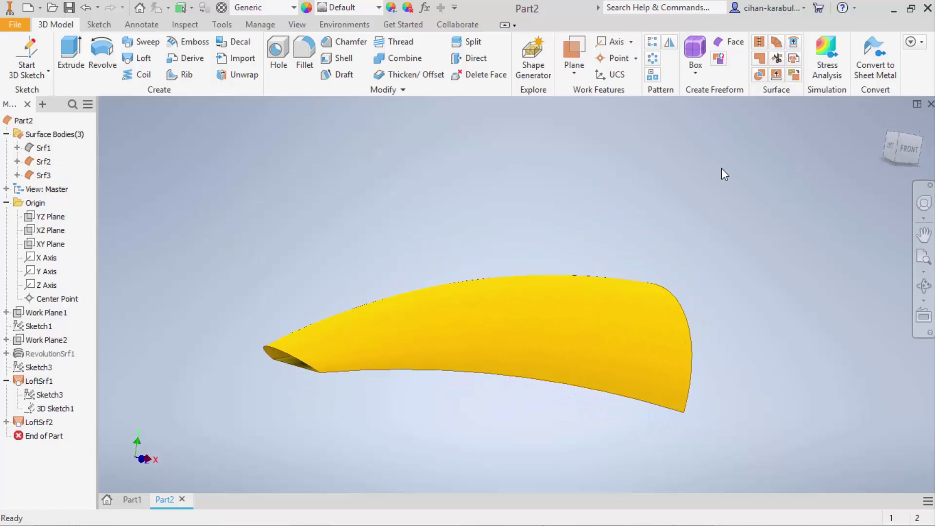
Cap the handle's open tip with Boundary Patch1 using the two tip edges
left_click(760, 60)
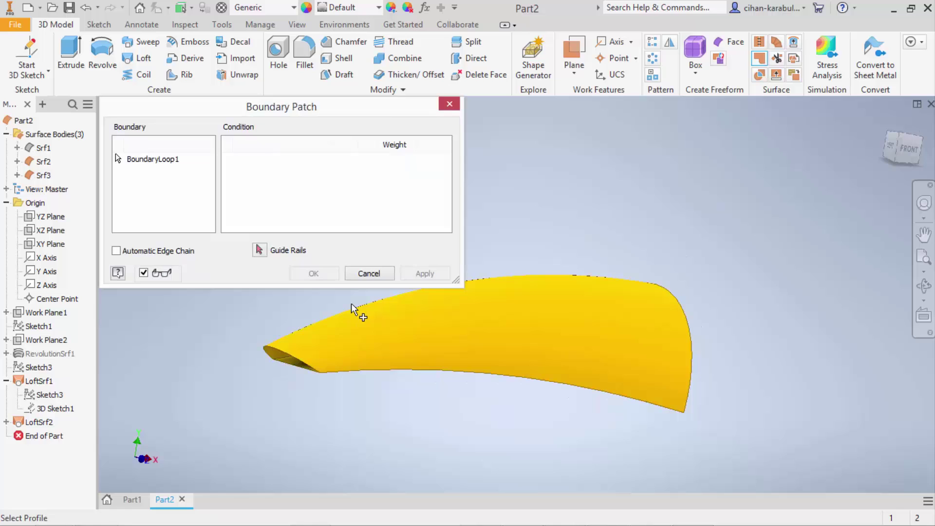
left_click(291, 352)
left_click(296, 371)
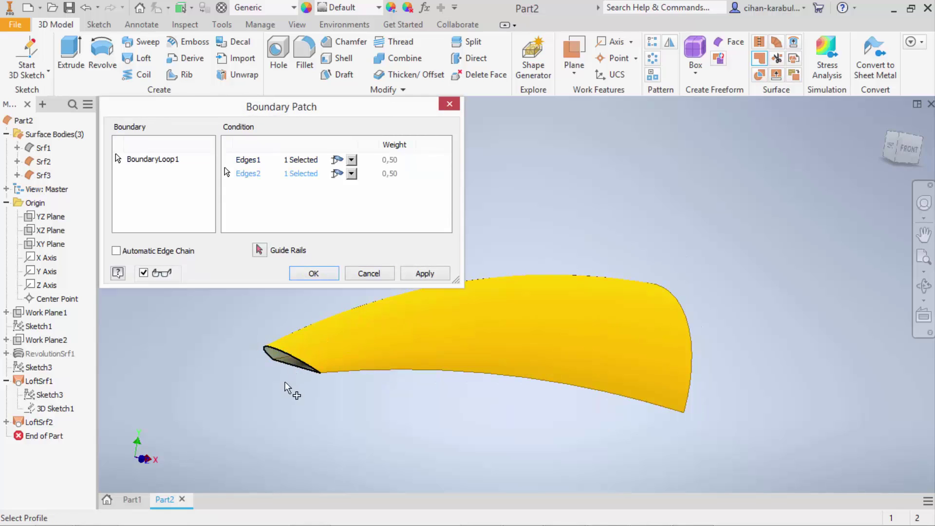
left_click(327, 276)
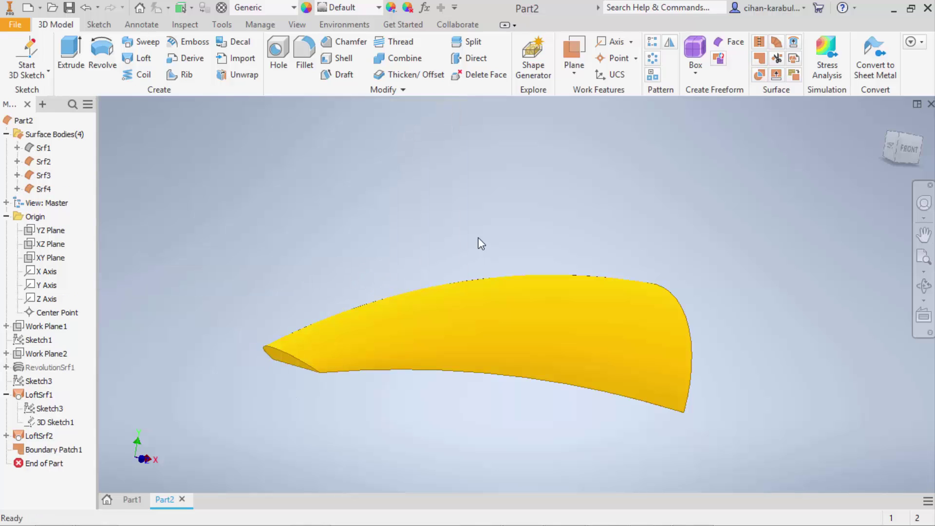
Start a new 2D sketch on the XY Plane
left_click(49, 73)
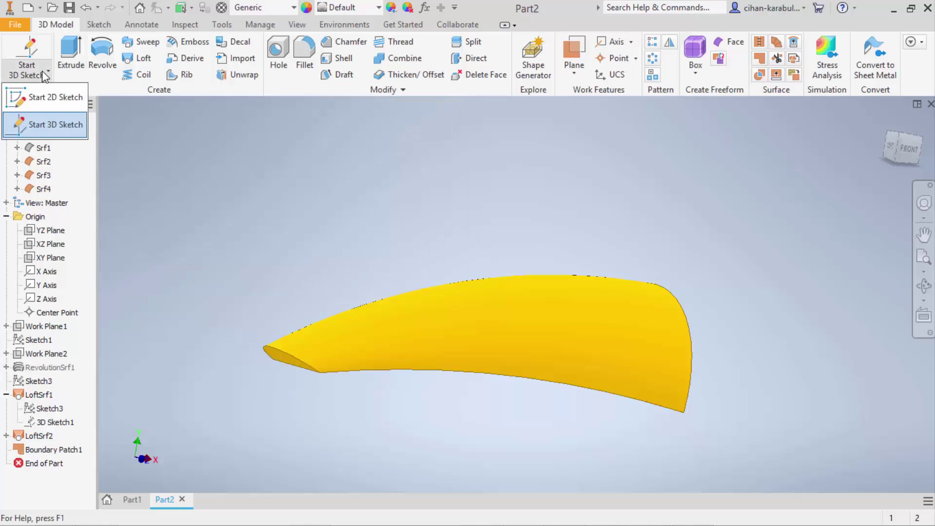
left_click(37, 97)
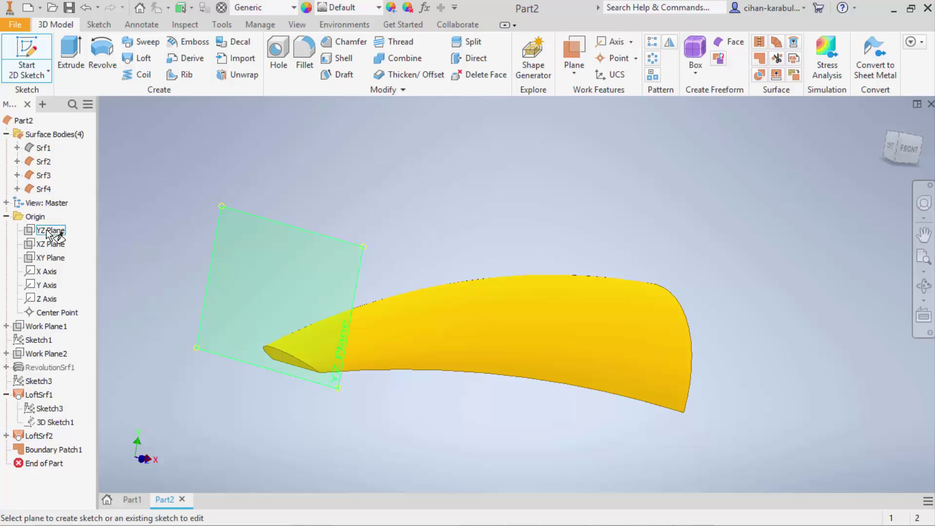
left_click(48, 257)
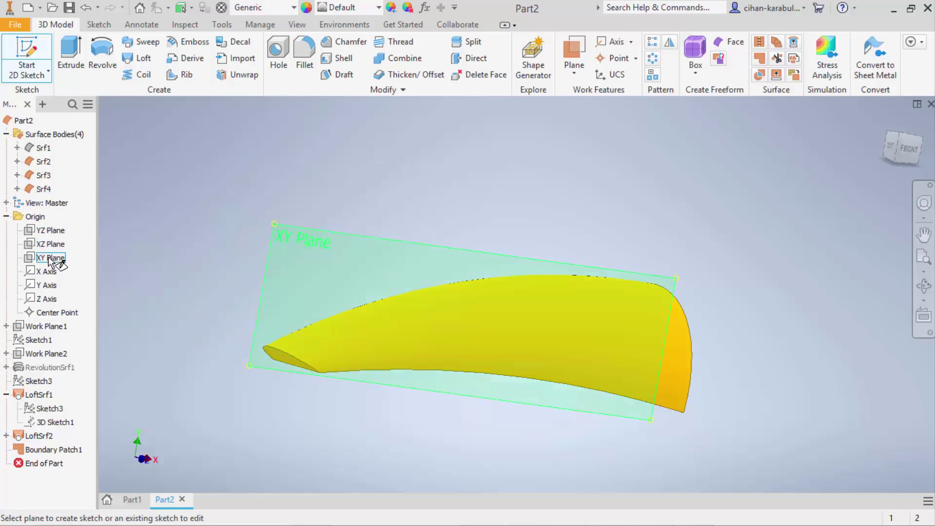
scroll(606, 203, "up", 2)
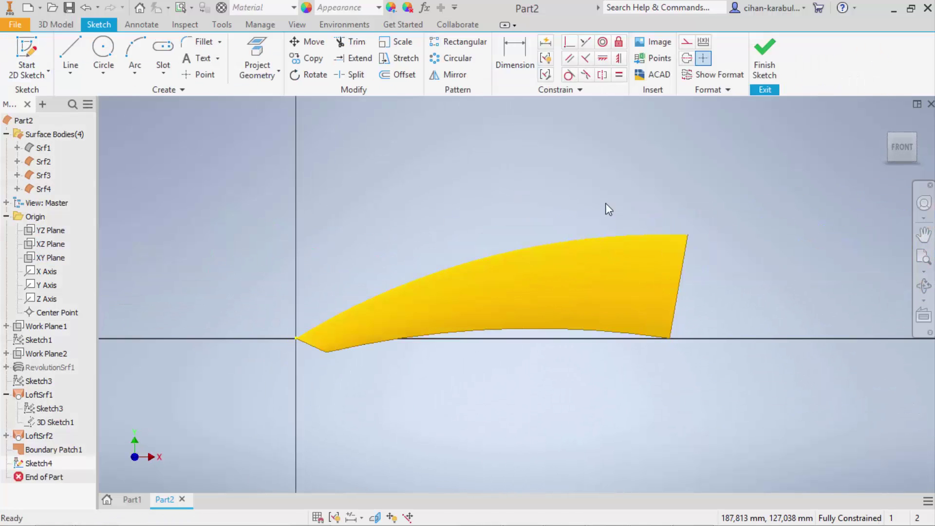
scroll(671, 226, "up", 1)
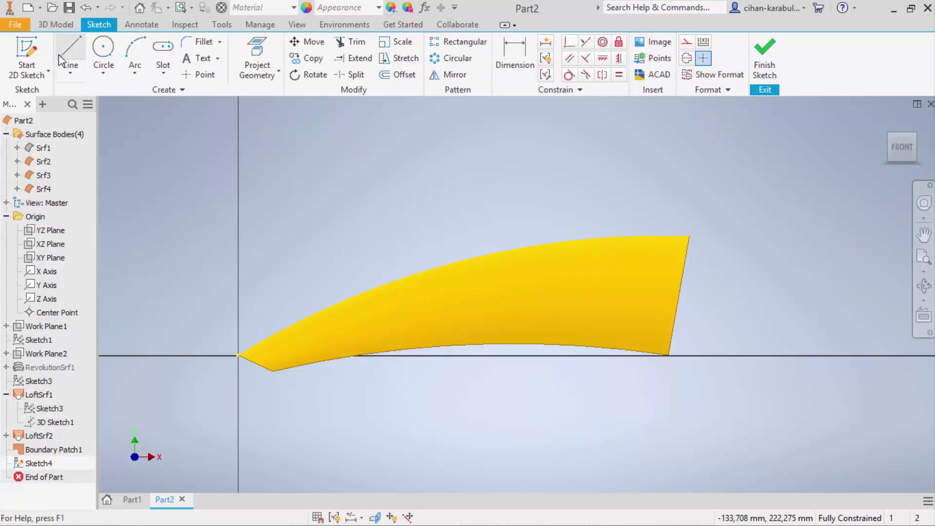
Set the visual style to Wireframe with Hidden Edges
left_click(221, 24)
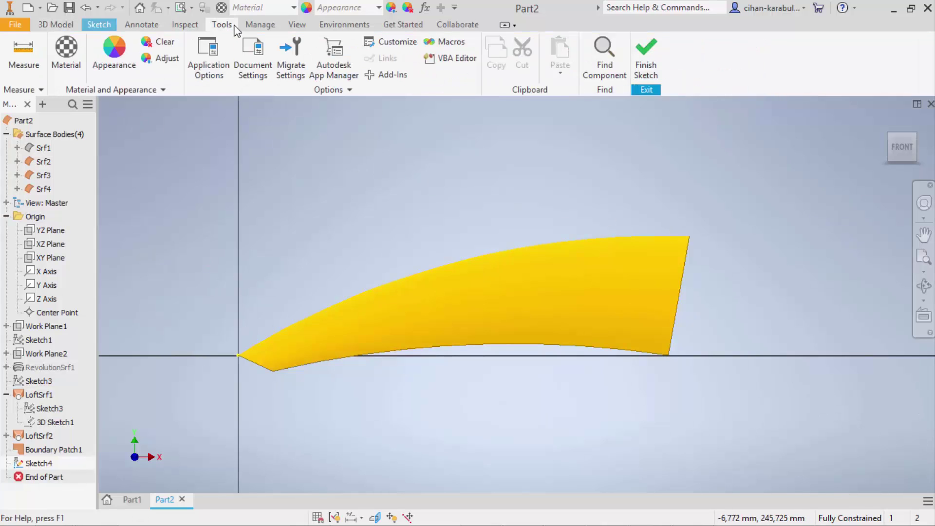
left_click(297, 24)
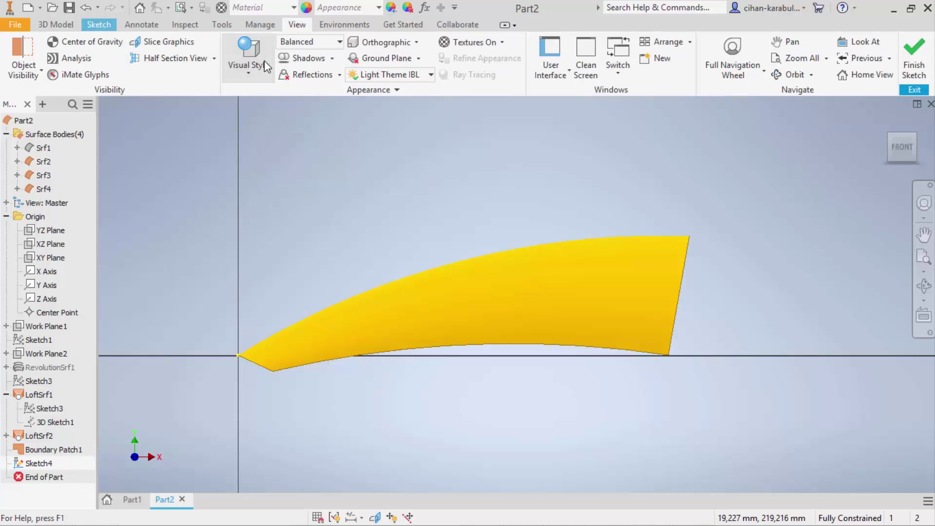
left_click(248, 63)
left_click(288, 231)
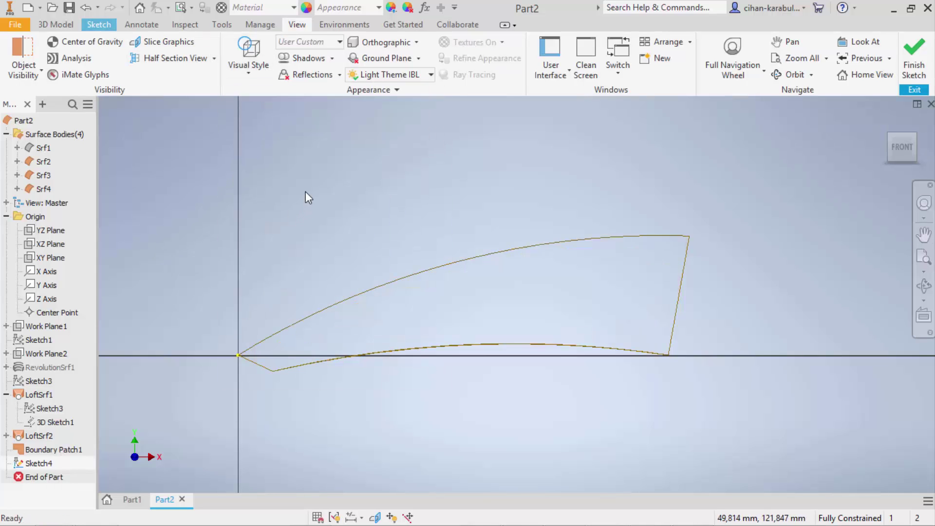
left_click(59, 25)
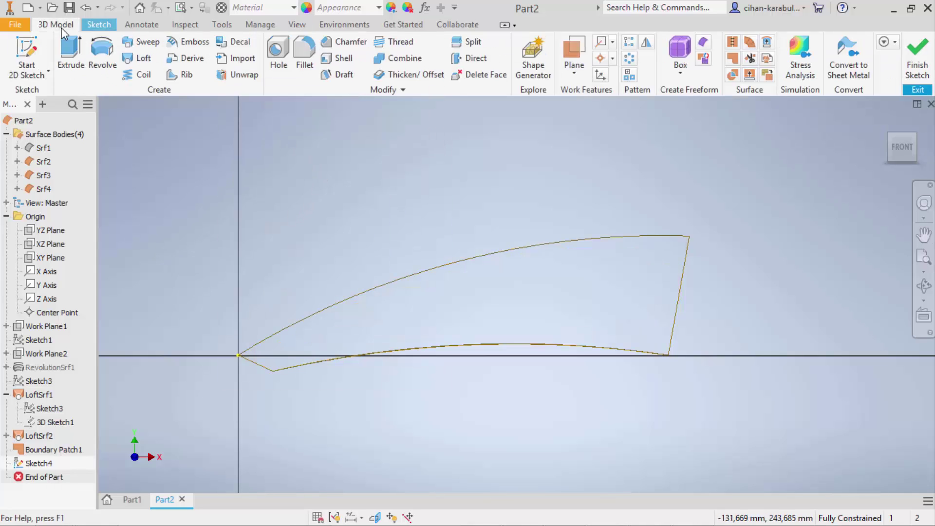
left_click(97, 27)
left_click(257, 56)
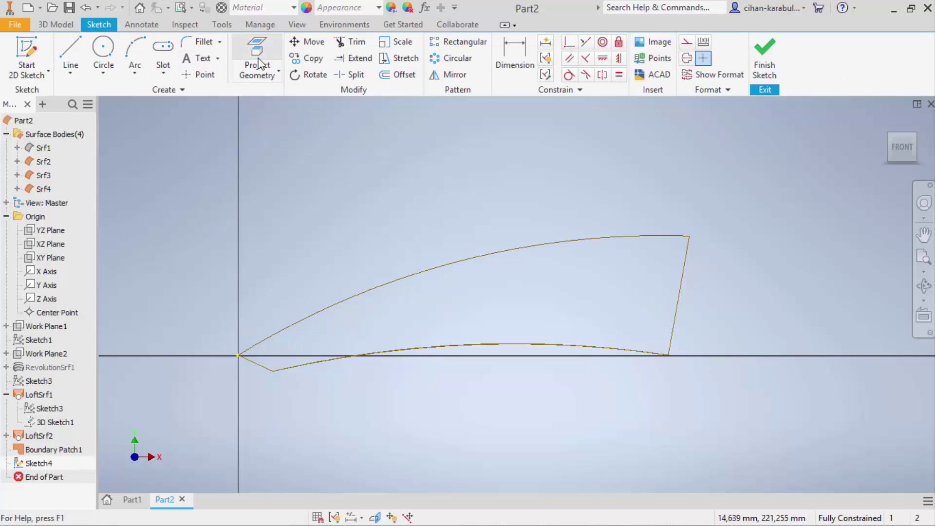
Project the shell's lower curve and right edge, then draw a line with a tangent arc
left_click(492, 345)
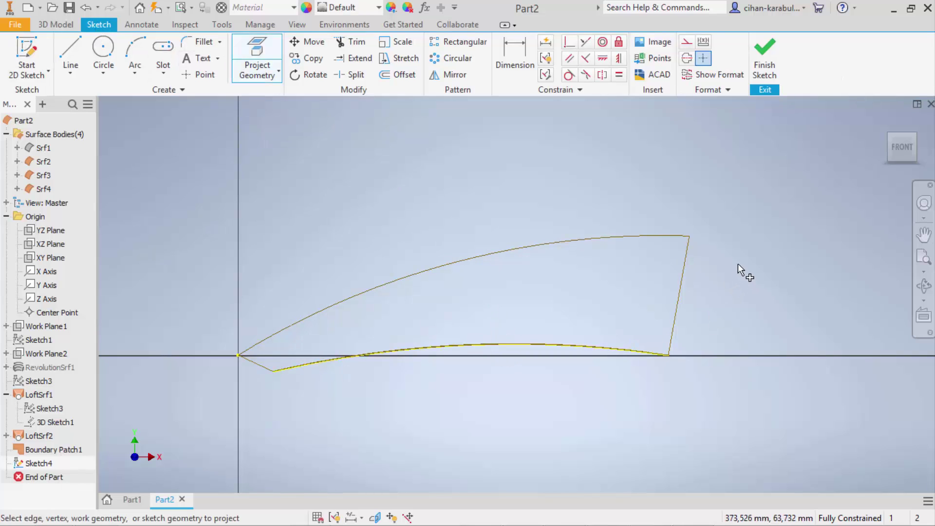
left_click(685, 281)
left_click(73, 54)
left_click(736, 267)
left_click(480, 296)
left_click_drag(480, 296, 429, 360)
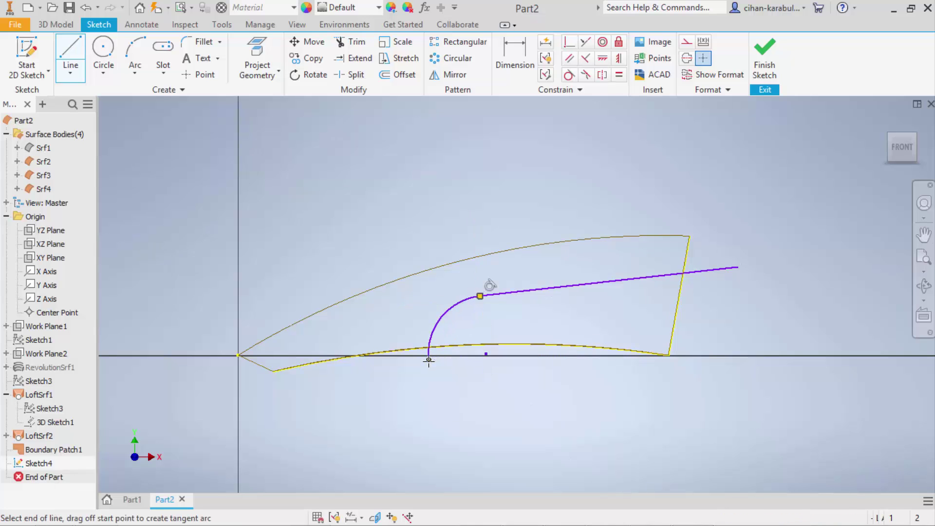
scroll(441, 356, "down", 2)
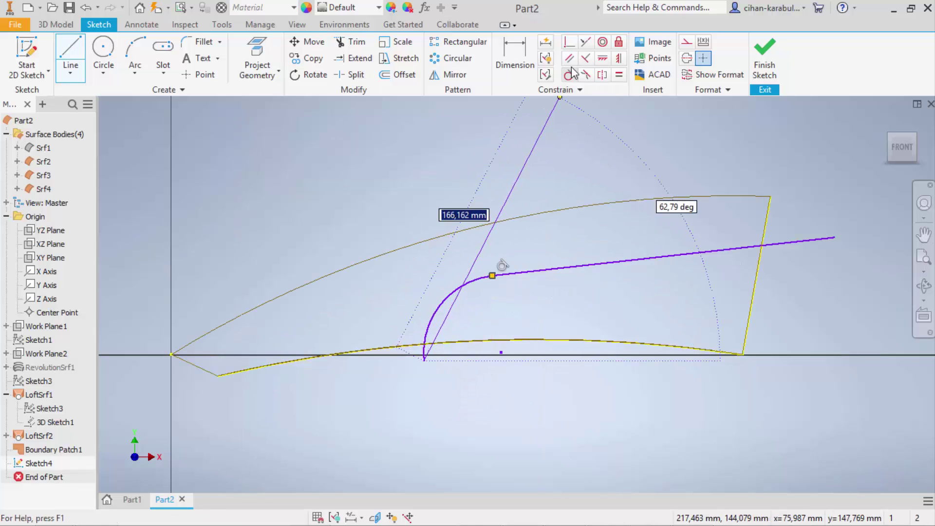
Make the line's end coincident with the right edge and the arc's end with the lower curve
left_click(569, 42)
left_click(835, 237)
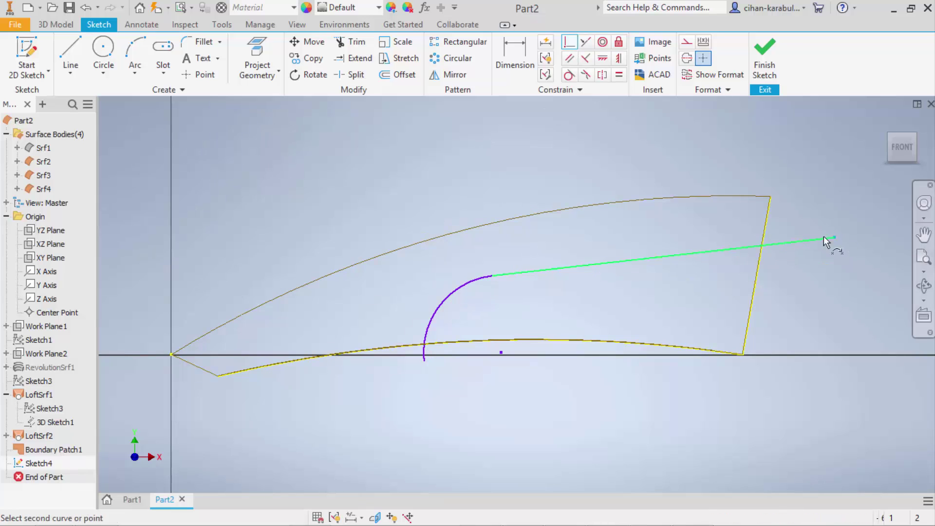
left_click(767, 232)
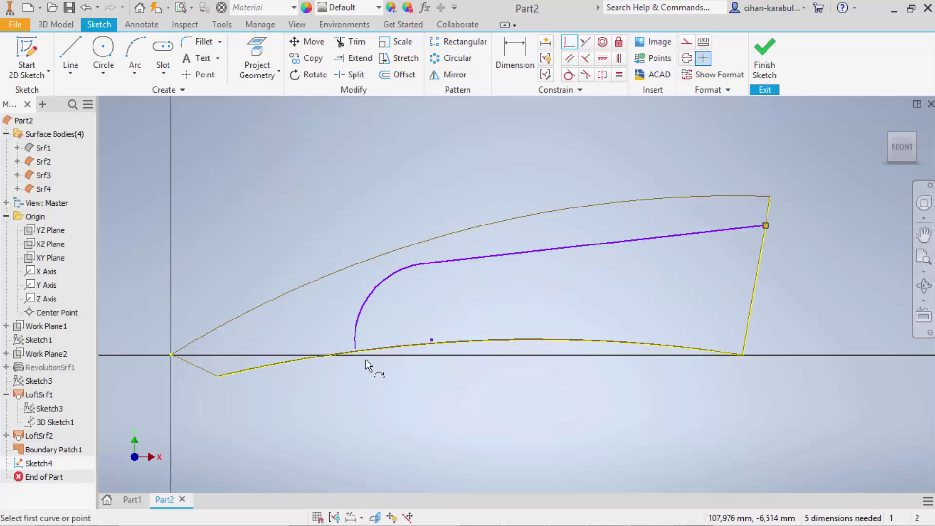
scroll(355, 349, "down", 1)
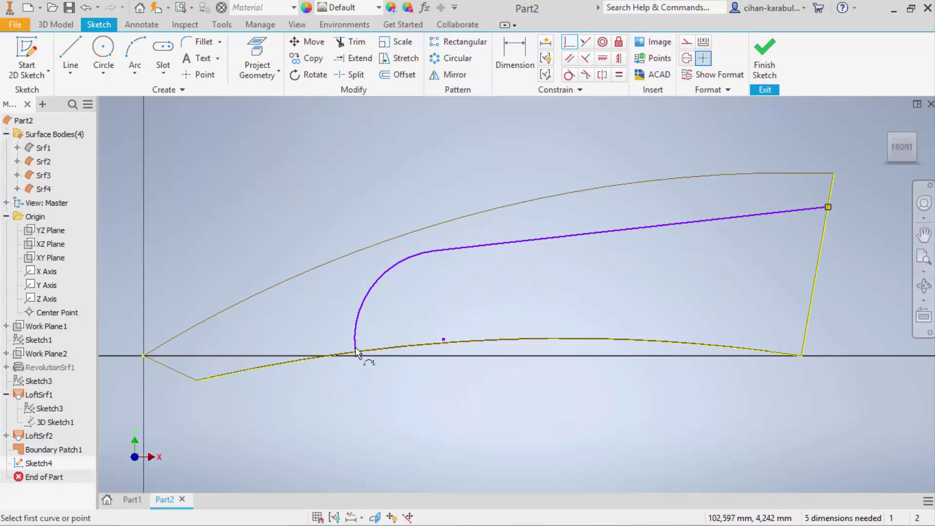
scroll(356, 351, "down", 2)
scroll(355, 351, "down", 2)
left_click(356, 353)
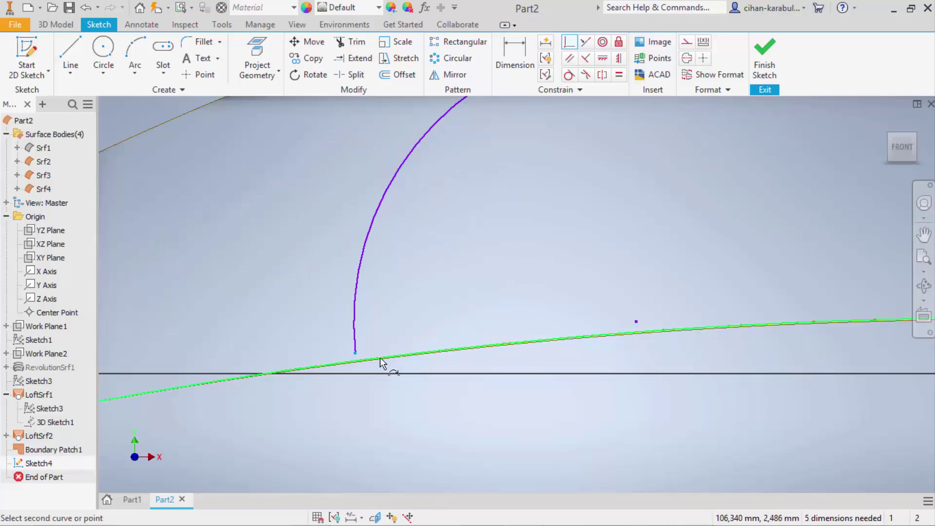
left_click(639, 323)
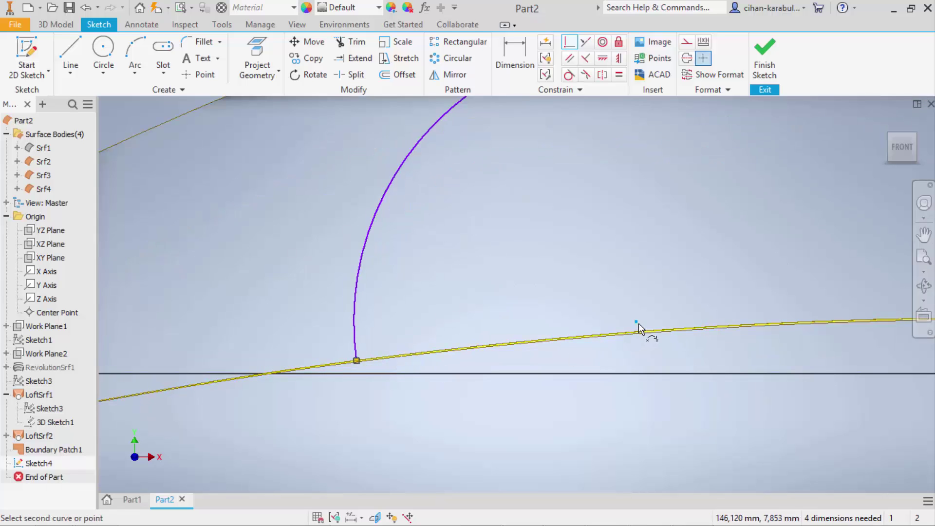
scroll(628, 356, "up", 2)
scroll(604, 393, "up", 2)
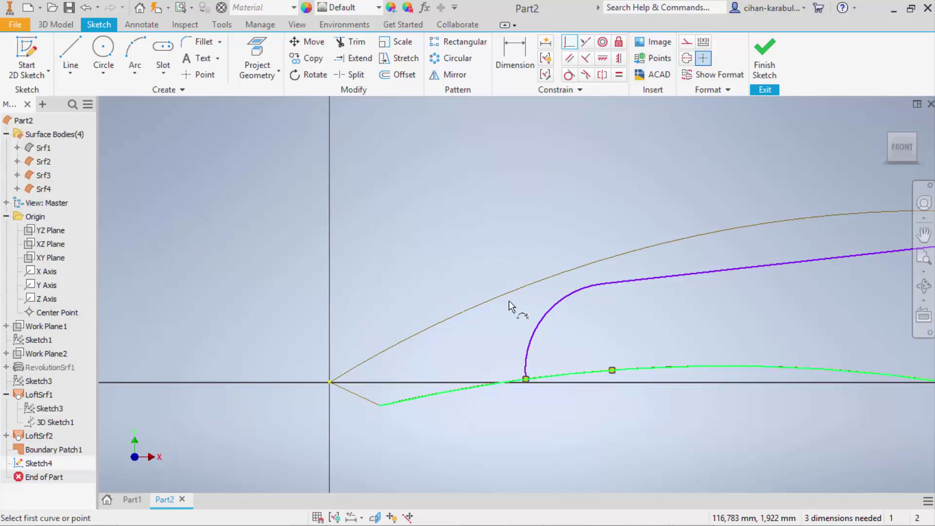
Dimension the profile arc to a radius of 20
left_click(515, 63)
left_click(562, 310)
left_click(522, 266)
type("20")
key("Return")
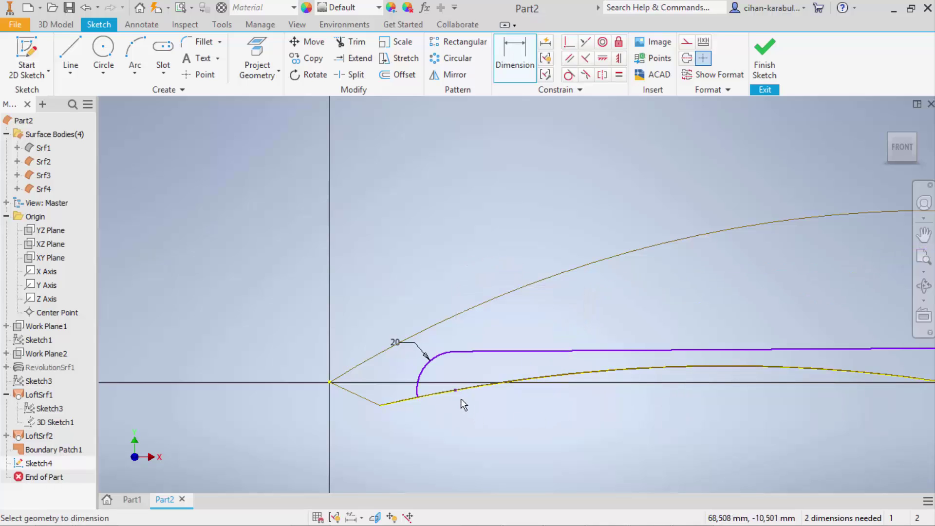
scroll(634, 396, "down", 2)
scroll(760, 383, "up", 2)
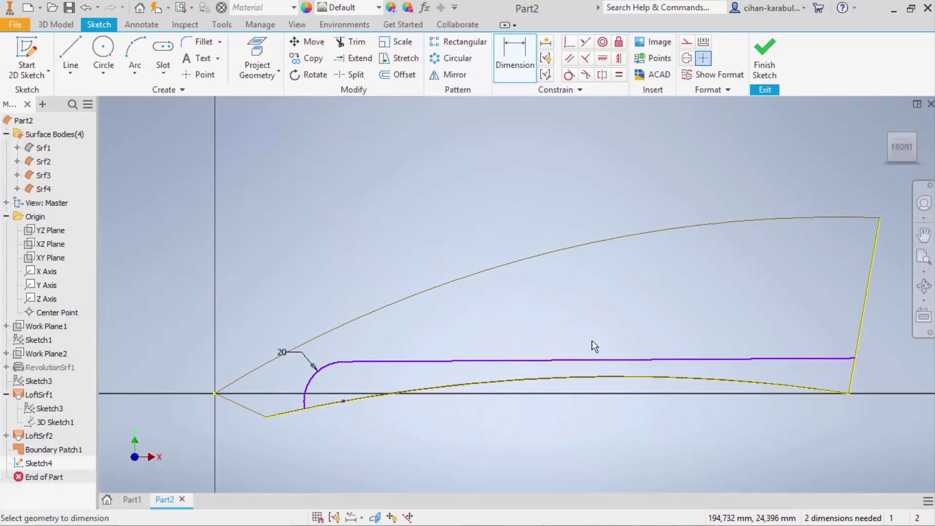
Add a 4° angle dimension between the origin line and the profile line
left_click(75, 50)
left_click(215, 393)
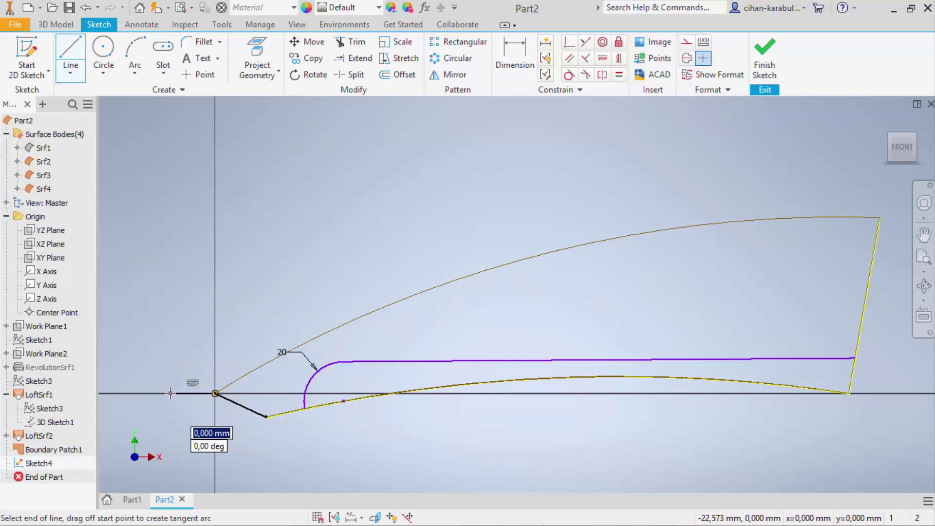
key("Escape")
key("Escape")
left_click(515, 53)
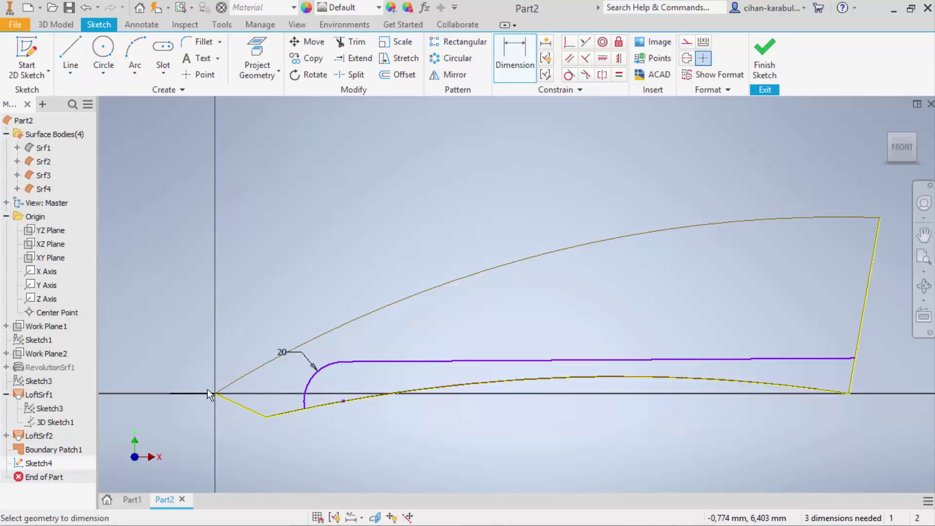
left_click(214, 394)
left_click(442, 362)
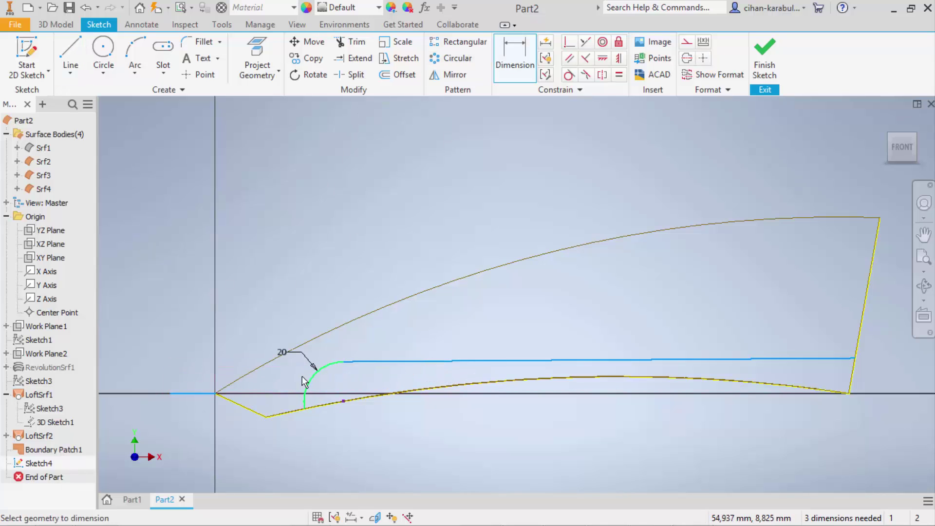
left_click(259, 385)
type("4")
key("Return")
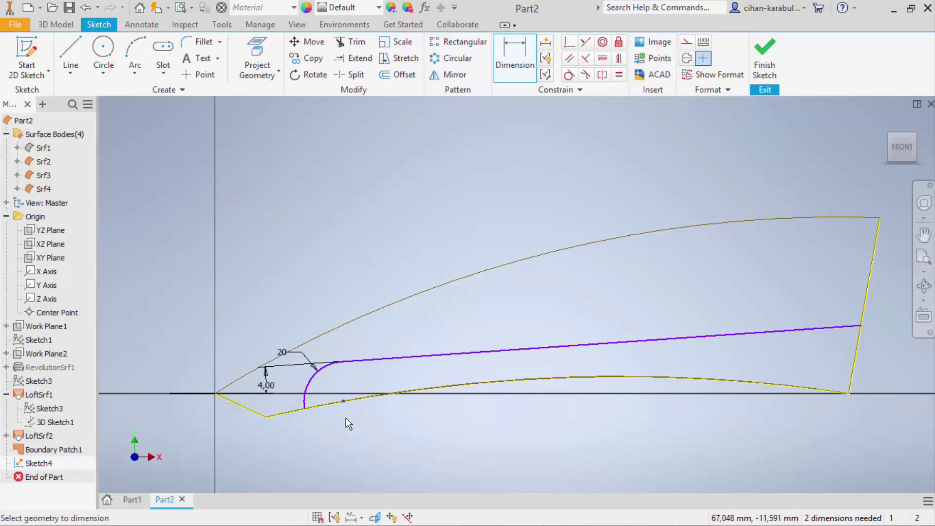
Dimension the lower point's horizontal distance to 170,6 and switch to the front view
left_click(344, 402)
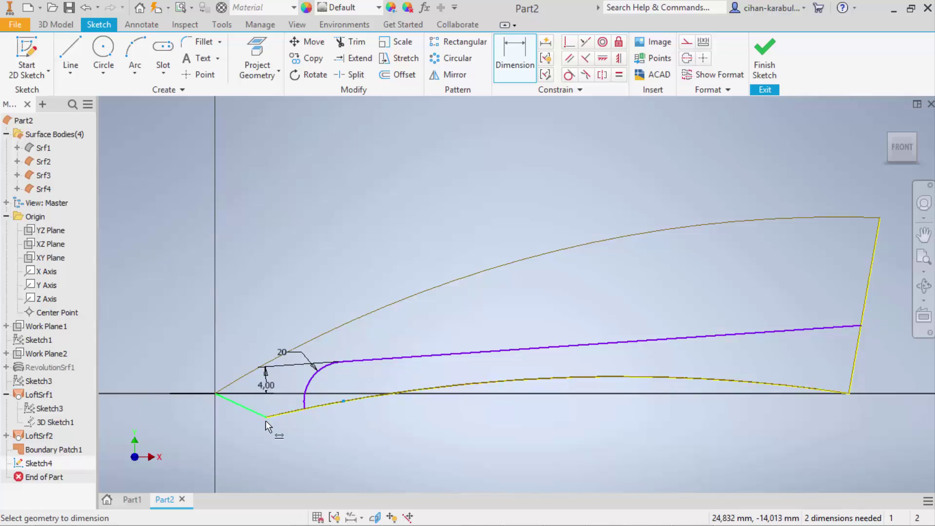
middle_click_drag(294, 425, 265, 428, "shift")
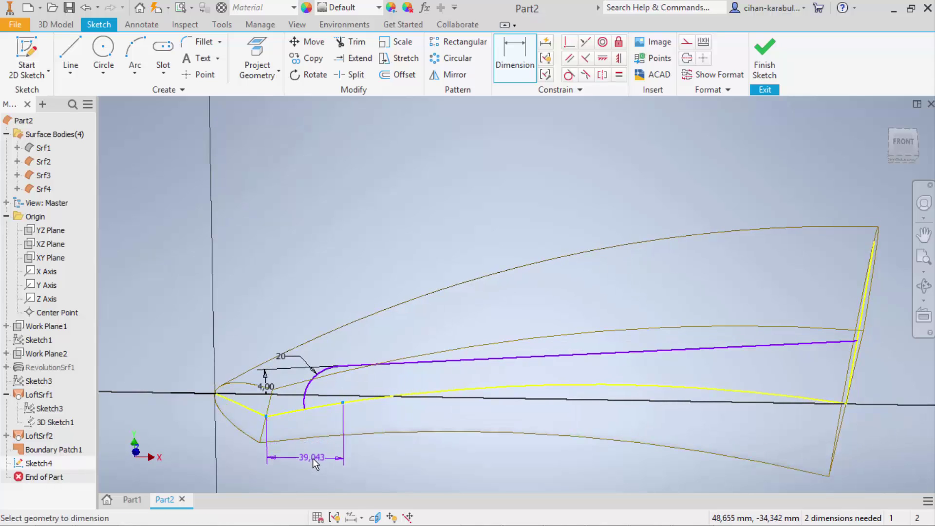
left_click(313, 458)
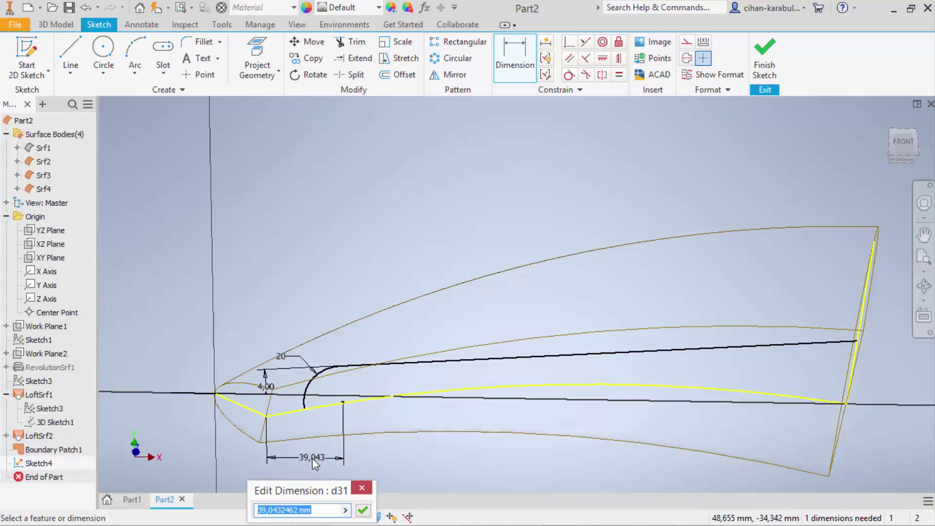
type("170,6")
key("Return")
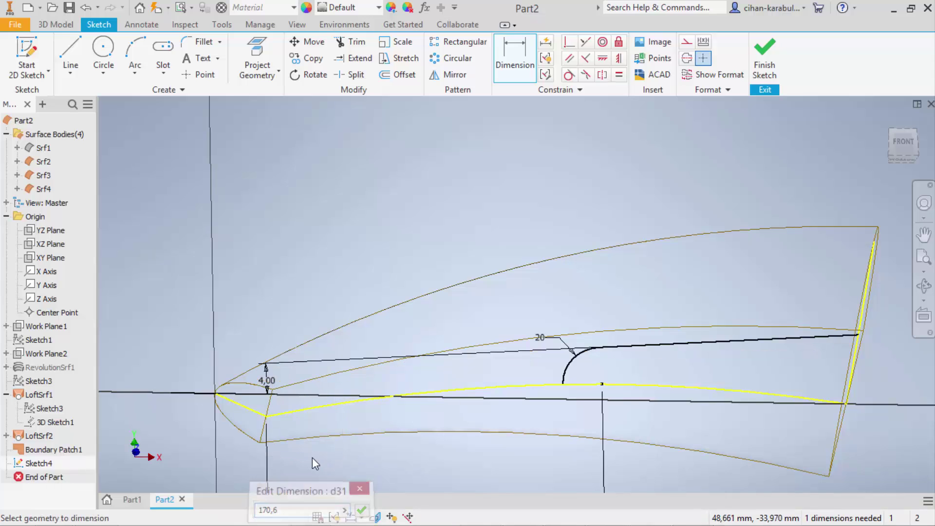
left_click(903, 144)
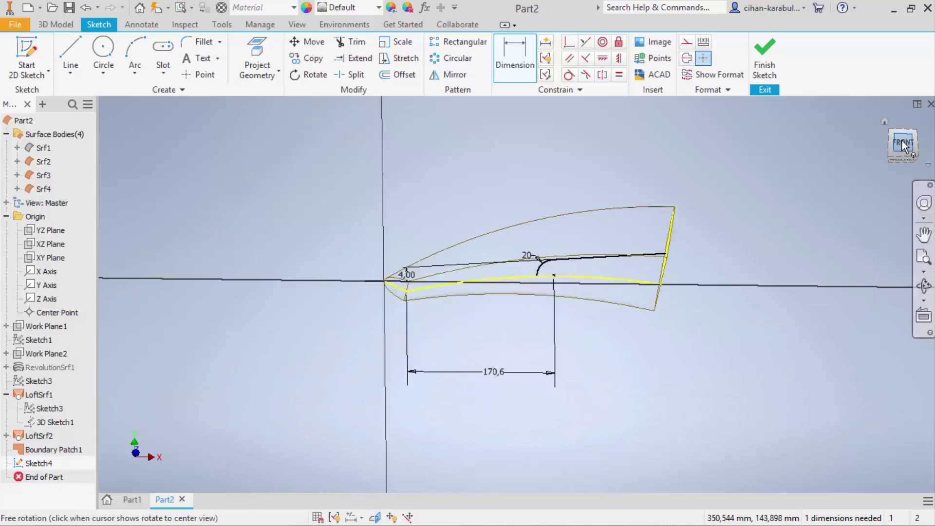
scroll(524, 181, "down", 3)
scroll(516, 196, "down", 3)
scroll(516, 206, "down", 2)
scroll(516, 228, "down", 1)
scroll(524, 276, "down", 1)
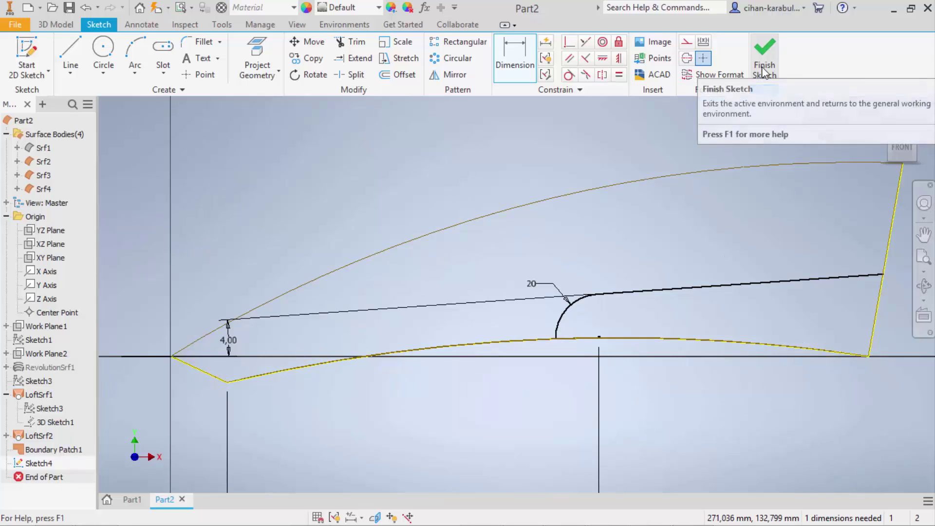
Make the lower profile and right edge construction lines and finish Sketch4
key("Escape")
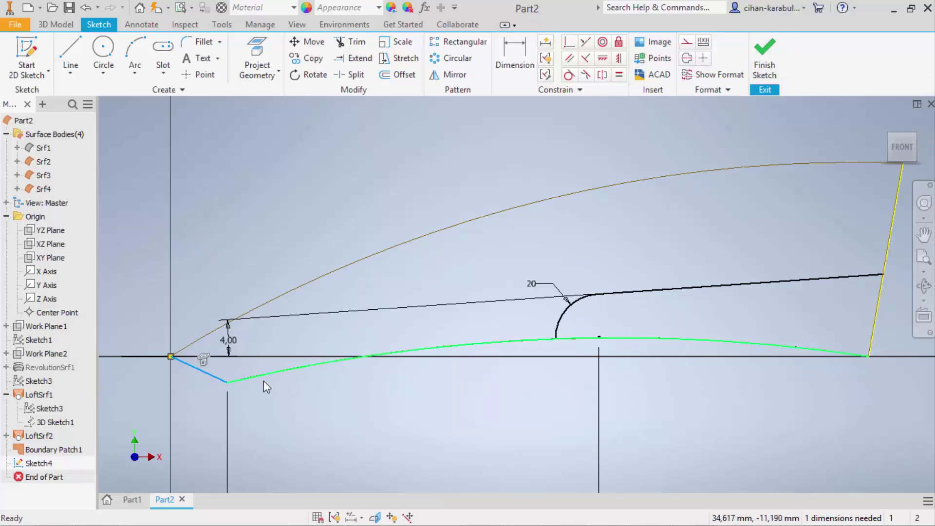
left_click(731, 345)
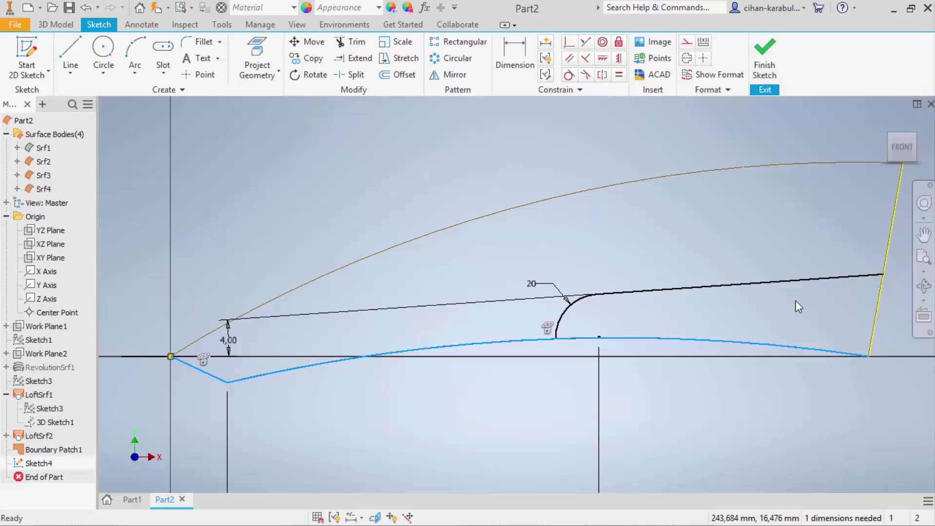
left_click(879, 297, "ctrl")
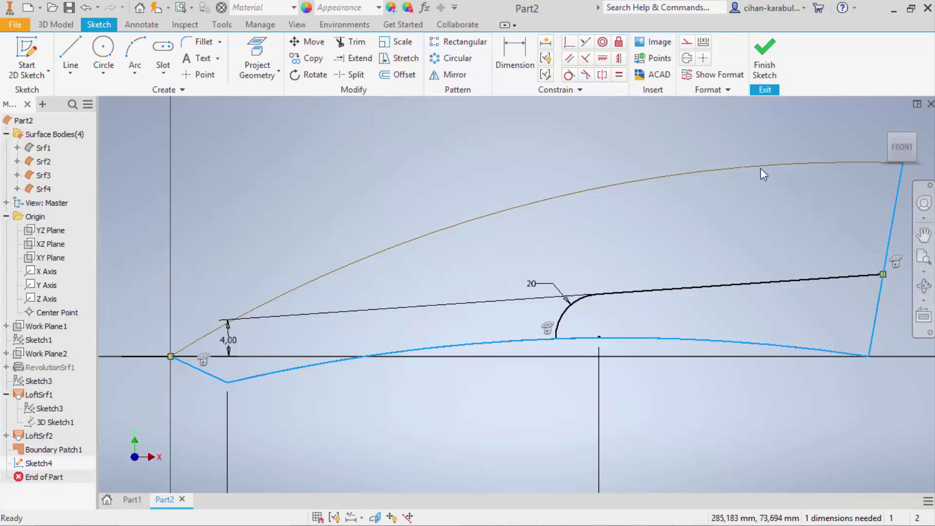
left_click(687, 42)
left_click(775, 73)
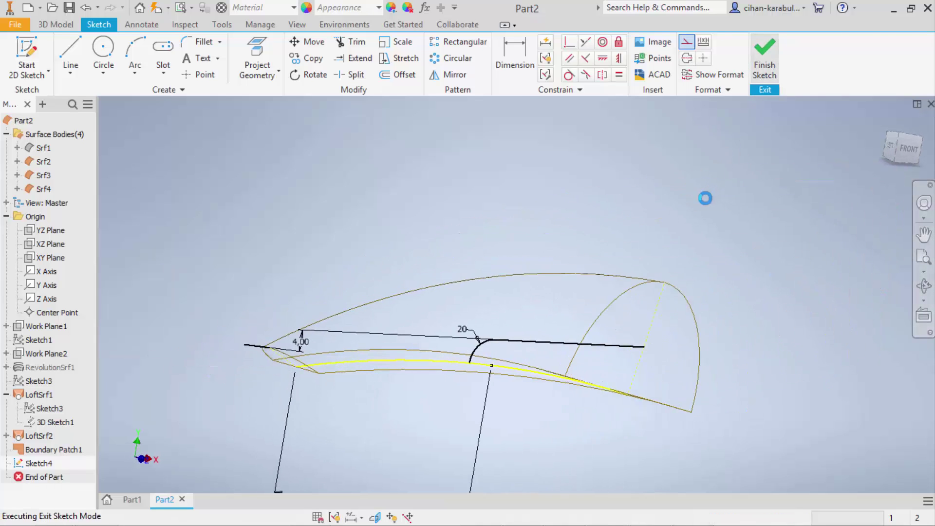
middle_click_drag(665, 210, 486, 232, "shift")
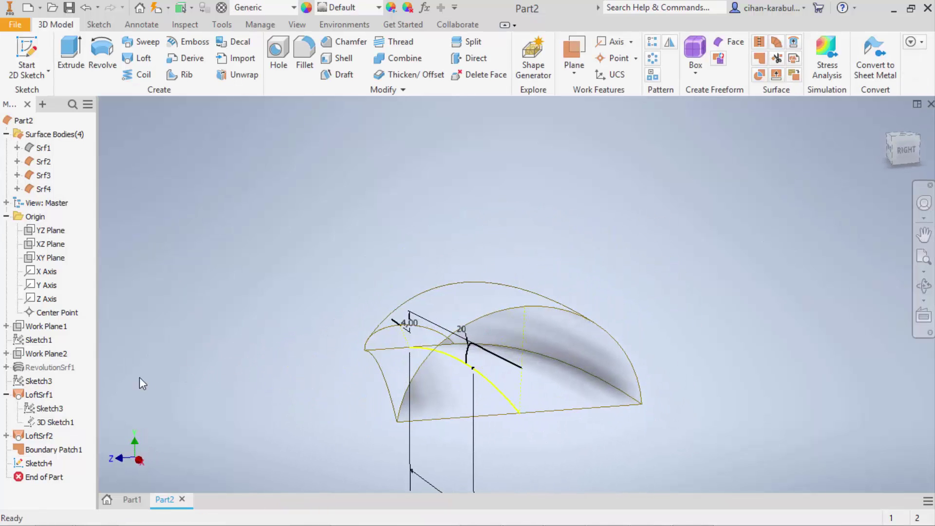
Extrude Sketch4's filleted profile symmetrically to 179,8625 mm as new surface Srf5
left_click(5, 436)
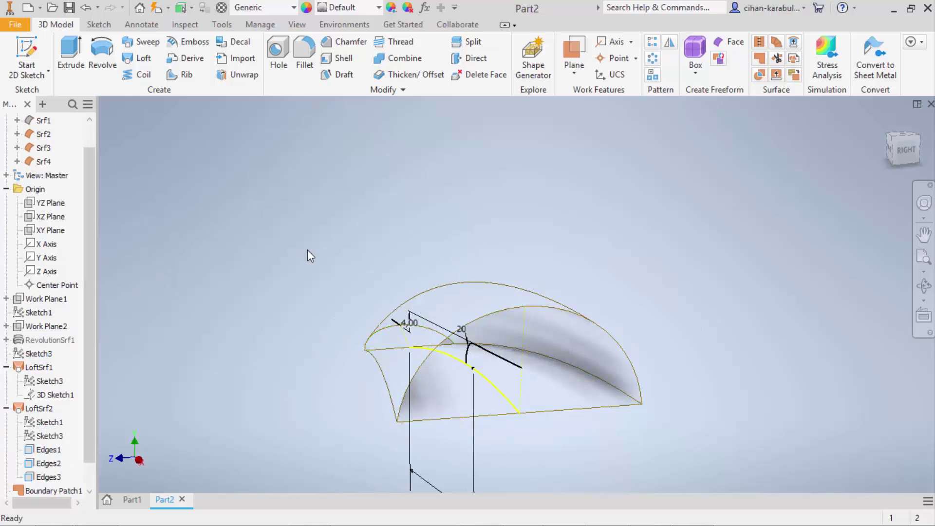
left_click(71, 54)
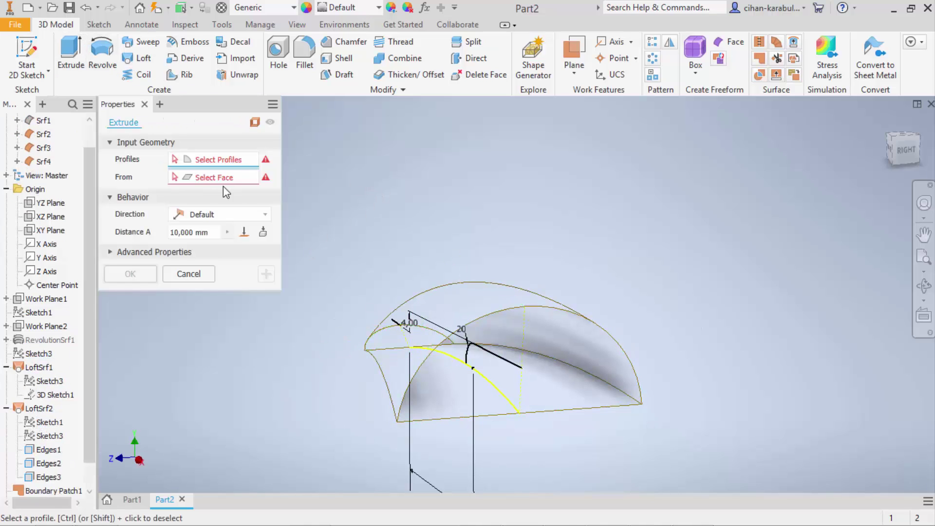
left_click(500, 355)
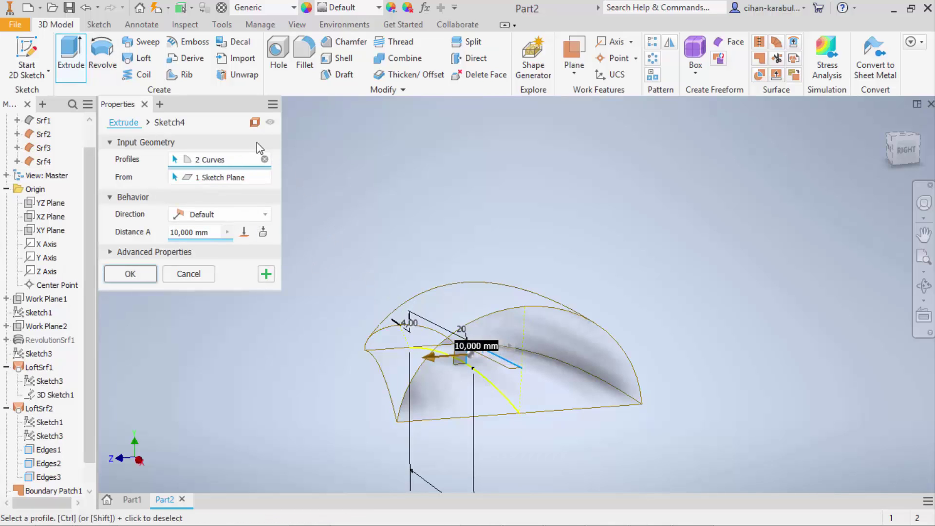
left_click(221, 216)
left_click(218, 260)
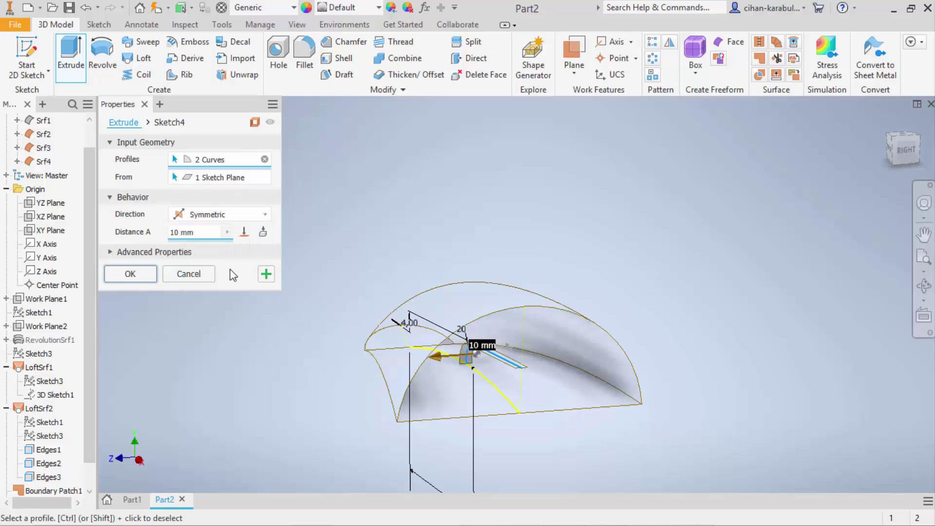
left_click_drag(439, 362, 327, 368)
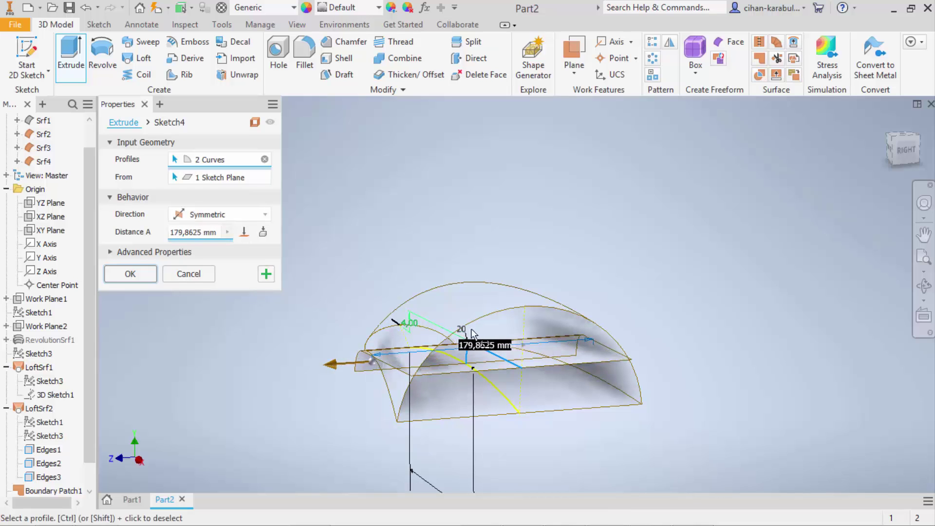
mouse_move(527, 299)
middle_mouse_down("shift")
mouse_move(535, 318)
mouse_move(497, 299)
mouse_move(525, 300)
mouse_move(272, 305)
middle_mouse_up("shift")
left_click(148, 275)
mouse_move(638, 296)
middle_mouse_down("shift")
mouse_move(668, 283)
mouse_move(680, 301)
mouse_move(652, 315)
mouse_move(658, 302)
middle_mouse_up("shift")
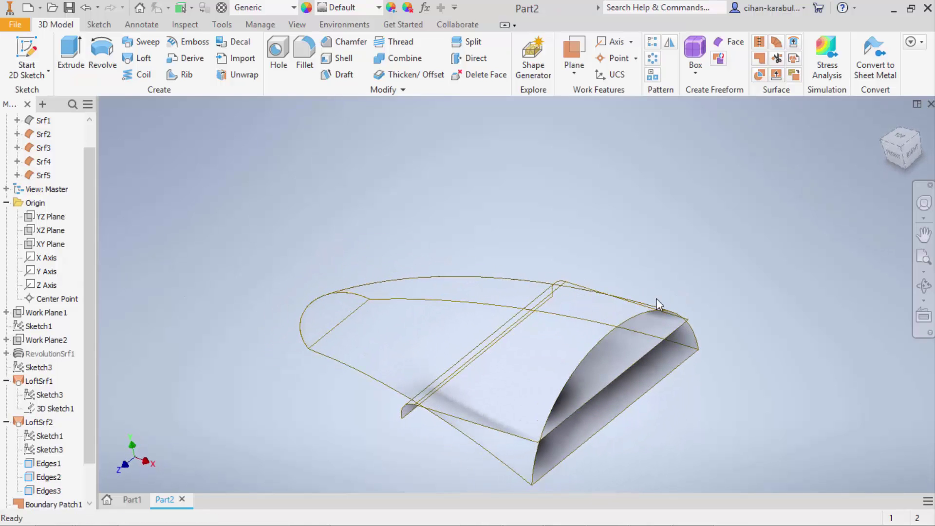
mouse_move(677, 305)
middle_mouse_down("shift")
mouse_move(680, 332)
mouse_move(578, 403)
mouse_move(486, 401)
mouse_move(503, 378)
mouse_move(507, 390)
middle_mouse_up("shift")
Switch the visual style to Shaded with Edges so the yellow surfaces show
left_click(223, 25)
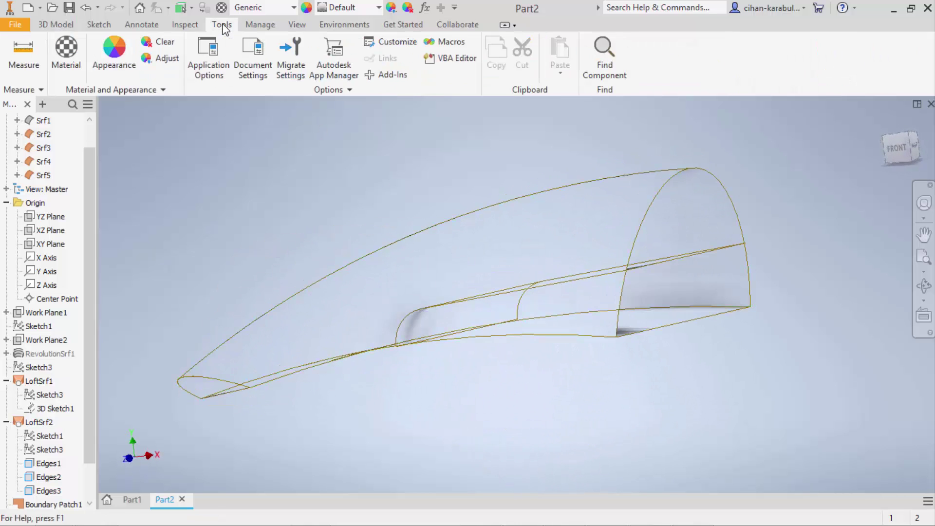
left_click(260, 25)
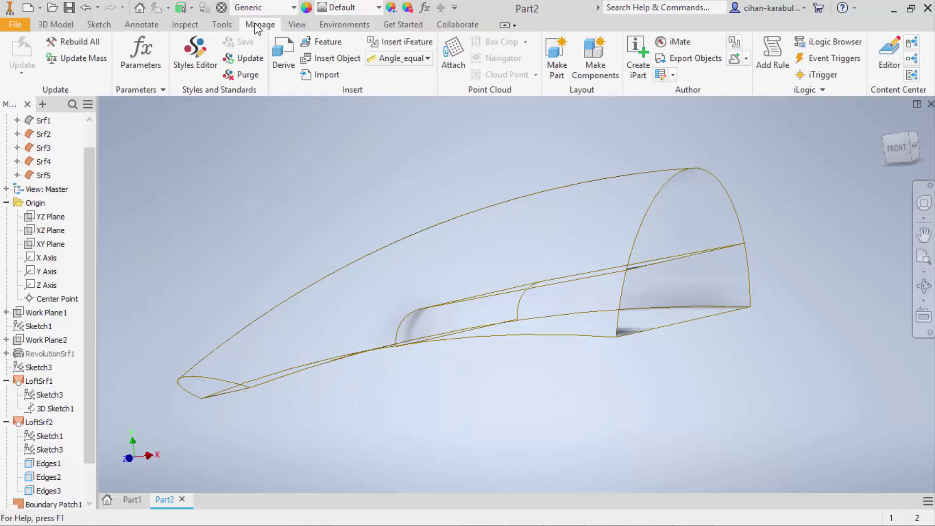
left_click(297, 24)
left_click(263, 51)
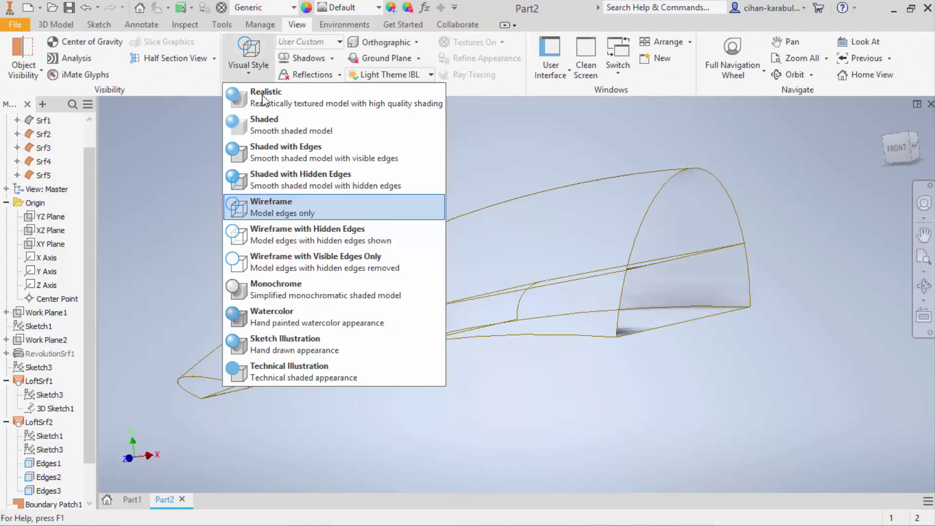
left_click(264, 161)
mouse_move(557, 192)
middle_mouse_down("shift")
mouse_move(674, 211)
mouse_move(670, 226)
mouse_move(685, 194)
mouse_move(671, 180)
mouse_move(606, 175)
mouse_move(666, 198)
middle_mouse_up("shift")
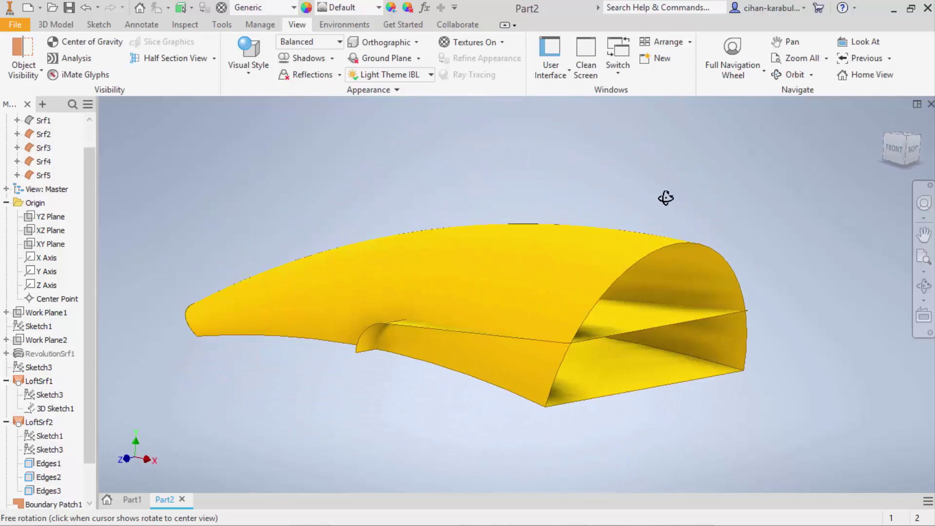
left_click(78, 26)
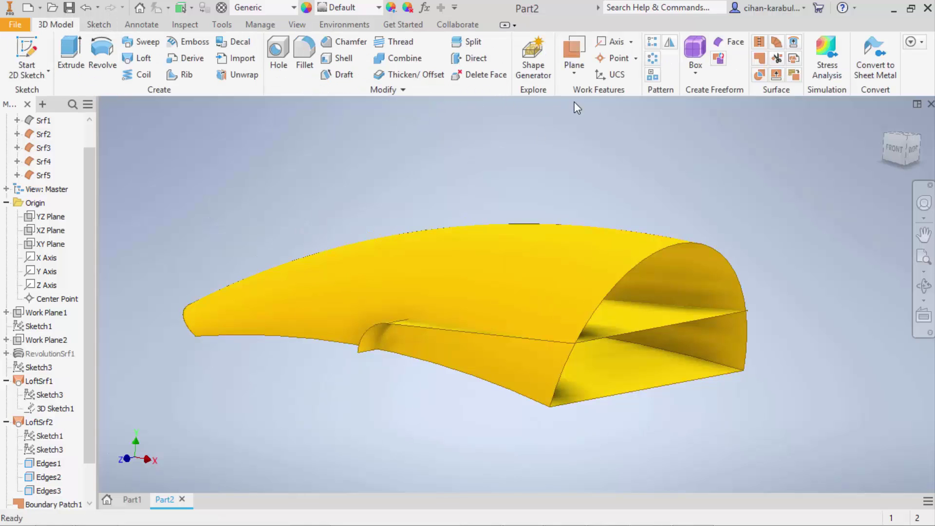
Trim with the inner extruded surface, removing the lower-left and right faces
left_click(777, 59)
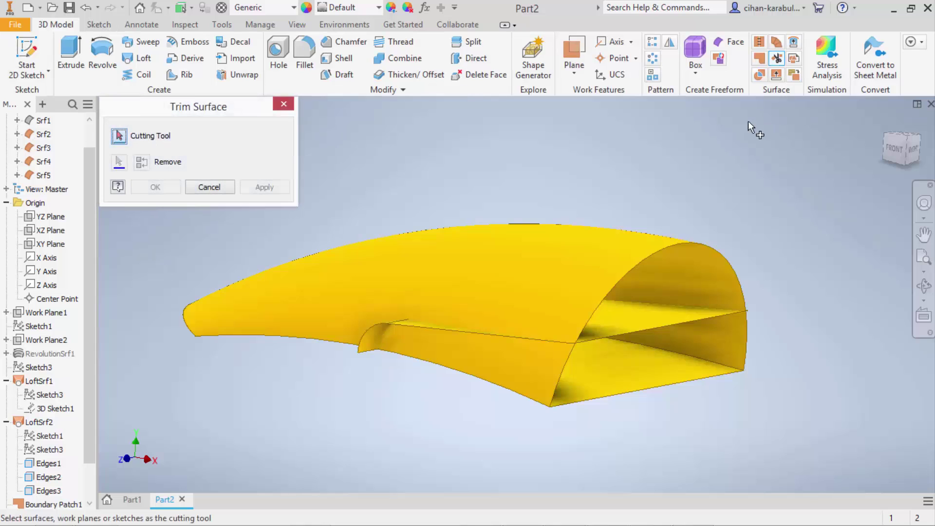
left_click(671, 315)
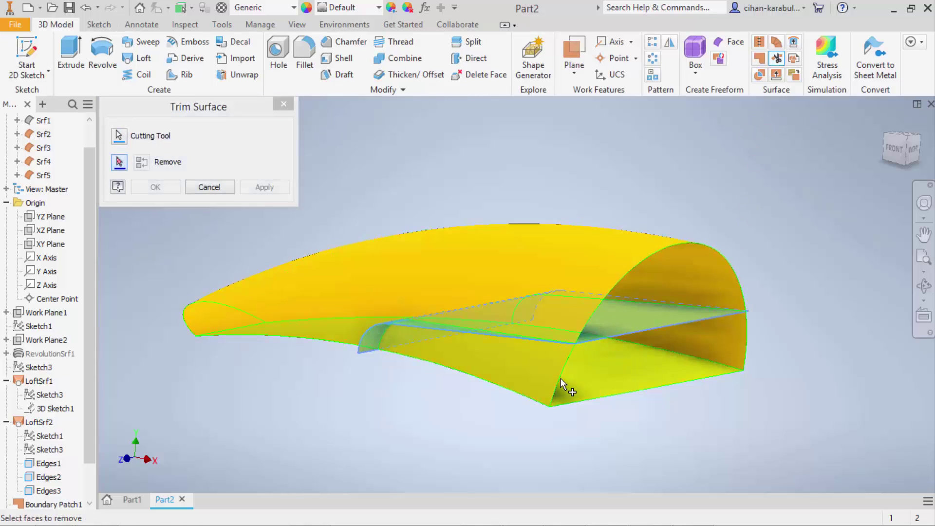
left_click(517, 364)
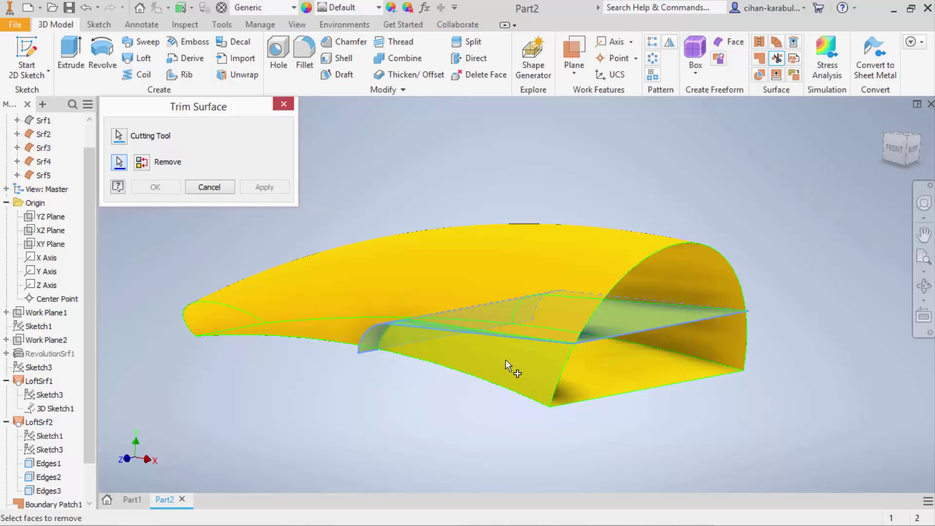
left_click(684, 339)
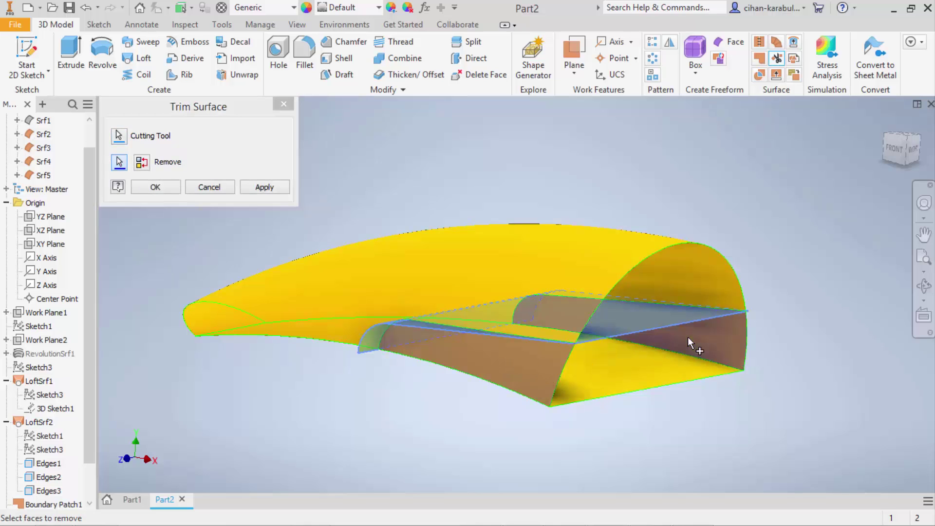
left_click(251, 188)
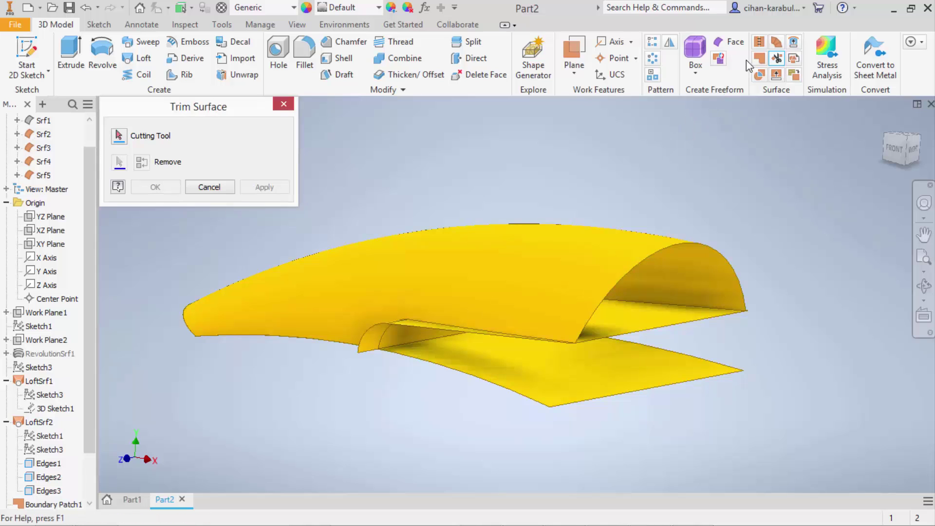
Trim with the top shell surface to remove the small face, then close Trim
left_click(573, 252)
left_click(374, 333)
mouse_move(547, 317)
middle_mouse_down("shift")
mouse_move(496, 314)
mouse_move(554, 326)
middle_mouse_up("shift")
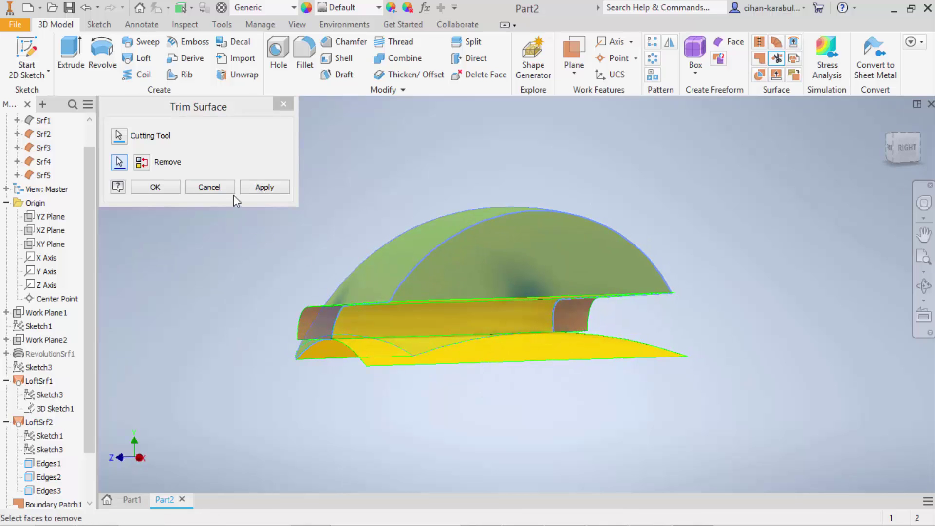
left_click(259, 189)
mouse_move(244, 214)
middle_mouse_down("shift")
mouse_move(327, 228)
mouse_move(334, 211)
mouse_move(346, 211)
mouse_move(362, 221)
middle_mouse_up("shift")
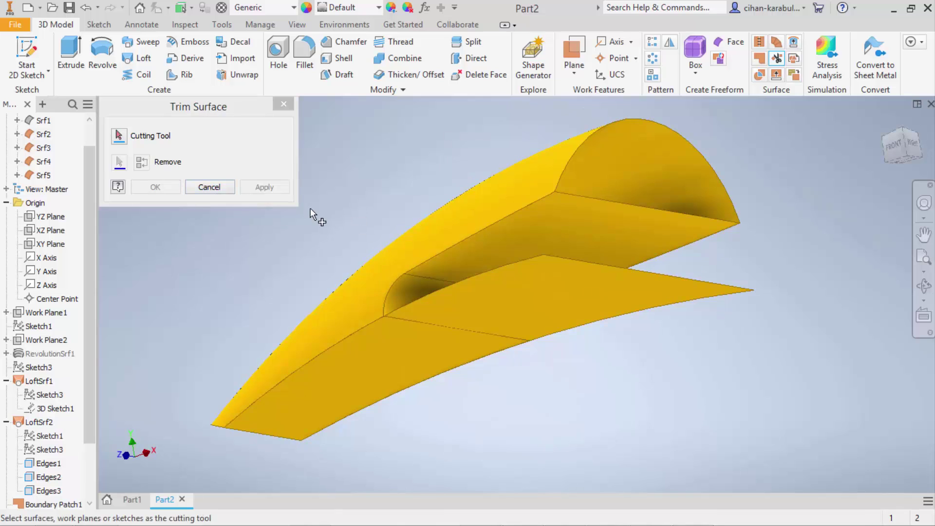
left_click(224, 189)
Create ruled surface Srf6 along the cutout's lower edge
left_click(775, 47)
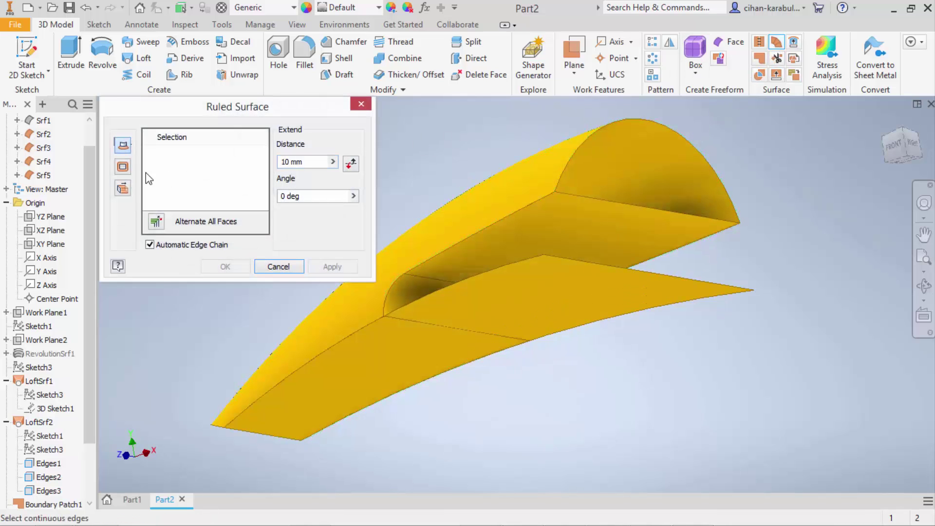
left_click(436, 324)
left_click(226, 267)
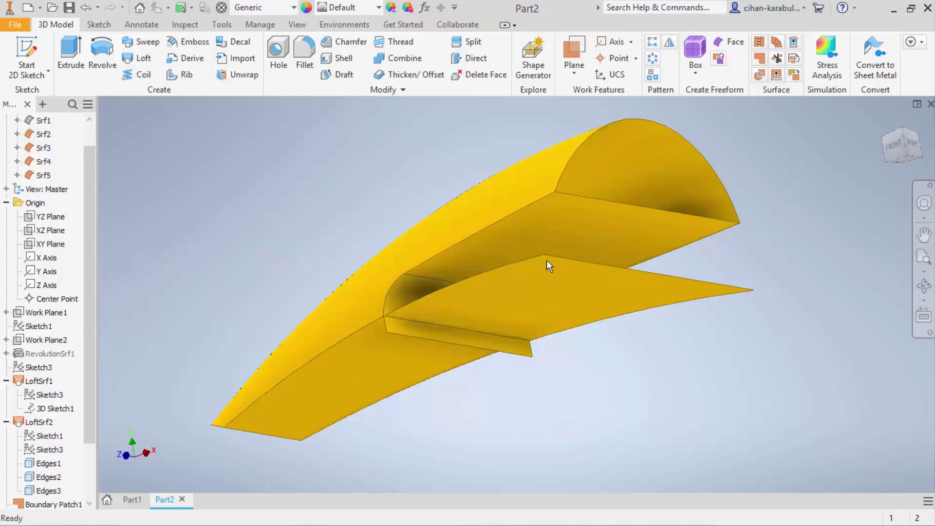
Stitch the two selected surfaces together into Srf7
left_click(763, 48)
left_click(440, 331)
left_click(405, 296)
left_click(187, 331)
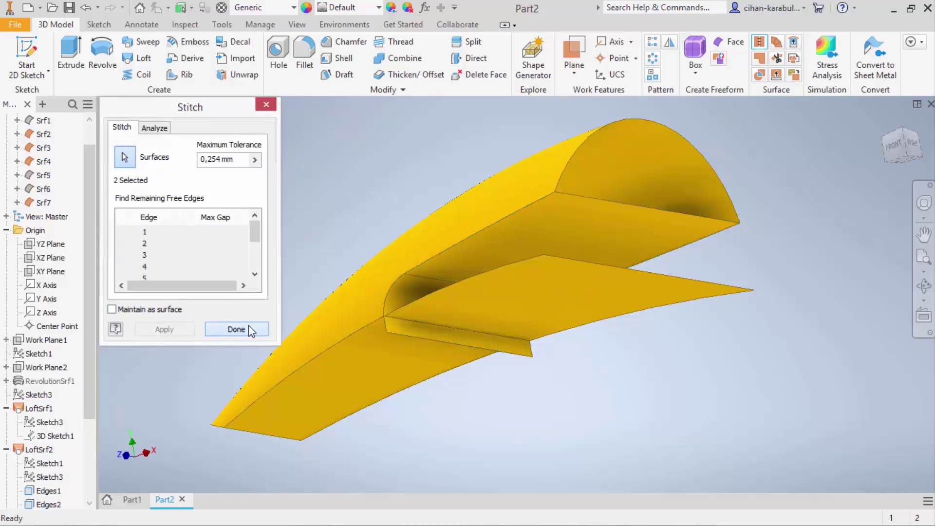
left_click(237, 329)
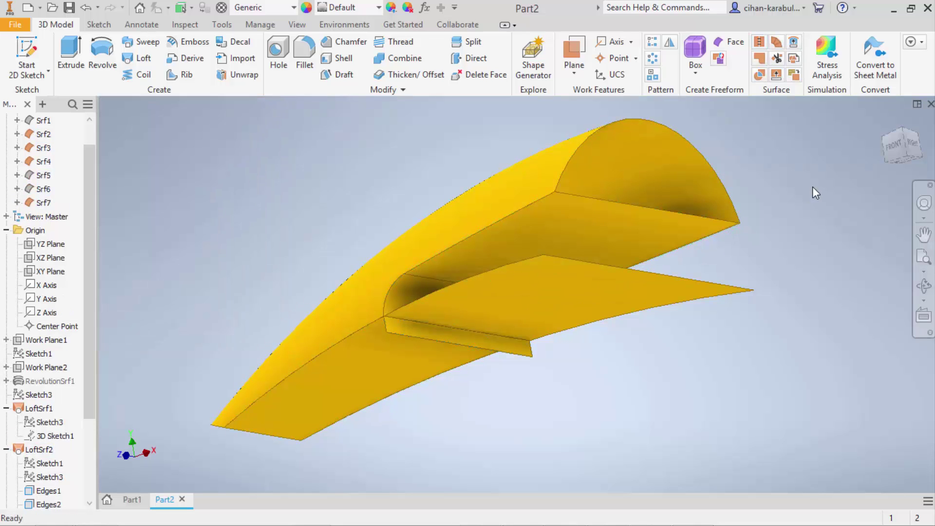
Trim the shell with the flat surface, cutting away the marked face
left_click(777, 62)
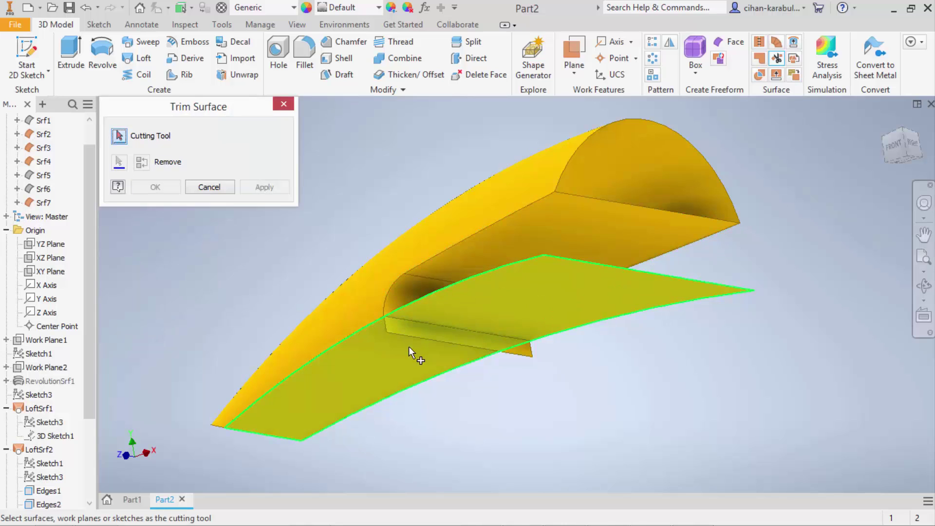
left_click(414, 319)
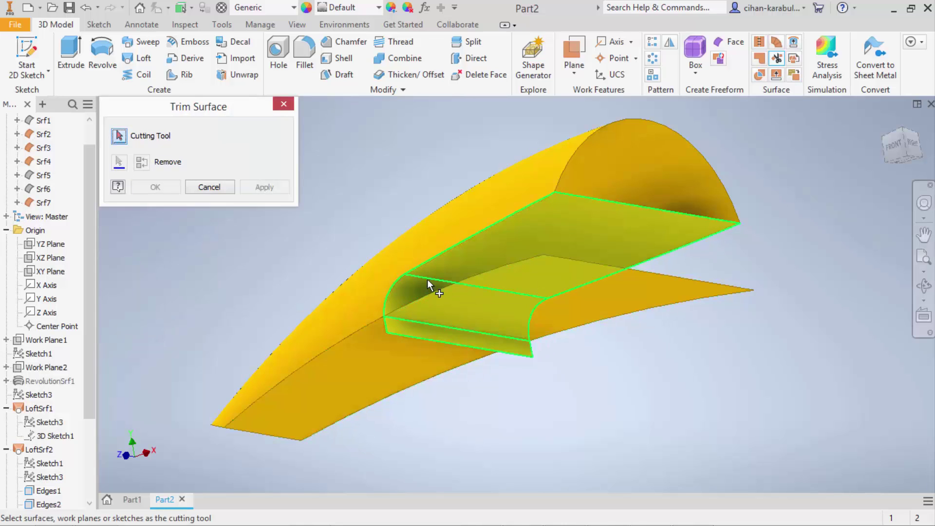
left_click(490, 293)
left_click(270, 192)
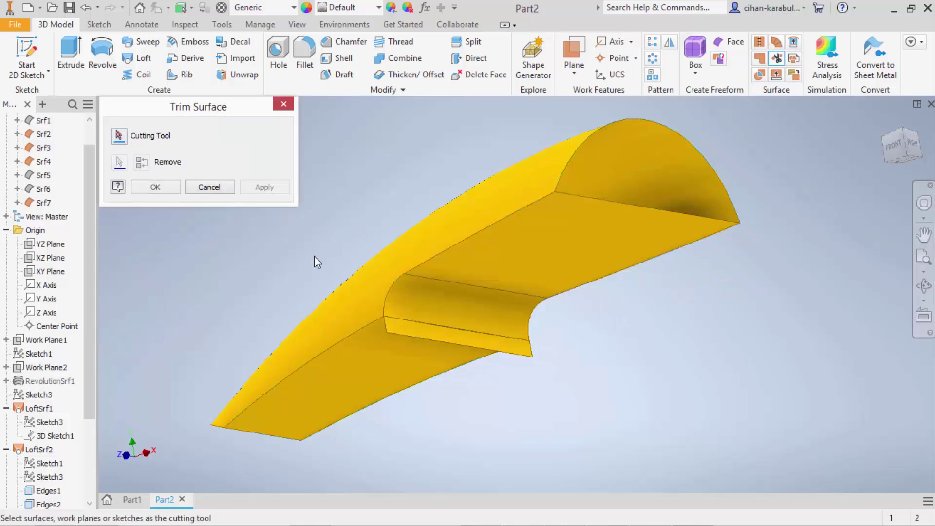
Trim with the lower surface to remove the lower face and finish the trim
left_click(368, 346)
left_click(413, 333)
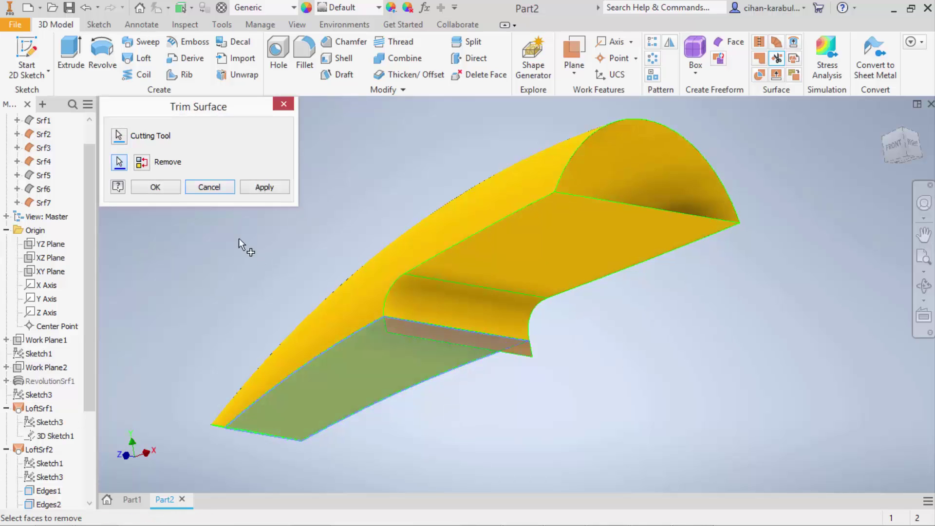
left_click(168, 188)
mouse_move(695, 291)
middle_mouse_down("shift")
mouse_move(647, 330)
mouse_move(706, 320)
middle_mouse_up("shift")
mouse_move(757, 315)
left_mouse_down()
mouse_move(867, 321)
mouse_move(856, 330)
mouse_move(835, 309)
mouse_move(702, 290)
mouse_move(657, 301)
mouse_move(612, 295)
mouse_move(729, 290)
mouse_move(794, 309)
mouse_move(771, 313)
mouse_move(839, 309)
left_mouse_up()
key("Escape")
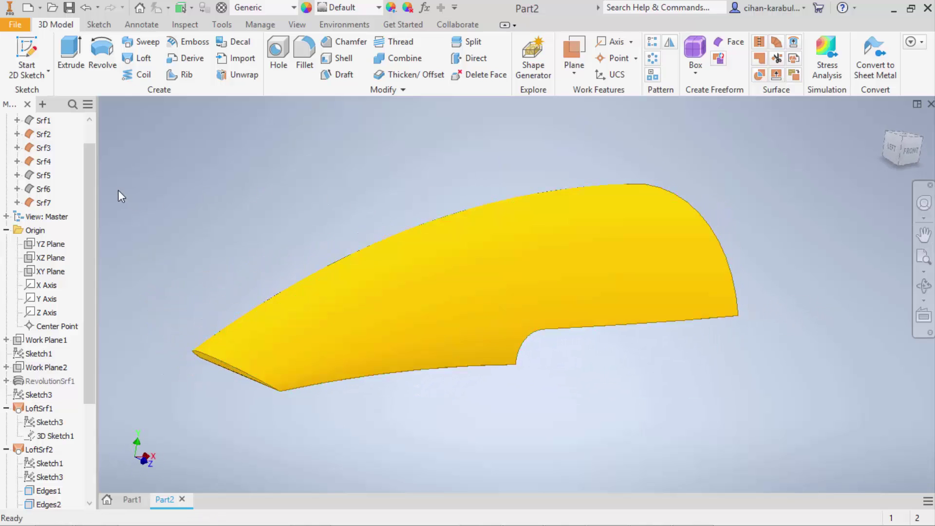
Create a work plane from the XY Plane and start a 2D sketch on it
scroll(89, 170, "up", 1)
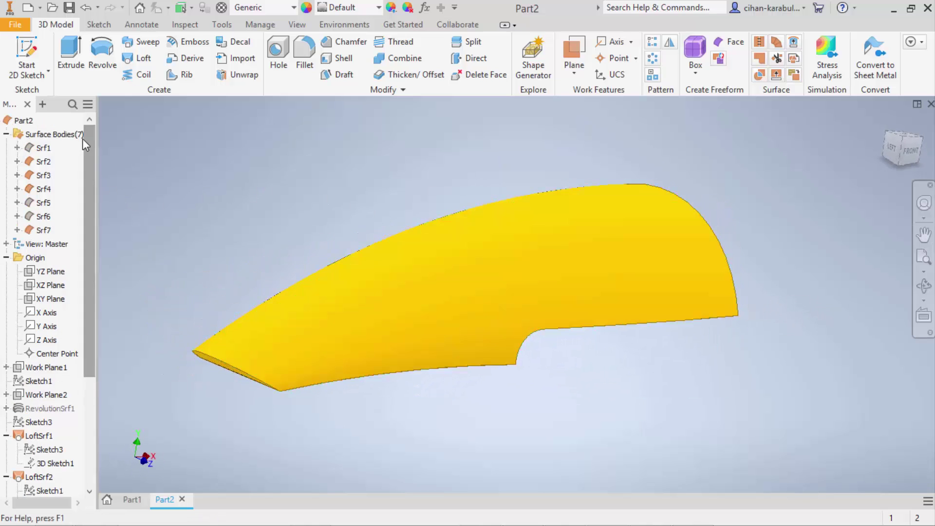
left_click(7, 134)
left_click(575, 69)
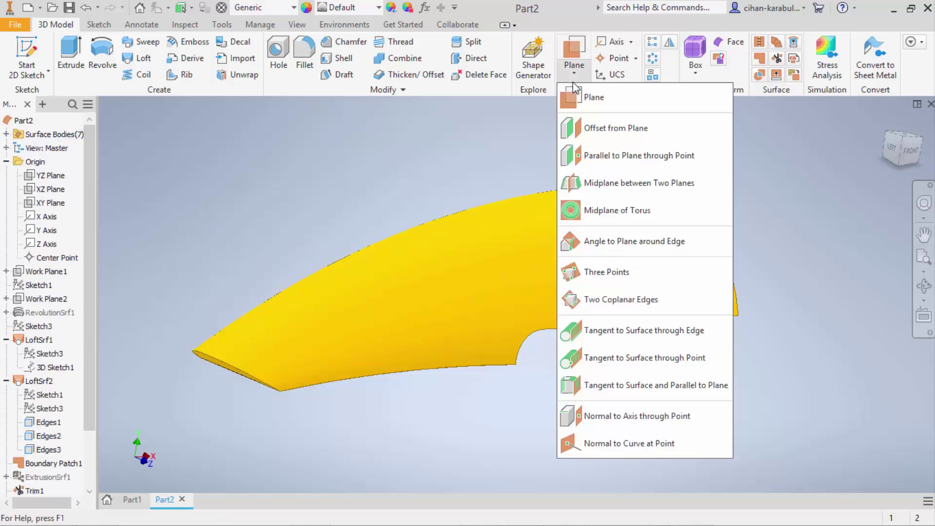
left_click(591, 96)
left_click(48, 189)
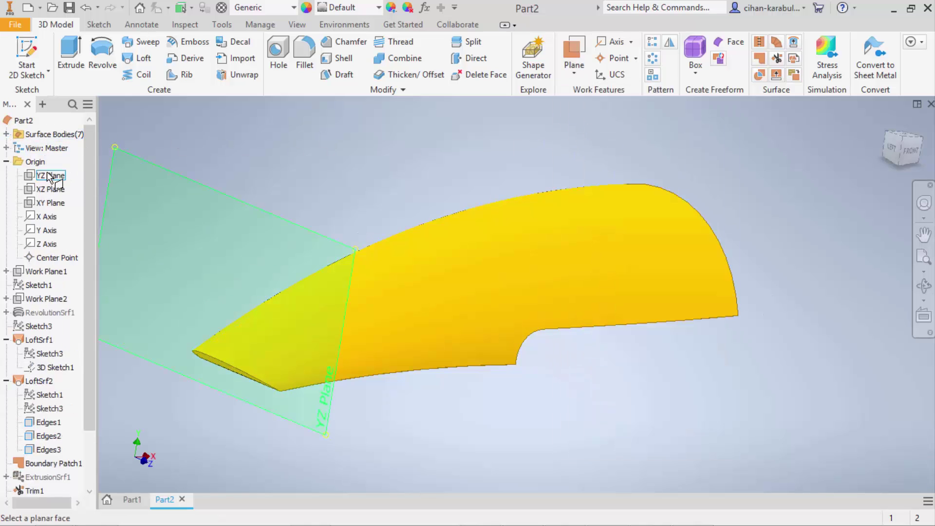
left_click(48, 202)
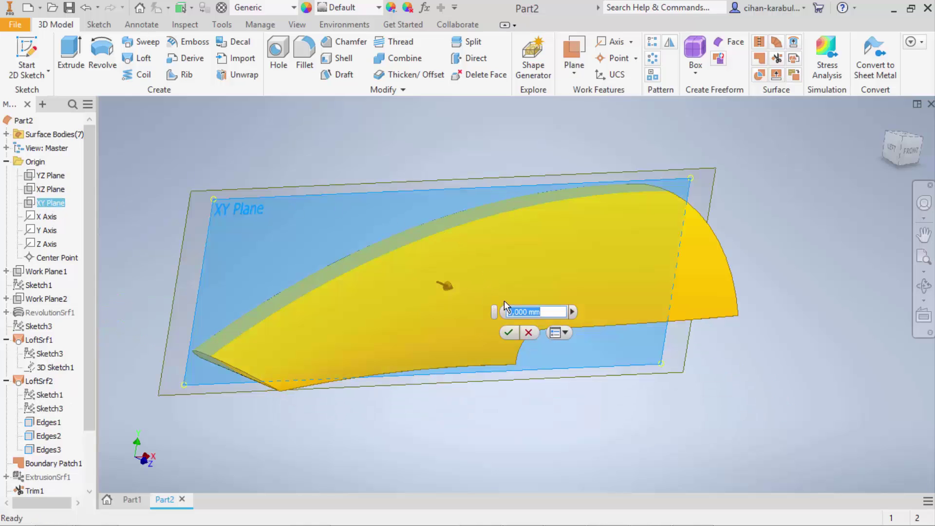
key("Return")
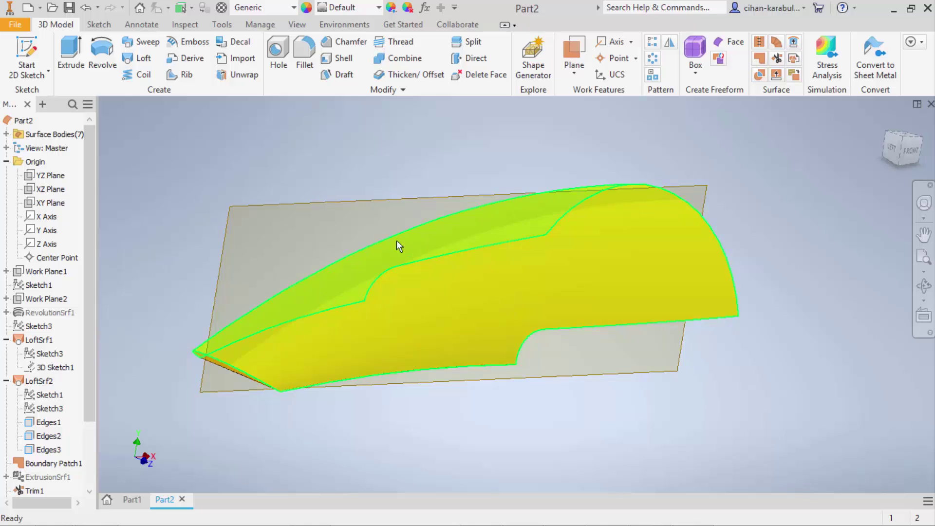
left_click(42, 64)
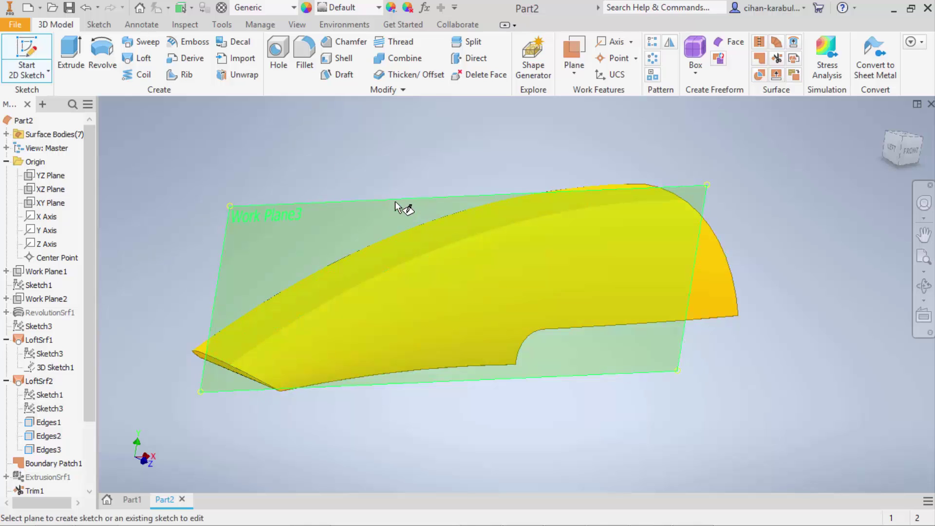
left_click(395, 207)
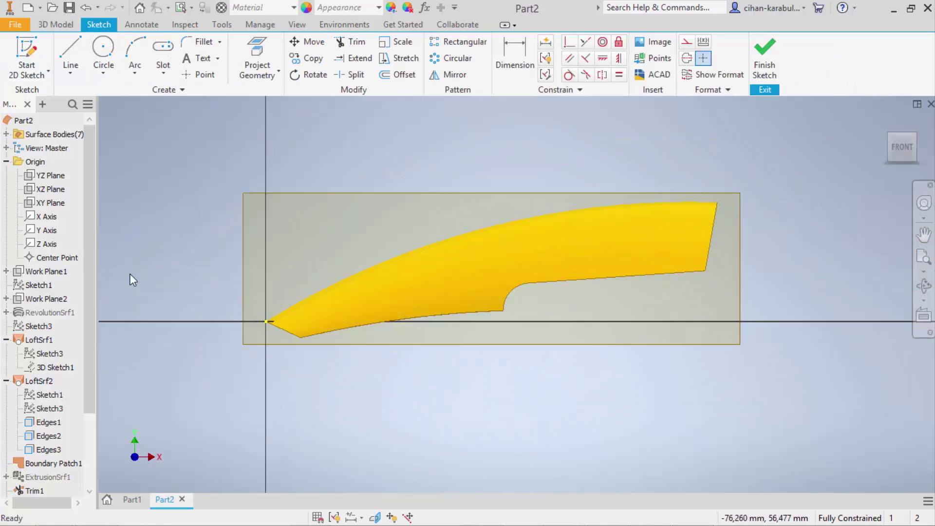
Make the earlier Sketch3 visible for reference
right_click(50, 356)
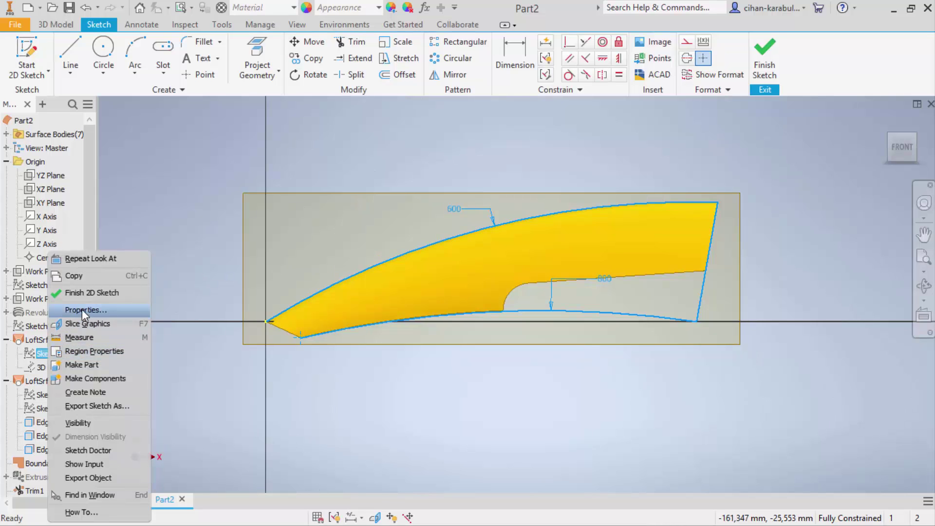
left_click(86, 423)
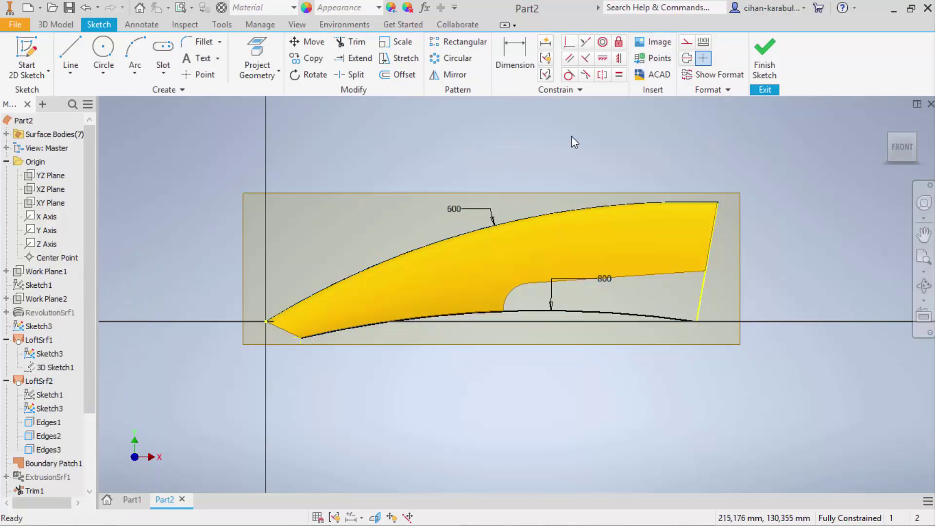
scroll(592, 161, "up", 2)
scroll(583, 153, "up", 2)
Project the shell's top curved edge into the sketch, then hide Sketch3 again
left_click(257, 54)
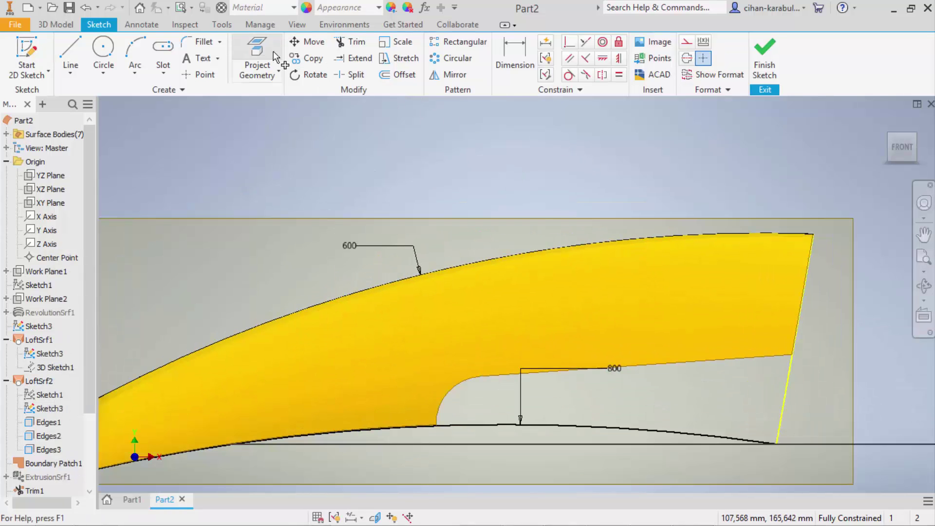
left_click(585, 241)
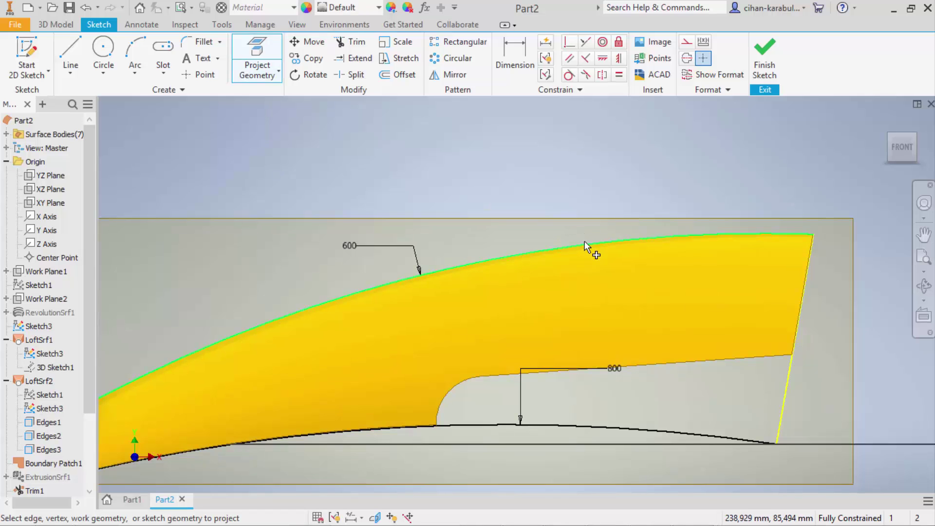
scroll(612, 194, "down", 2)
right_click(551, 172)
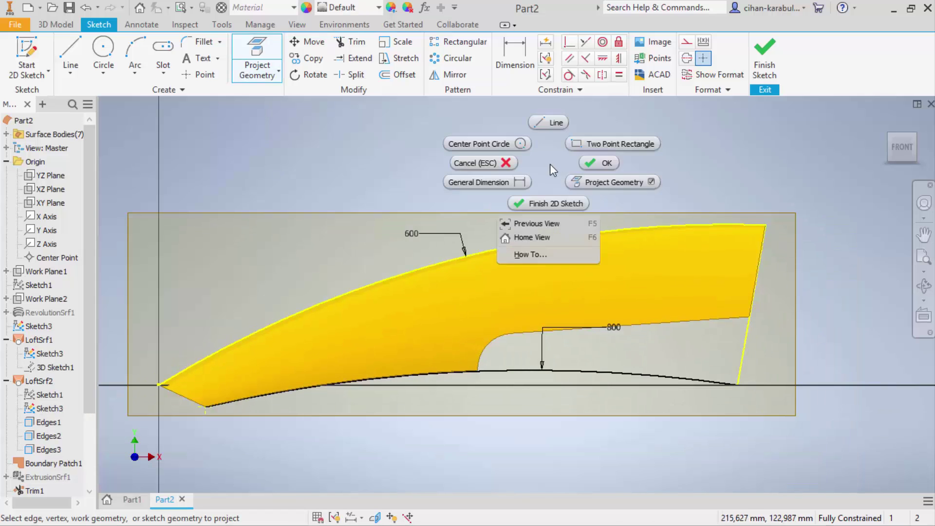
left_click(592, 168)
right_click(48, 354)
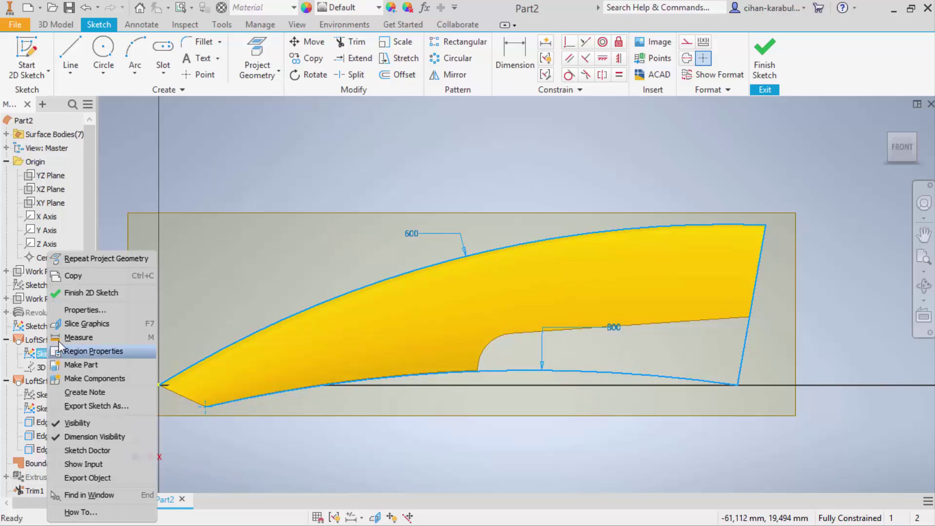
left_click(78, 423)
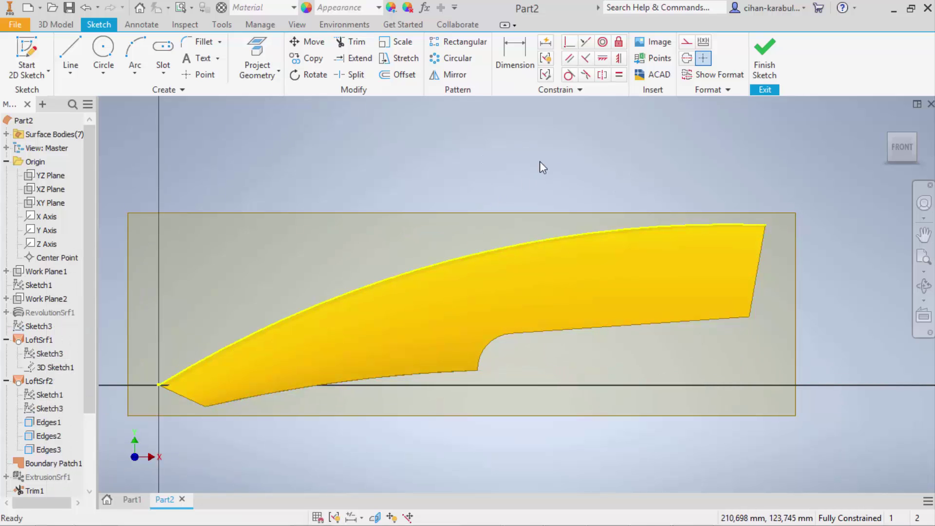
scroll(704, 172, "down", 1)
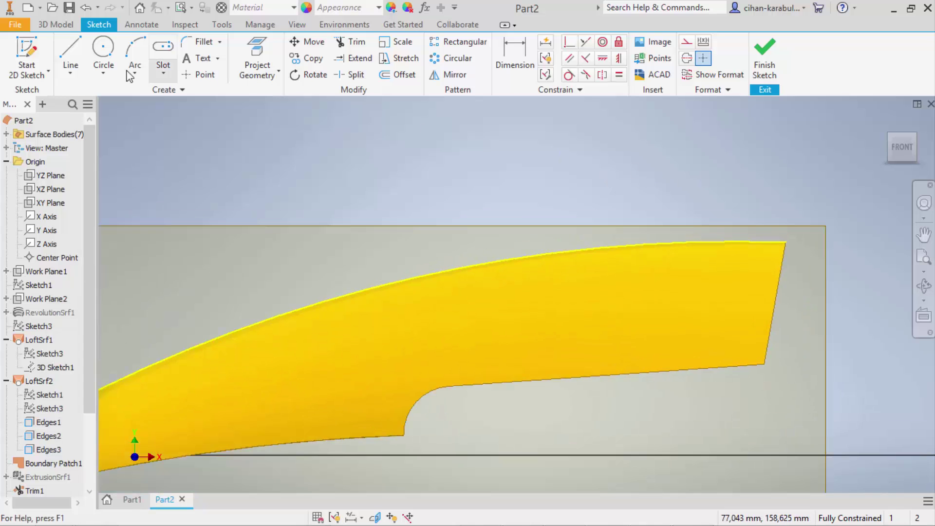
Draw the line profile hanging from the top curved edge
left_click(70, 52)
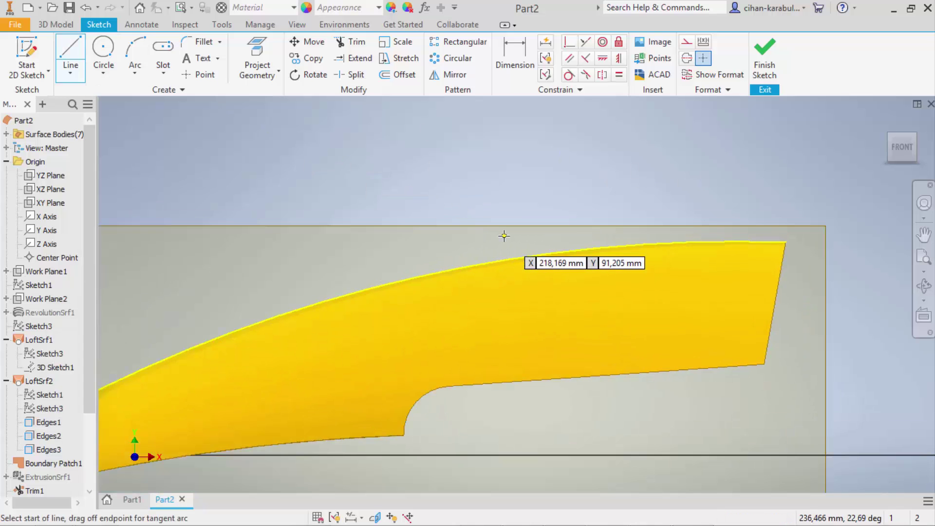
left_click(533, 255)
left_click(556, 289)
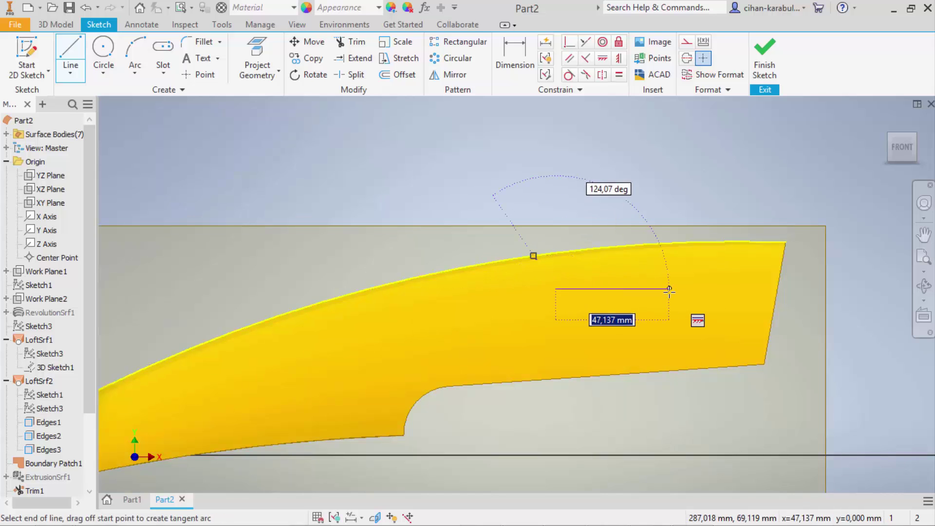
key("ctrl+z")
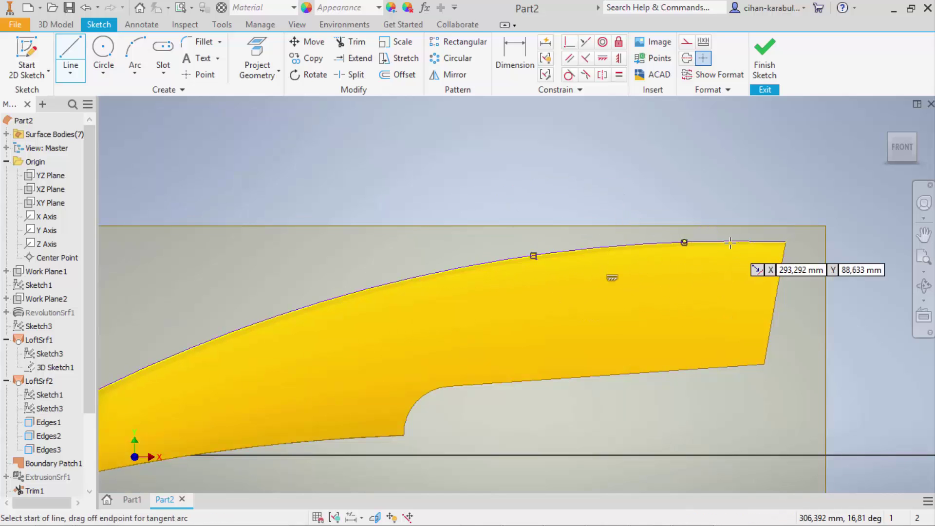
key("Escape")
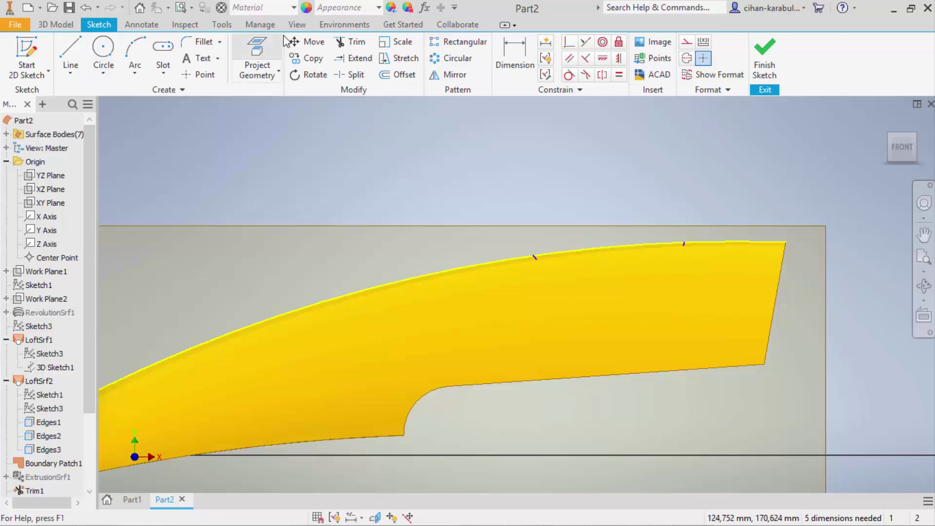
Switch the visual style to Wireframe
left_click(297, 24)
left_click(244, 63)
left_click(268, 206)
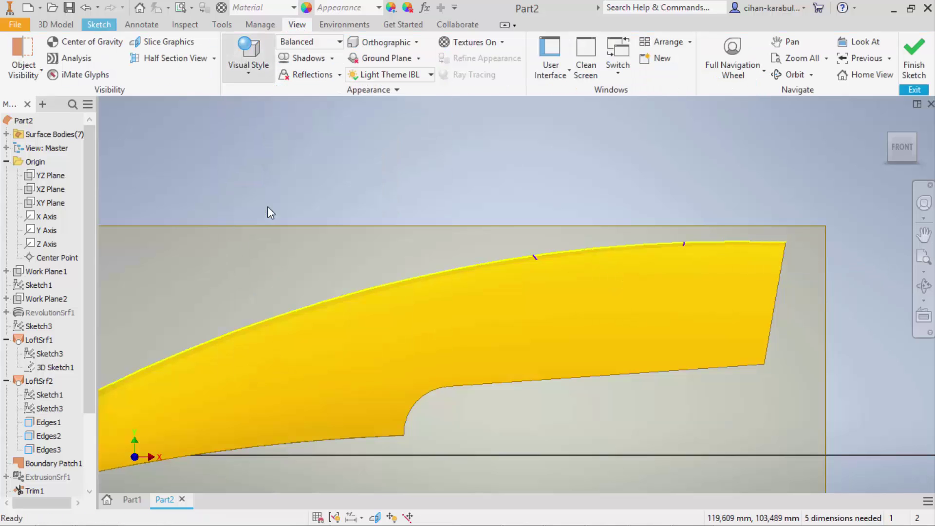
scroll(700, 205, "down", 1)
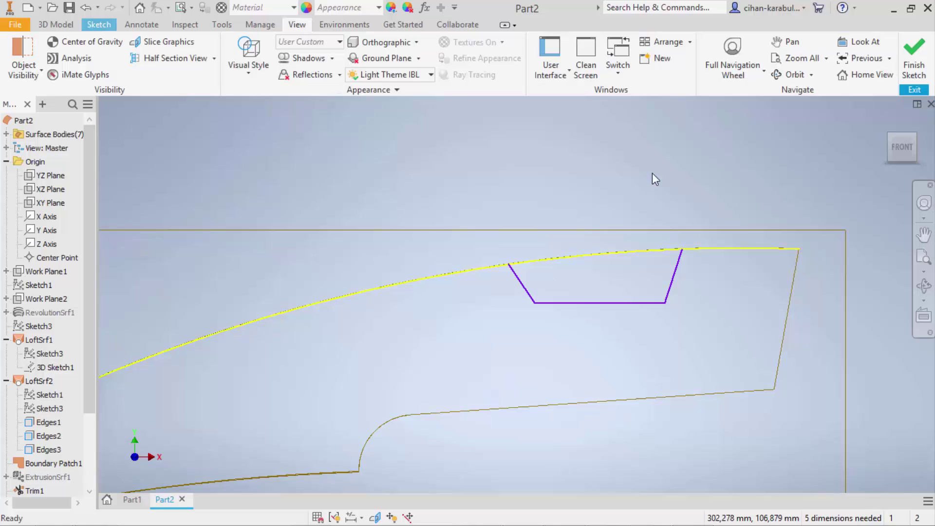
Project the shell's right end edge and dimension it 10 from the trapezoid's right side
left_click(98, 25)
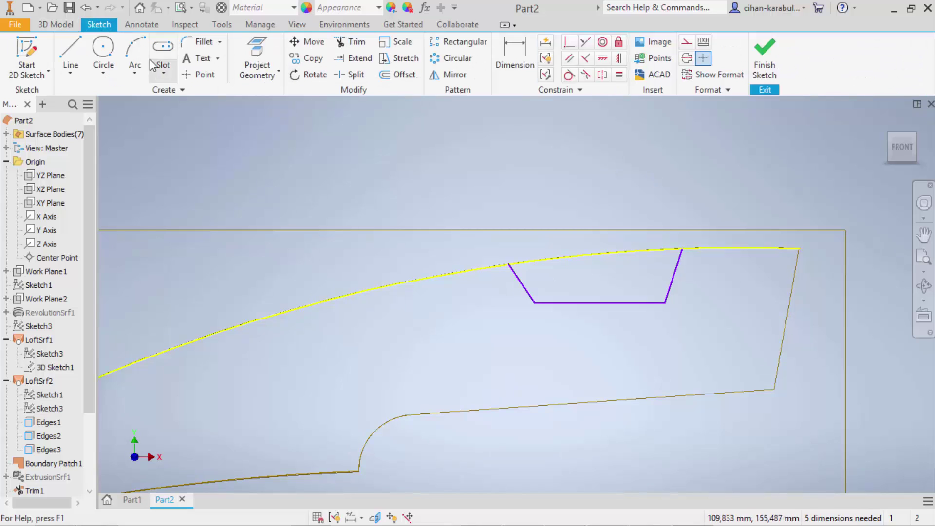
left_click(513, 61)
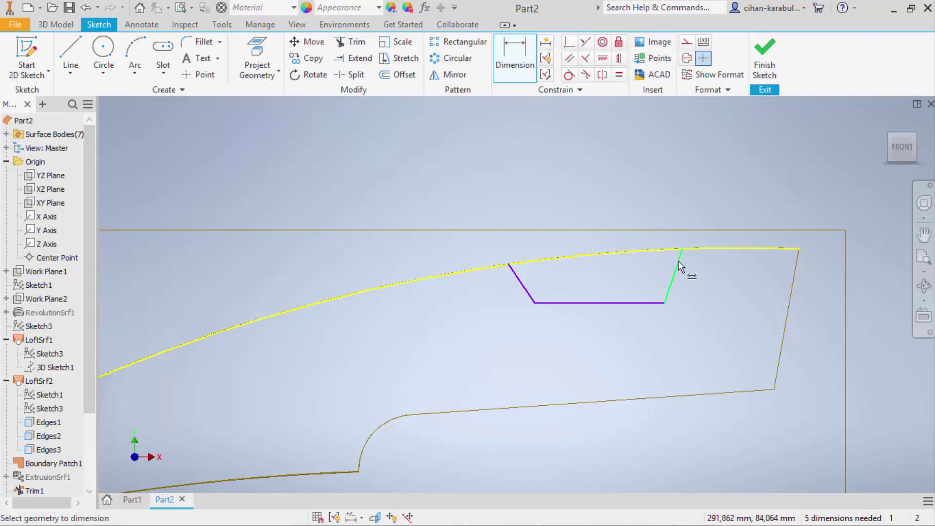
left_click(273, 54)
left_click(795, 282)
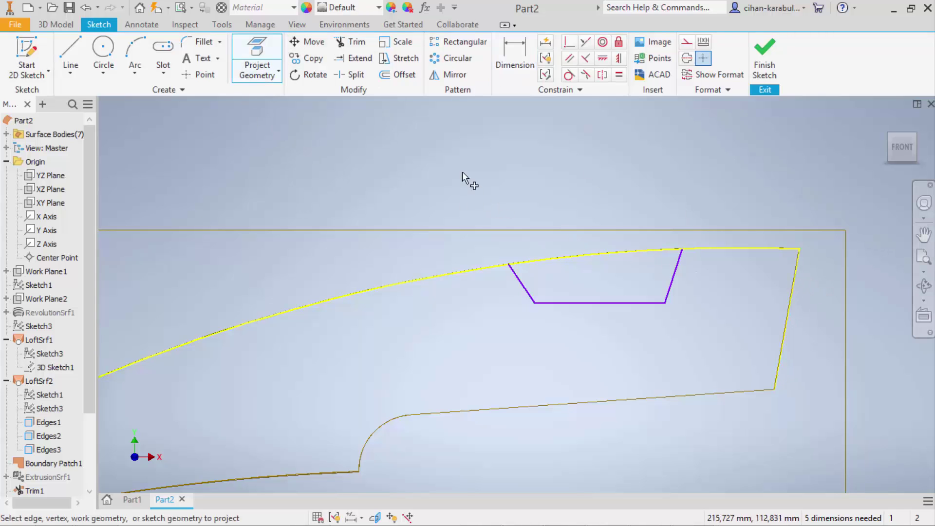
left_click(509, 58)
left_click(676, 278)
left_click(790, 300)
left_click(756, 302)
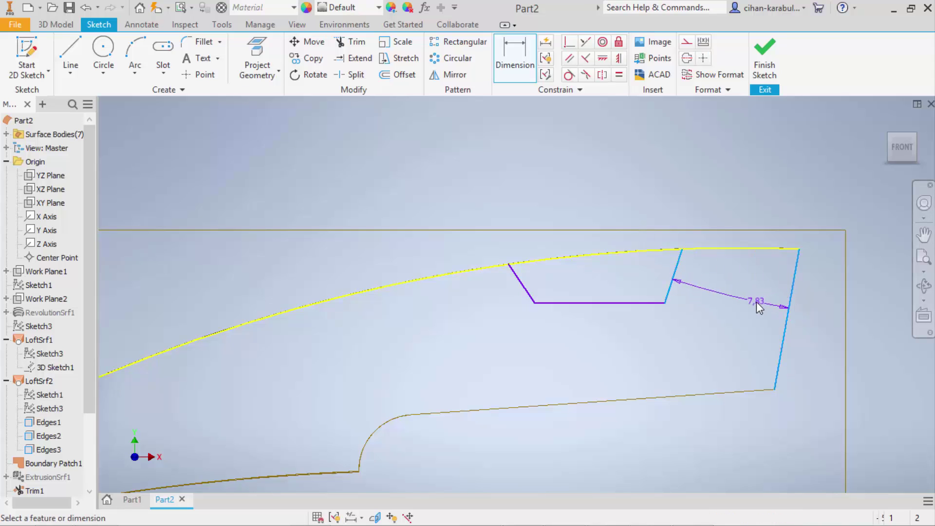
type("10")
key("Return")
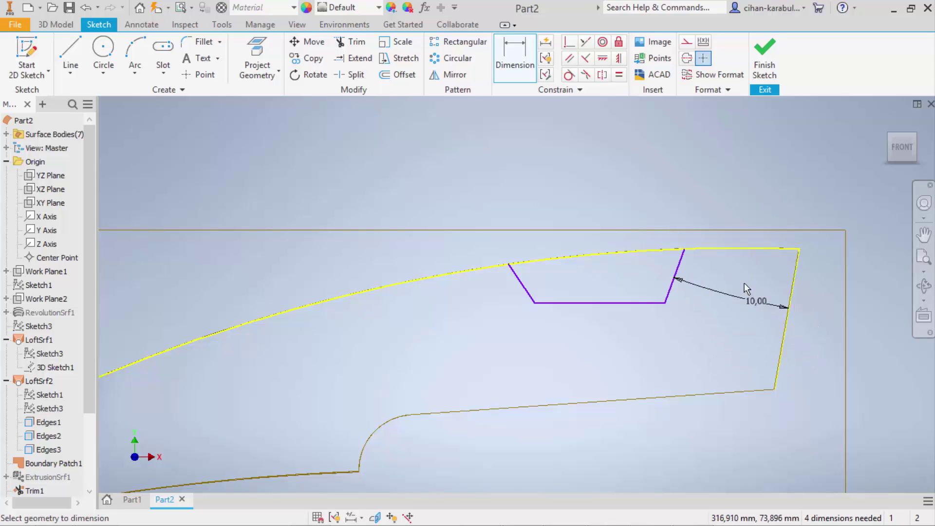
Set a 50° angle between the trapezoid's slanted sides
left_click(528, 284)
left_click(676, 280)
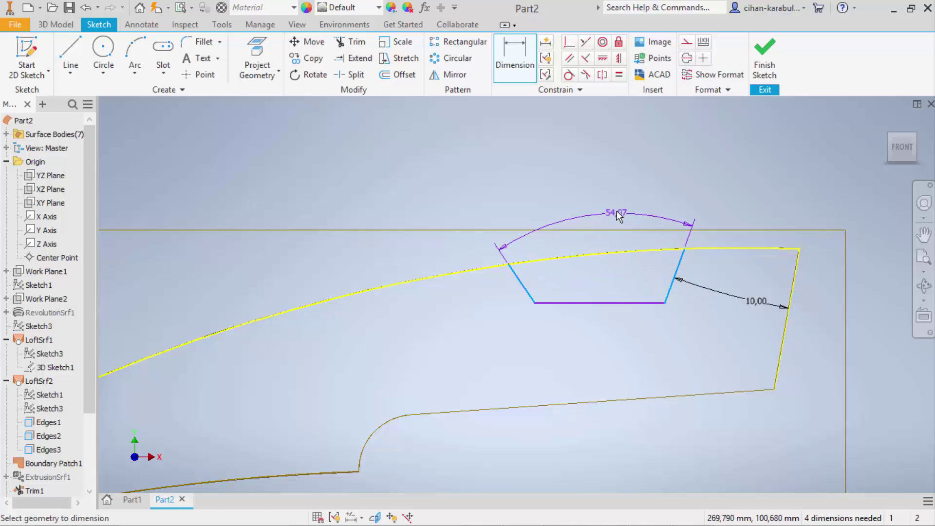
left_click(616, 209)
type("50")
key("Return")
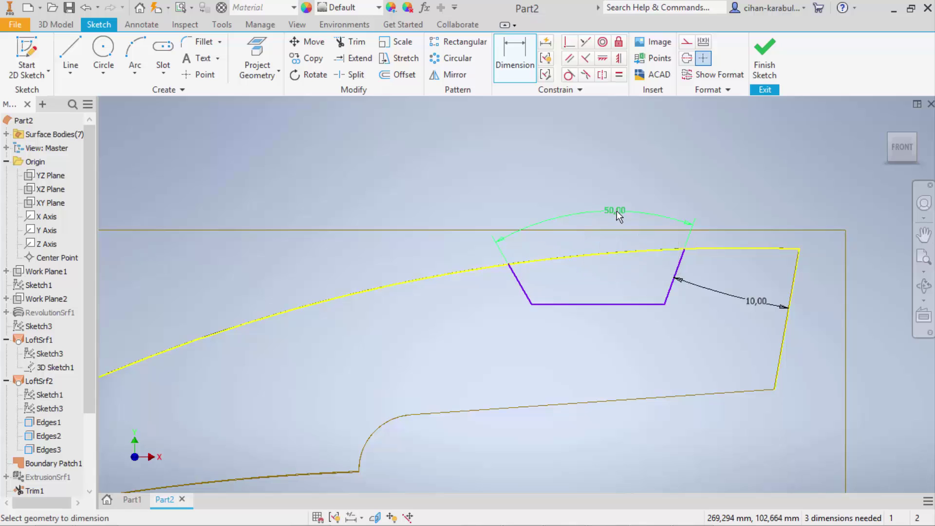
Add a 30 horizontal offset from the top right corner to the curve's end
left_click(685, 250)
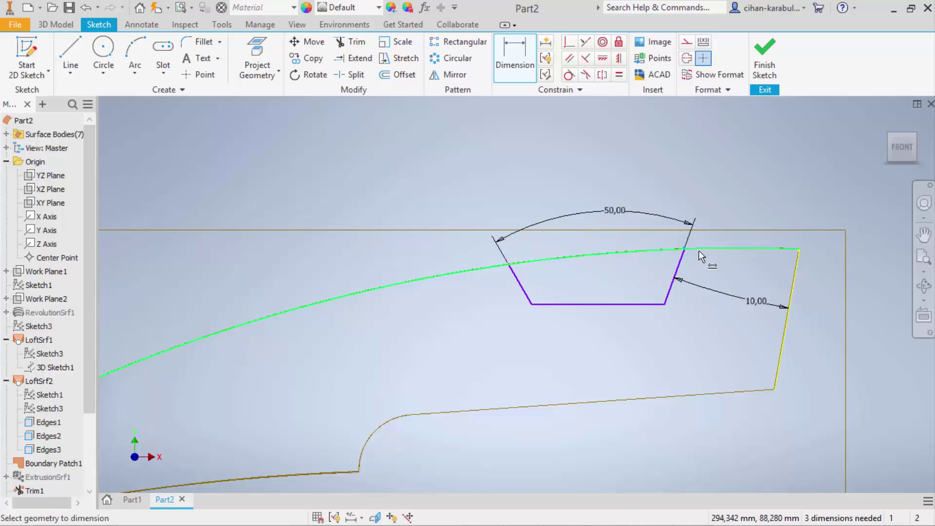
left_click(801, 249)
left_click(779, 197)
type("30")
key("Return")
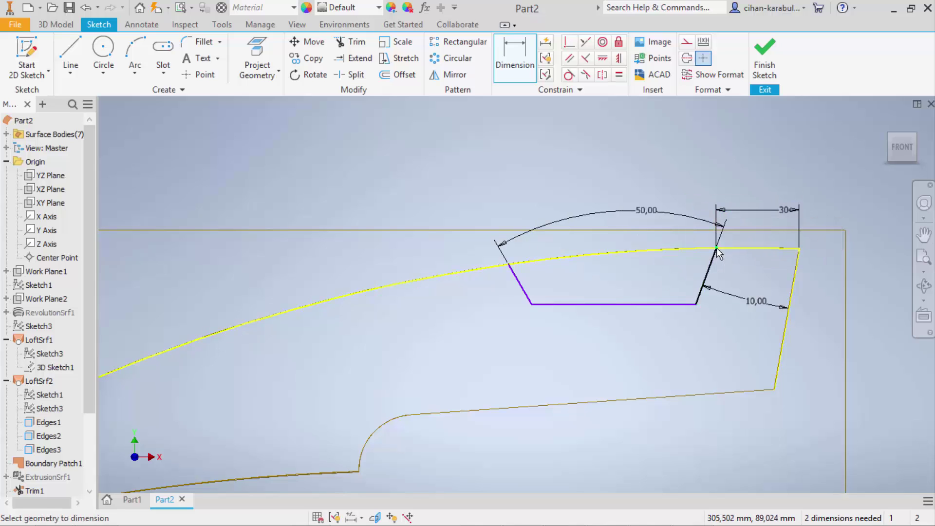
Add a 112,6 width dimension, then delete it
left_click(510, 266)
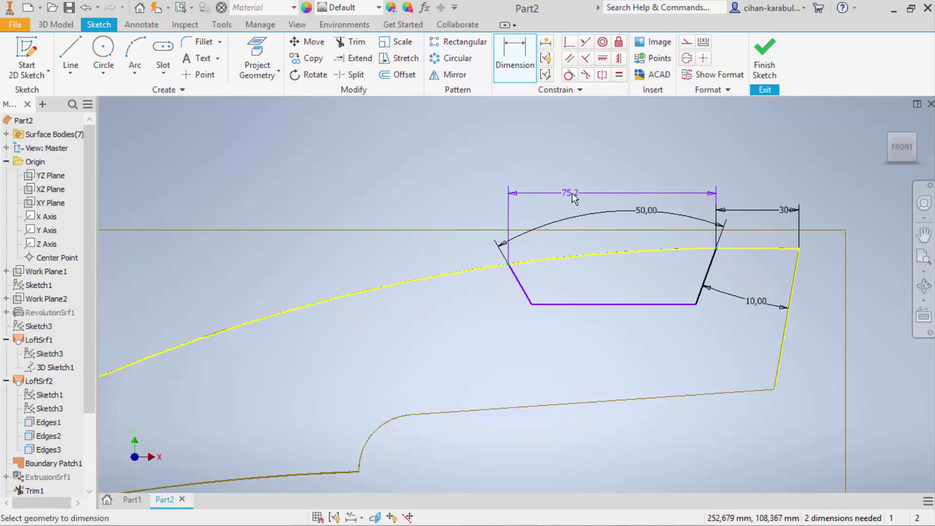
left_click(571, 193)
type("112,6")
key("Return")
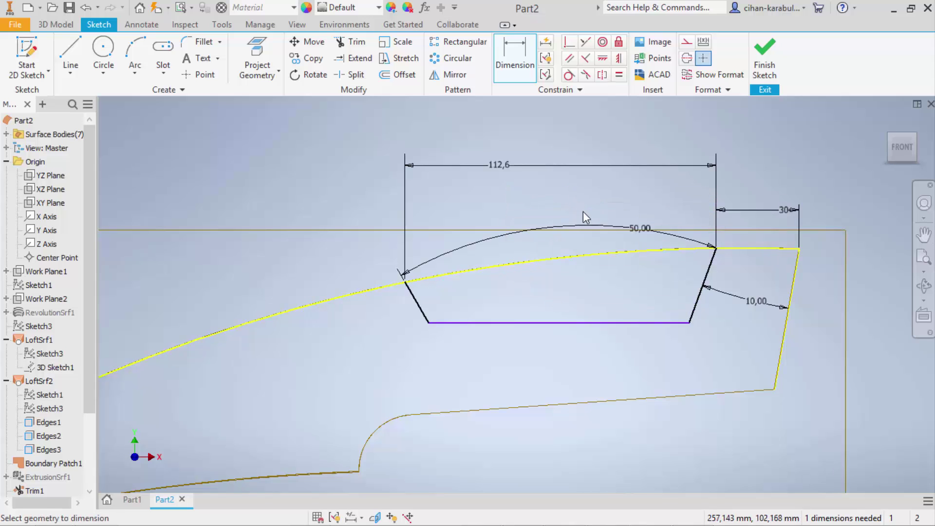
key("Escape")
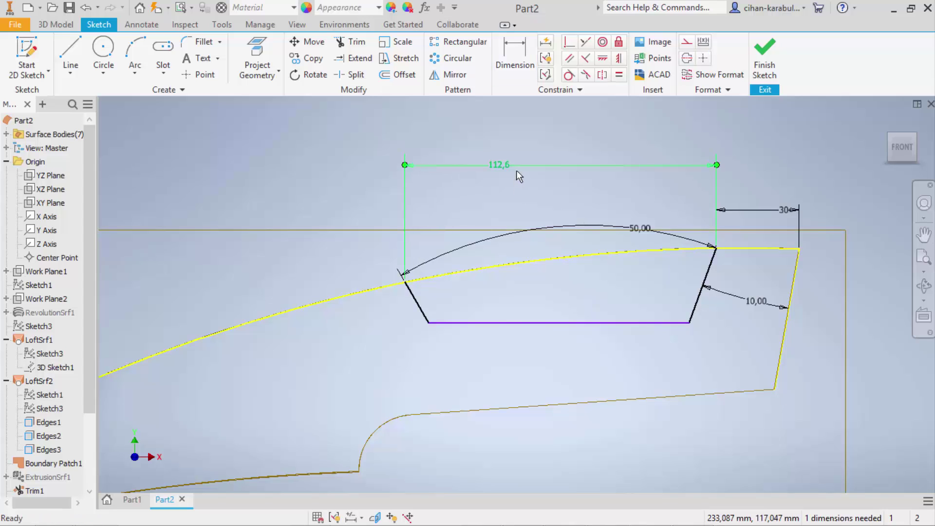
left_click(516, 170)
key("Delete")
Start a new dimension between the cutout's two top corners
left_click(519, 78)
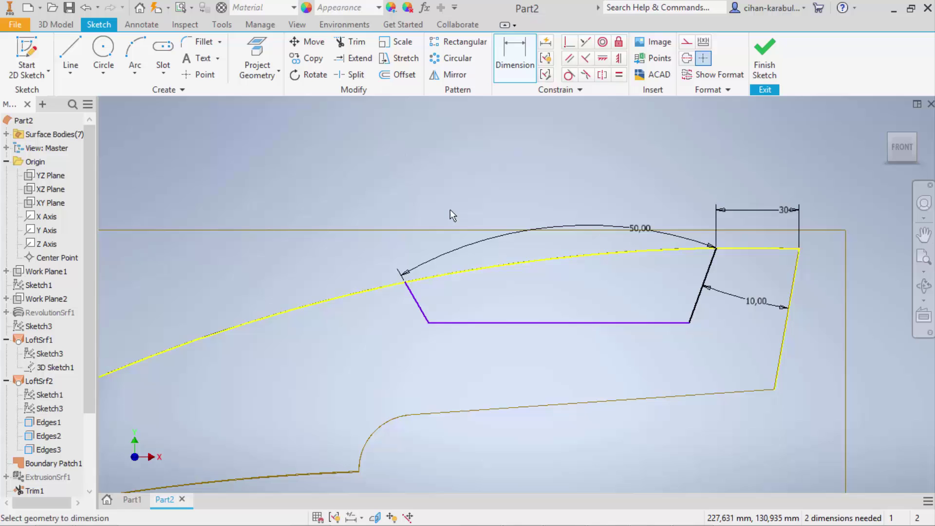
left_click(716, 248)
left_click(405, 282)
Place the cutout width as an aligned 112,6 dimension
right_click(556, 190)
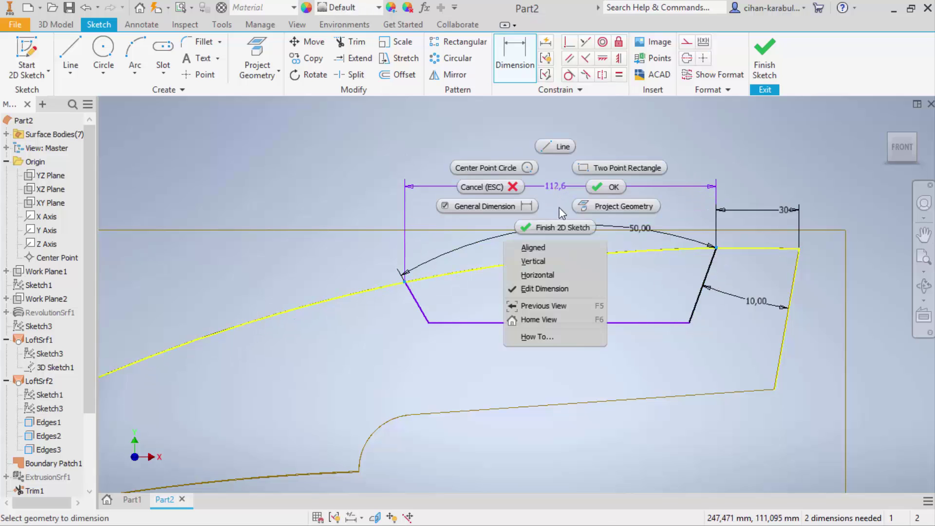
left_click(563, 247)
left_click(519, 189)
type("112,+")
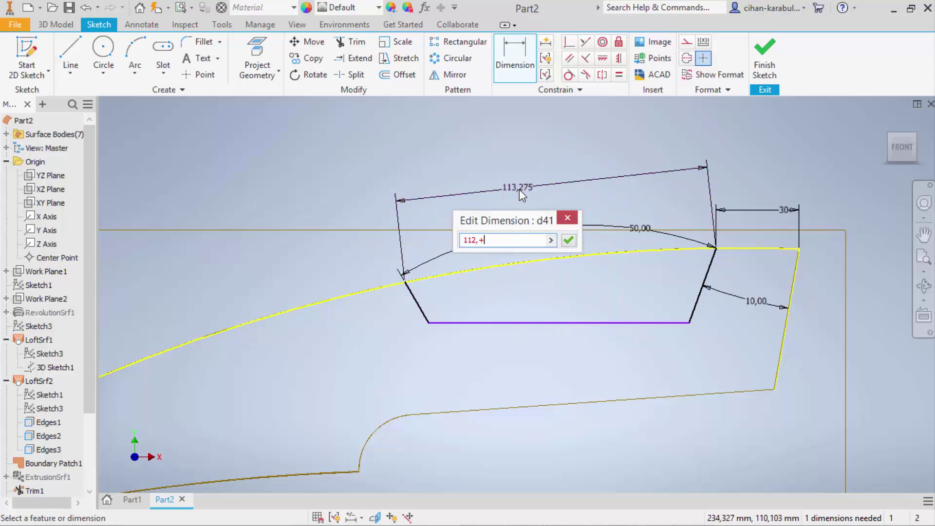
key("BackSpace")
type("6")
key("Return")
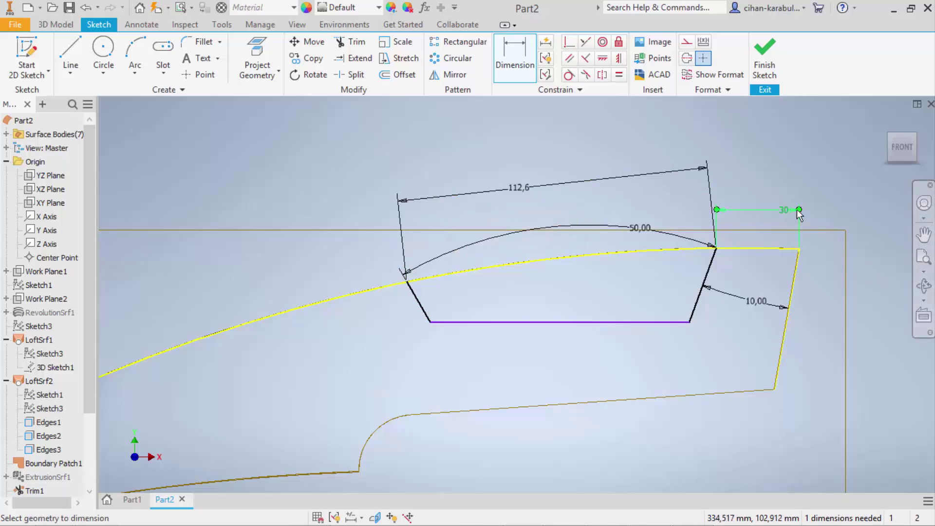
Delete the horizontal 30 offset dimension
left_click(797, 210)
left_click(846, 238)
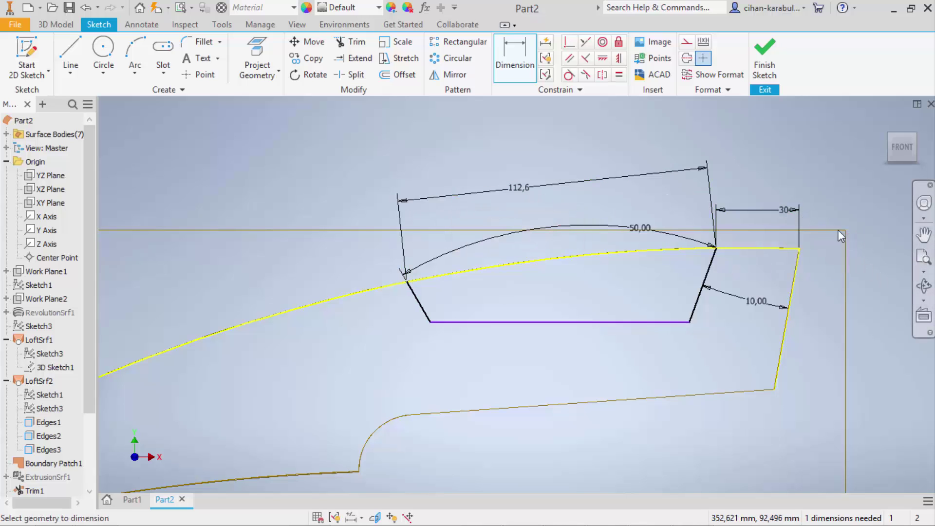
left_click(803, 221)
left_click(855, 247)
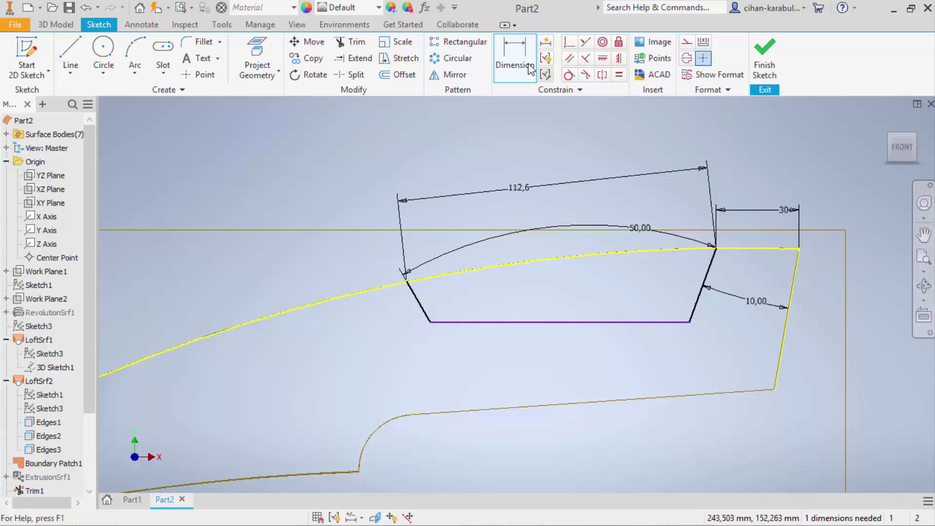
key("Escape")
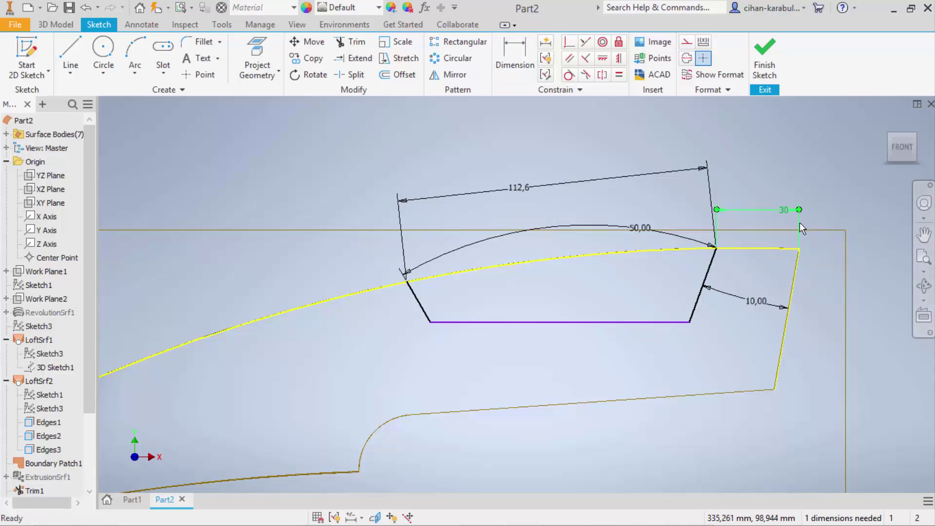
left_click(800, 224)
key("End")
key("Delete")
key("F5")
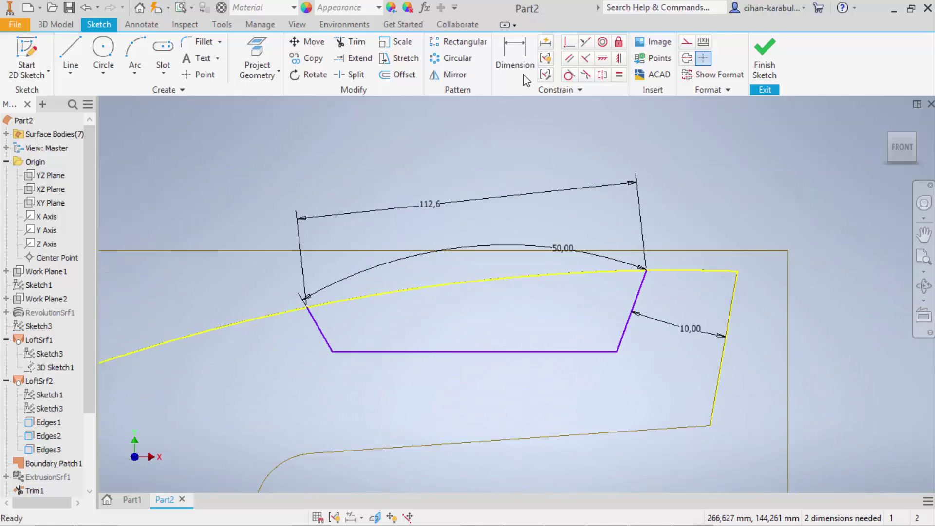
Re-add the 30 offset to the curve's right end as an aligned dimension
left_click(524, 76)
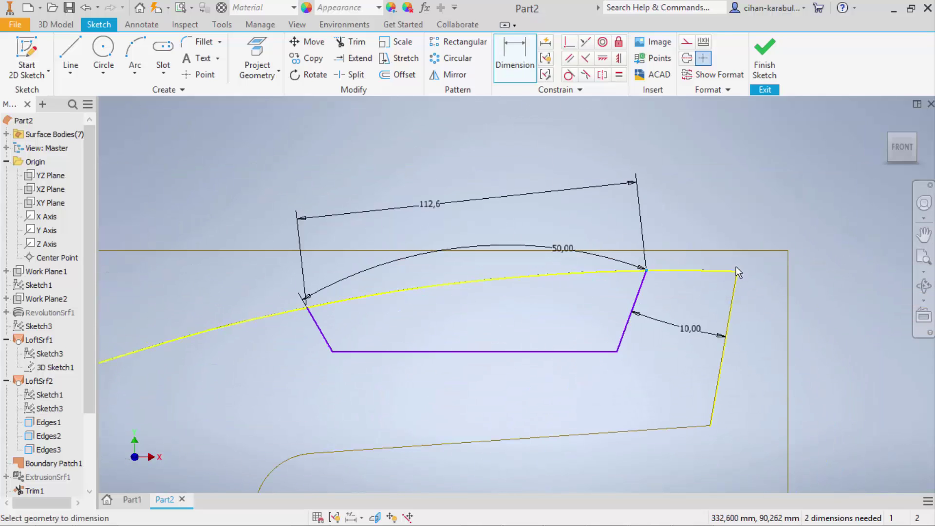
left_click(727, 255)
right_click(706, 202)
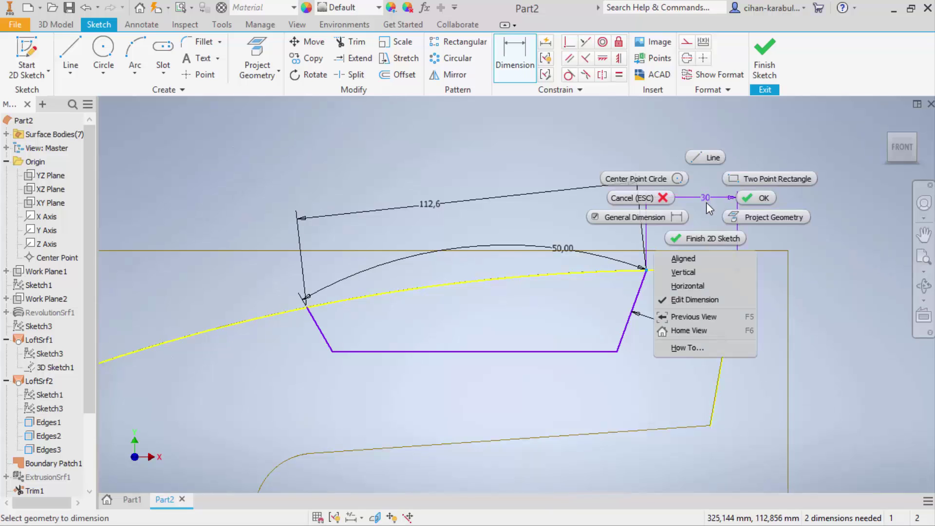
left_click(703, 254)
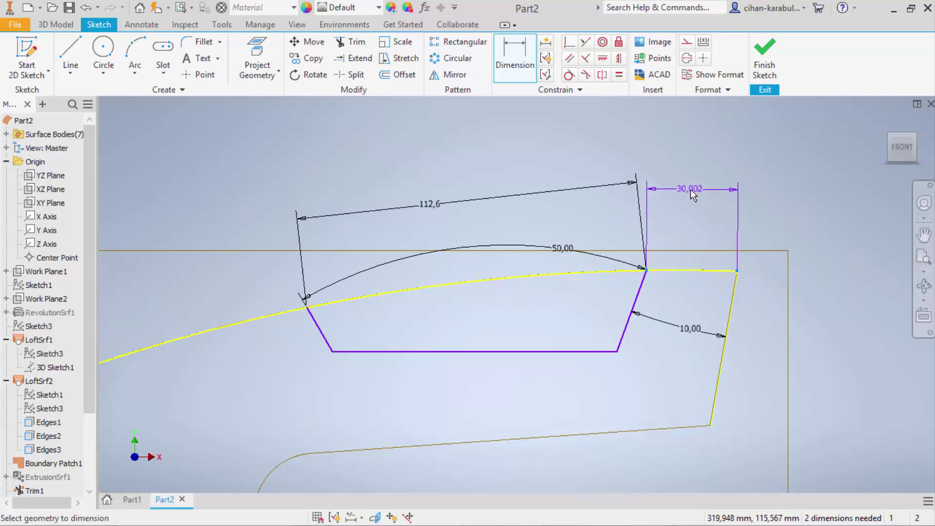
left_click(692, 191)
type("30")
key("Return")
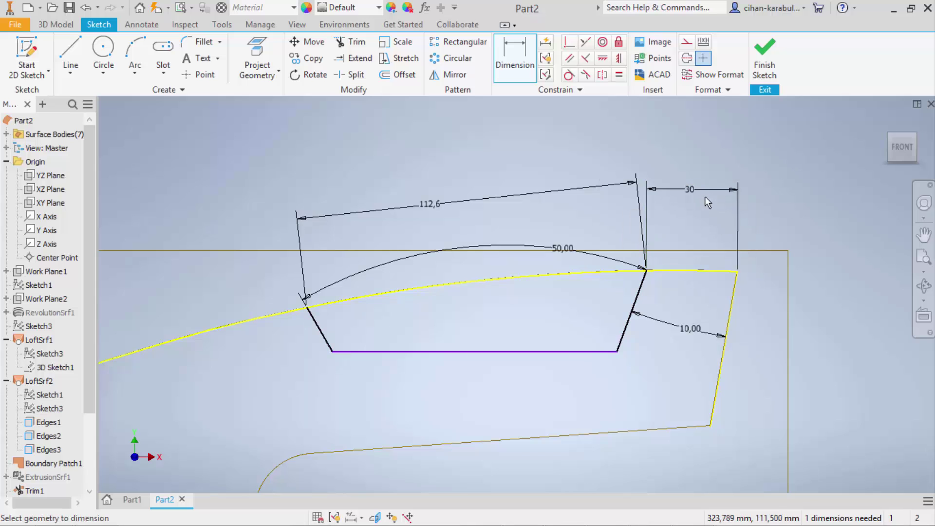
Dimension the trapezoid's bottom edge 50 above the axis line
left_click(508, 351)
scroll(659, 325, "up", 4)
left_click(246, 421)
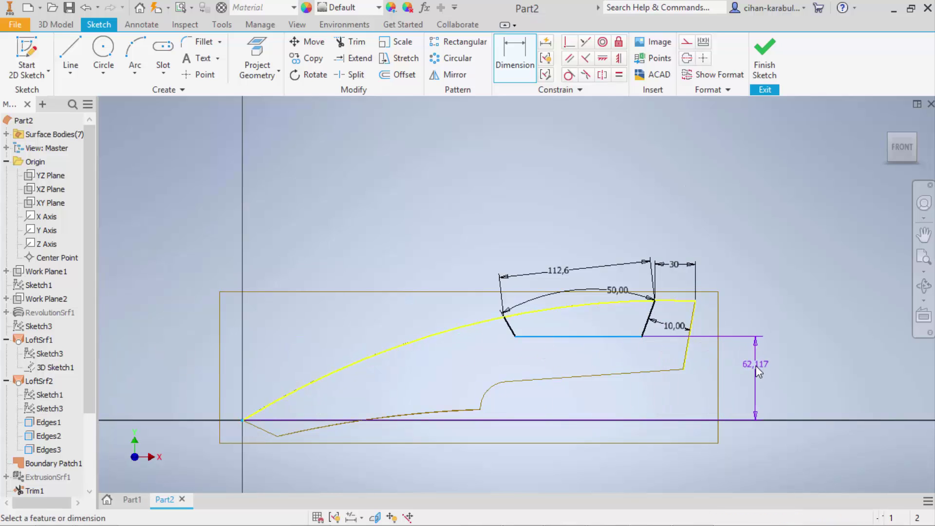
left_click(758, 371)
type("50")
key("Return")
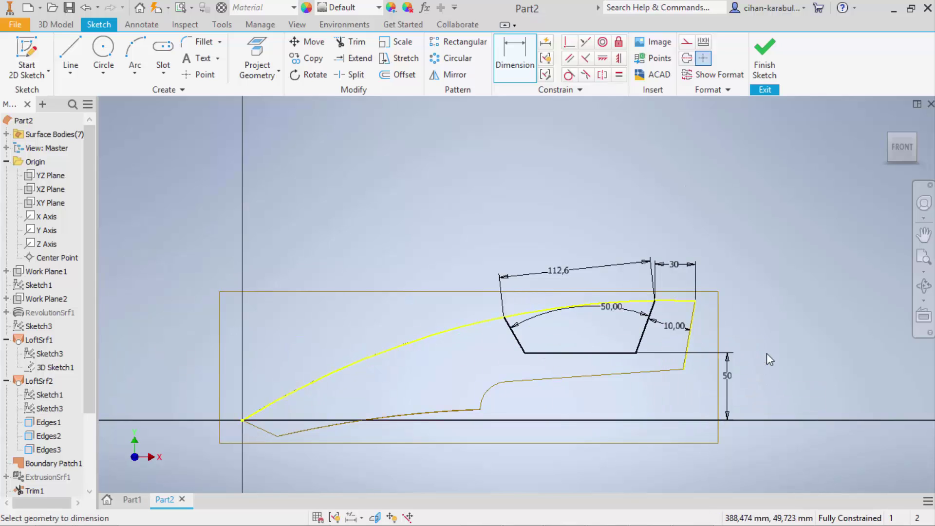
scroll(600, 373, "up", 2)
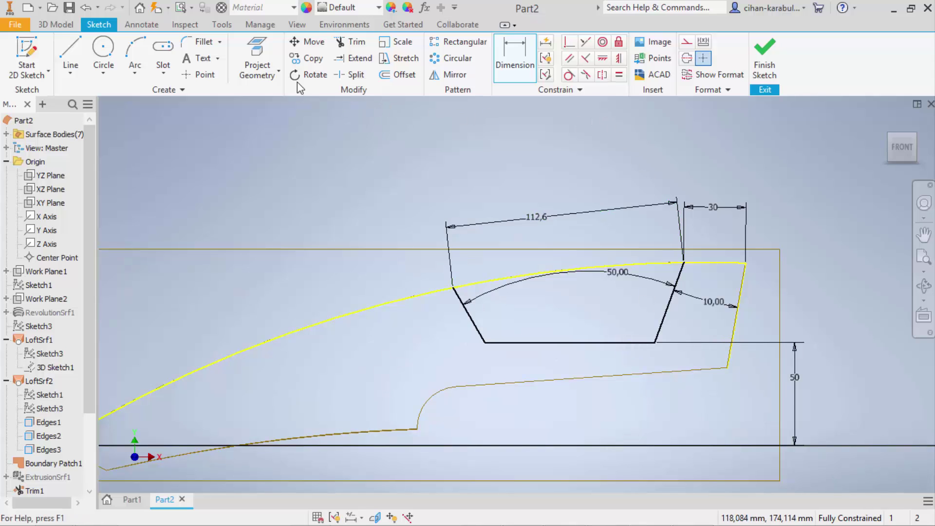
Round both bottom corners of the trapezoid cutout with 30 mm fillets
left_click(210, 44)
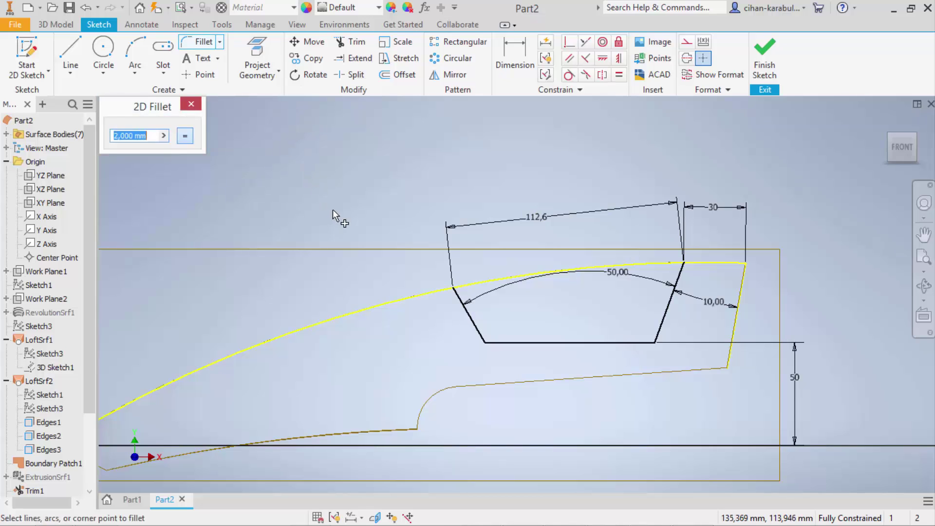
left_click(486, 347)
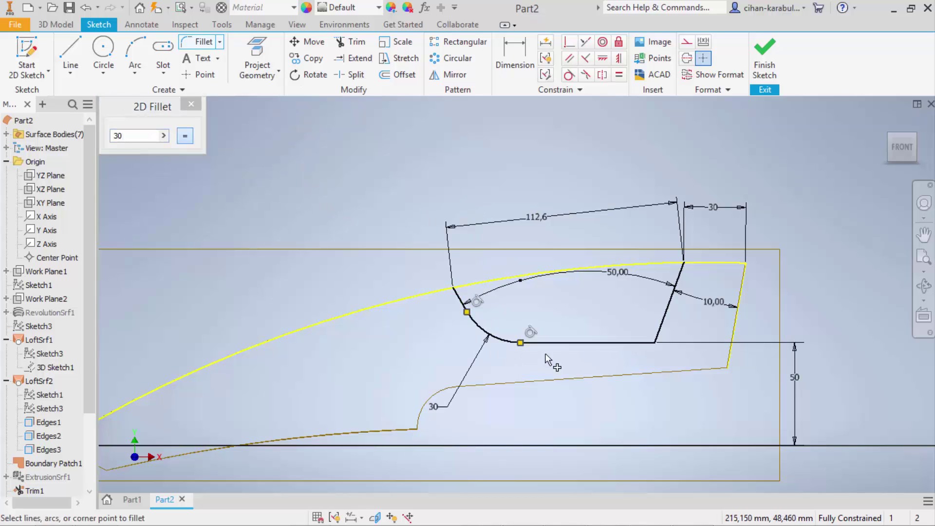
left_click(654, 343)
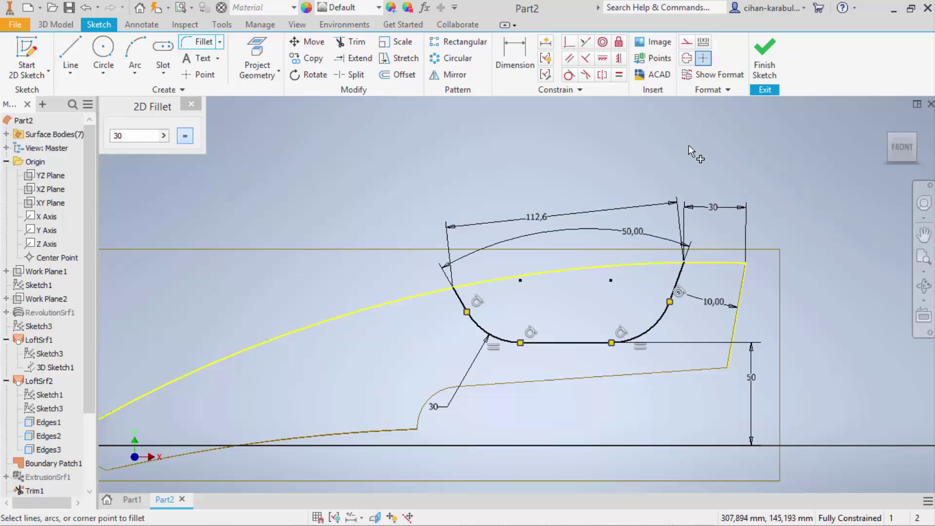
key("Escape")
Convert the projected outer curve and the outline's right edge to construction geometry
left_click(571, 270)
left_click(735, 310, "ctrl")
left_click(687, 44)
Finish Sketch5 and extrude its filleted cutout profile To the shell surface, checking the preview
left_click(769, 73)
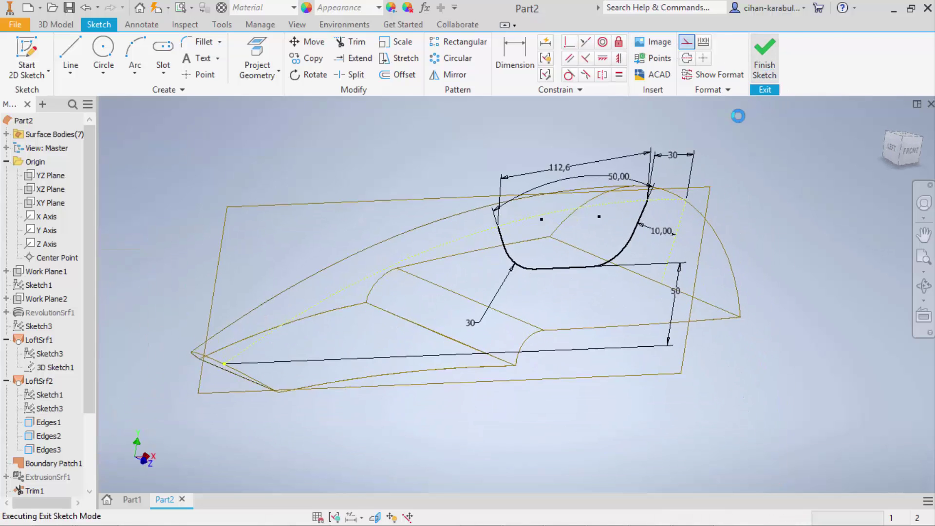
left_click(71, 54)
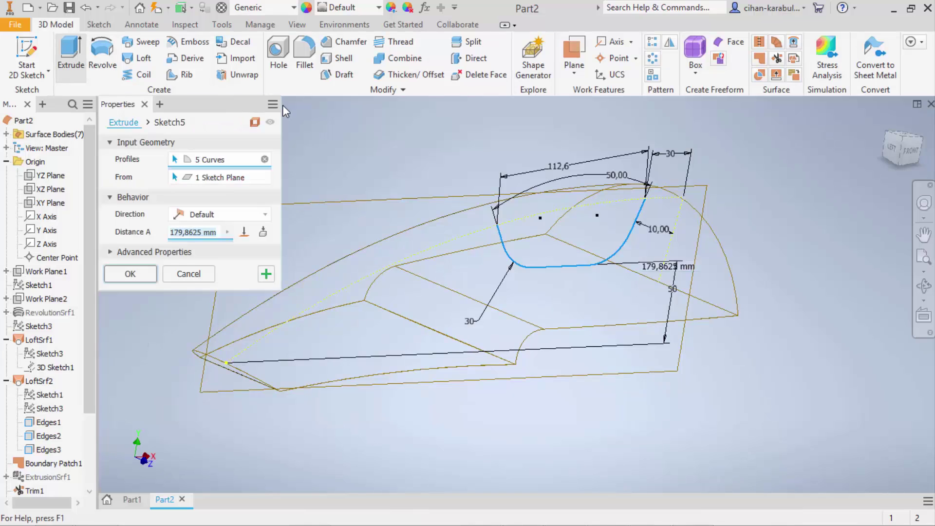
left_click(219, 215)
left_click(217, 229)
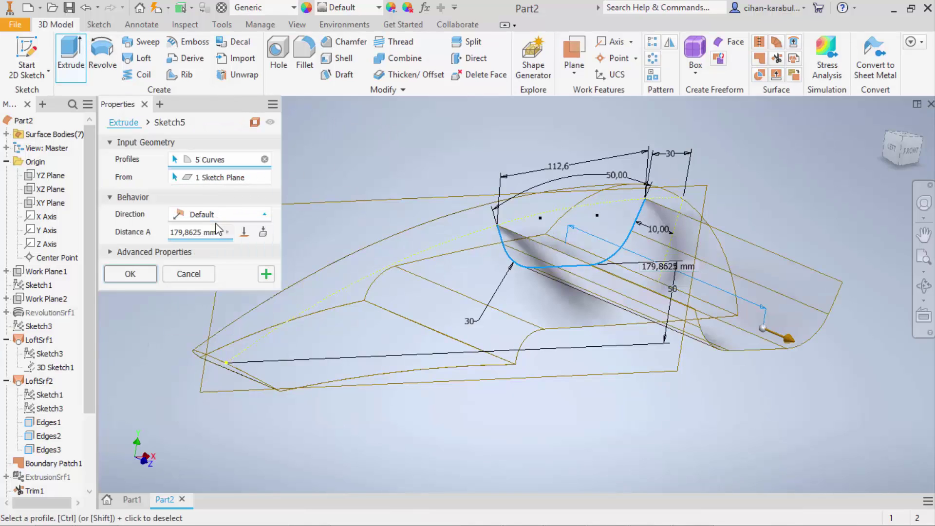
left_click(217, 217)
left_click(217, 221)
left_click(243, 233)
left_click(444, 271)
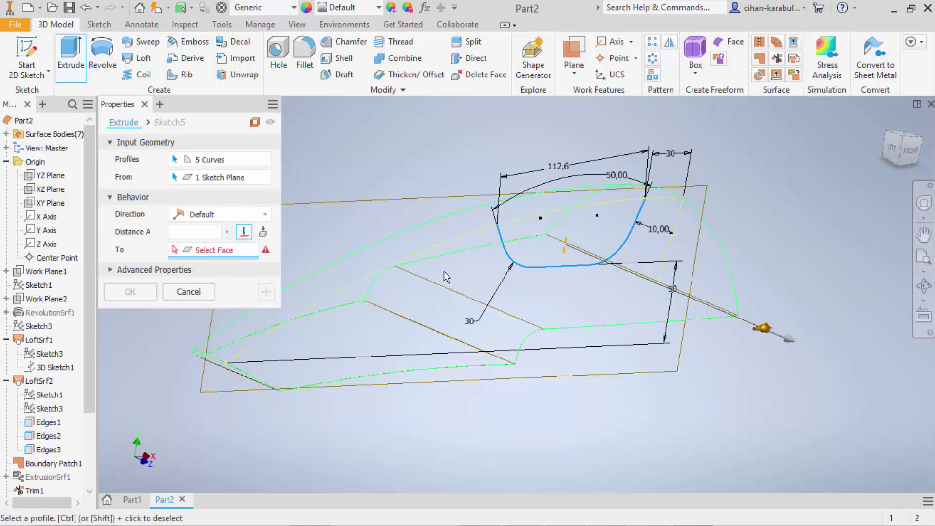
middle_click_drag(523, 248, 433, 257, "shift")
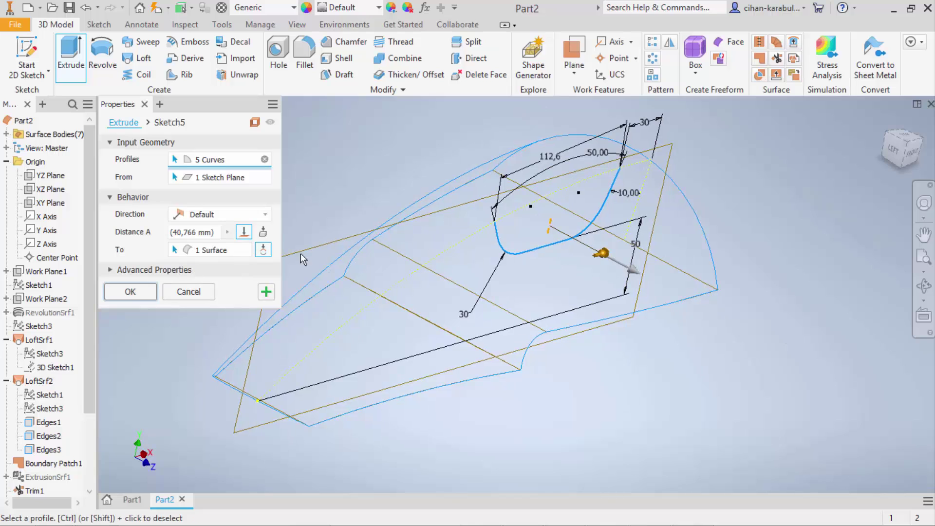
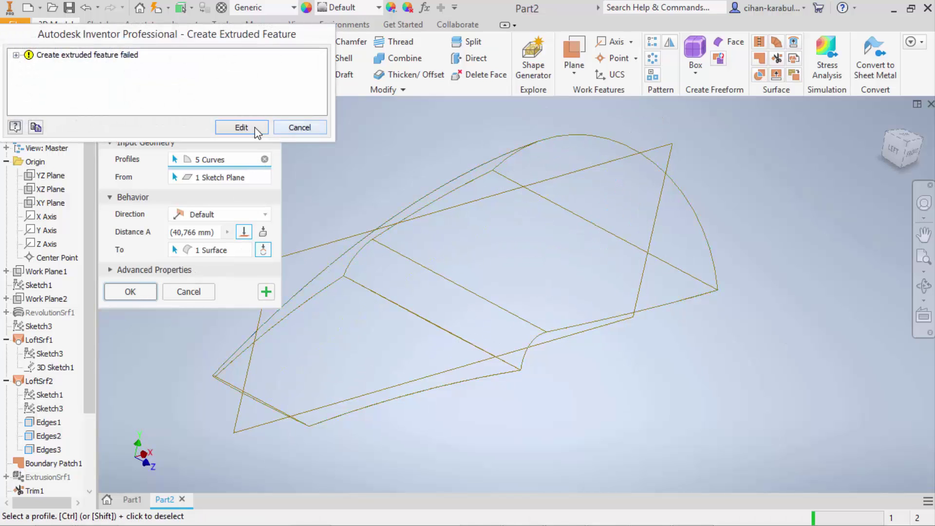
Re-edit the failed Sketch5 scoop extrusion so it ends at a picked point, creating the surface
left_click(256, 130)
left_click(244, 232)
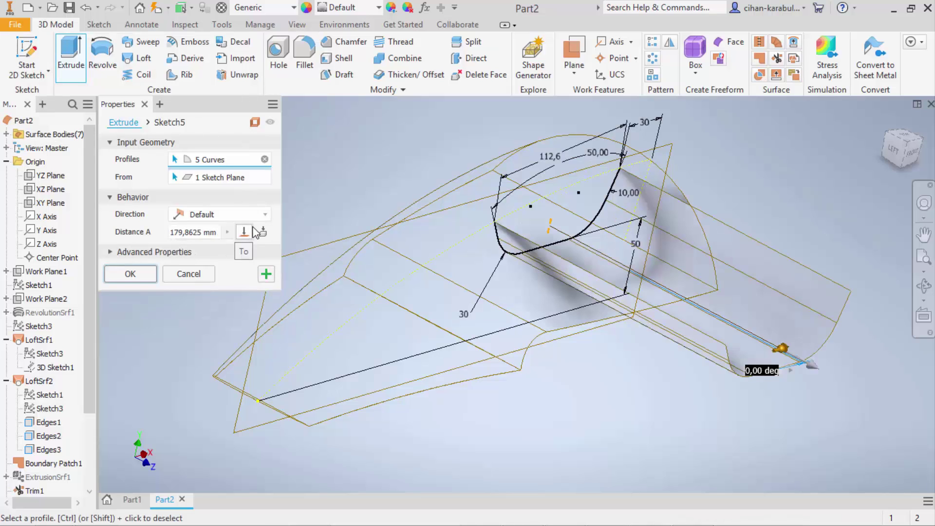
middle_click_drag(552, 247, 810, 311, "shift")
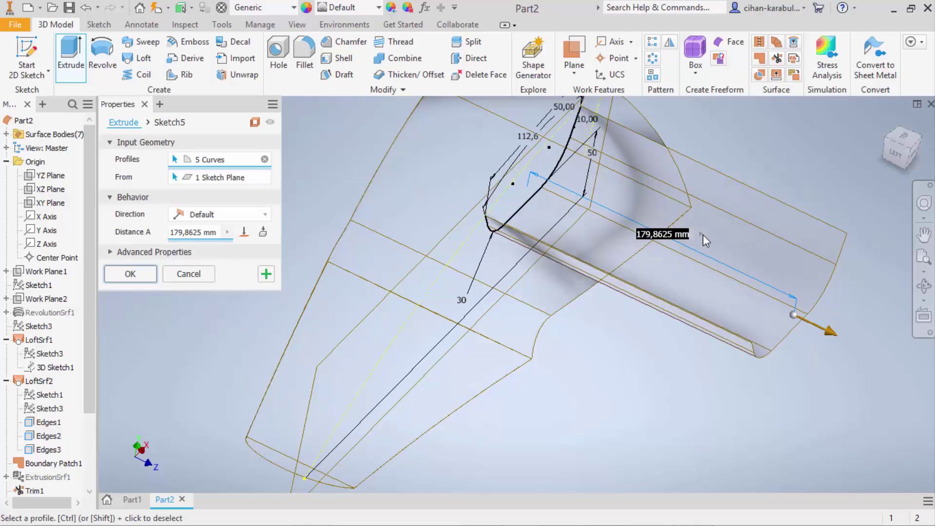
left_click(263, 232)
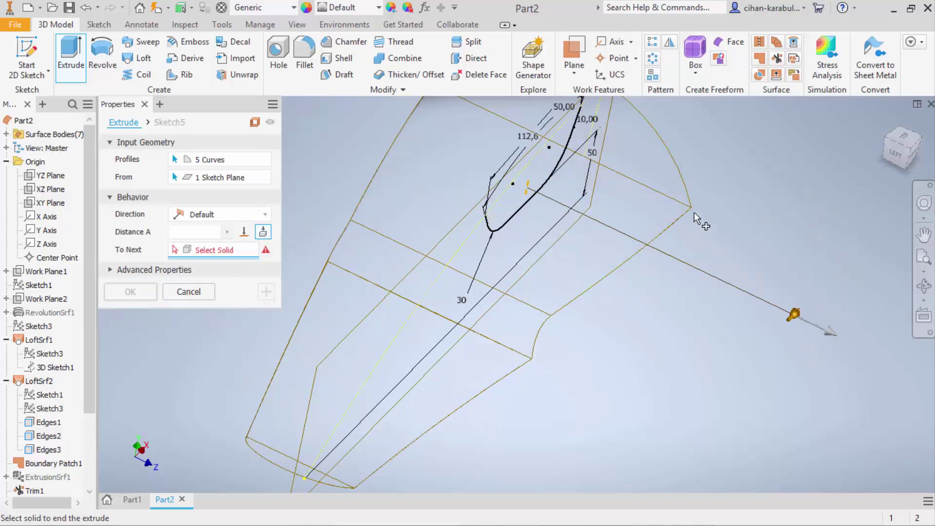
left_click(244, 233)
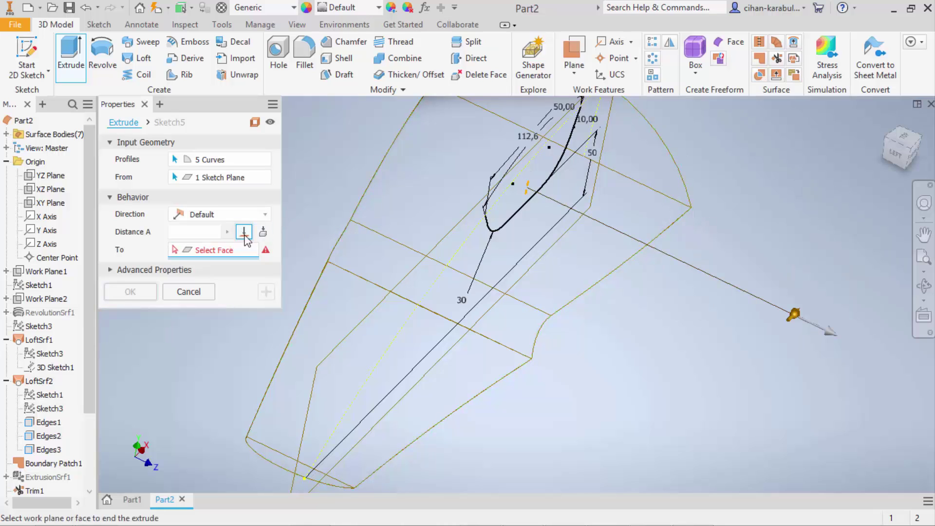
left_click(695, 209)
middle_click_drag(688, 212, 613, 219, "shift")
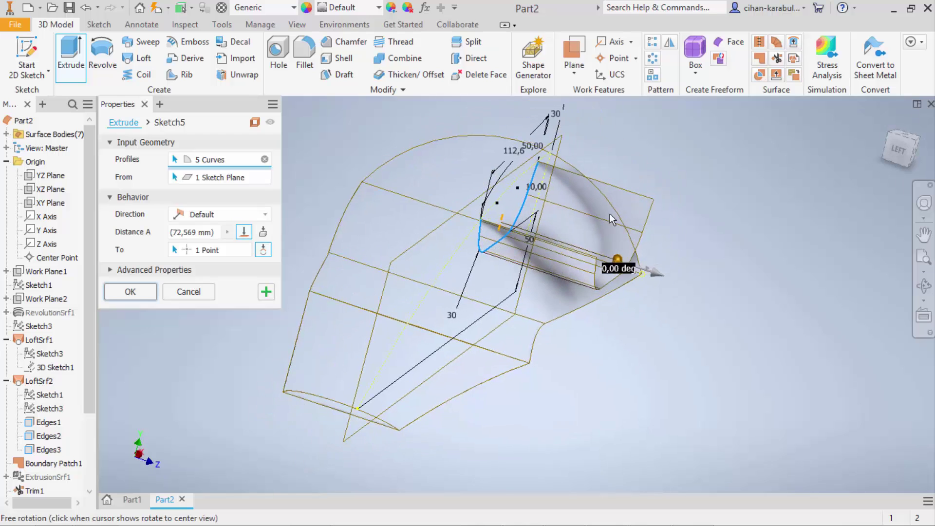
left_click(130, 293)
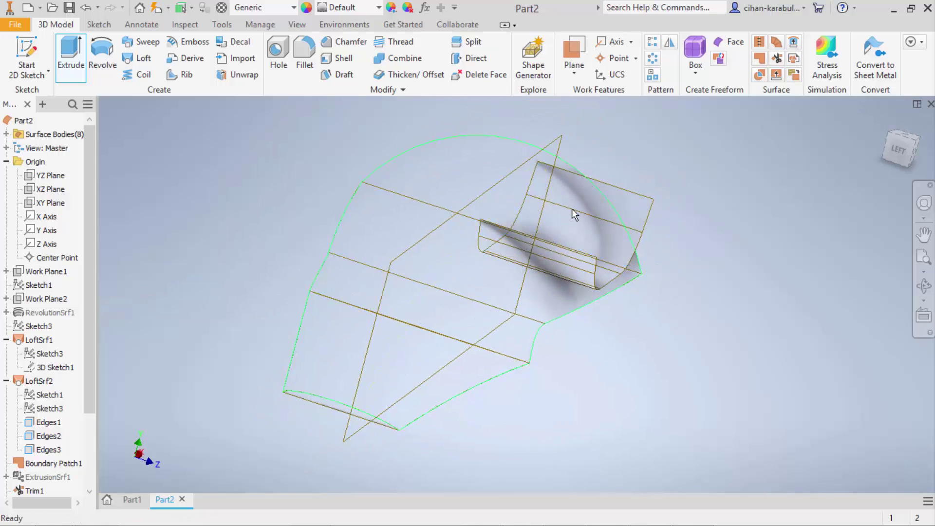
Switch the visual style to Shaded with Edges and orbit around the yellow model
mouse_move(693, 159)
middle_mouse_down("shift")
mouse_move(664, 144)
mouse_move(651, 155)
middle_mouse_up("shift")
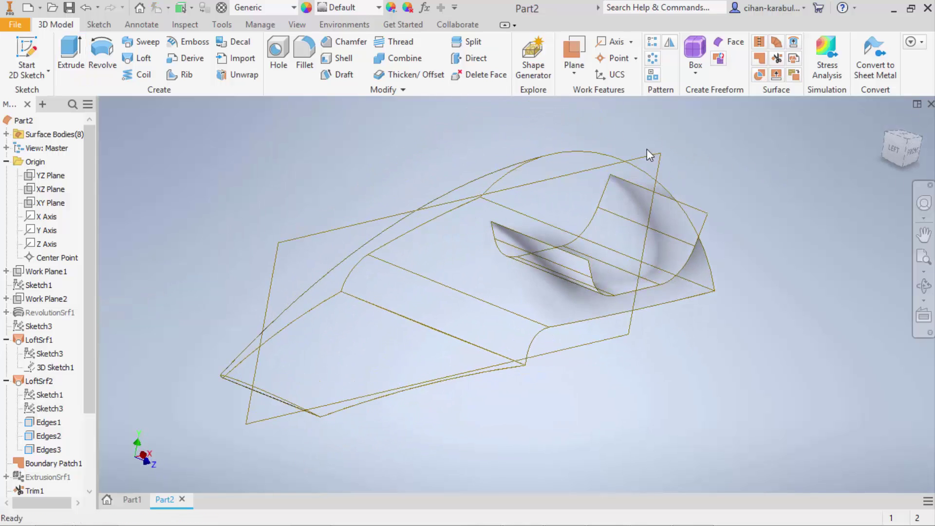
left_click(297, 25)
left_click(249, 56)
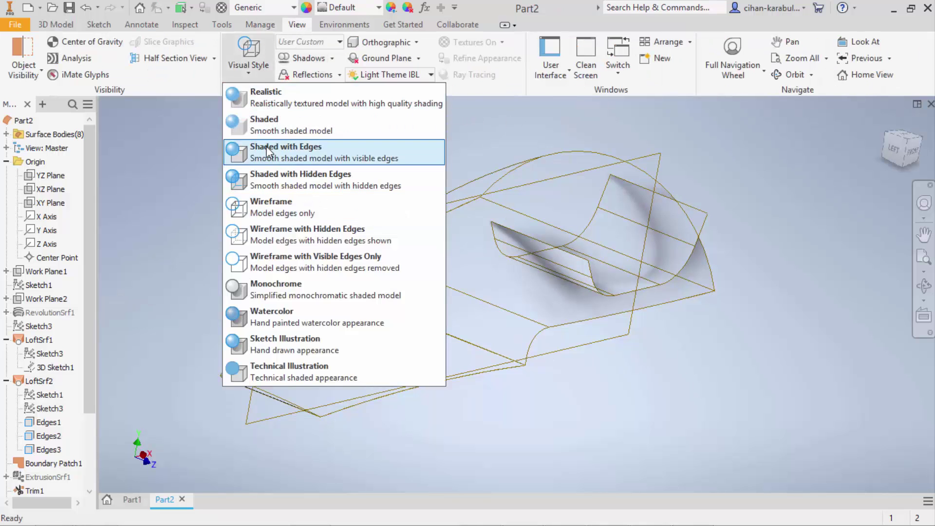
left_click(273, 148)
scroll(760, 179, "down", 2)
left_click_drag(724, 174, 714, 171)
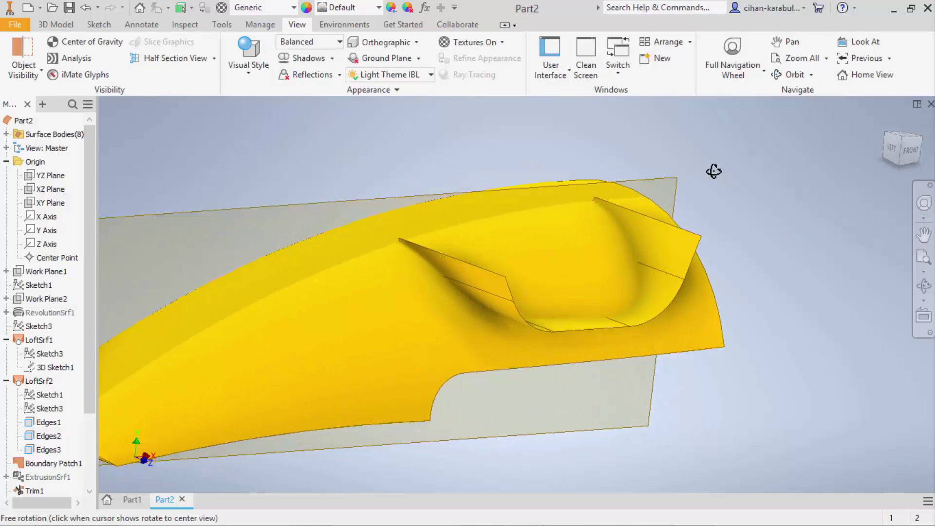
key("Escape")
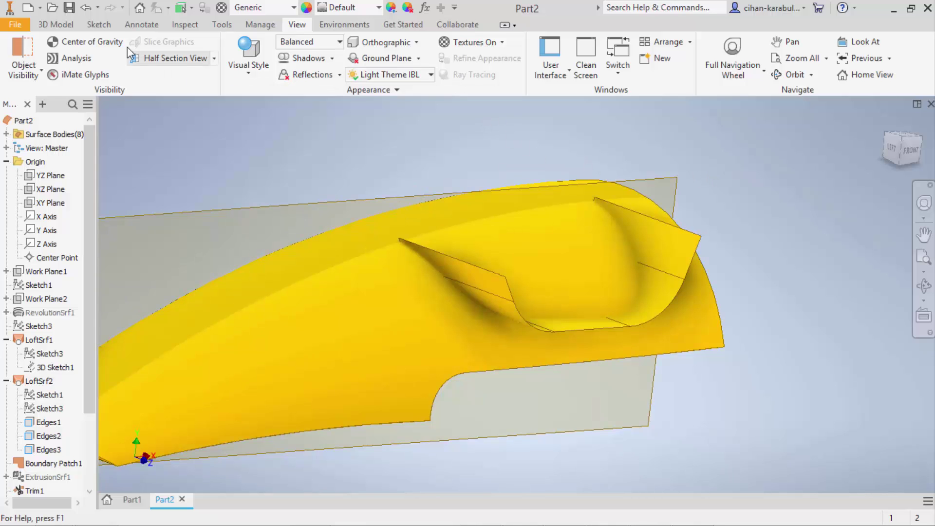
left_click(78, 26)
Draw a 3D sketch line joining the scoop's front and rear top corners, then finish the sketch
left_click(48, 75)
left_click(49, 124)
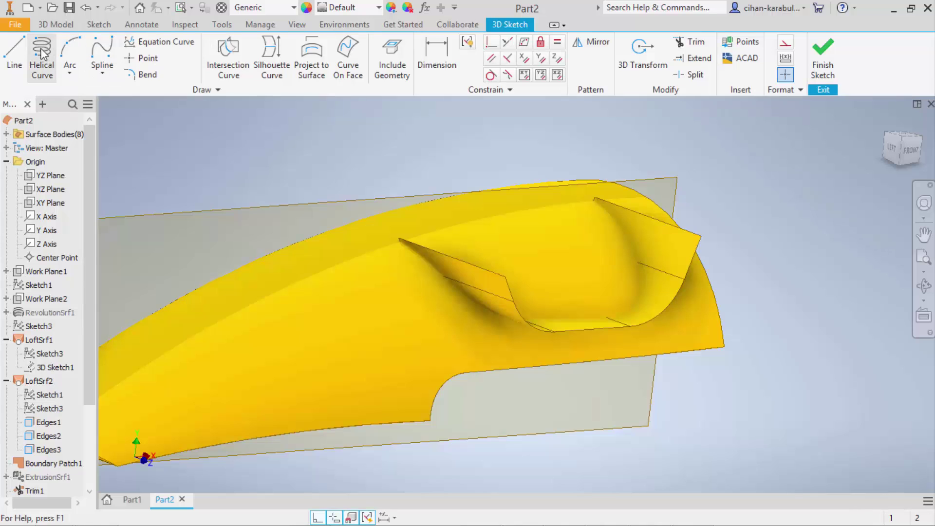
left_click(17, 56)
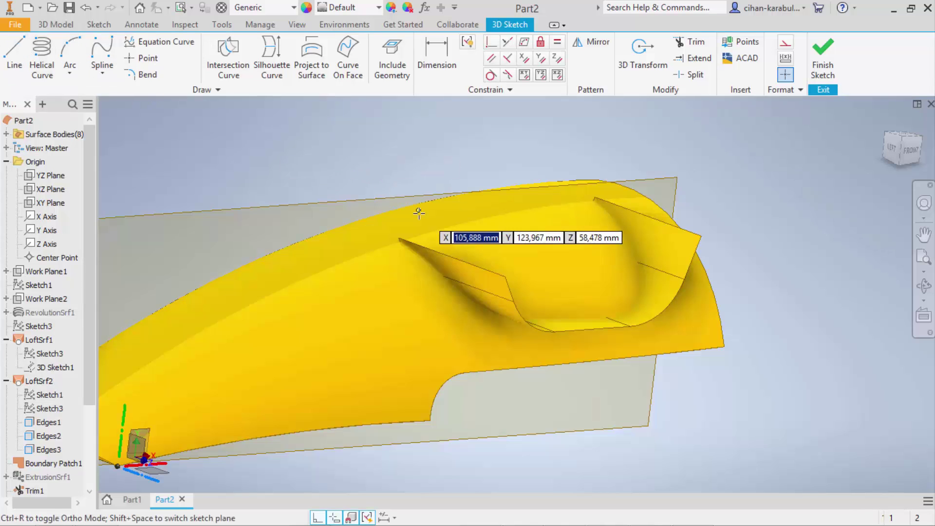
left_click(399, 238)
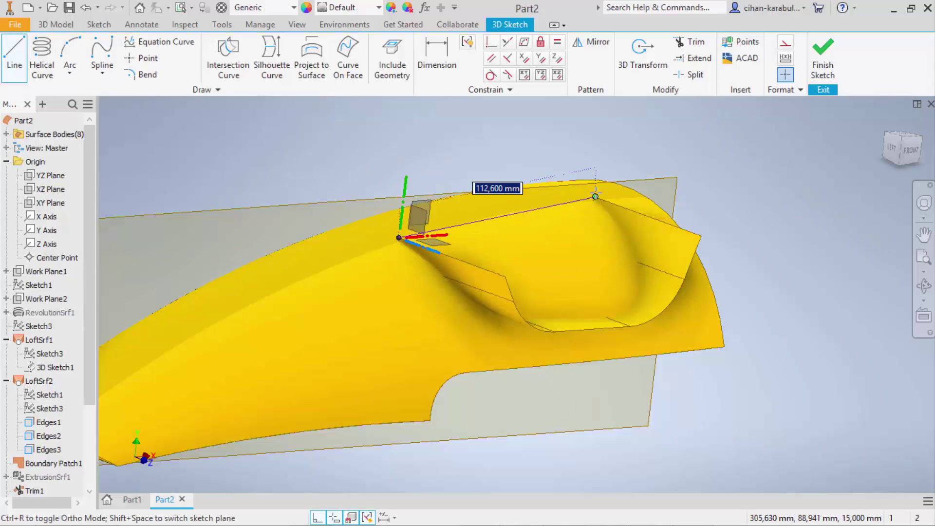
left_click(595, 195)
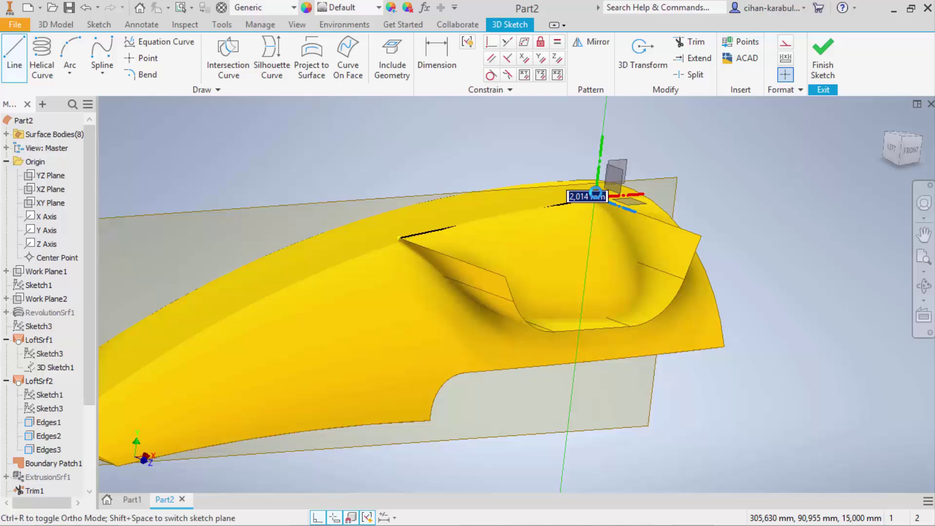
left_click(823, 55)
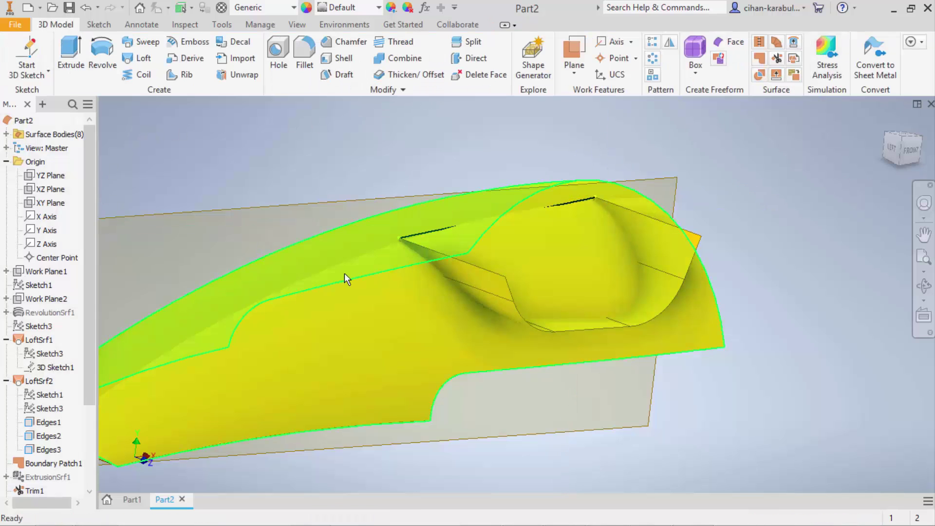
Turn off visibility of the large Srf3 surface body in the browser
left_click(6, 134)
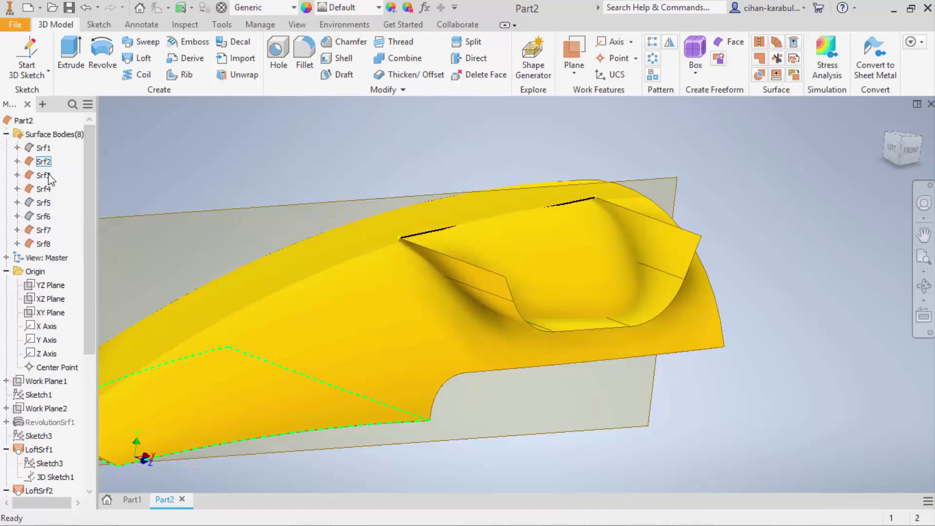
left_click(43, 189)
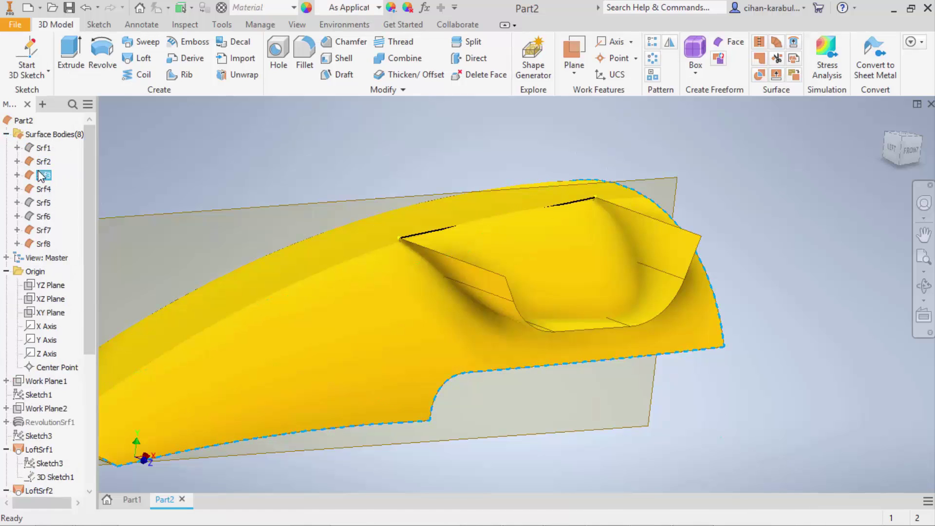
right_click(41, 176)
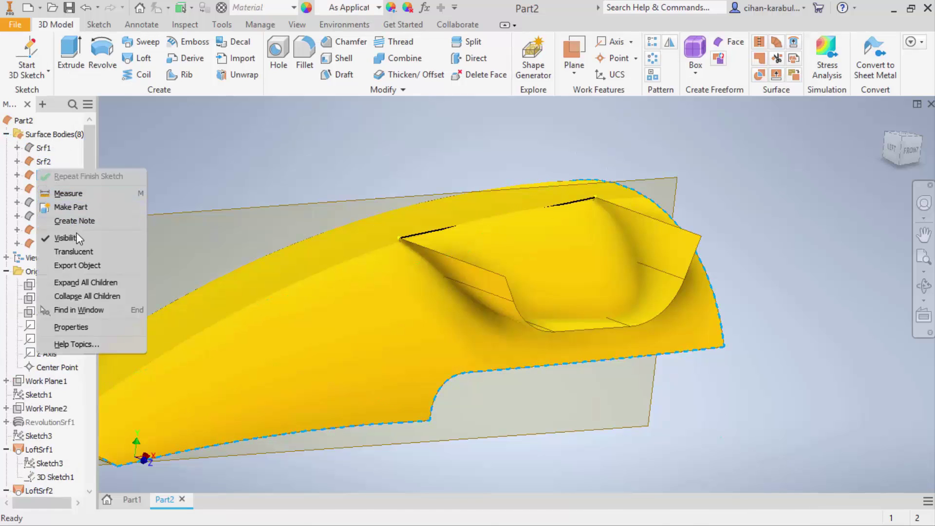
left_click(77, 235)
scroll(504, 154, "down", 1)
scroll(505, 153, "down", 1)
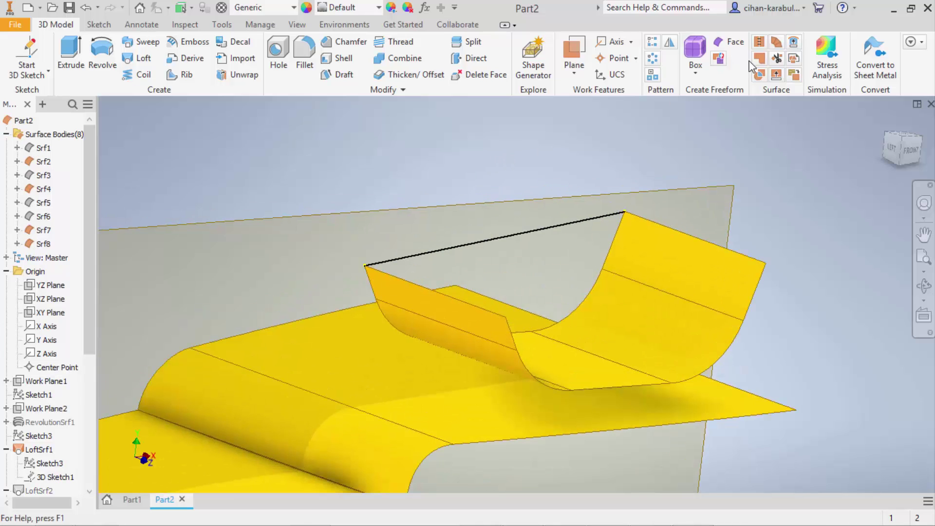
Boundary-patch the scoop's open side using its five edges and the 3D sketch line
left_click(759, 63)
left_click(616, 227)
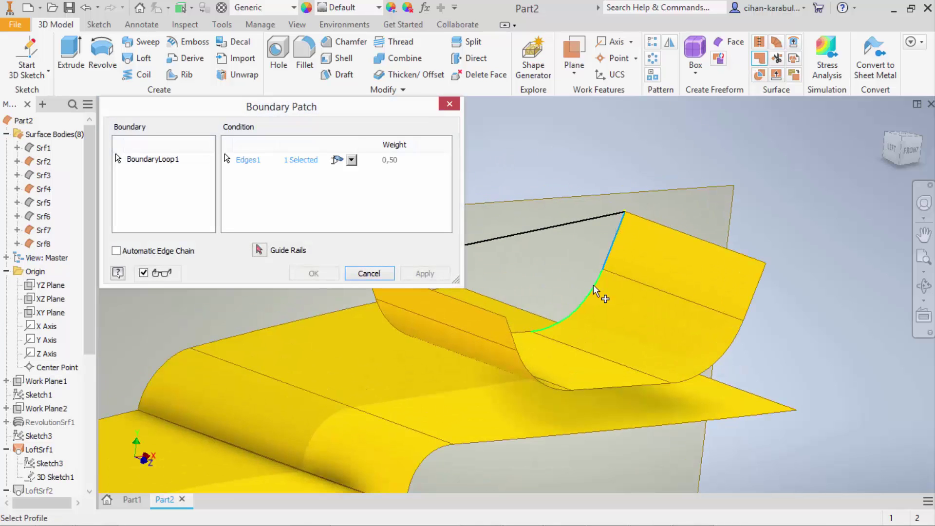
left_click(594, 284)
middle_click_drag(574, 285, 507, 311, "shift")
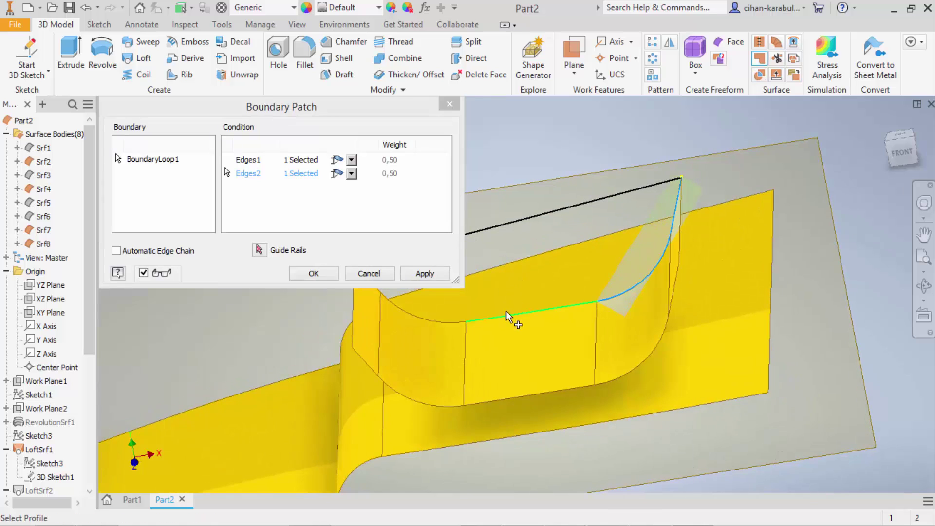
left_click(448, 312)
left_click(435, 317)
scroll(459, 323, "up", 1)
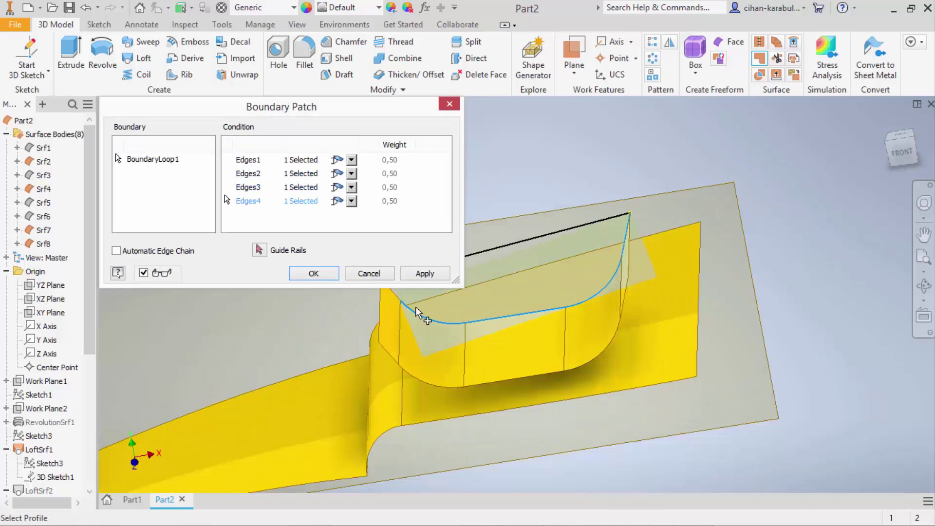
left_click(399, 297)
left_click(510, 247)
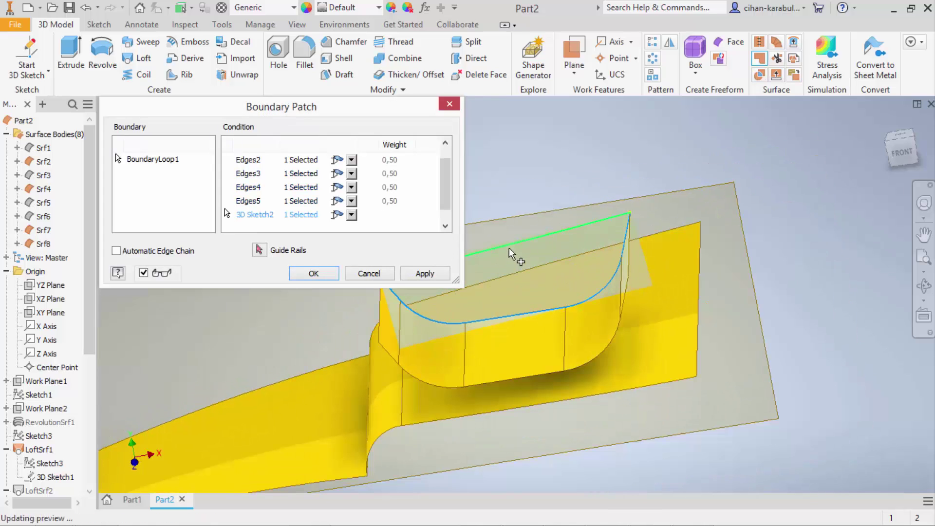
left_click(327, 276)
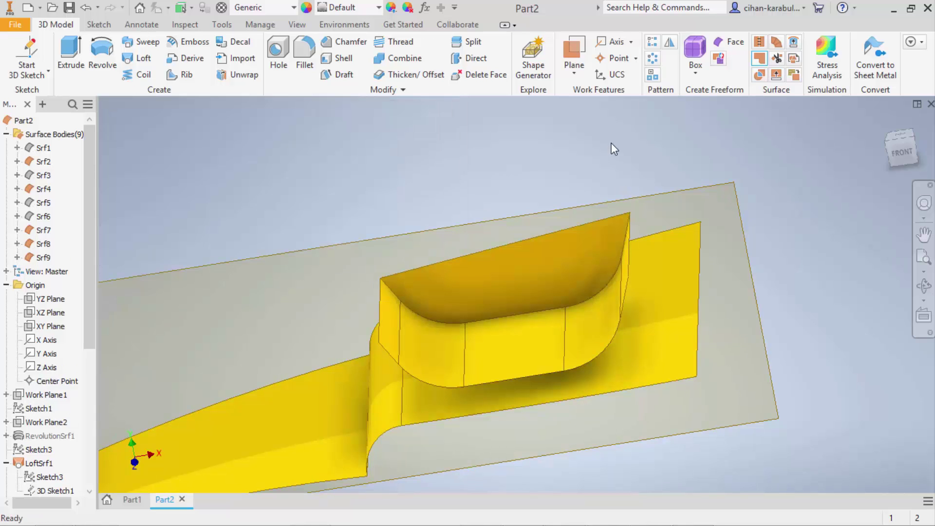
middle_click_drag(612, 142, 754, 80, "shift")
Stitch the scoop surface and the new patch into surface body Srf10
left_click(759, 42)
left_click(627, 271)
left_click(405, 267)
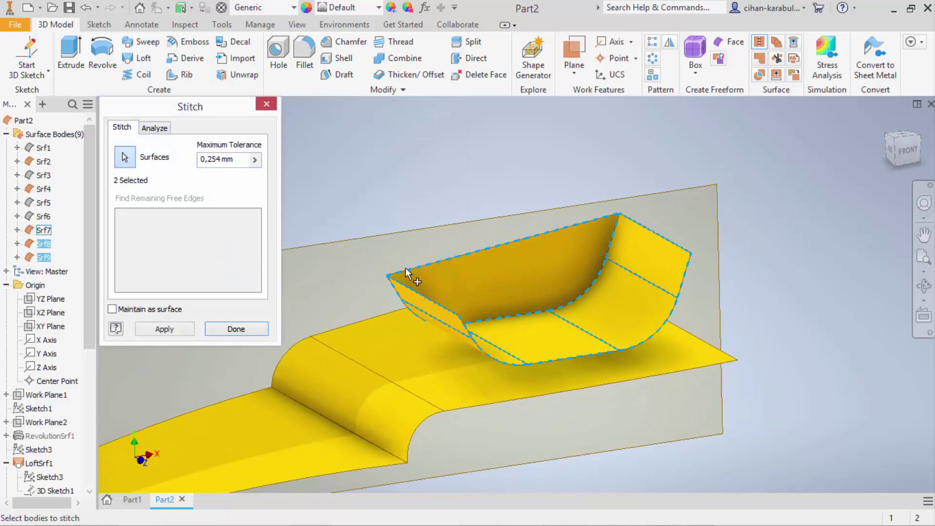
left_click(178, 331)
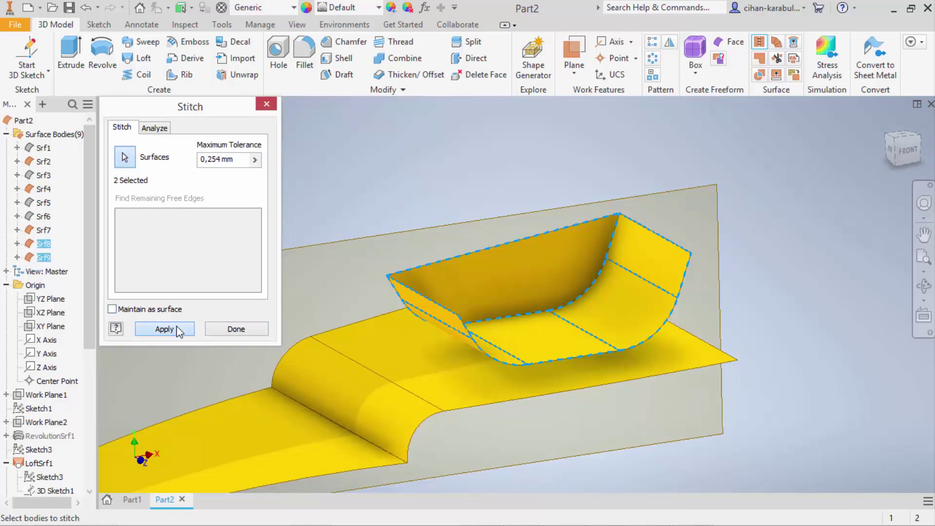
left_click(220, 331)
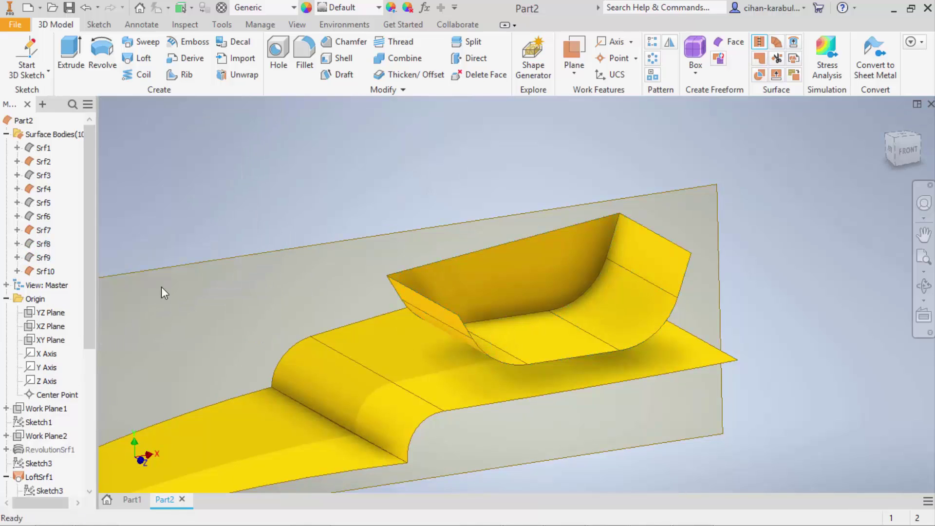
Show Srf3 again and add a ruled surface strip along the scoop's top edge
right_click(44, 175)
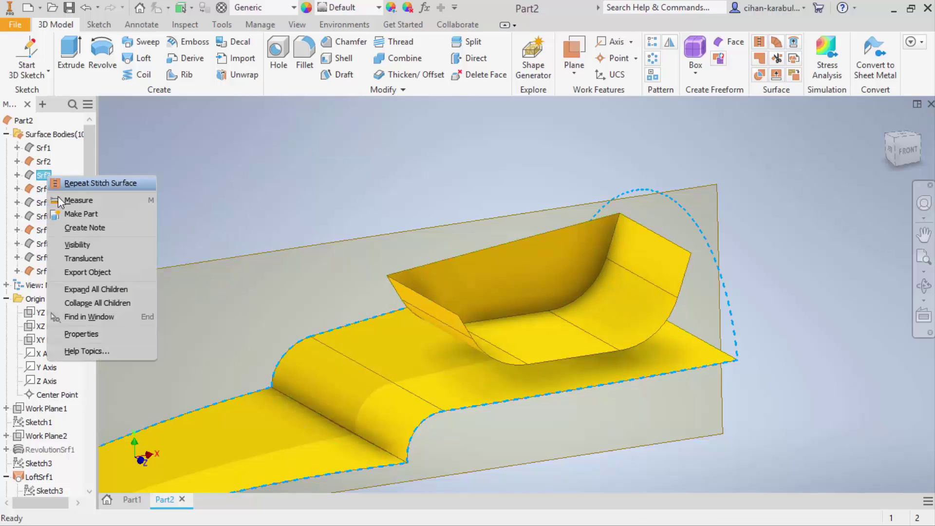
left_click(74, 244)
scroll(582, 214, "up", 3)
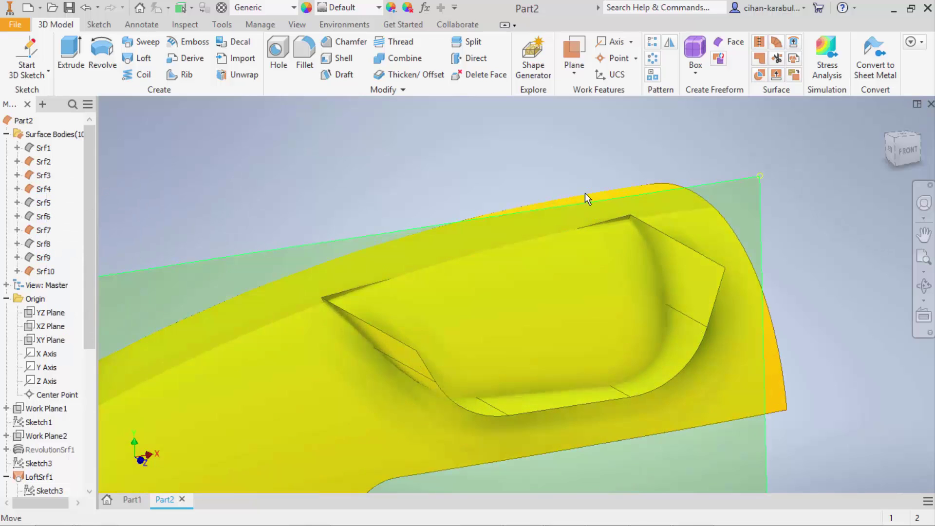
left_click(777, 45)
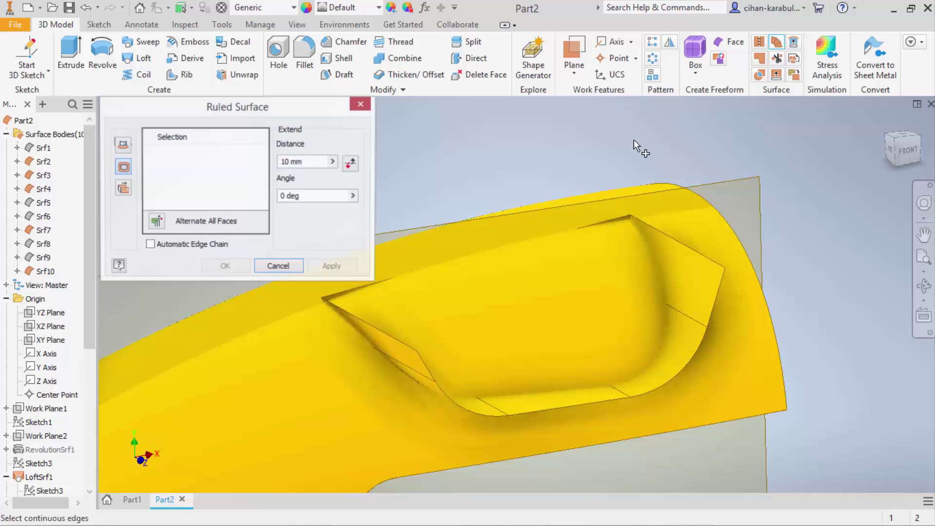
left_click(122, 166)
left_click(607, 223)
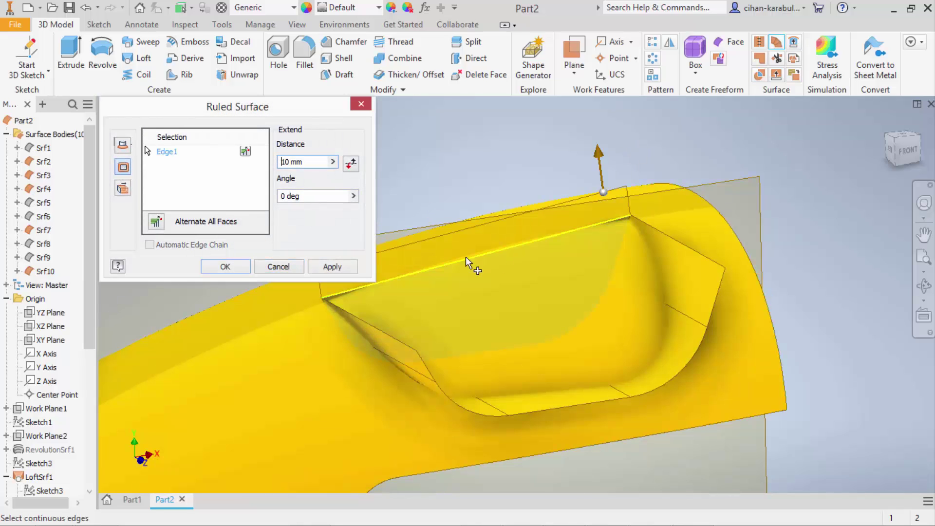
left_click(239, 267)
Delete the stitched surface feature together with its ruled strip
scroll(70, 431, "down", 5)
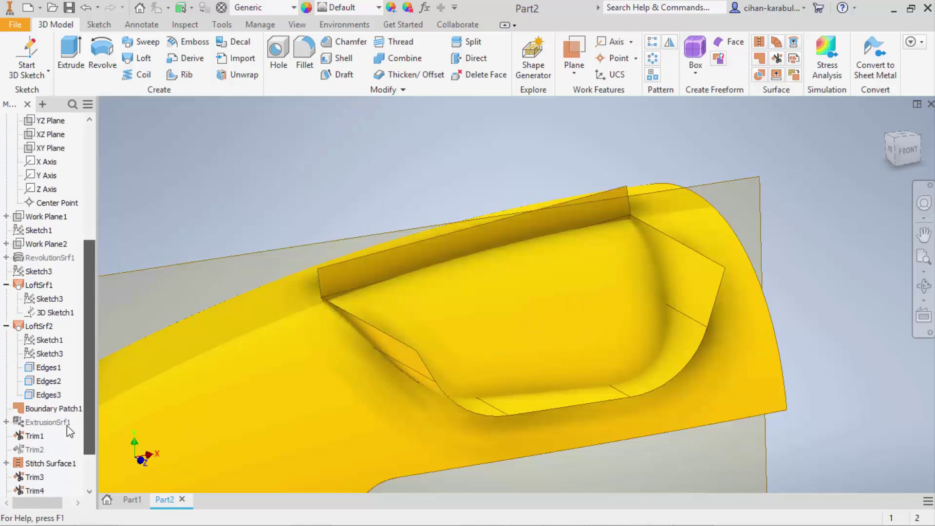
scroll(70, 431, "down", 2)
right_click(36, 464)
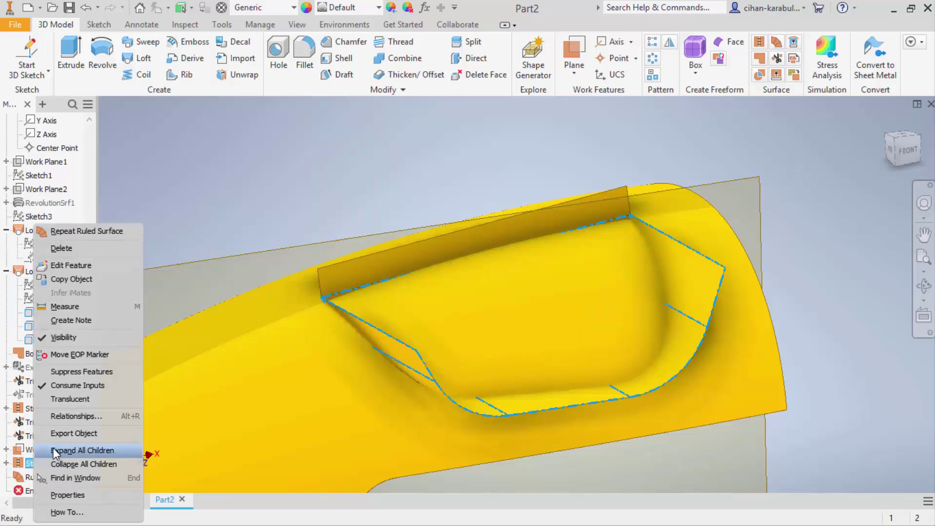
left_click(63, 248)
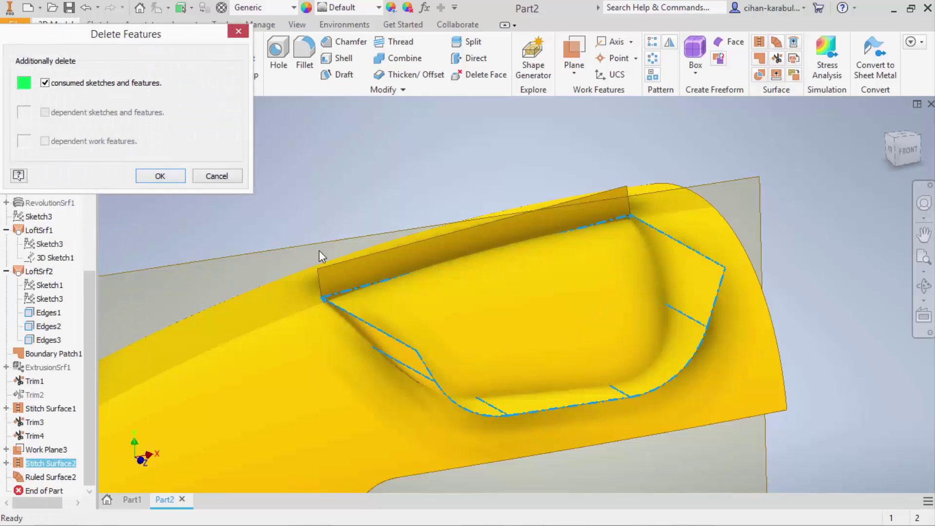
left_click(183, 175)
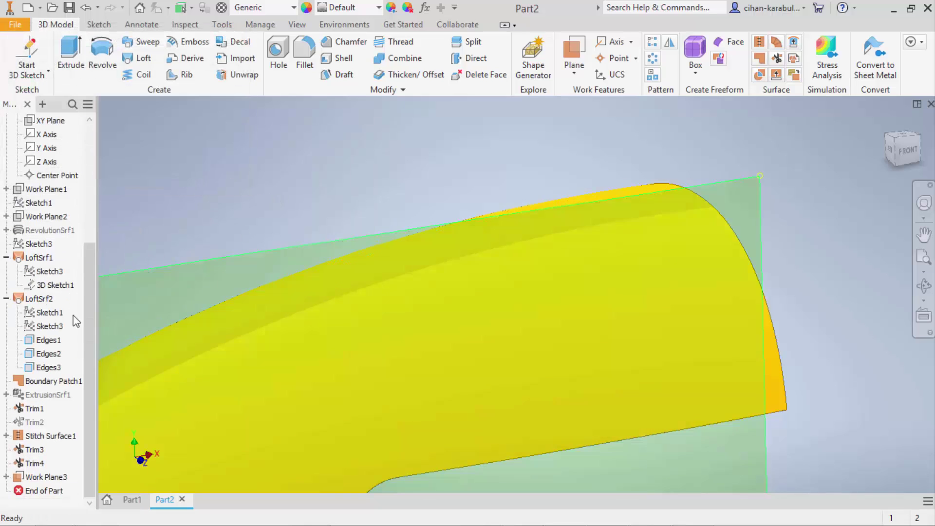
Undo the deletion, then delete only the stitch feature while keeping its consumed surfaces
key("ctrl+z")
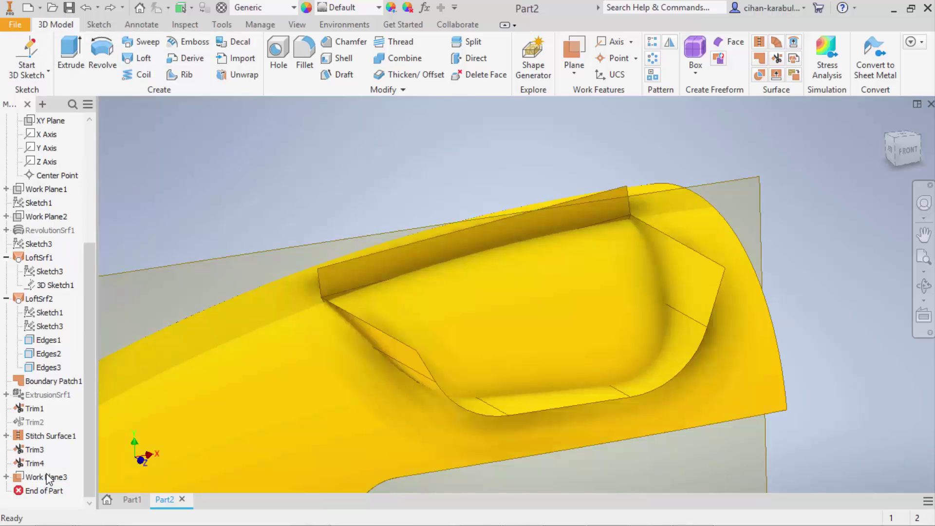
right_click(46, 463)
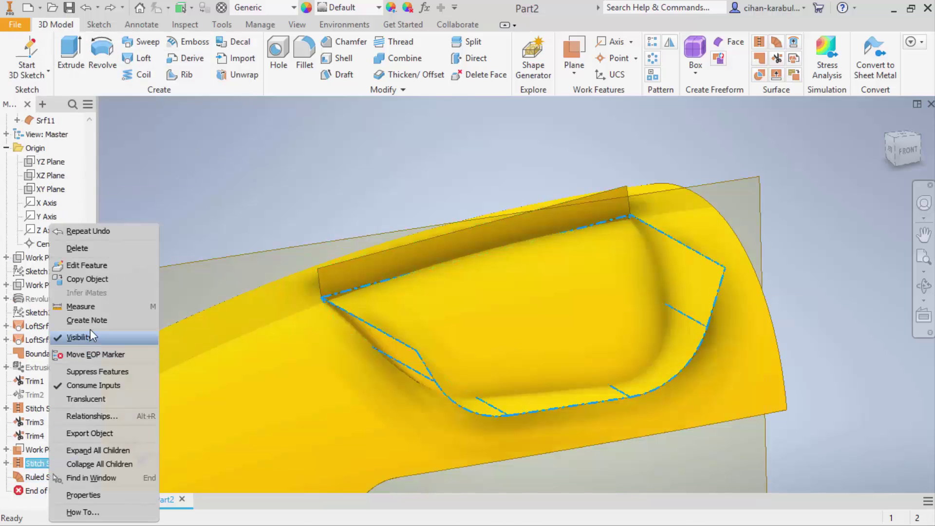
left_click(97, 252)
left_click(110, 84)
left_click(160, 175)
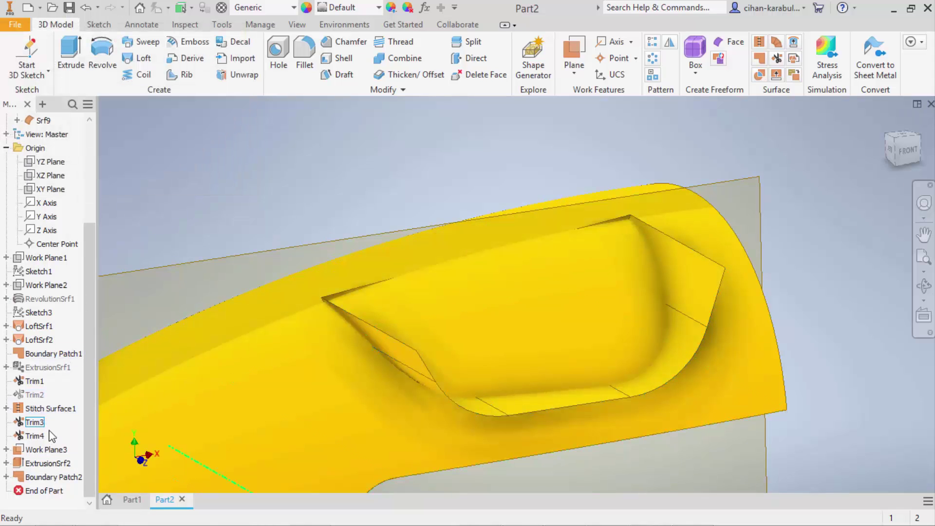
Recreate the ruled strip on the scoop edge and stitch it with the body and scoop patch
left_click(774, 42)
left_click(600, 223)
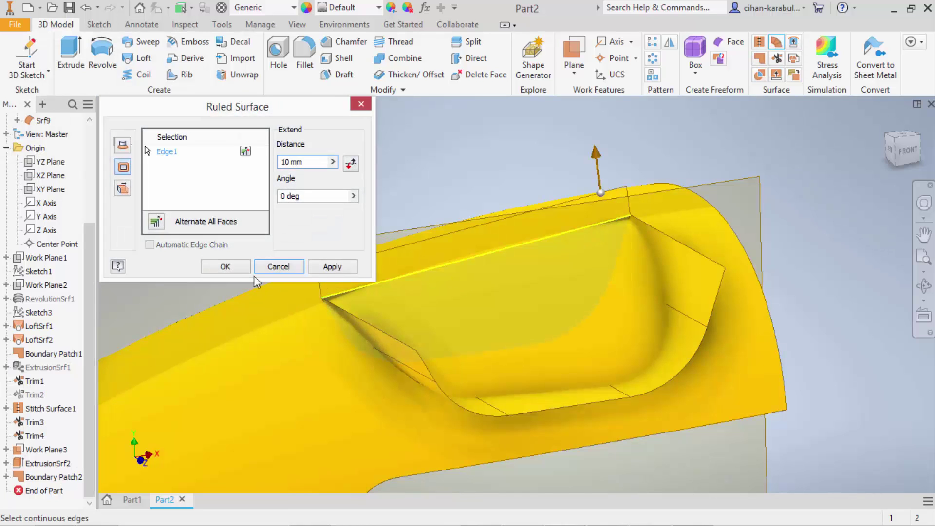
left_click(225, 267)
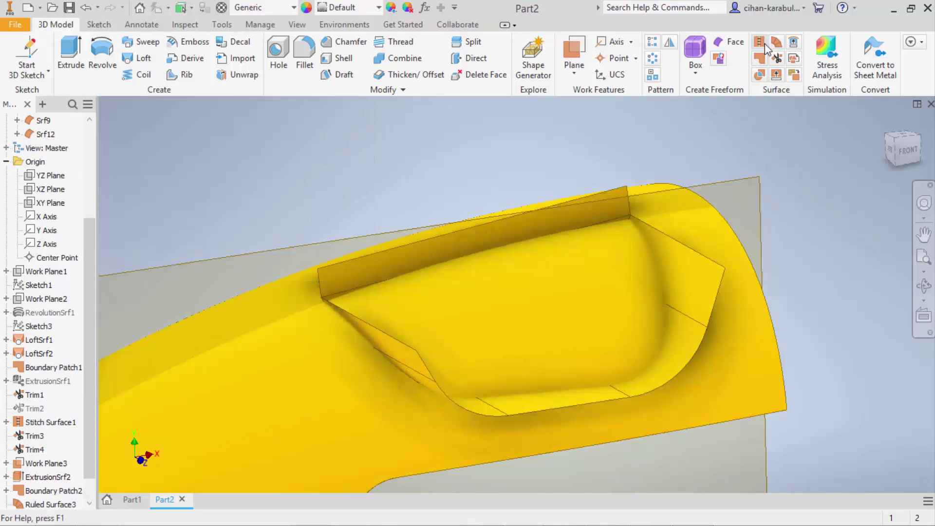
left_click(760, 43)
left_click(623, 210)
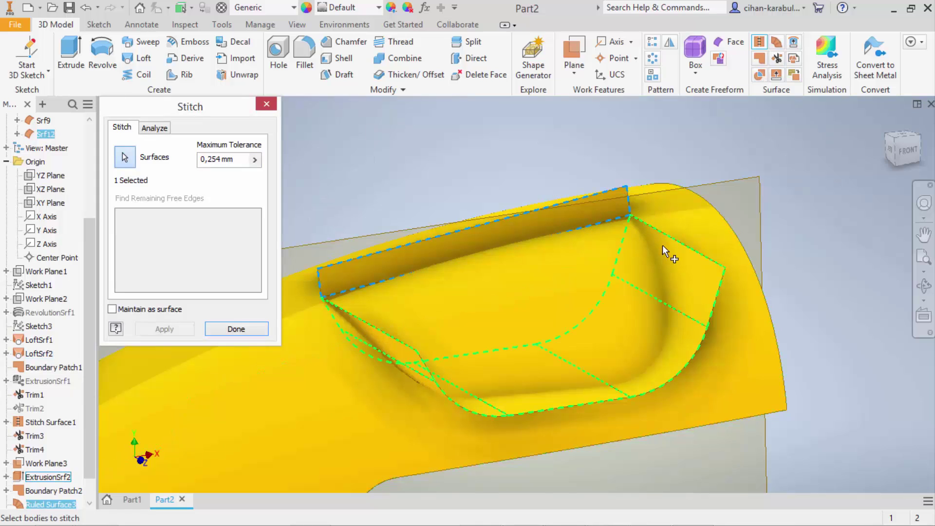
left_click(356, 319)
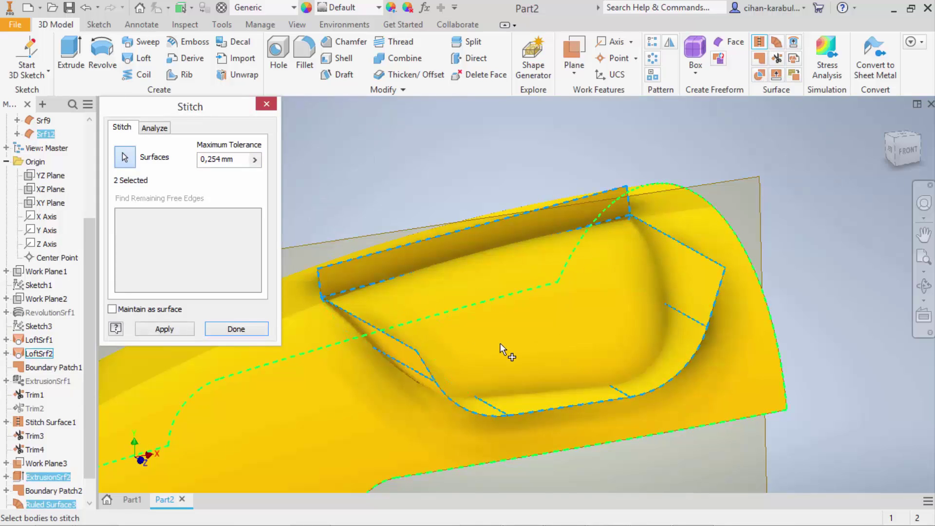
mouse_move(577, 289)
middle_mouse_down("shift")
mouse_move(654, 277)
mouse_move(683, 284)
mouse_move(734, 263)
mouse_move(867, 250)
middle_mouse_up("shift")
left_click(587, 291)
mouse_move(586, 290)
middle_mouse_down("shift")
mouse_move(627, 262)
mouse_move(409, 315)
middle_mouse_up("shift")
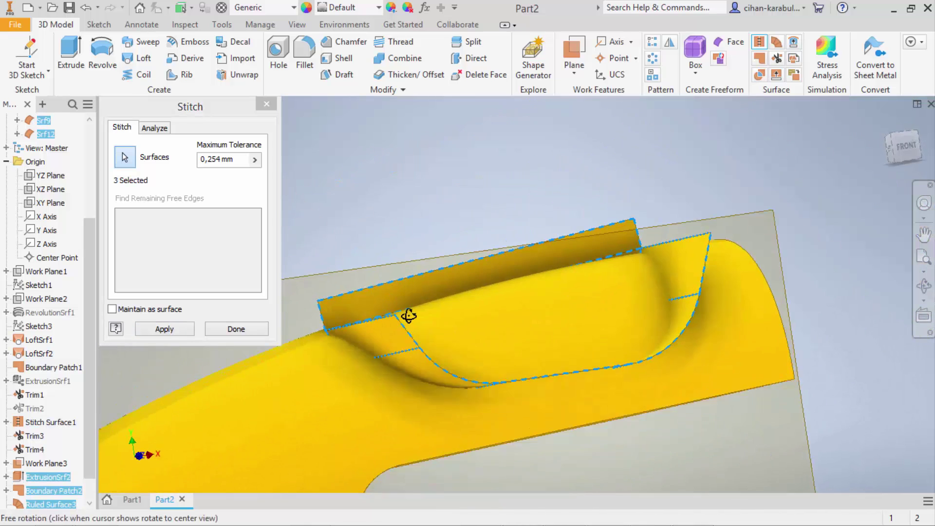
left_click(183, 333)
left_click(214, 329)
mouse_move(672, 247)
middle_mouse_down("shift")
mouse_move(695, 201)
mouse_move(717, 195)
mouse_move(730, 167)
middle_mouse_up("shift")
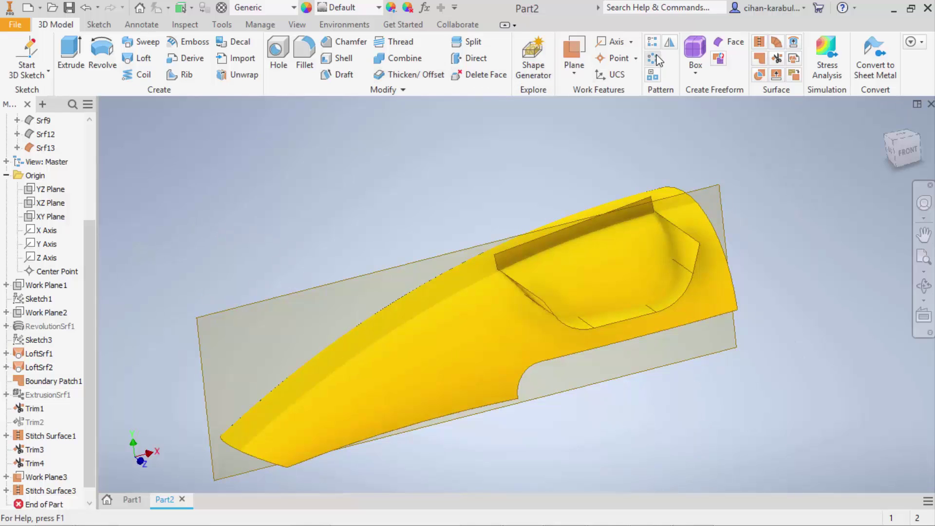
Mirror Stitch Surface3 across the XY Plane, producing surface body Srf14
left_click(671, 45)
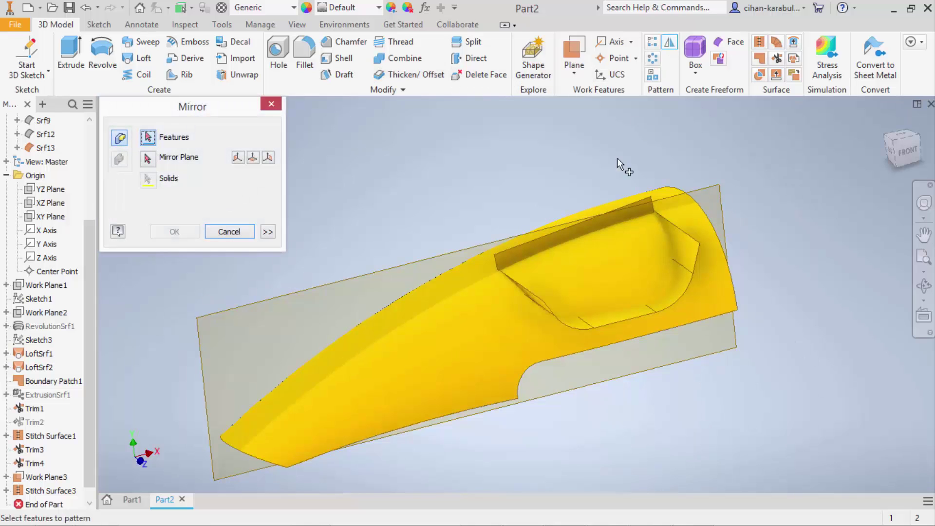
left_click(624, 203)
left_click(145, 164)
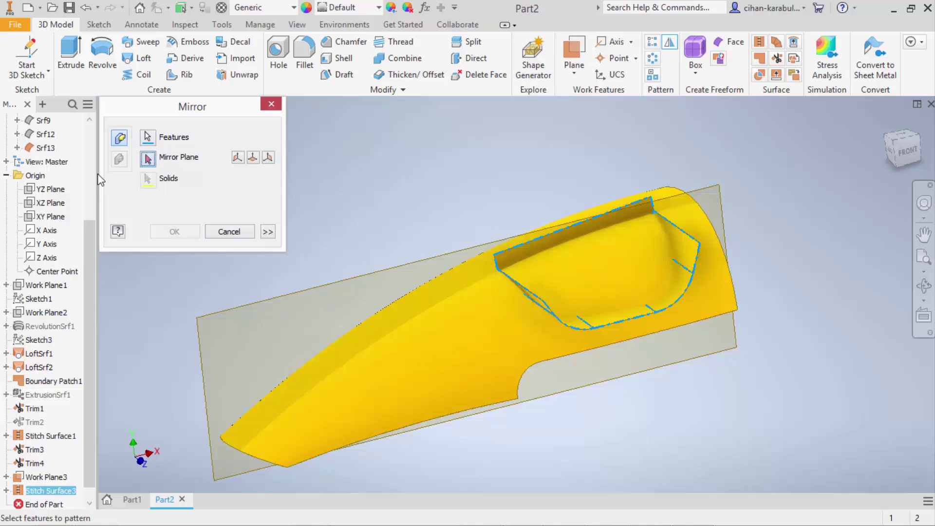
left_click(55, 217)
left_click(174, 232)
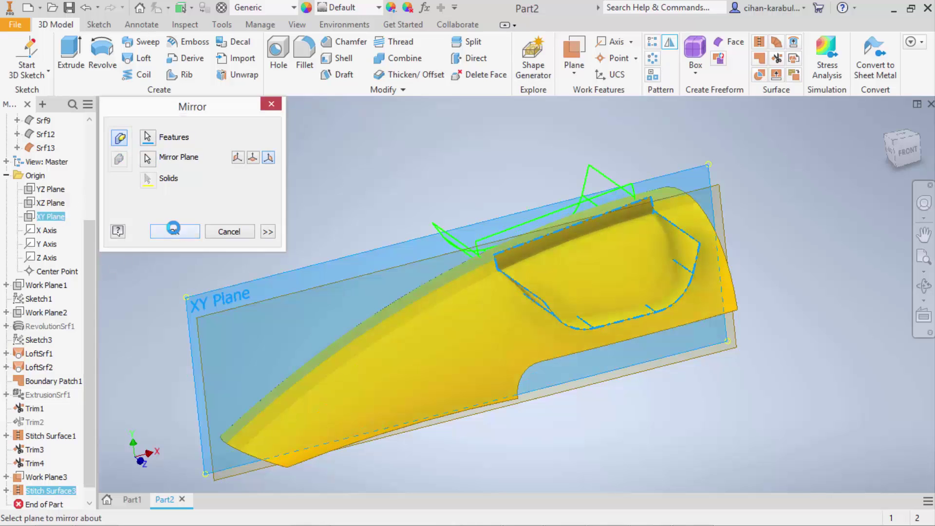
left_click_drag(489, 156, 515, 160)
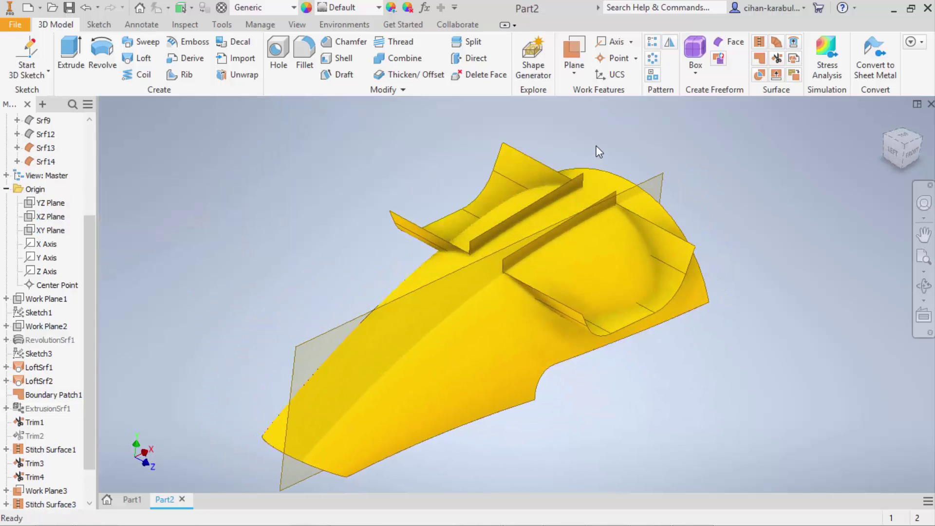
Trim away the overhanging faces using the two strip surfaces as cutting tools
left_click(777, 58)
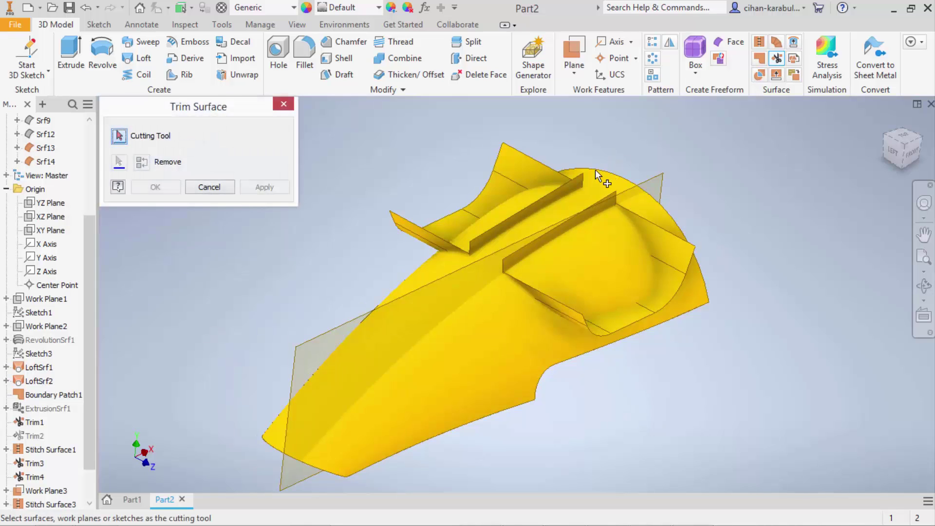
left_click(610, 184)
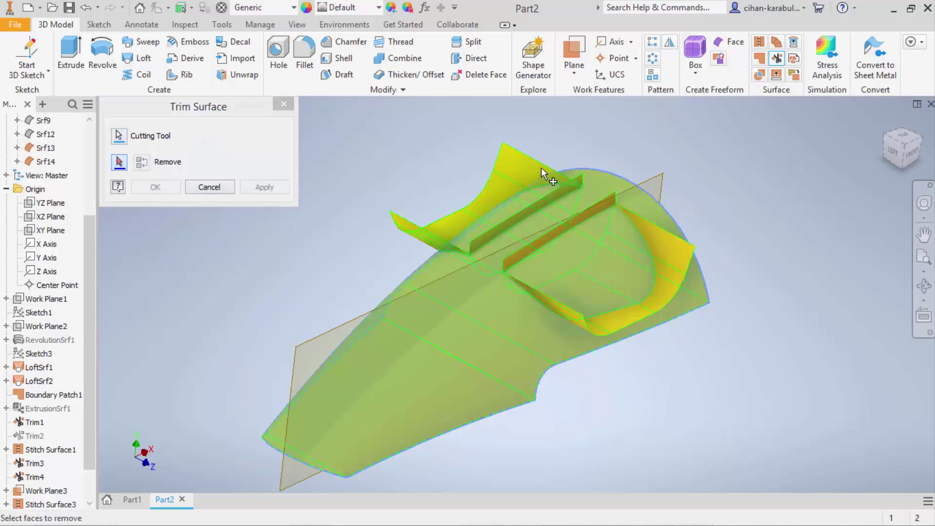
left_click(518, 165)
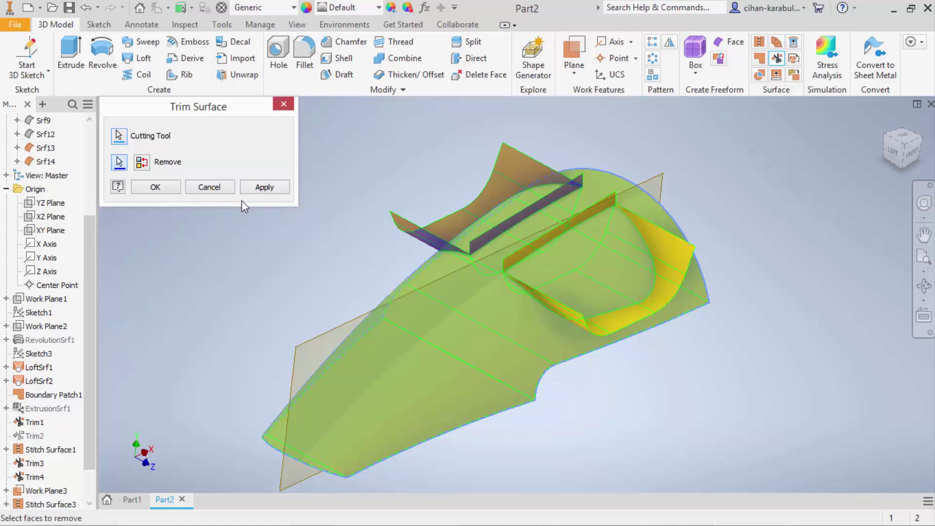
left_click(264, 187)
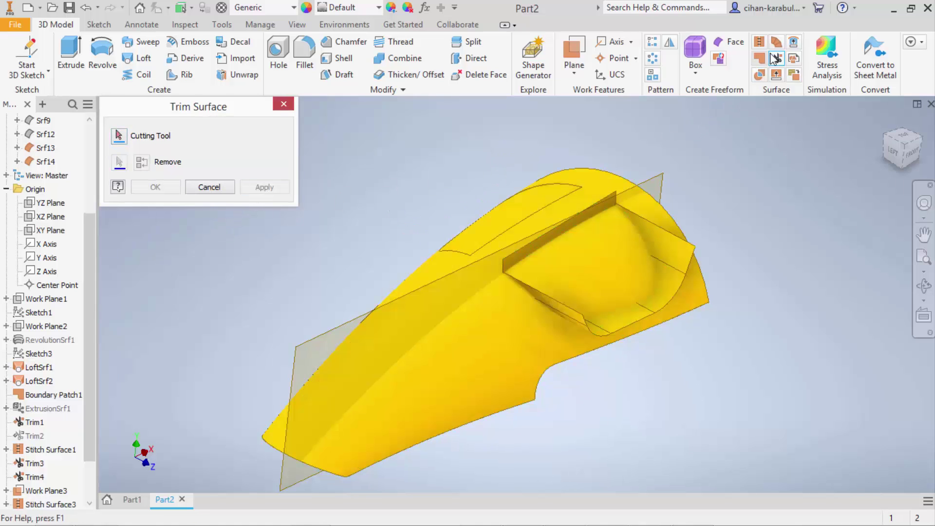
left_click(620, 188)
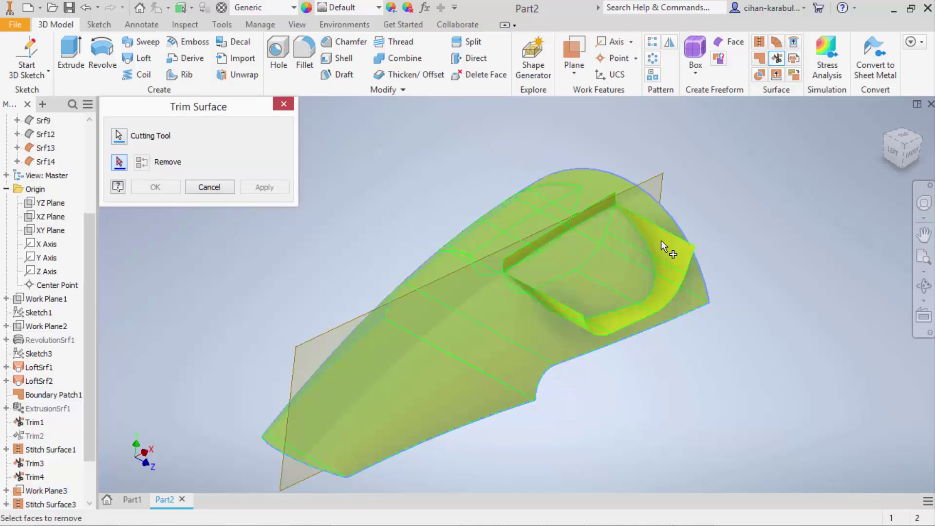
left_click(662, 241)
left_click(243, 187)
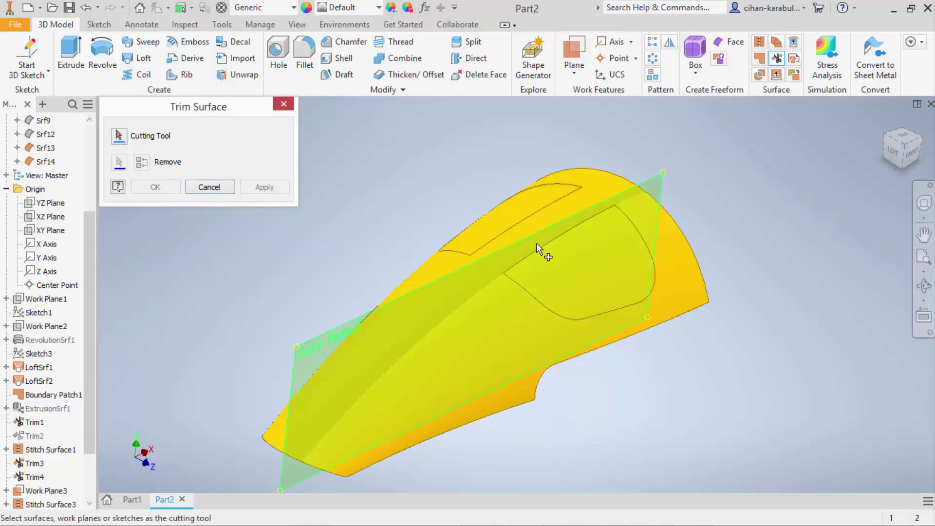
Trim the scoop's inner face with the work plane and the canopy face, opening the cockpit
left_click(657, 283)
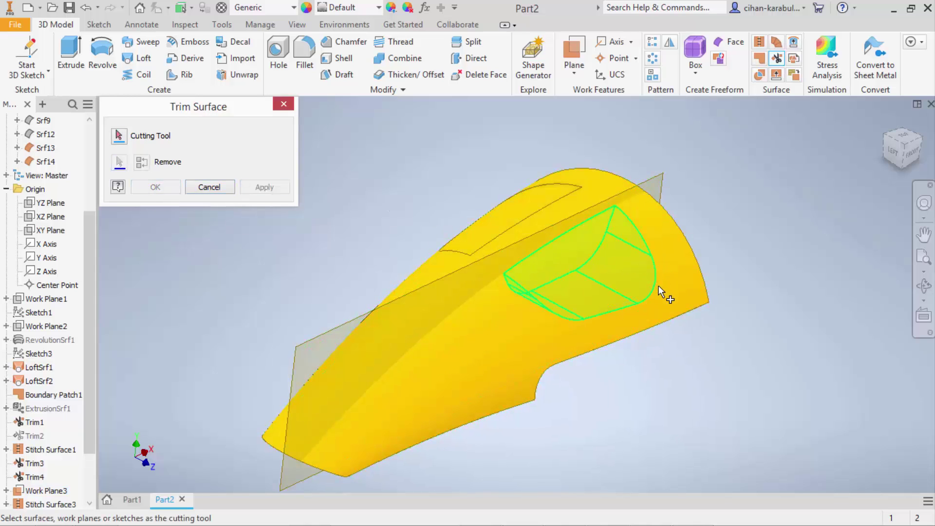
left_click(607, 265)
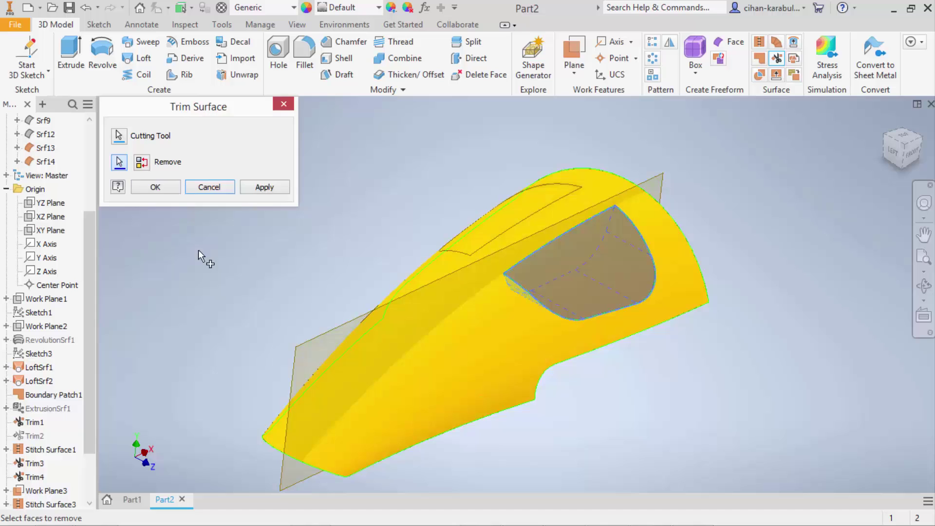
left_click(253, 193)
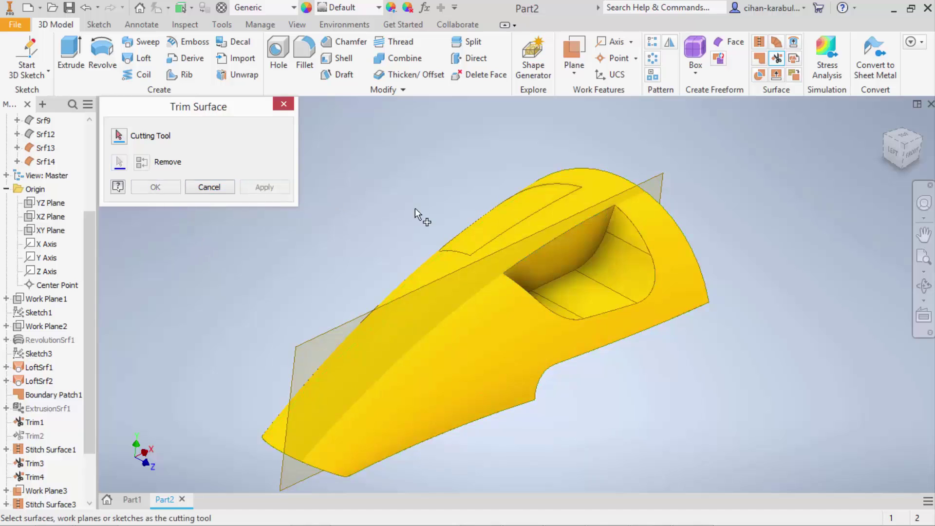
left_click(536, 210)
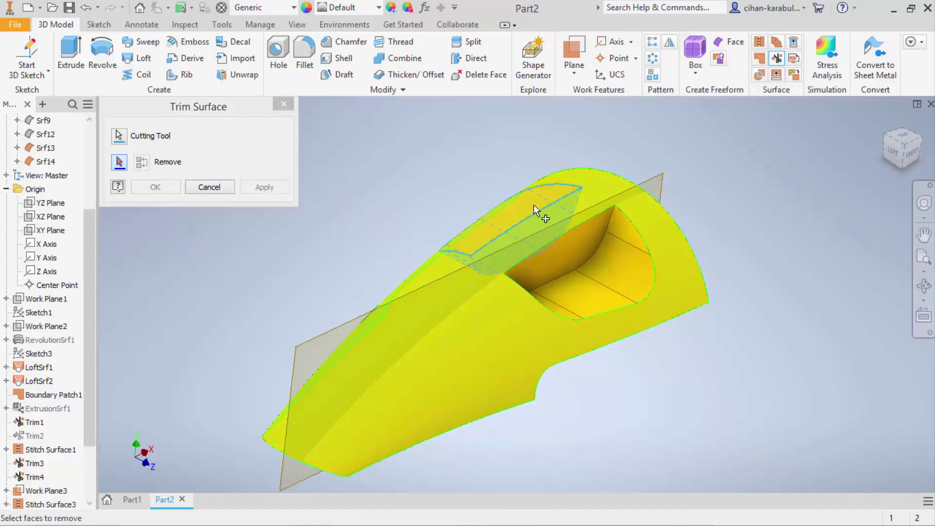
left_click(490, 214)
left_click(156, 188)
mouse_move(629, 265)
middle_mouse_down("shift")
mouse_move(608, 248)
mouse_move(696, 242)
mouse_move(723, 256)
middle_mouse_up("shift")
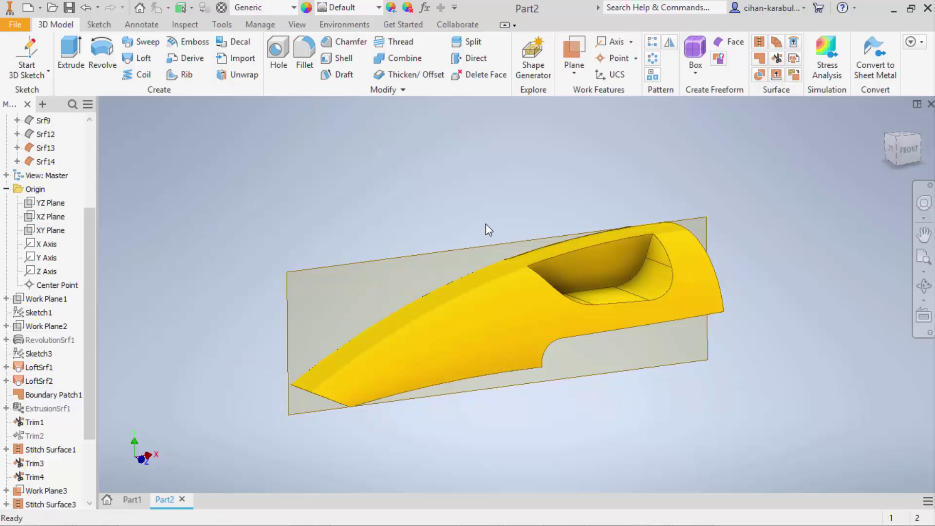
Collapse the Surface Bodies list and start a new sketch on the XY origin plane
scroll(72, 342, "down", 3)
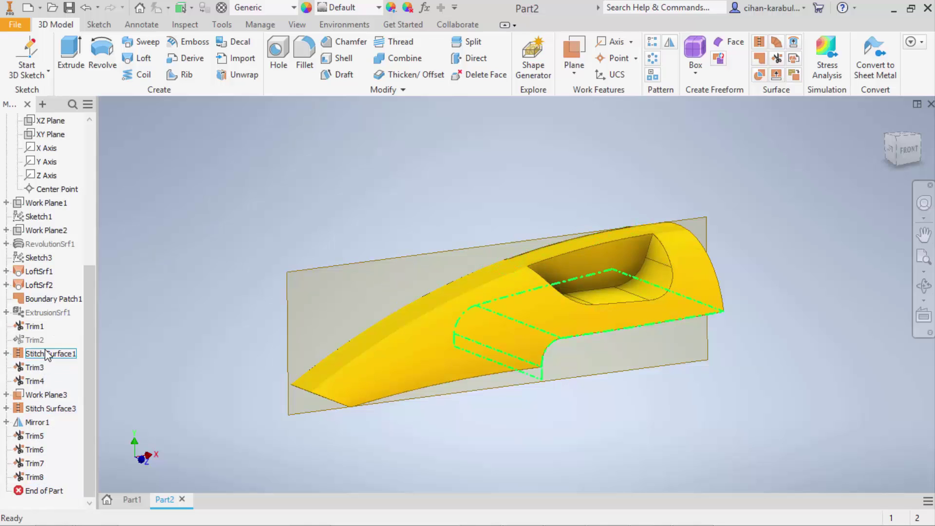
right_click(45, 399)
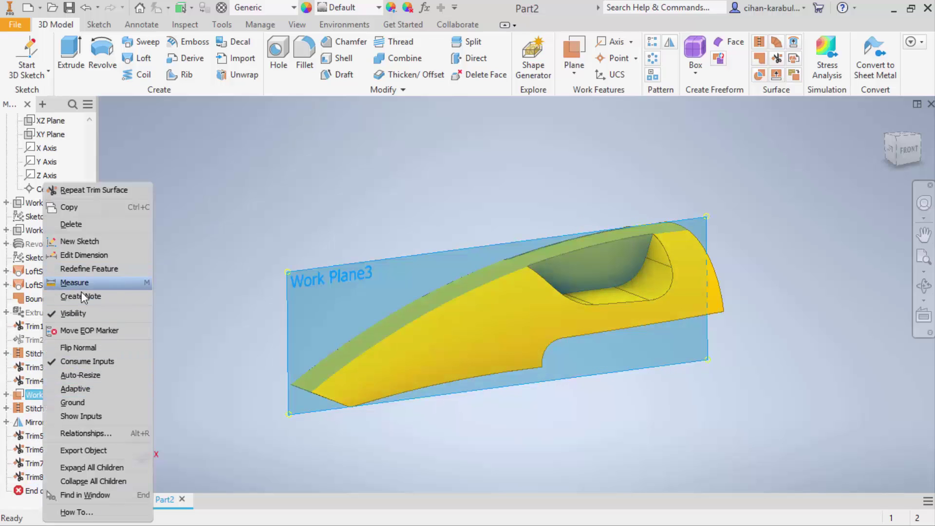
key("Escape")
left_click(207, 288)
scroll(49, 273, "up", 5)
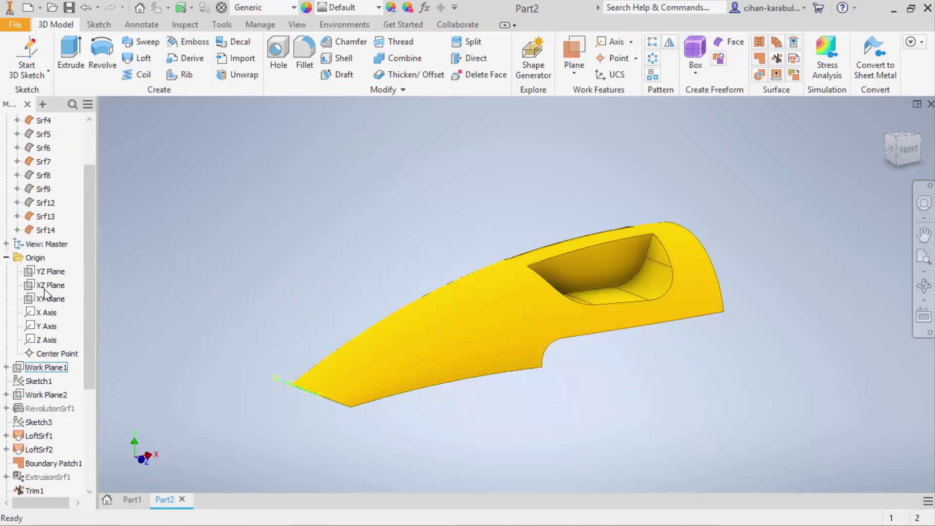
scroll(49, 243, "up", 1)
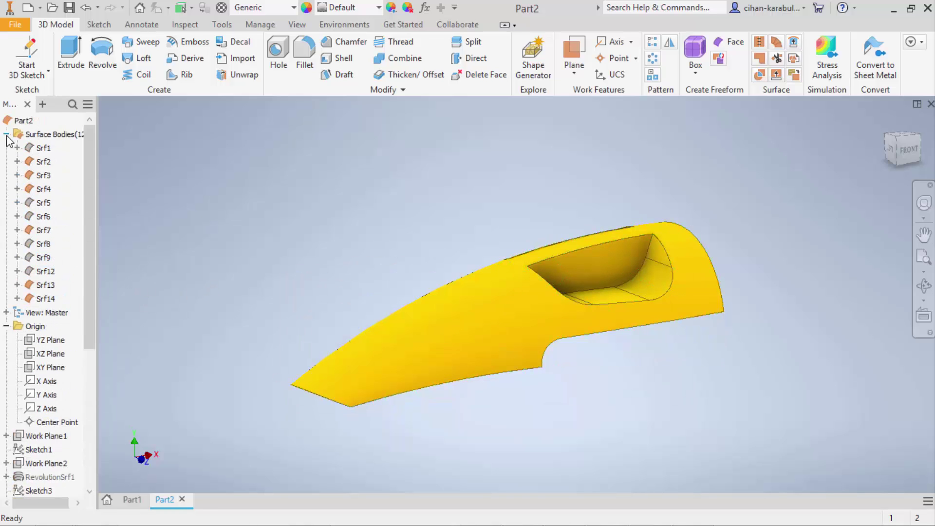
left_click(6, 135)
left_click(50, 203)
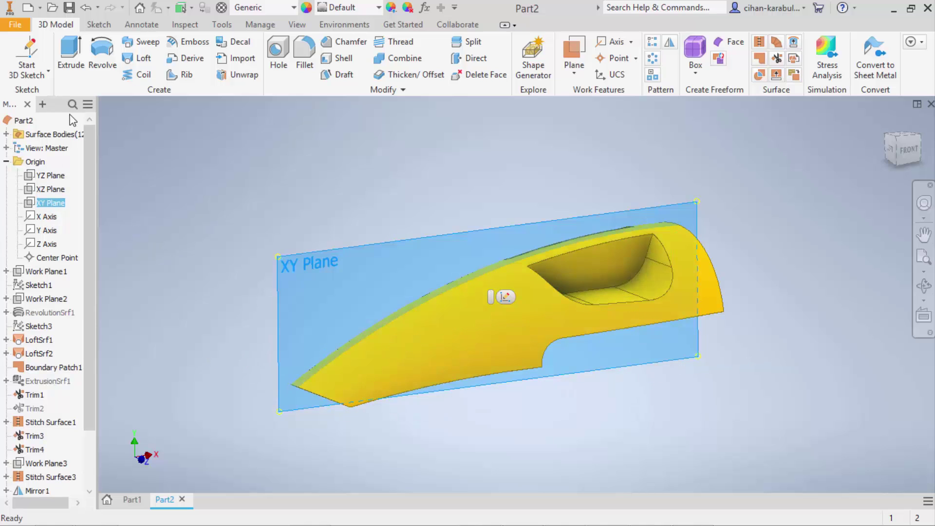
left_click(27, 54)
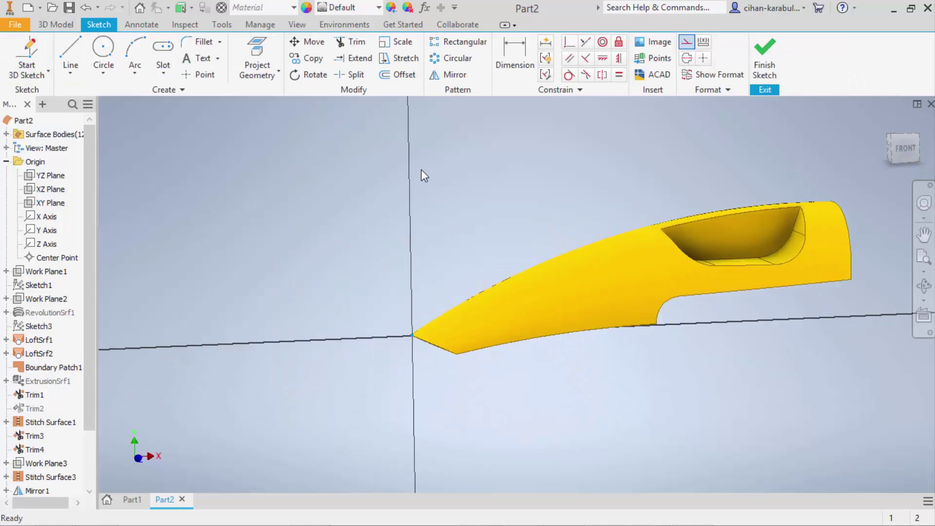
Expand LoftSrf2 and make its Sketch3 visible
scroll(45, 444, "down", 2)
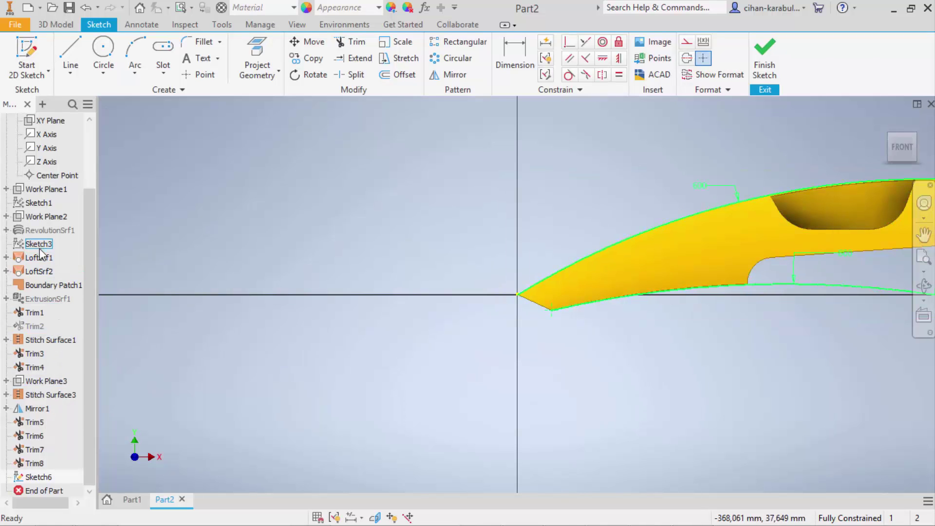
left_click(6, 272)
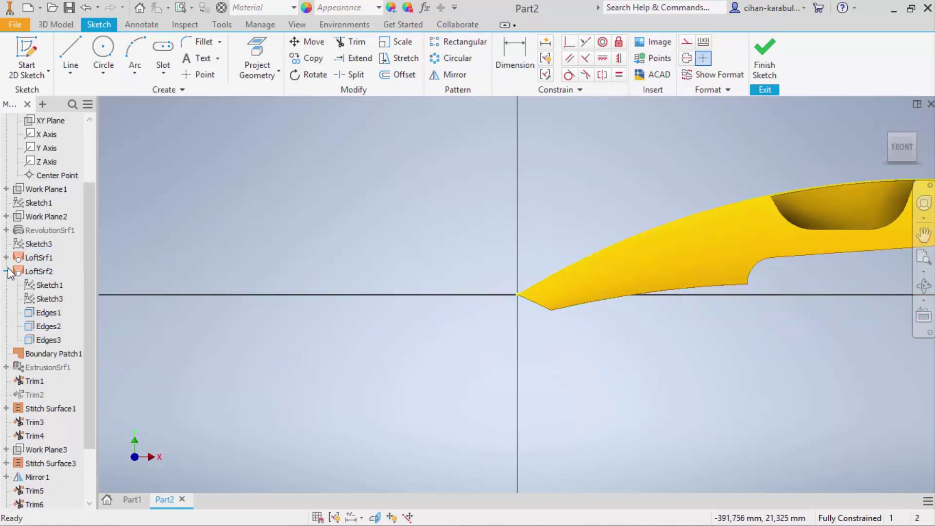
right_click(41, 299)
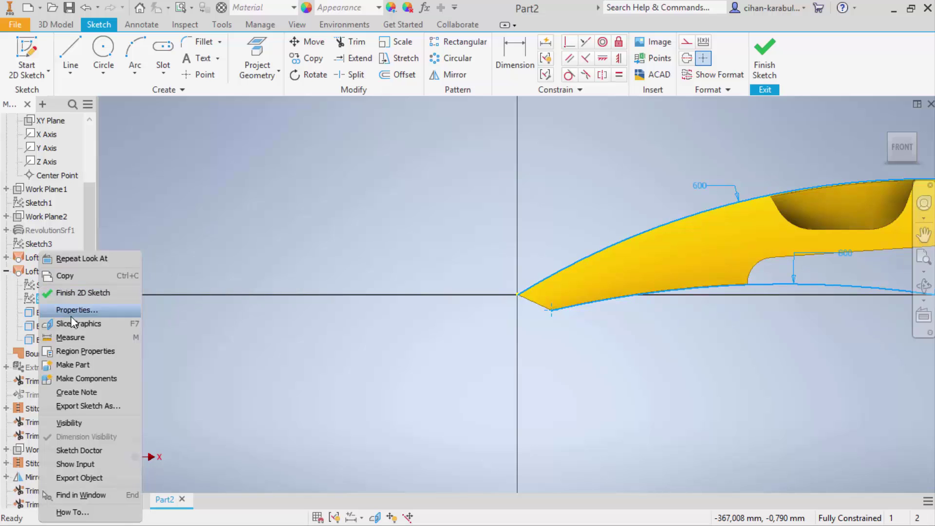
left_click(87, 422)
scroll(286, 327, "up", 2)
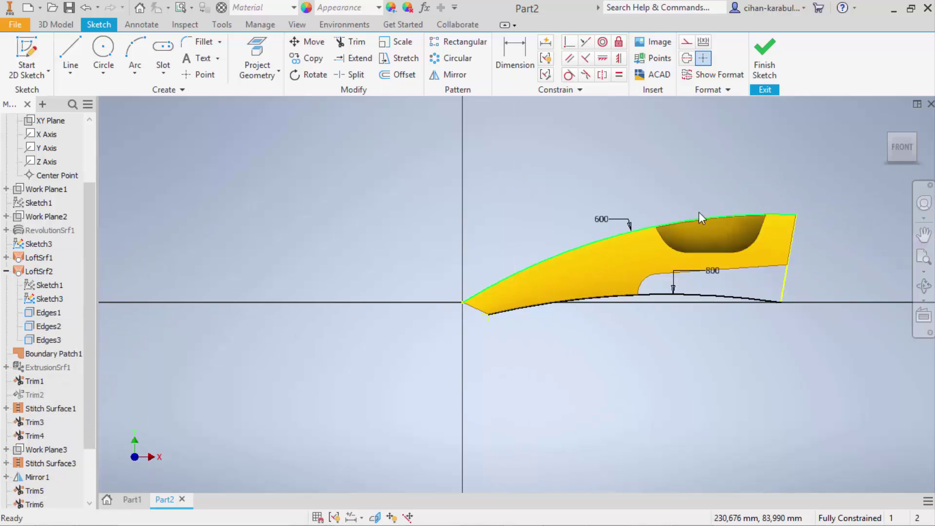
scroll(699, 212, "down", 4)
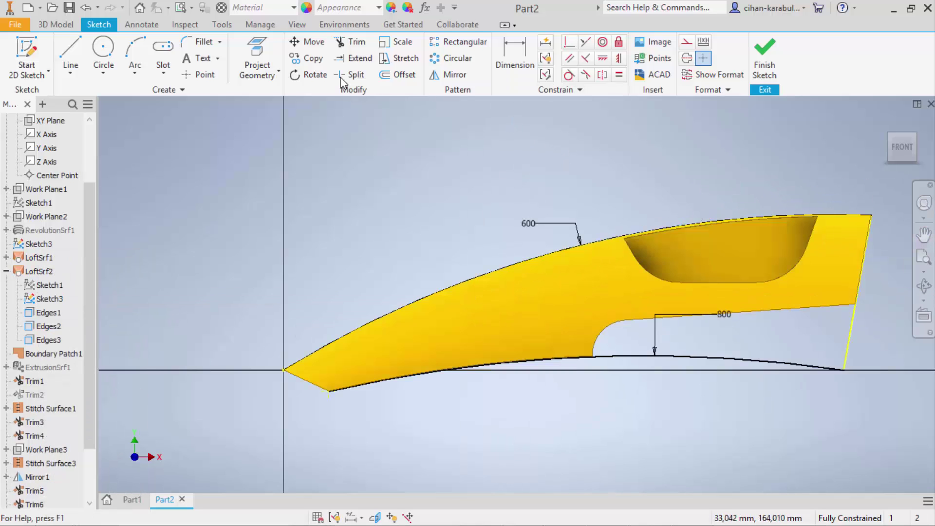
Project the body's top profile edge into the sketch, then hide Sketch3 again
left_click(257, 55)
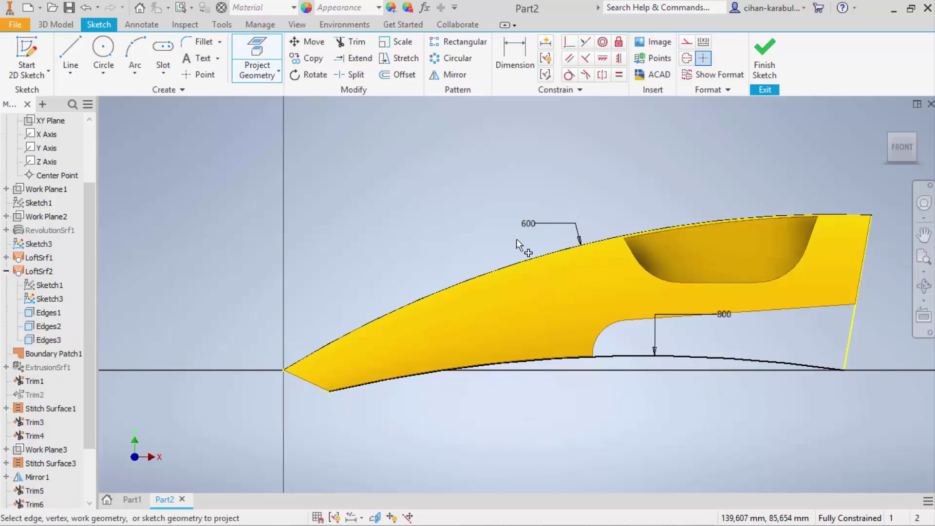
left_click(478, 251)
scroll(642, 217, "up", 1)
scroll(707, 206, "down", 2)
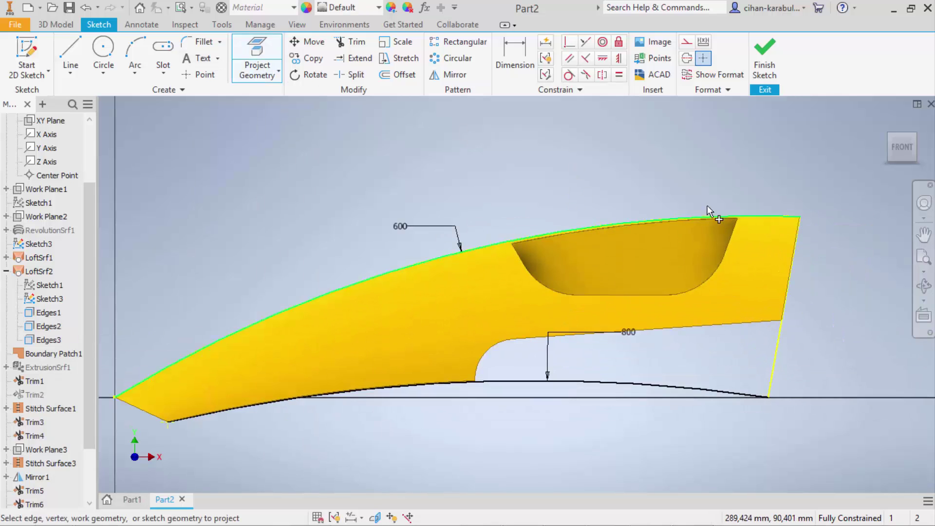
key("Escape")
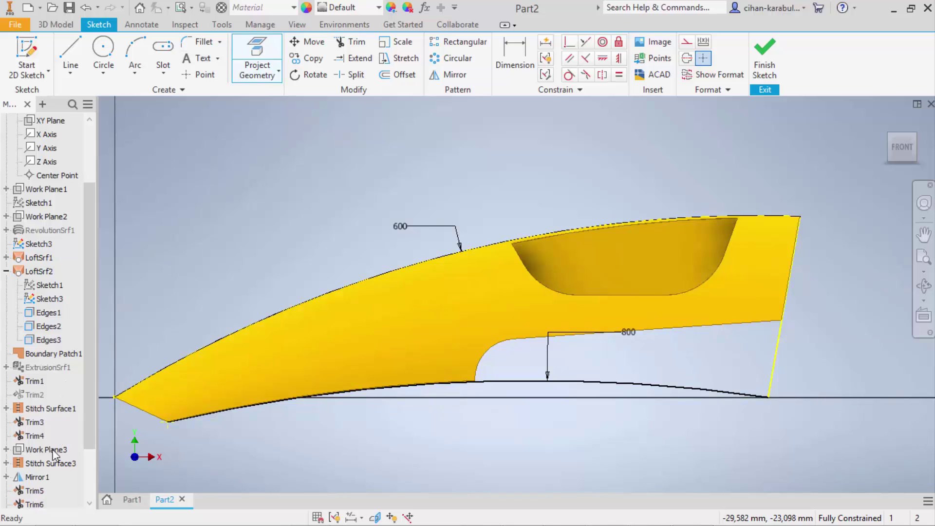
right_click(52, 299)
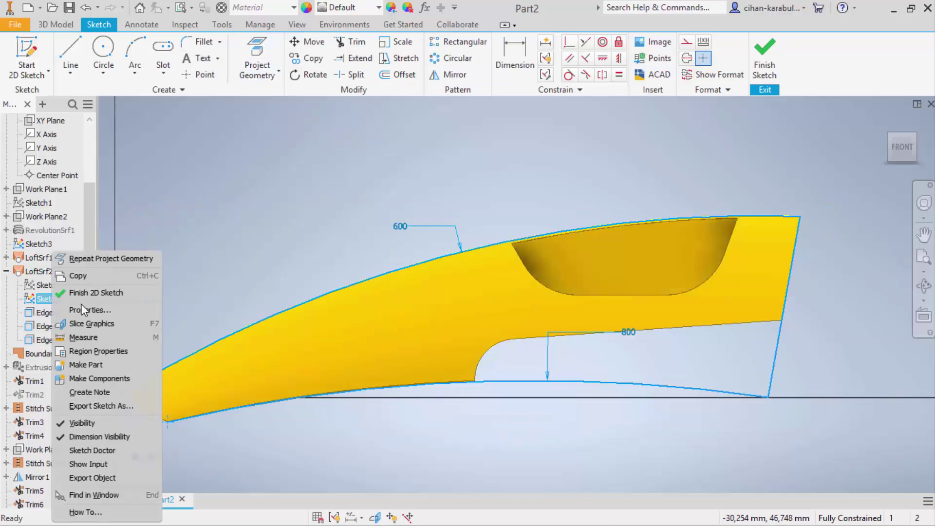
left_click(89, 422)
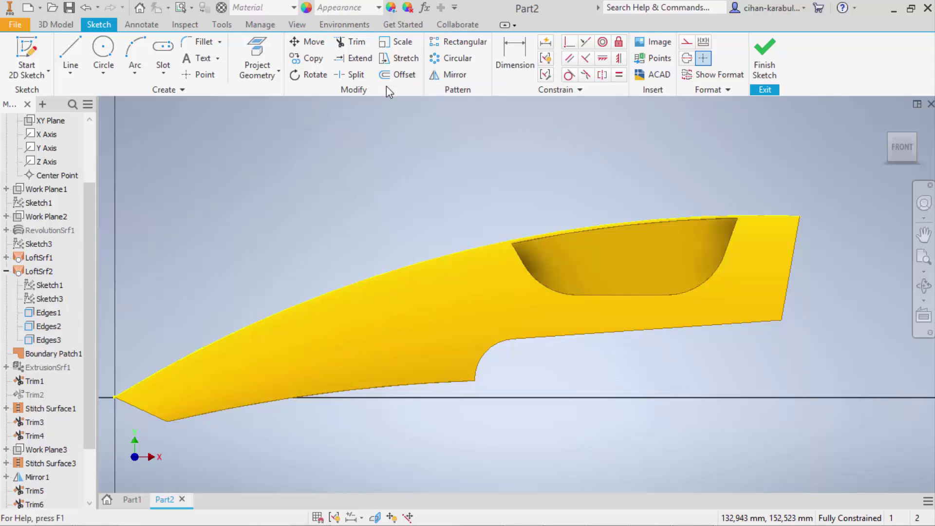
Offset the projected top edge downward and show the body in wireframe
left_click(419, 80)
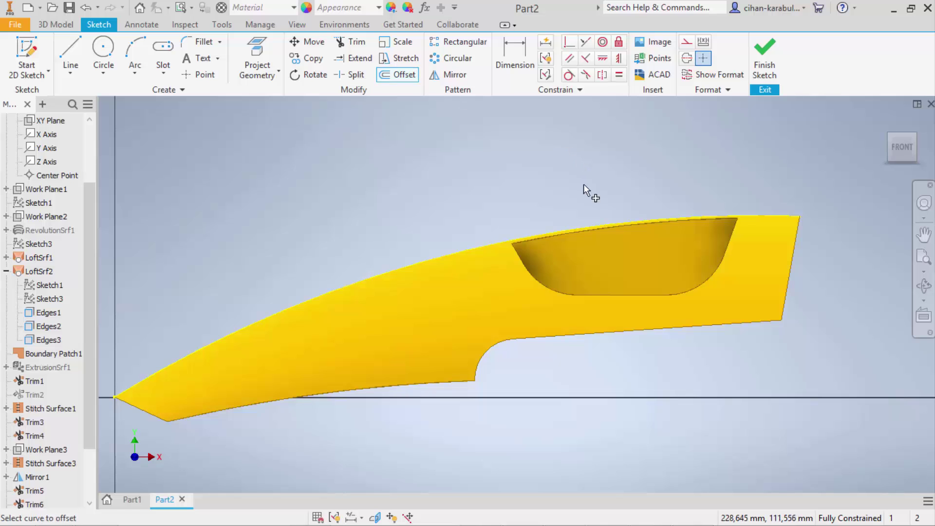
left_click(585, 226)
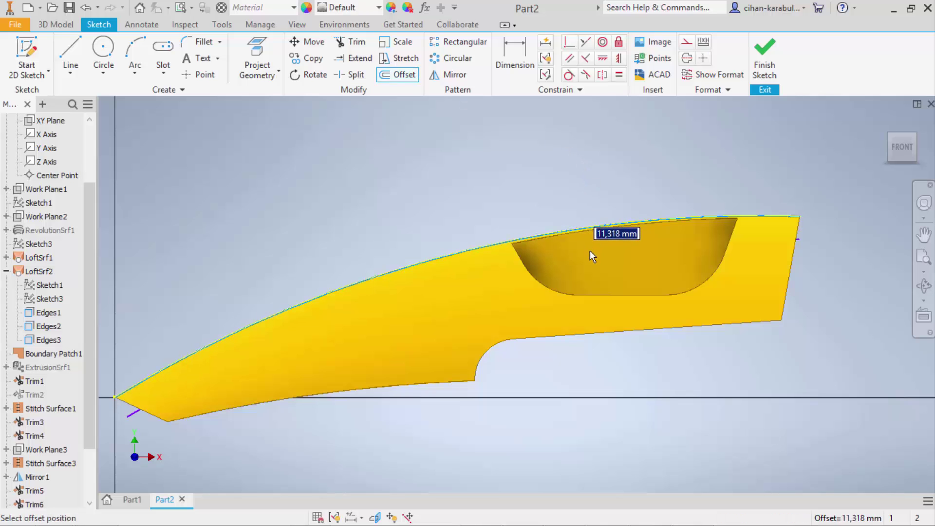
key("Return")
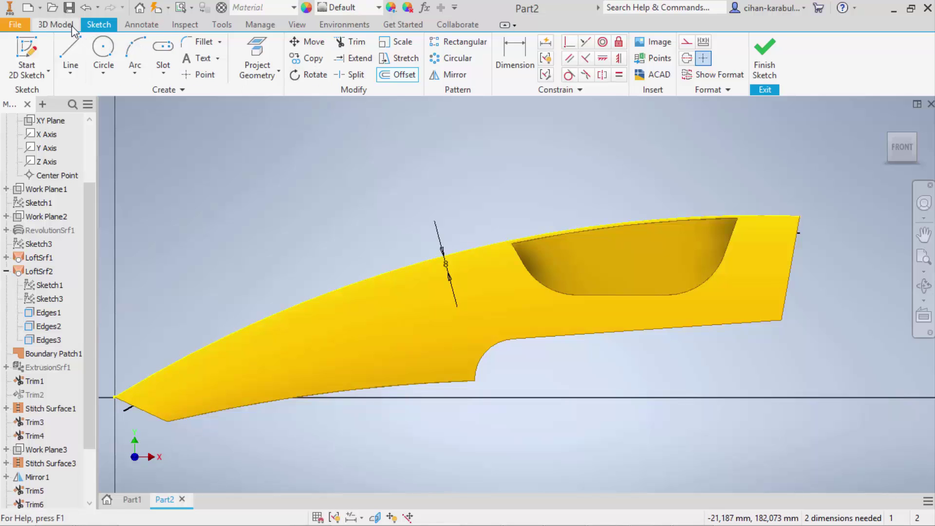
left_click(295, 25)
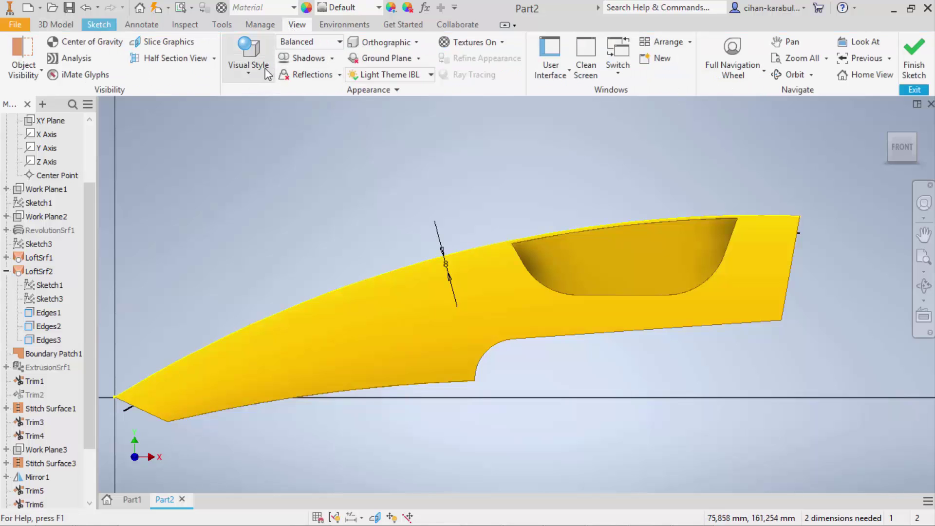
left_click(262, 73)
left_click(303, 207)
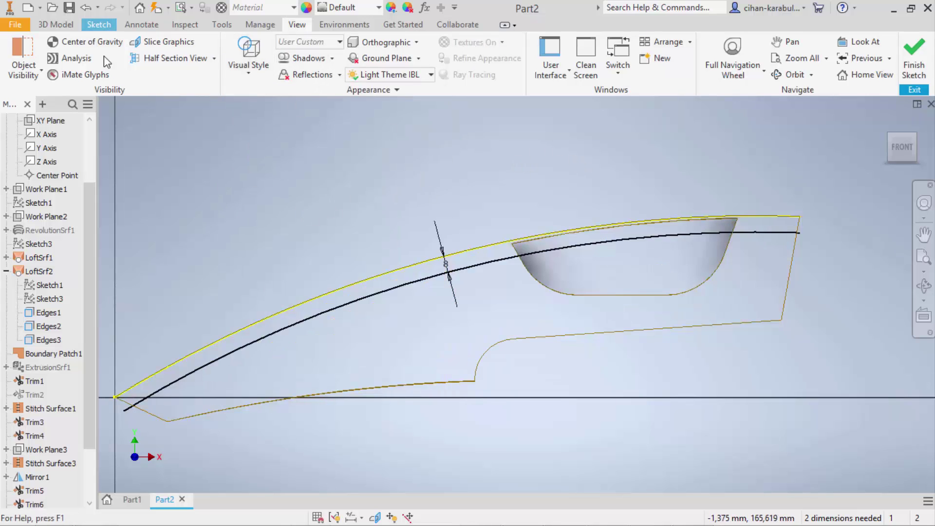
left_click(85, 26)
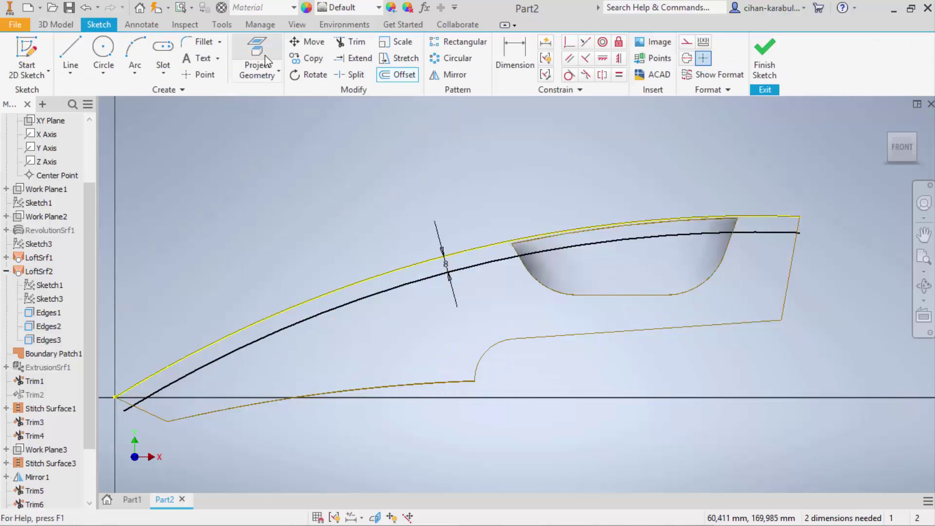
Project the cockpit opening's left, bottom, bottom-right and right edges into the sketch
left_click(407, 79)
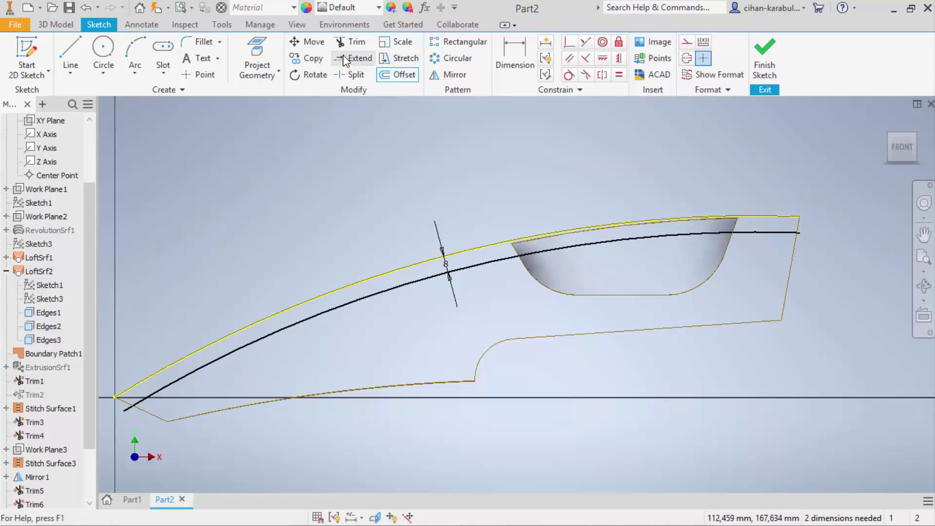
left_click(267, 53)
scroll(599, 263, "up", 2)
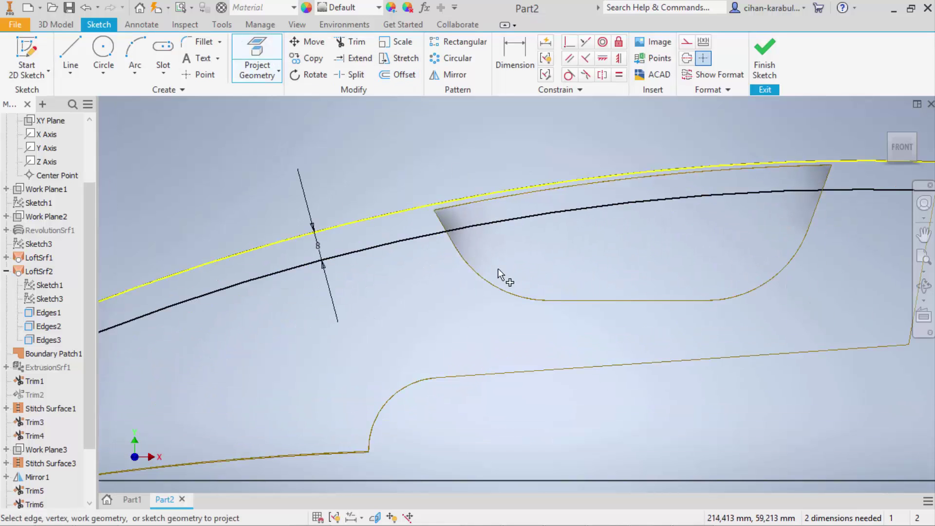
left_click(449, 244)
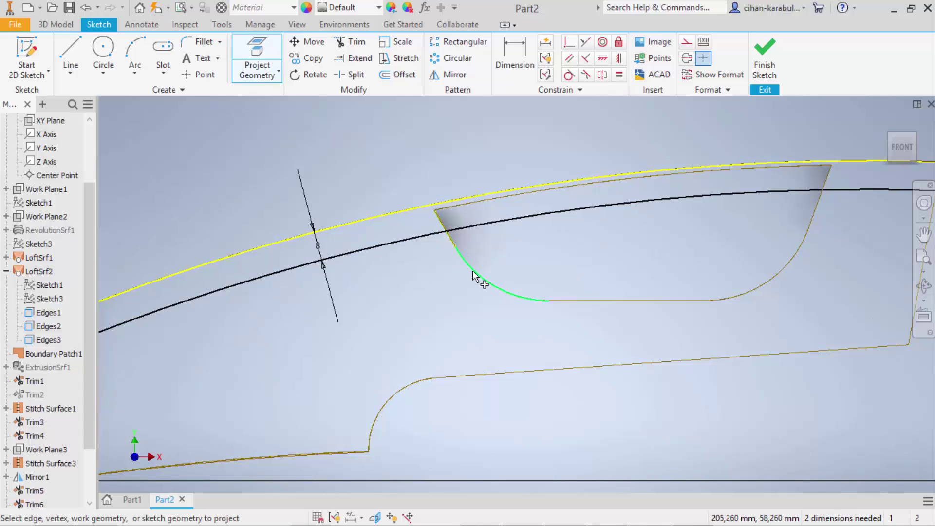
left_click(571, 301)
left_click(734, 295)
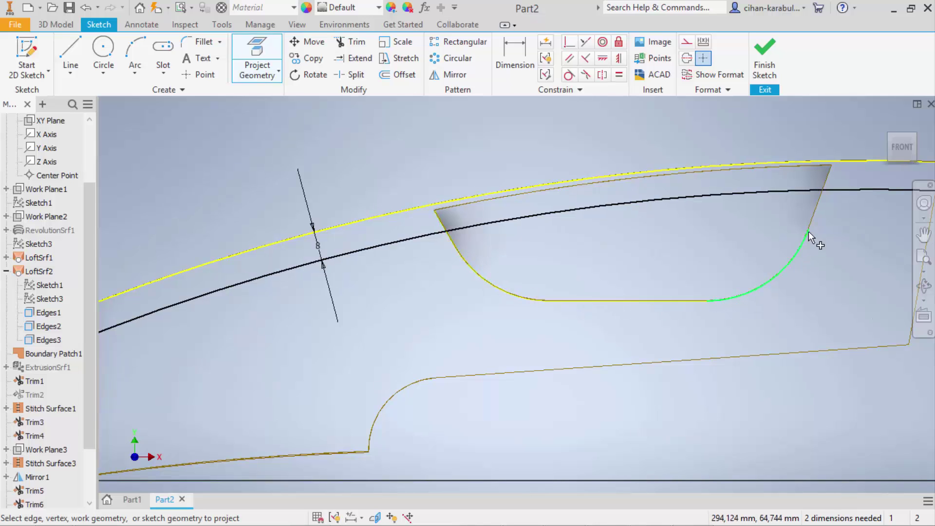
left_click(814, 224)
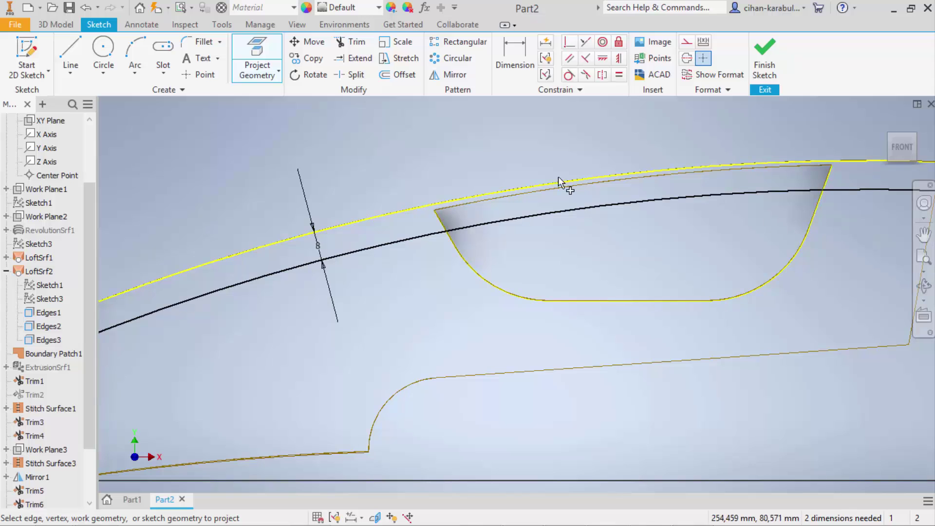
Offset the projected cockpit loop 6.199 mm inward
left_click(413, 81)
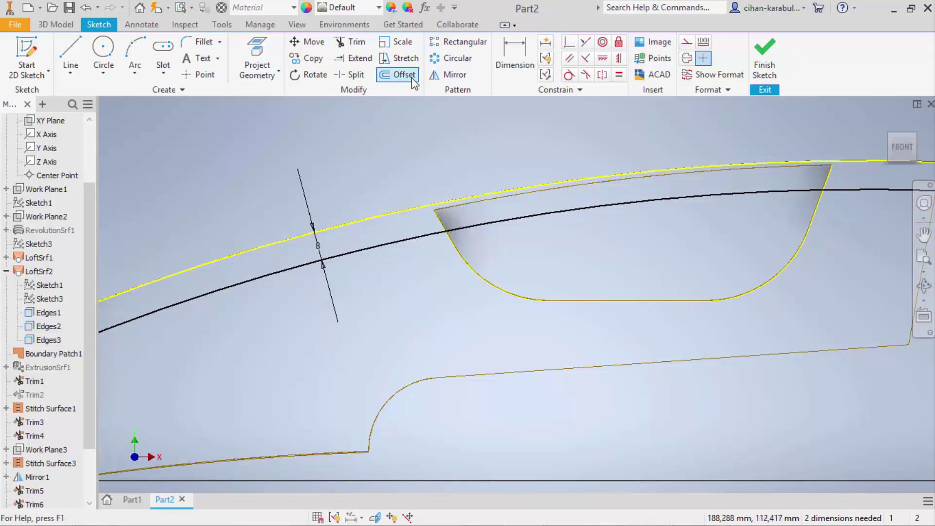
left_click(447, 226)
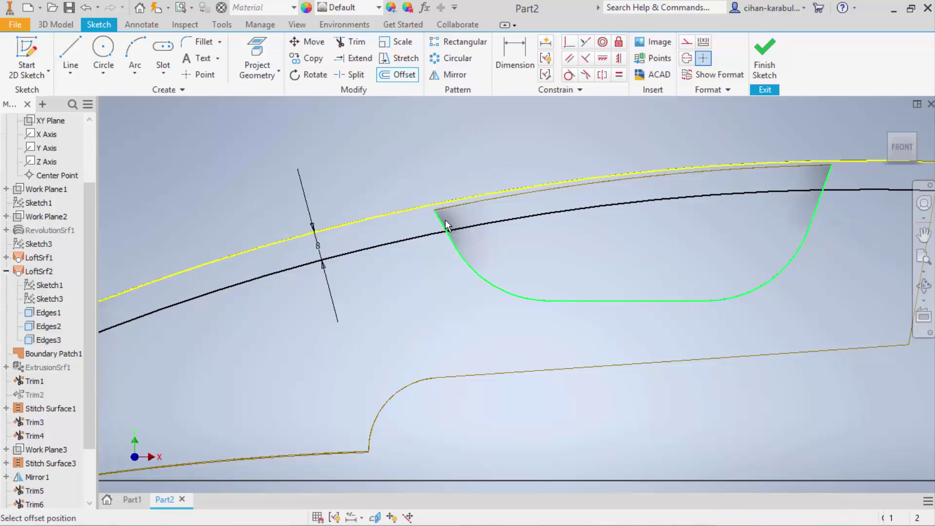
left_click(473, 234)
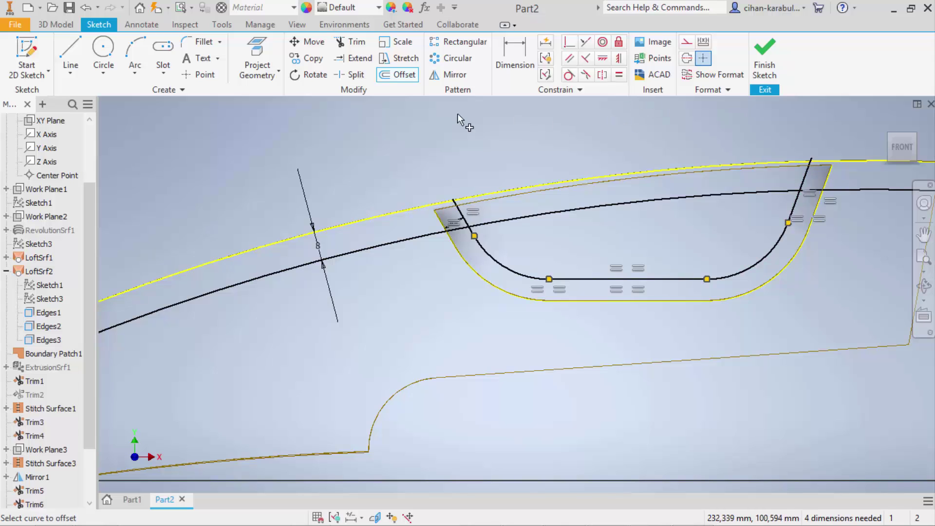
left_click(352, 42)
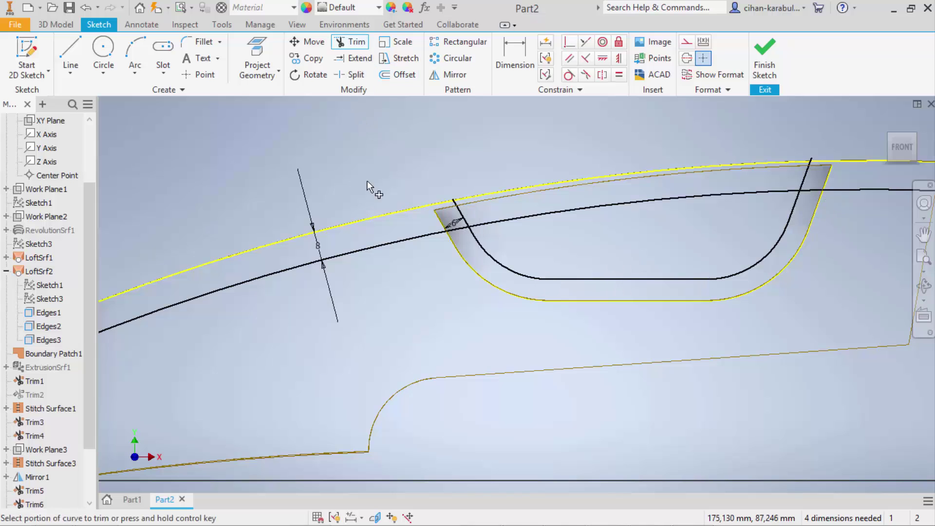
Trim the overhanging offset pieces on the left side of the cockpit outline
scroll(482, 212, "down", 2)
left_click(394, 249)
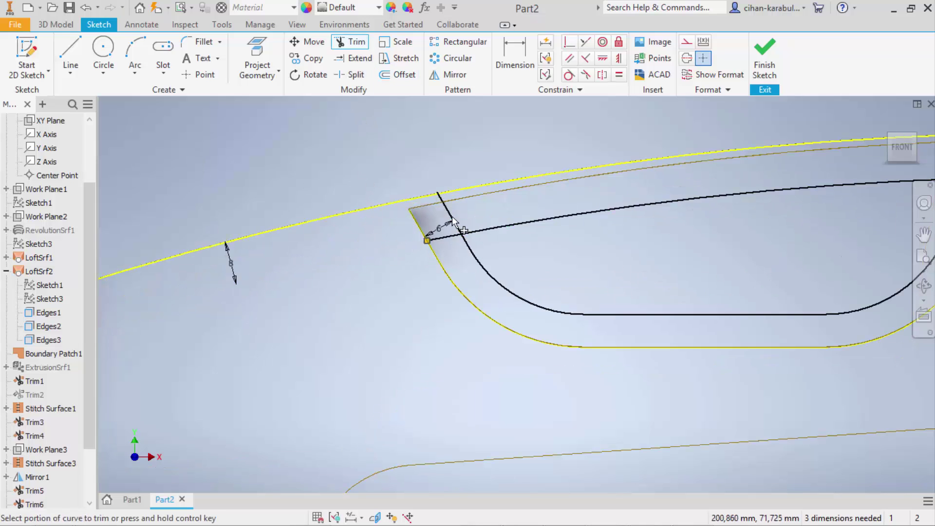
scroll(455, 224, "down", 1)
scroll(441, 263, "down", 1)
left_click(440, 262)
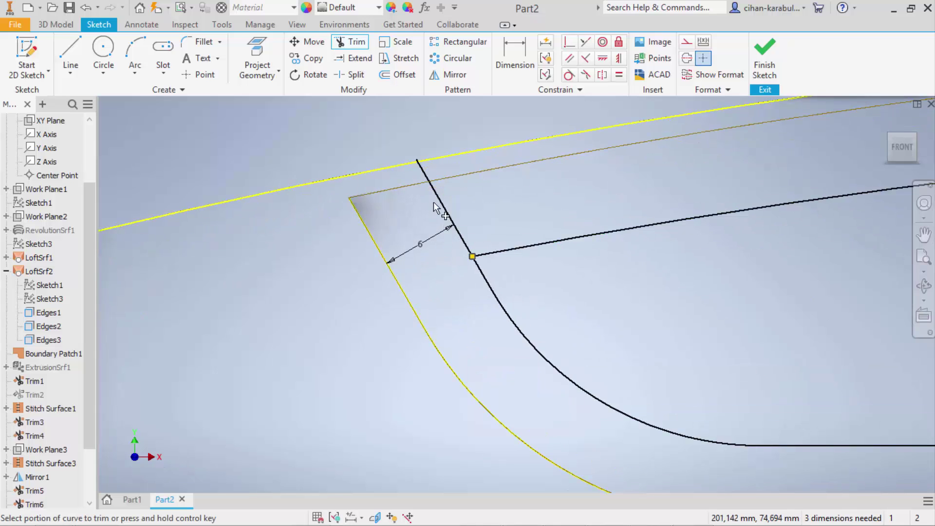
scroll(421, 161, "down", 2)
scroll(419, 156, "down", 2)
scroll(410, 163, "down", 1)
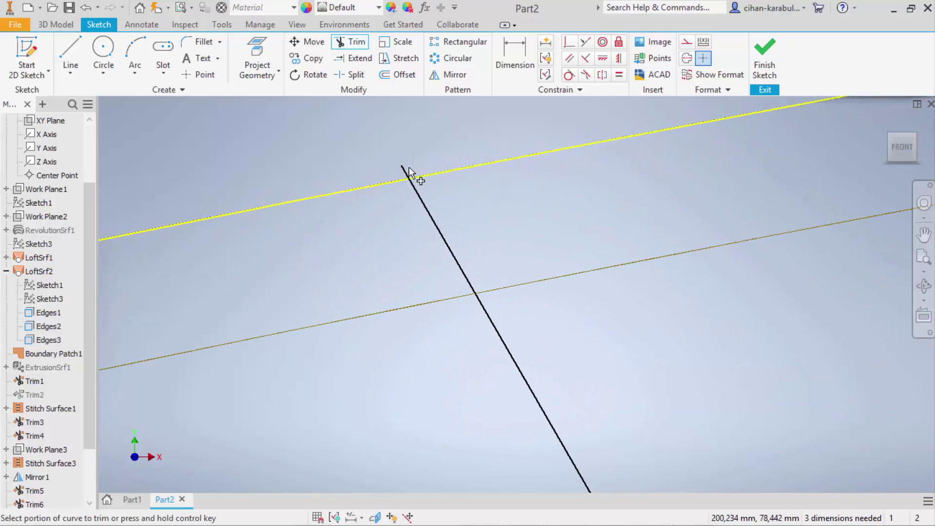
left_click(431, 211)
Trim the line and curve overhangs on the right side near the top line
scroll(429, 217, "up", 3)
scroll(438, 229, "up", 2)
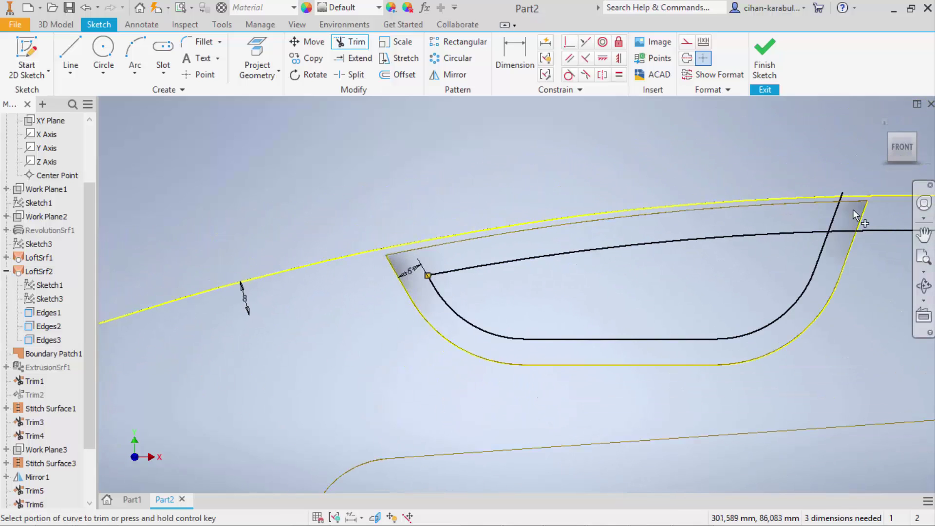
scroll(717, 246, "down", 2)
scroll(762, 255, "up", 3)
scroll(760, 249, "down", 3)
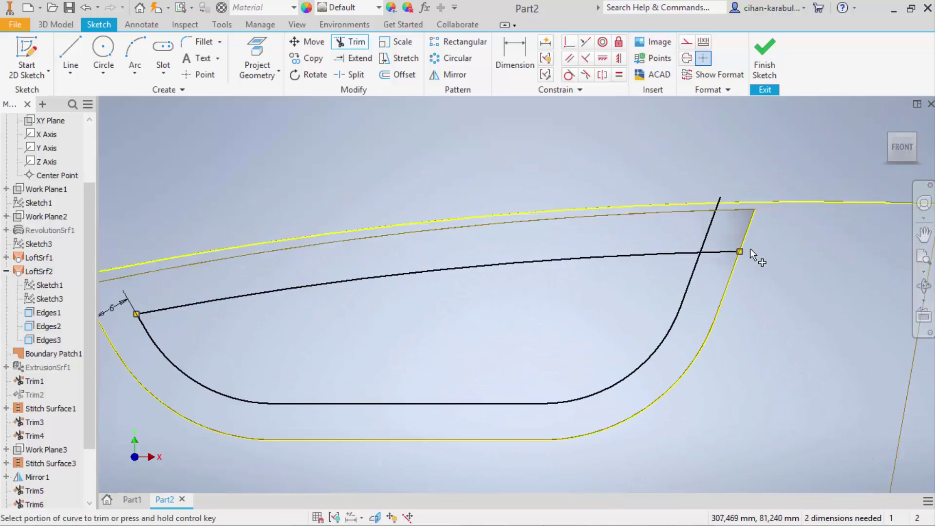
left_click(731, 255)
scroll(728, 196, "down", 2)
left_click(714, 198)
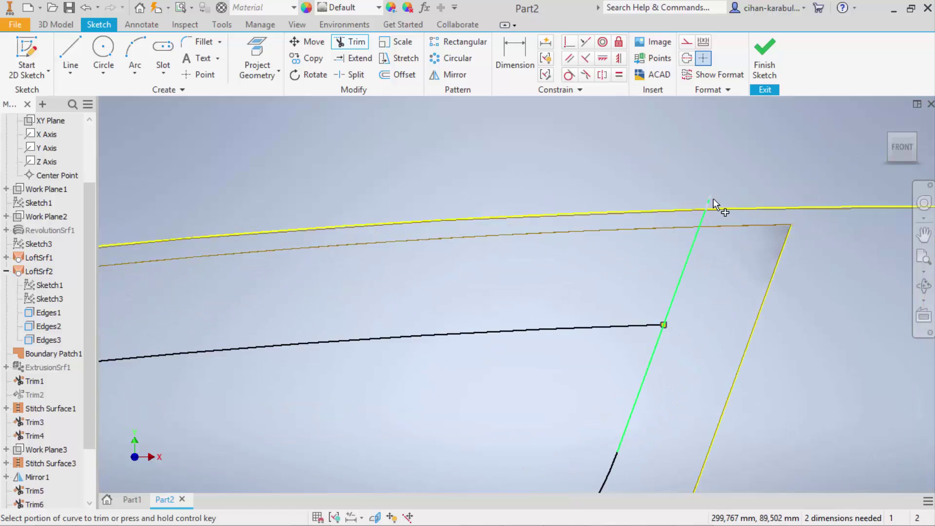
left_click(706, 216)
scroll(712, 233, "up", 3)
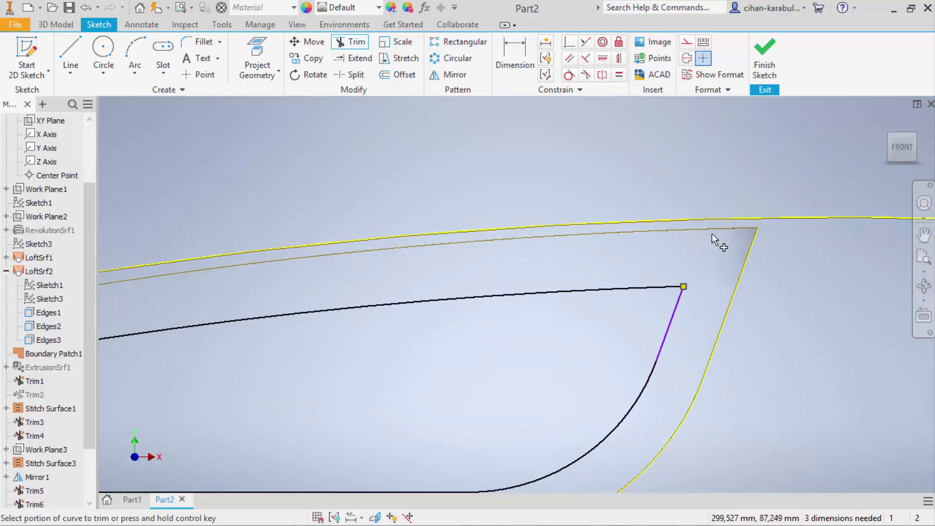
key("Escape")
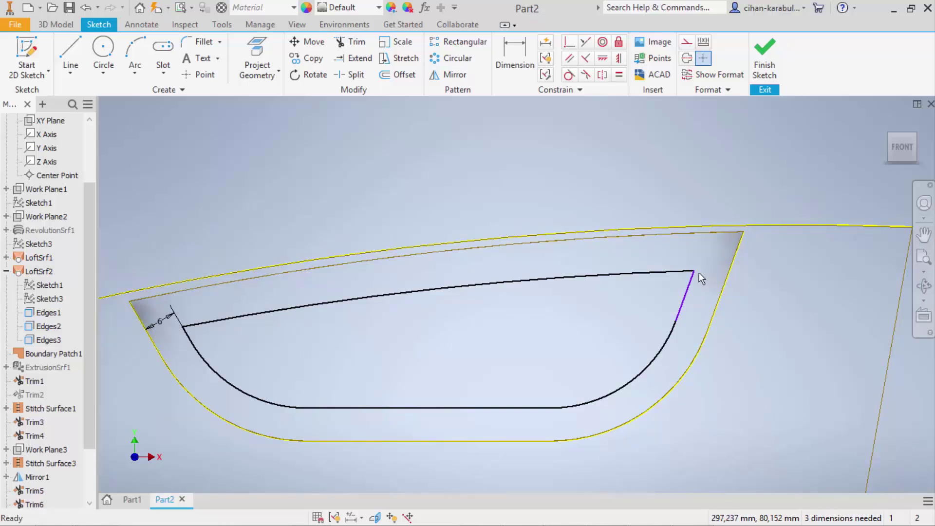
Make the short straight line tangent to its adjoining arcs
left_click_drag(697, 272, 728, 269)
key("ctrl+z")
left_click(570, 75)
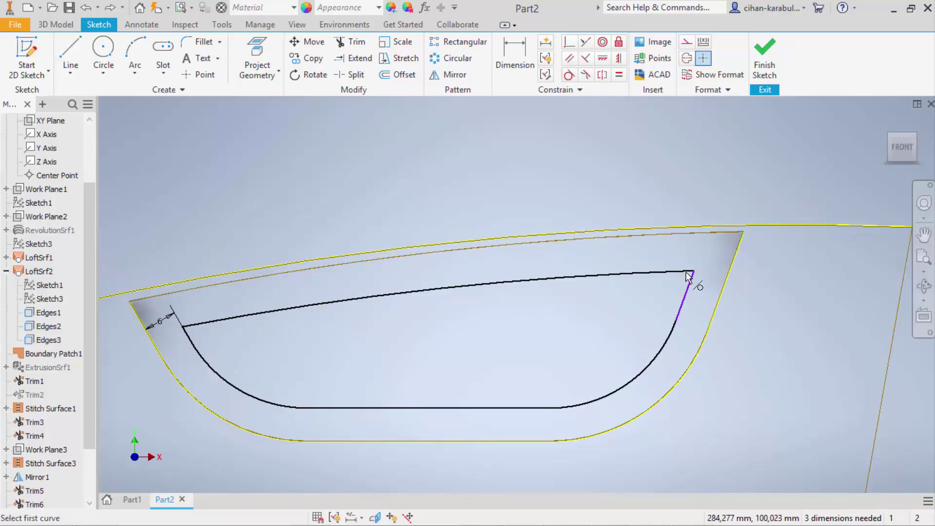
left_click(684, 308)
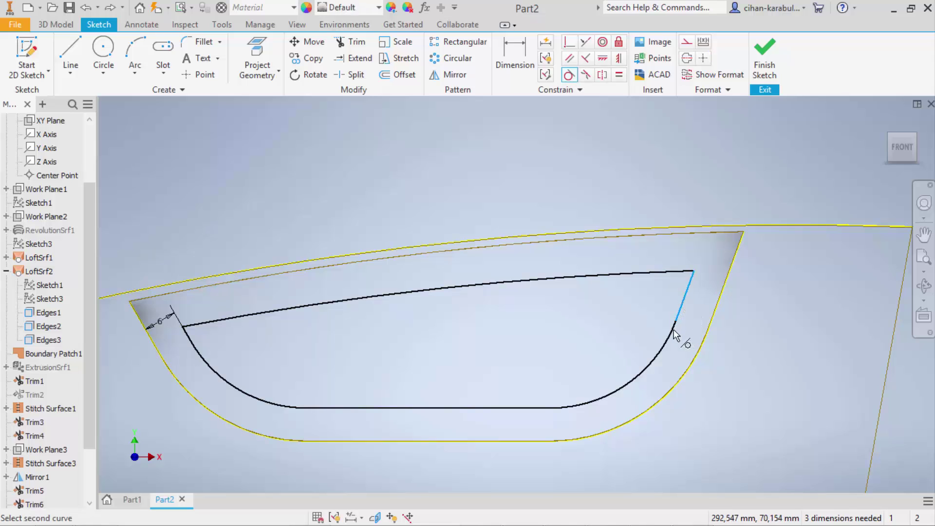
left_click(674, 332)
left_click(684, 312)
left_click(673, 334)
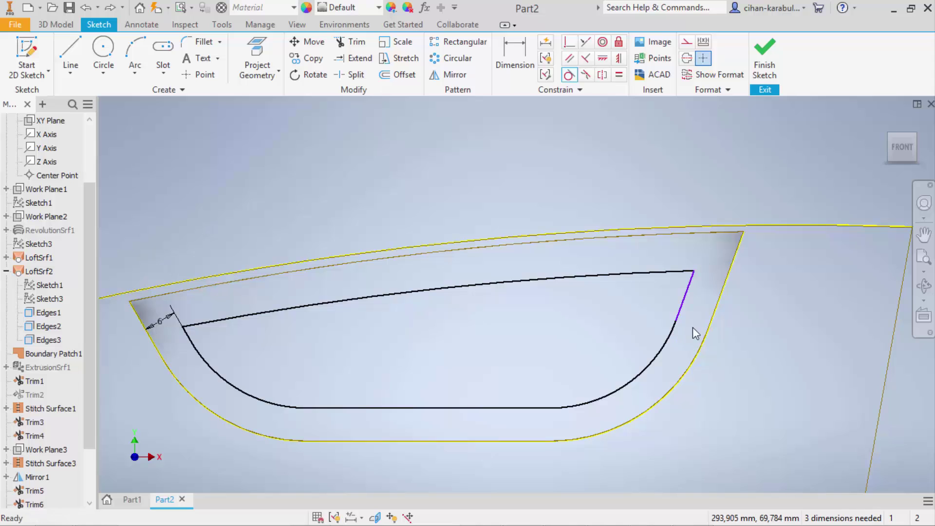
Make the outer, bottom and left line-arc pairs tangent and set the top line to construction
left_click(720, 318)
left_click(702, 360)
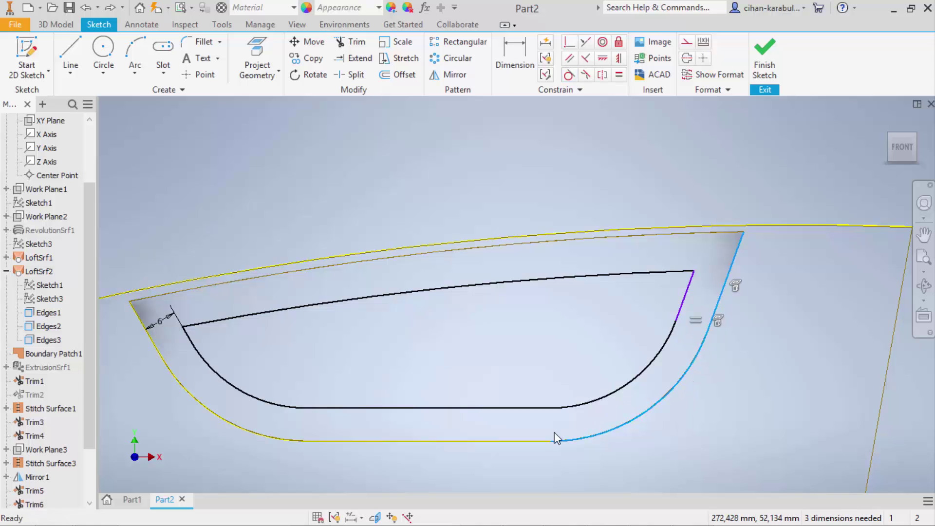
left_click(537, 439)
left_click(237, 423)
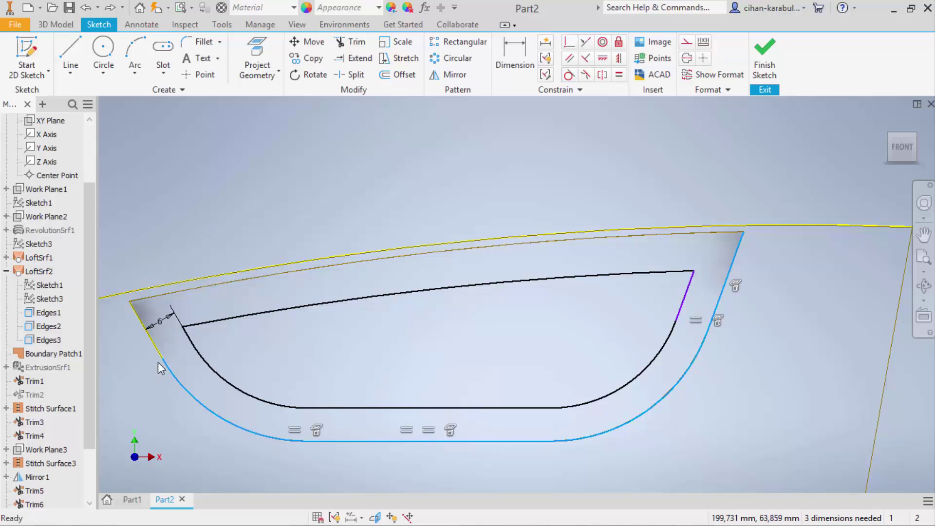
left_click(159, 350)
key("Escape")
left_click(756, 223)
left_click(688, 42)
Finish the cockpit sketch and orbit to an angled view of the outline
left_click(765, 54)
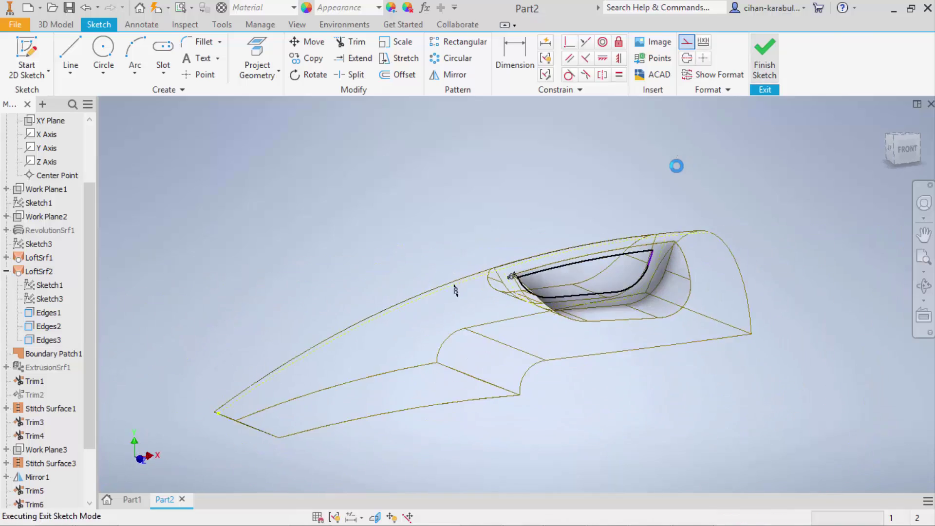
scroll(639, 192, "up", 3)
mouse_move(593, 236)
middle_mouse_down("shift")
mouse_move(562, 239)
mouse_move(551, 253)
middle_mouse_up("shift")
scroll(324, 355, "up", 3)
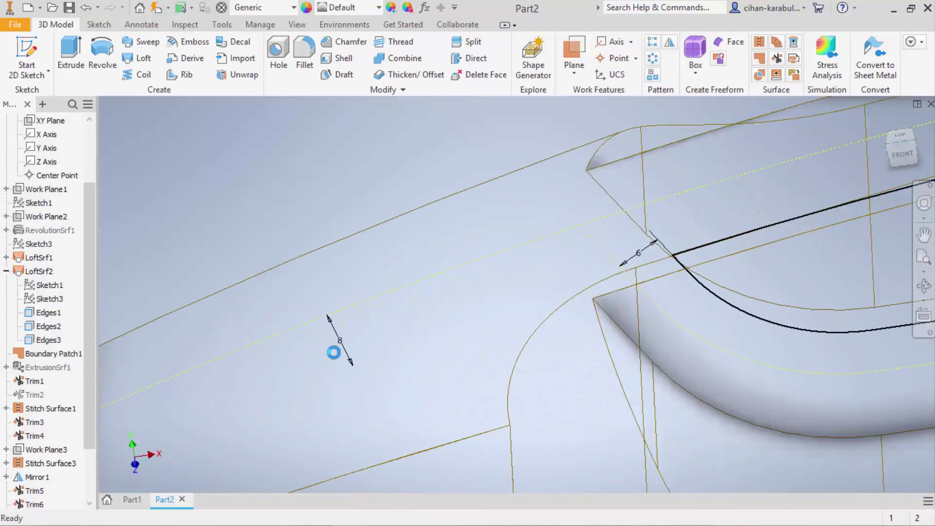
scroll(360, 348, "down", 1)
scroll(396, 346, "down", 1)
middle_click_drag(589, 198, 591, 212, "shift")
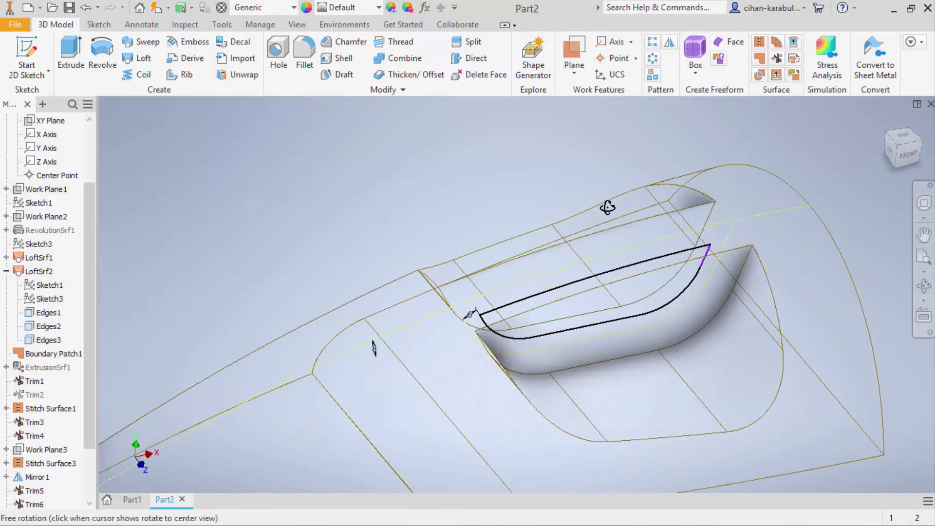
Extrude the cockpit outline as a symmetric surface with distance 30 mm
left_click(70, 54)
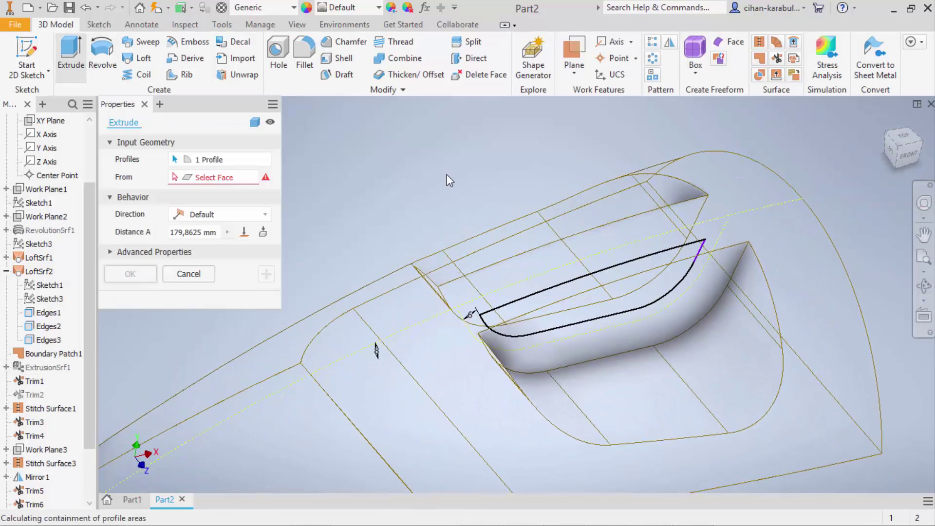
left_click(233, 223)
left_click(214, 254)
left_click(214, 233)
left_click(255, 123)
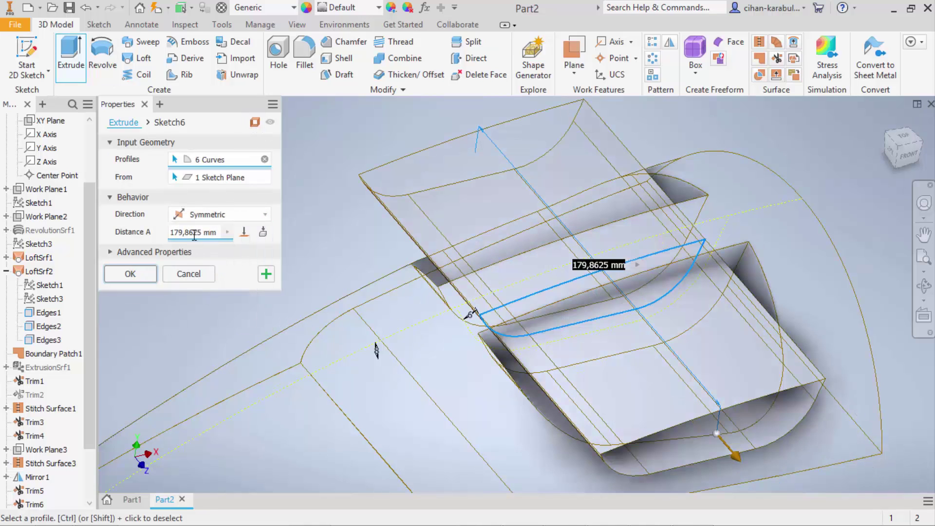
type("30")
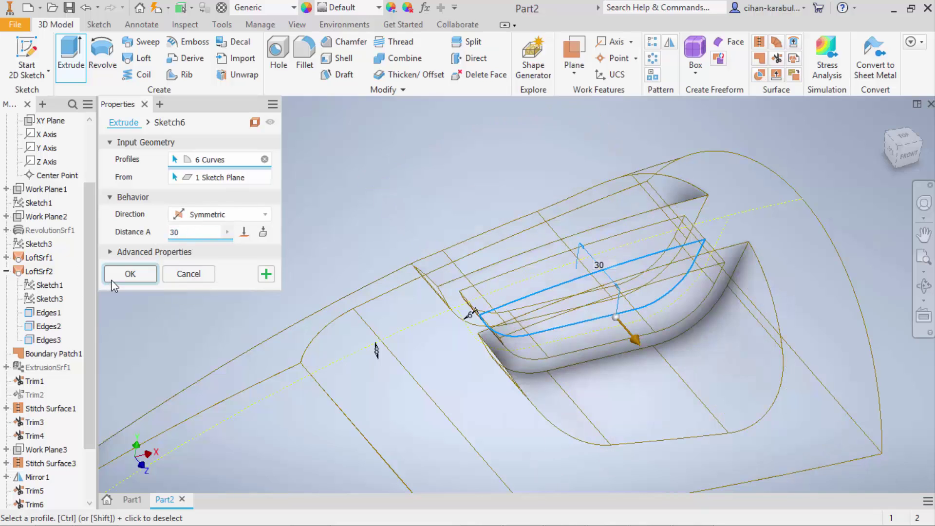
left_click(112, 282)
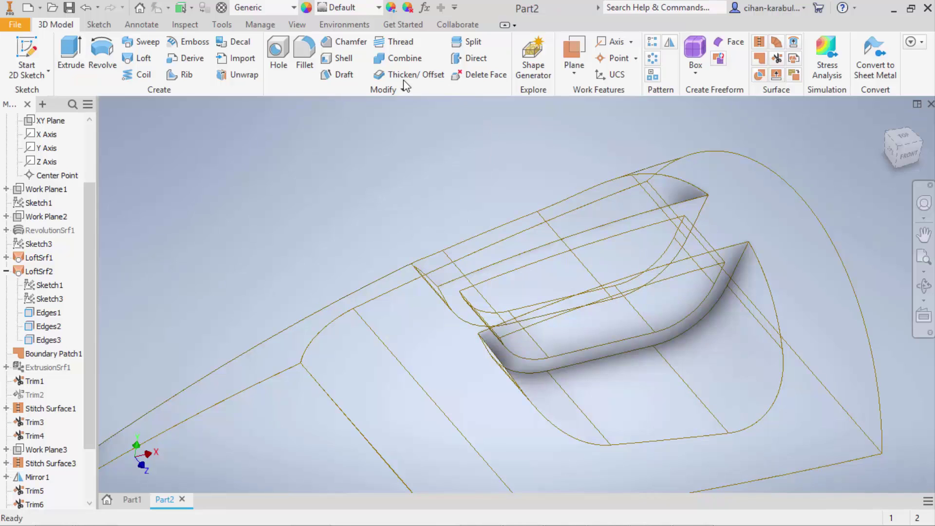
Set the visual style to Shaded with Edges
left_click(298, 25)
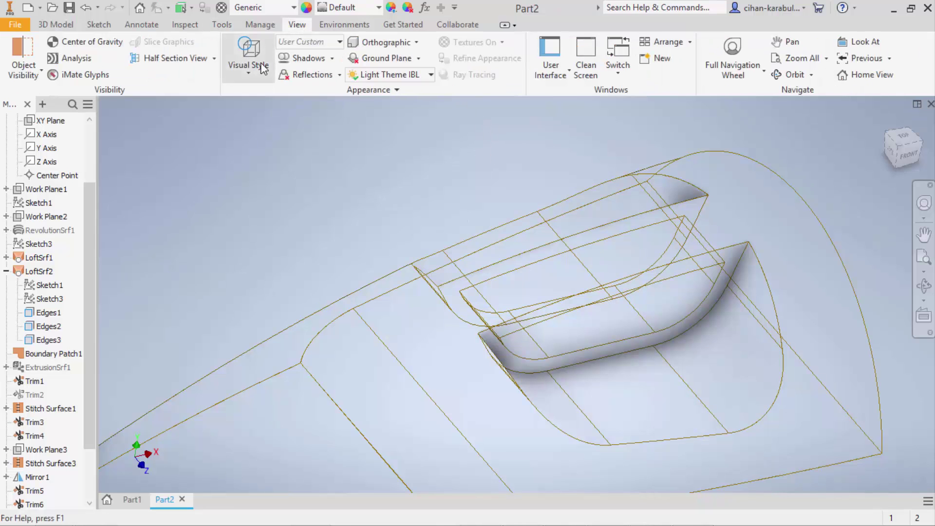
left_click(262, 68)
left_click(262, 150)
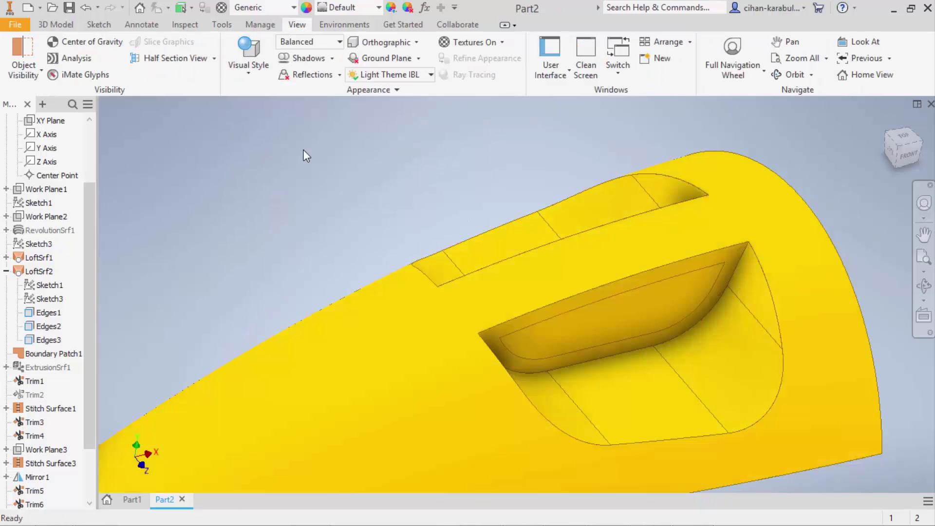
left_click(56, 25)
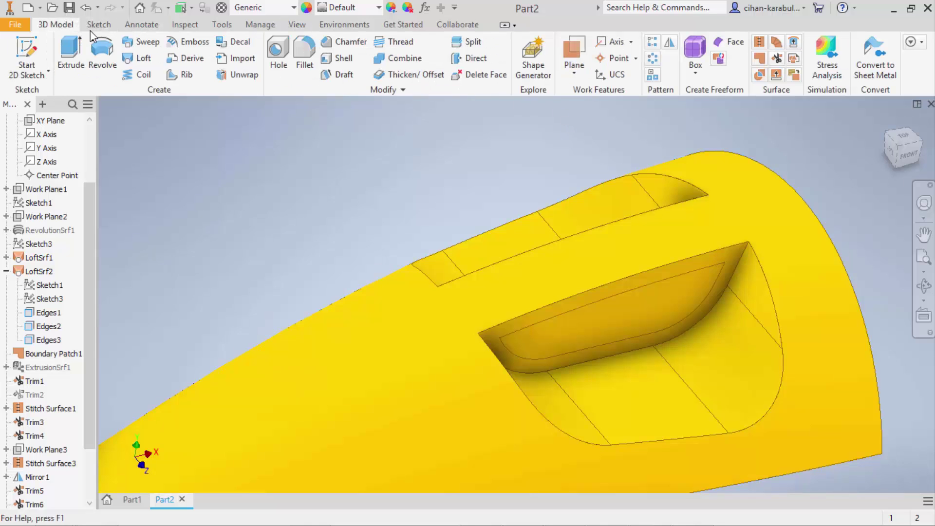
Surface-trim the body shell with the extruded outline to cut the cockpit opening
left_click(777, 59)
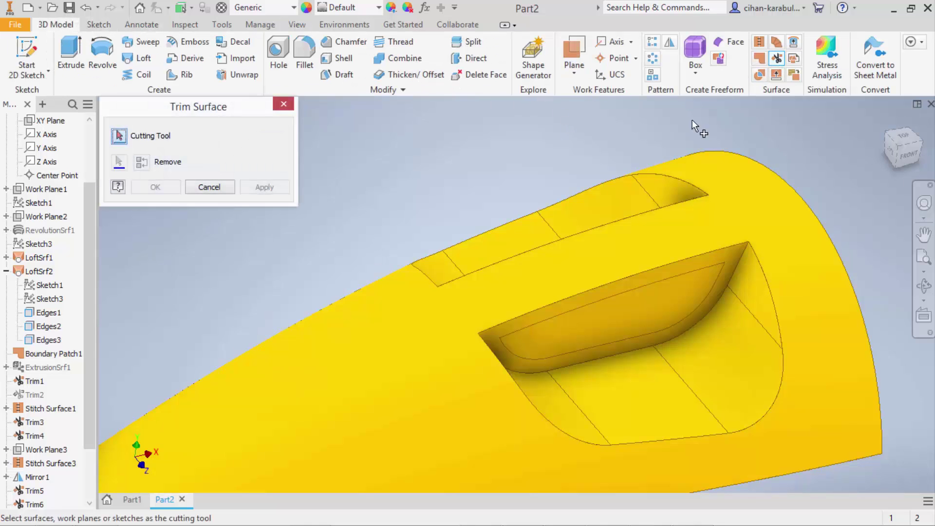
left_click(719, 274)
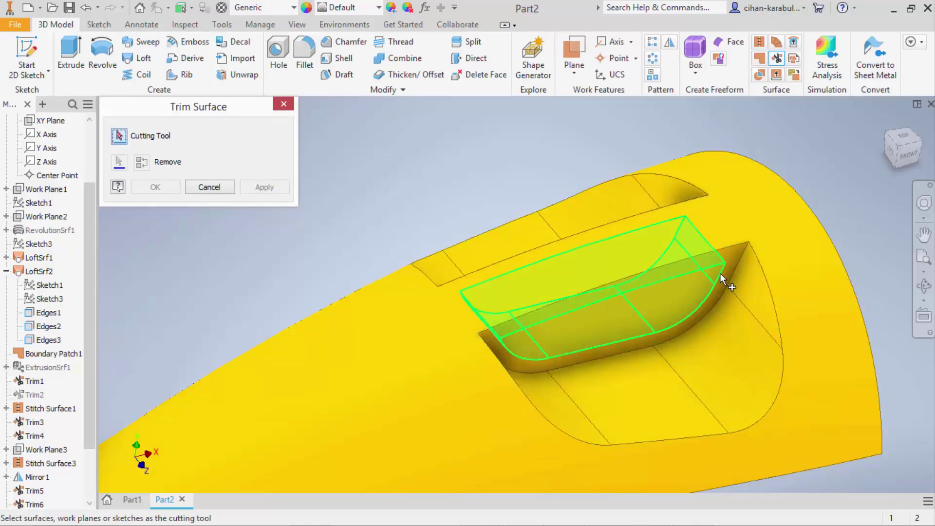
mouse_move(632, 284)
middle_mouse_down("shift")
mouse_move(366, 198)
mouse_move(592, 299)
mouse_move(592, 347)
middle_mouse_up("shift")
left_click(265, 186)
left_click(597, 303)
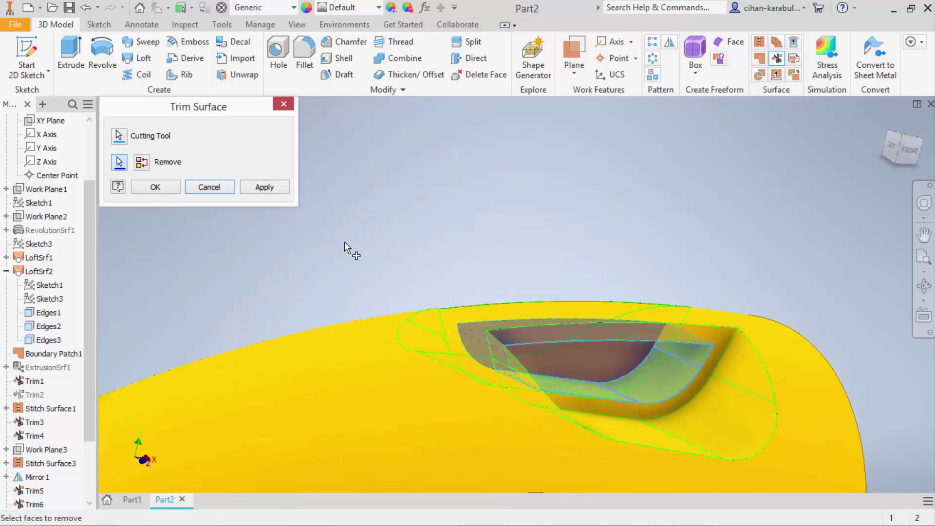
left_click(169, 185)
mouse_move(522, 250)
middle_mouse_down("shift")
mouse_move(530, 246)
mouse_move(484, 240)
mouse_move(562, 259)
mouse_move(560, 273)
mouse_move(718, 274)
mouse_move(659, 393)
mouse_move(673, 375)
mouse_move(639, 386)
mouse_move(633, 359)
mouse_move(658, 375)
middle_mouse_up("shift")
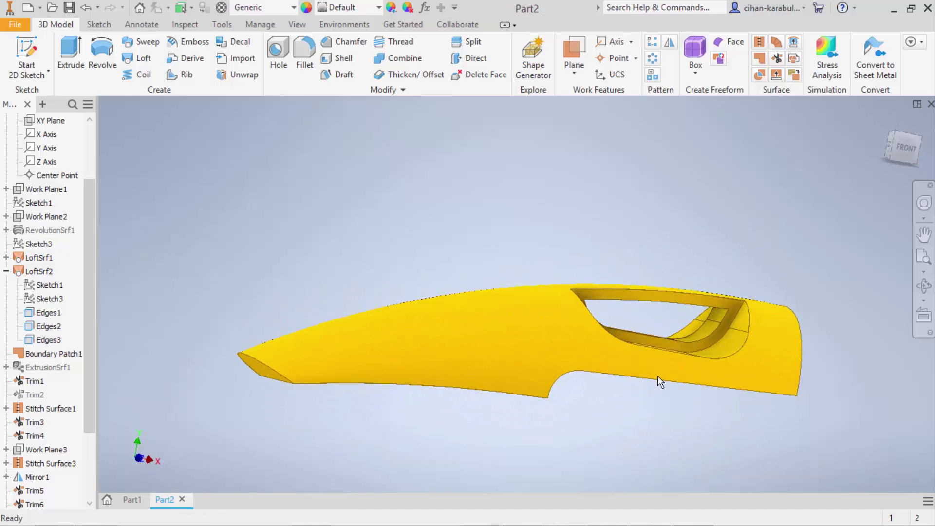
Start a new sketch on the XY Plane and switch to wireframe display
scroll(66, 188, "up", 2)
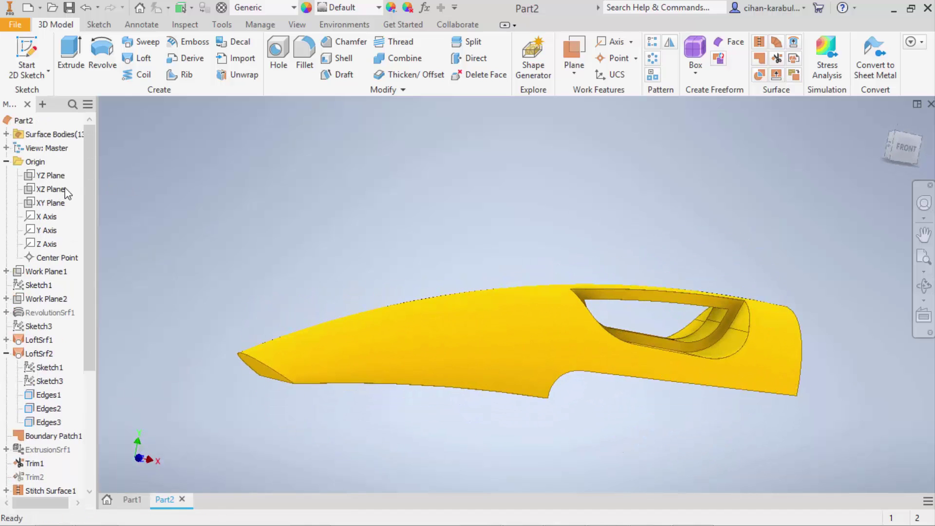
left_click(41, 57)
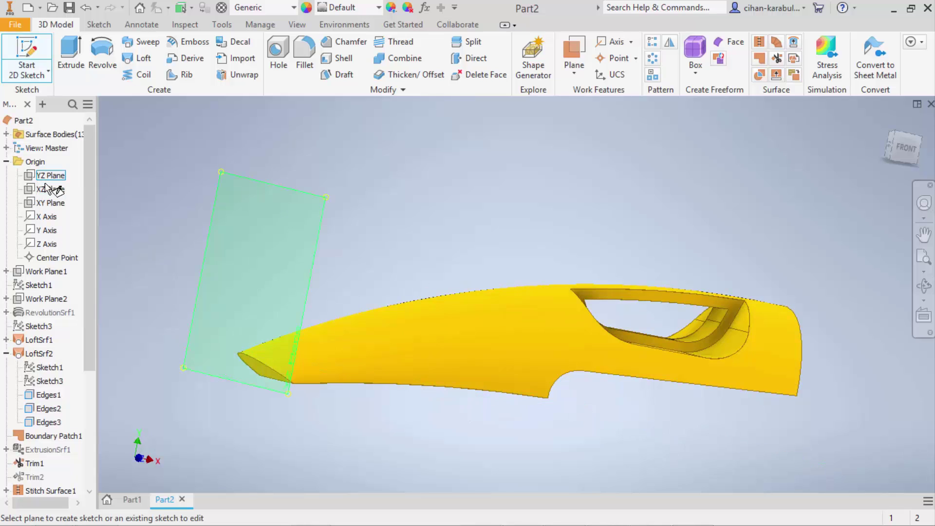
left_click(45, 202)
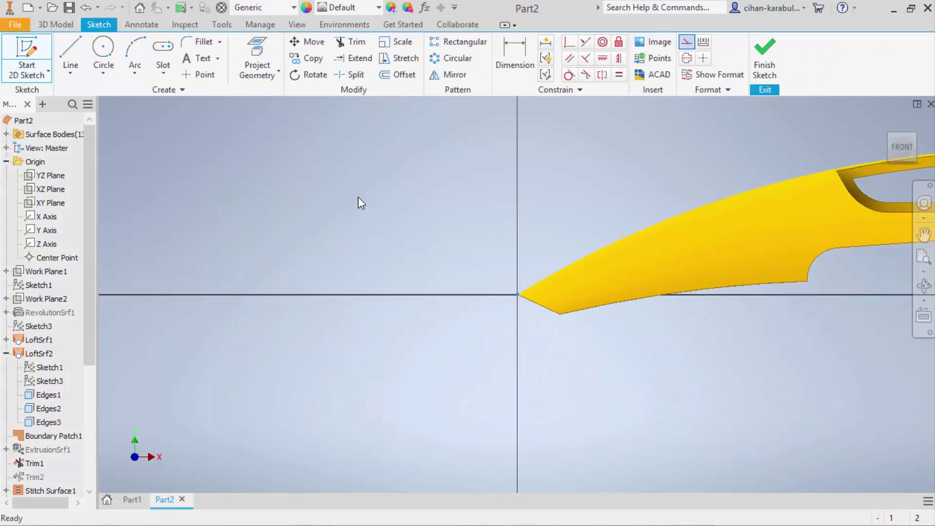
scroll(736, 154, "down", 3)
left_click(297, 24)
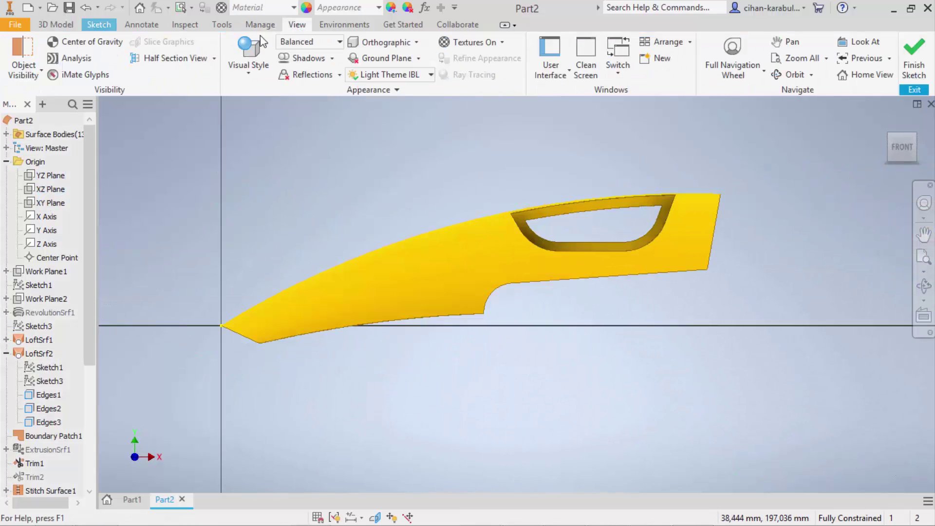
left_click(249, 59)
left_click(274, 204)
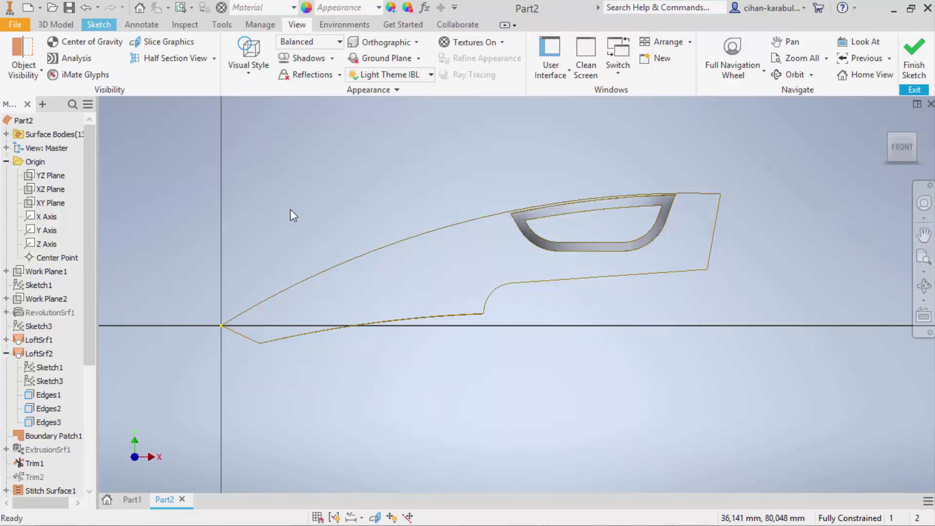
scroll(292, 210, "down", 2)
left_click(98, 24)
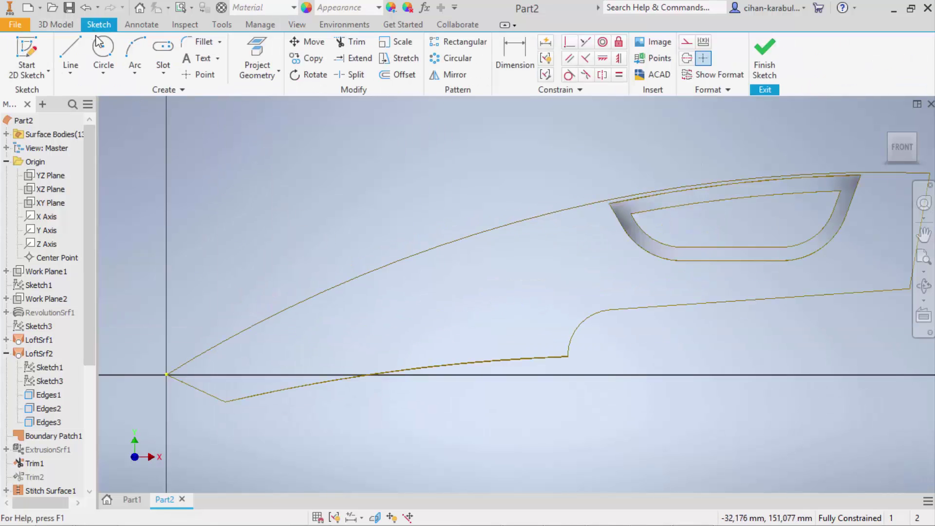
Draw an angled slot starting near the body's lower curve
left_click(162, 47)
scroll(344, 341, "down", 3)
left_click(338, 290)
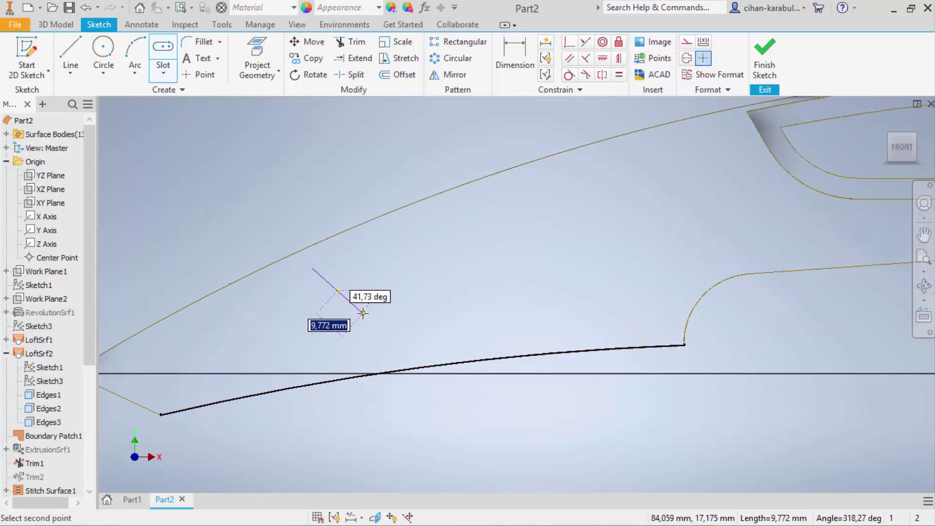
left_click(365, 313)
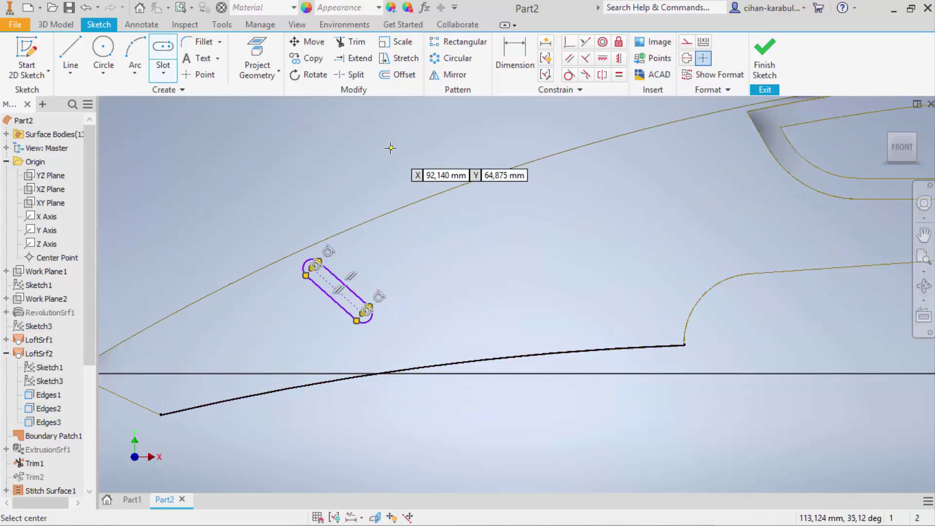
key("d")
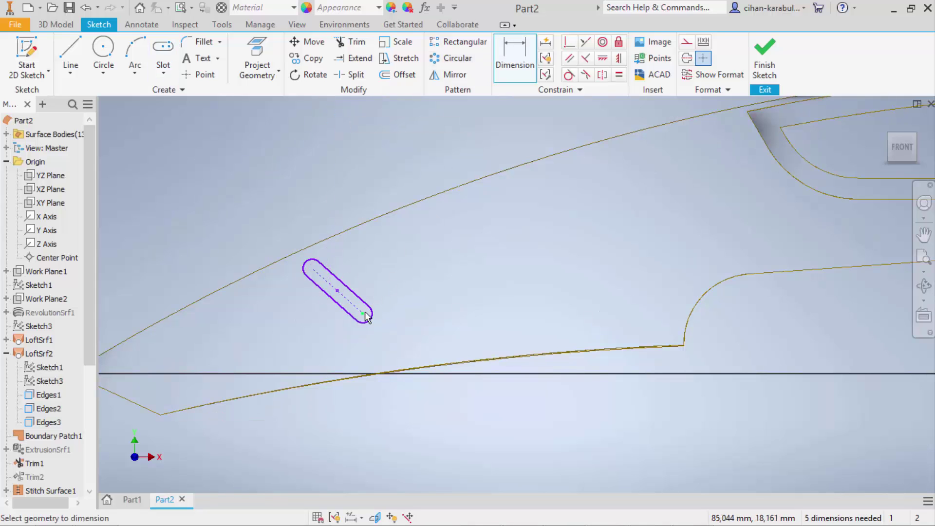
scroll(400, 321, "down", 2)
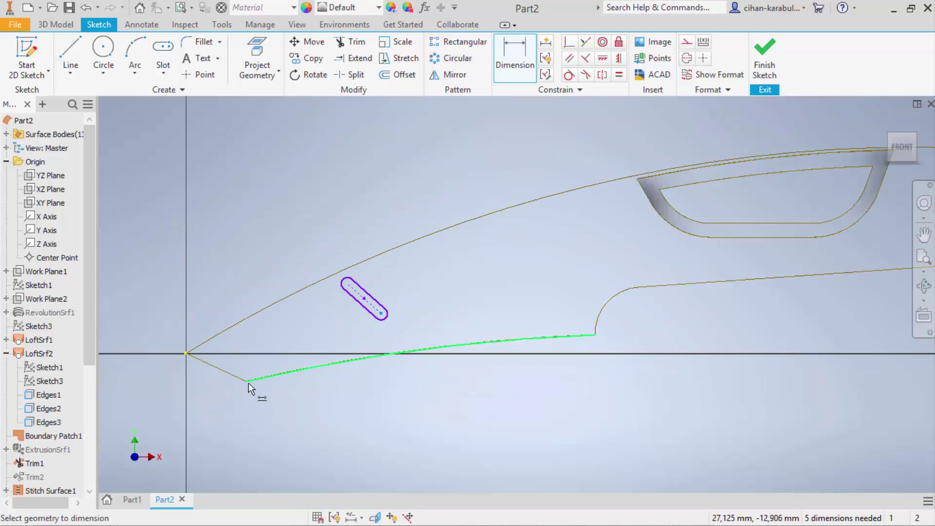
middle_click_drag(264, 389, 257, 382, "shift")
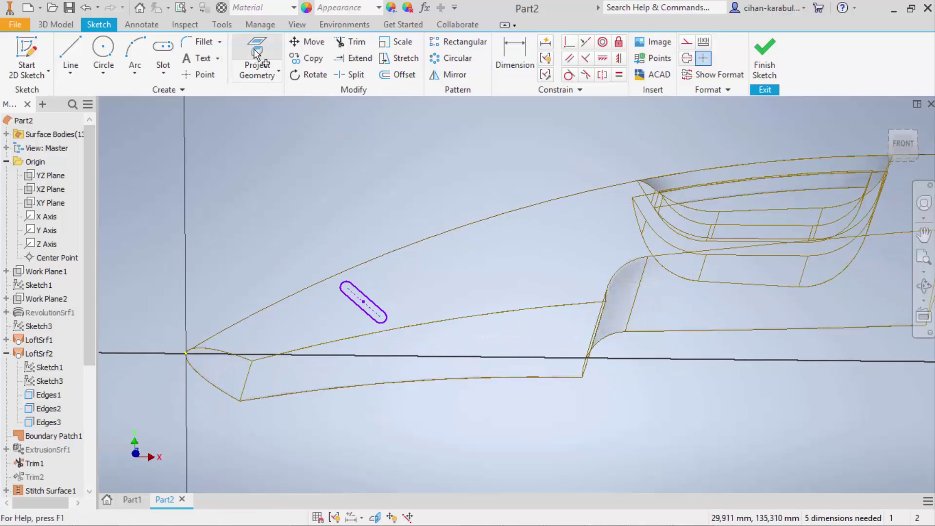
Project the lower front edge and place the slot 24,7 above and 92,4 along from it
left_click(257, 57)
left_click(253, 361)
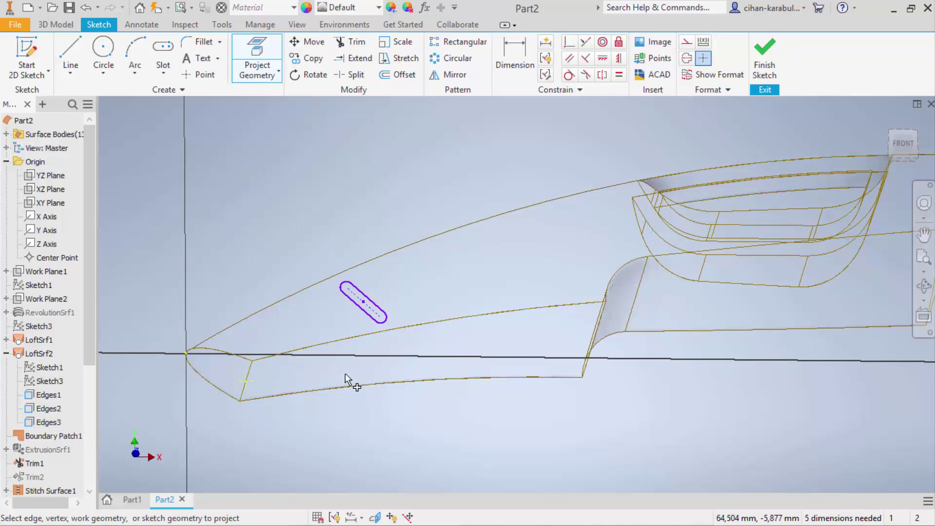
left_click(515, 56)
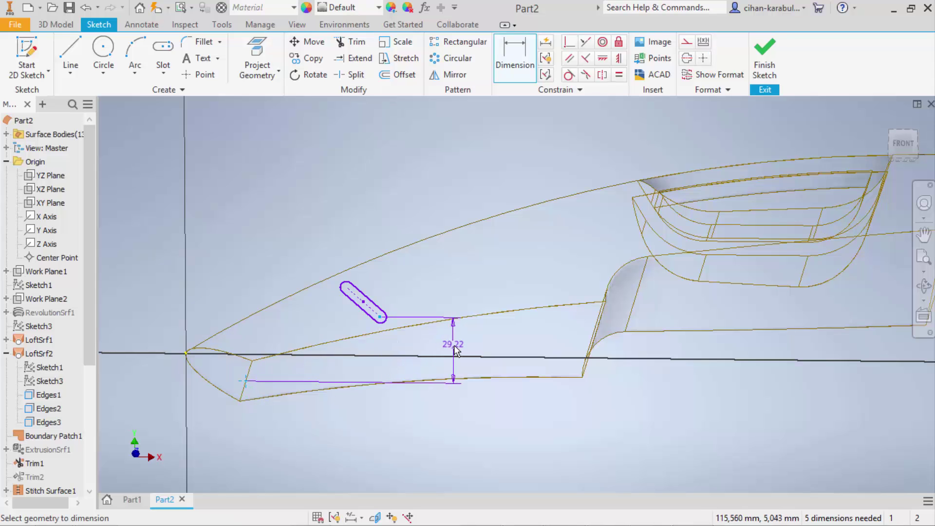
left_click(455, 347)
type("24,7")
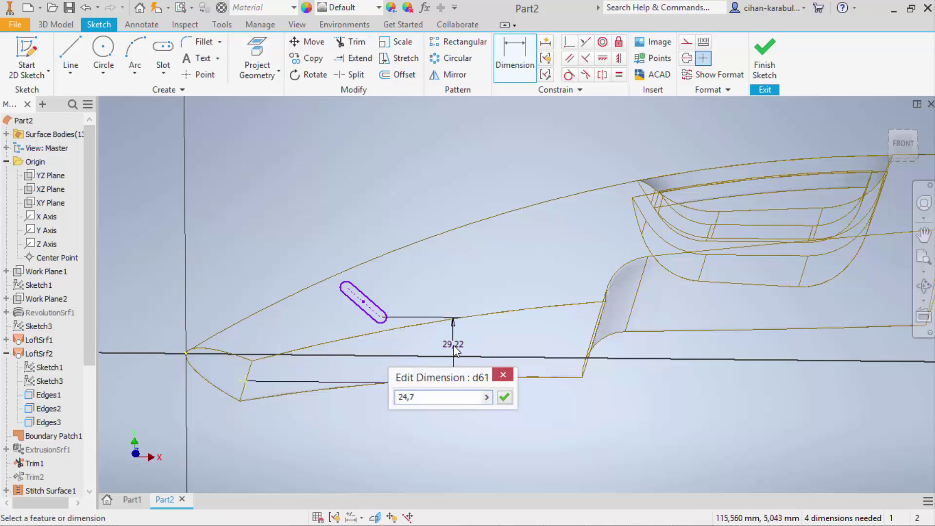
key("Return")
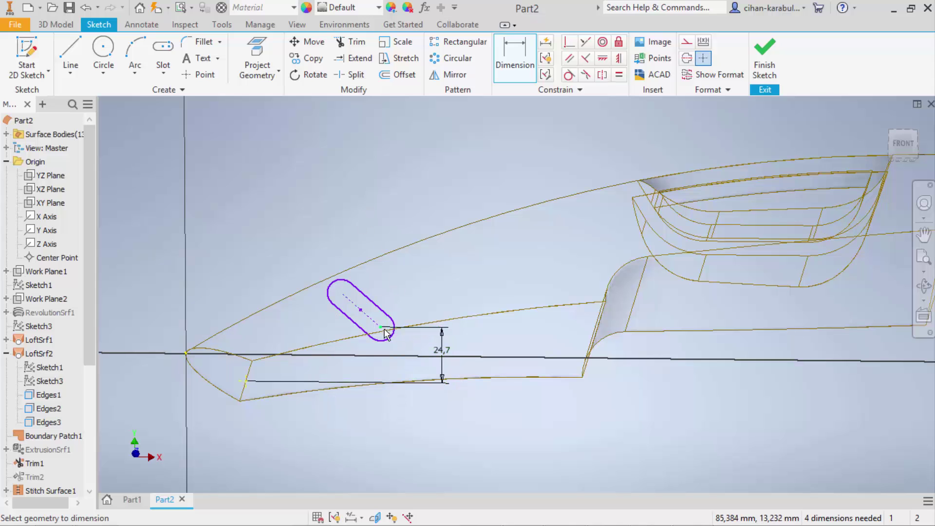
left_click(245, 381)
left_click(282, 422)
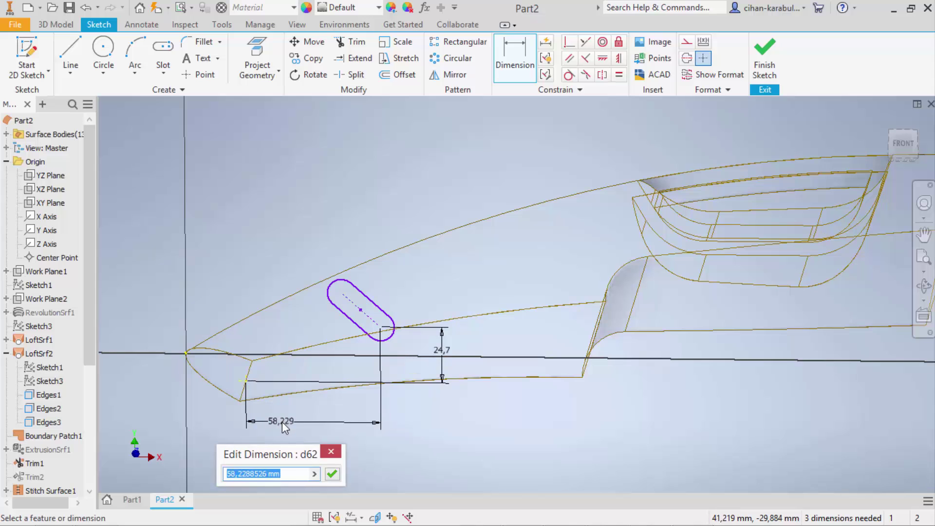
type("92,4")
key("Return")
Dimension the slot's end radius to 3
left_click(417, 290)
left_click(426, 265)
type("6")
key("Return")
double_click(469, 261)
type("3")
key("Return")
scroll(460, 307, "up", 2)
scroll(460, 306, "up", 2)
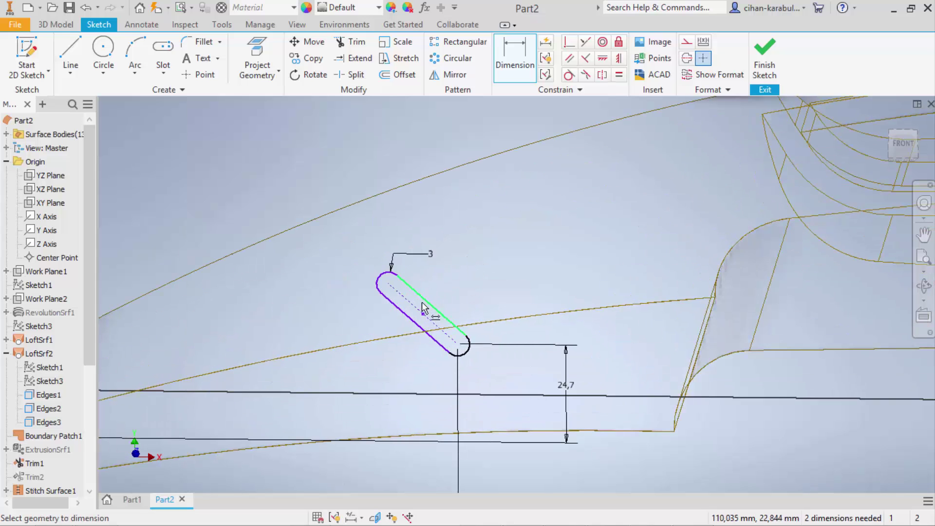
Give the slot an aligned length dimension of 20
left_click(375, 339)
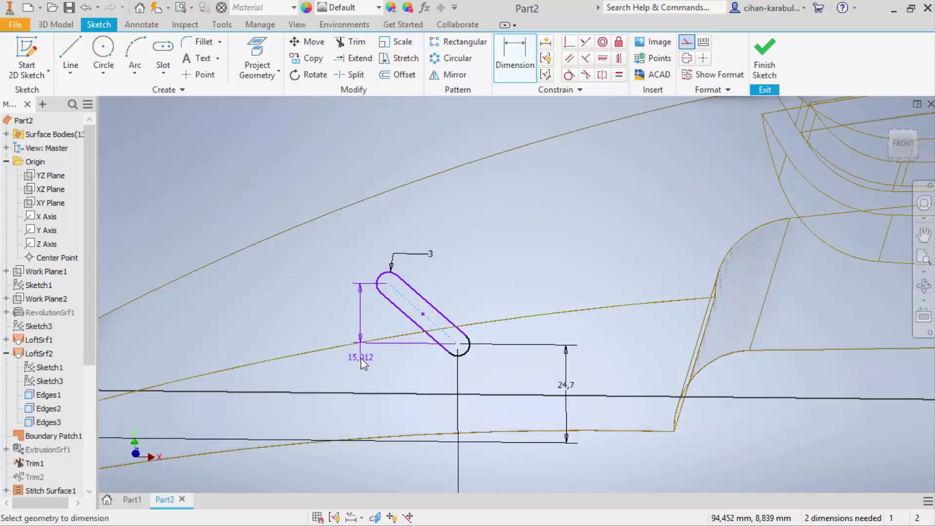
right_click(361, 358)
left_click(358, 181)
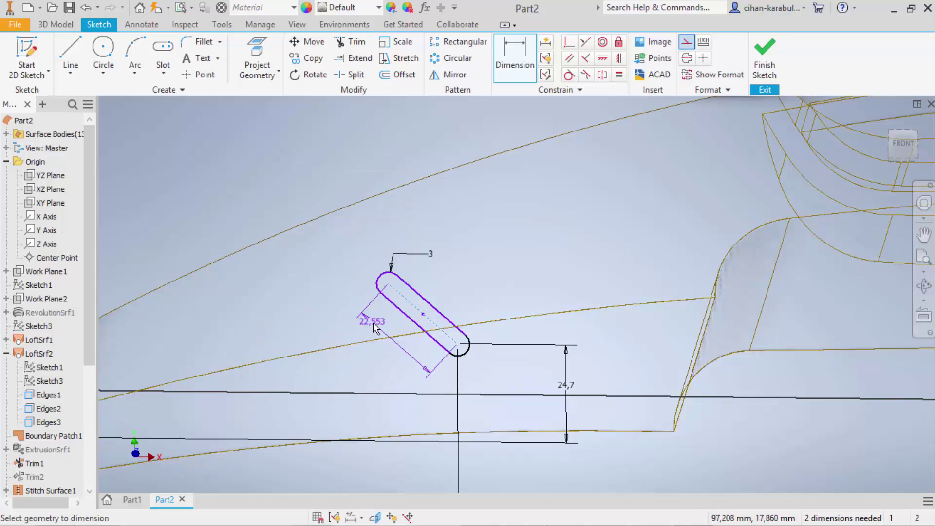
left_click(373, 326)
type("20")
key("Return")
scroll(510, 285, "down", 2)
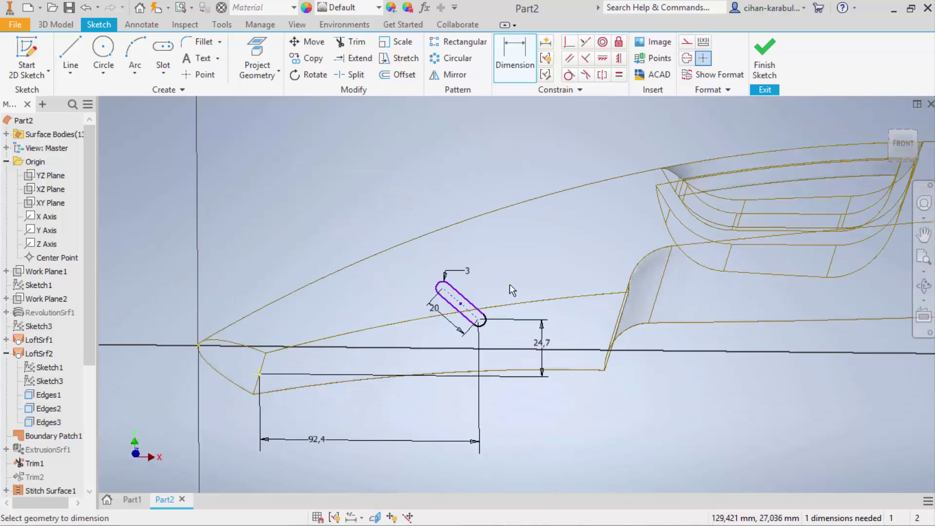
Draw a horizontal centerline running left from the origin
left_click(71, 51)
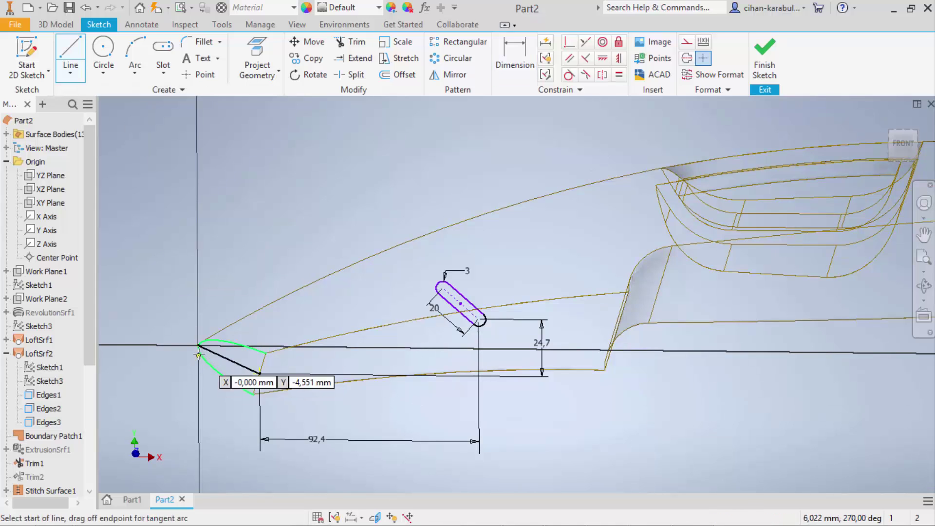
left_click(199, 346)
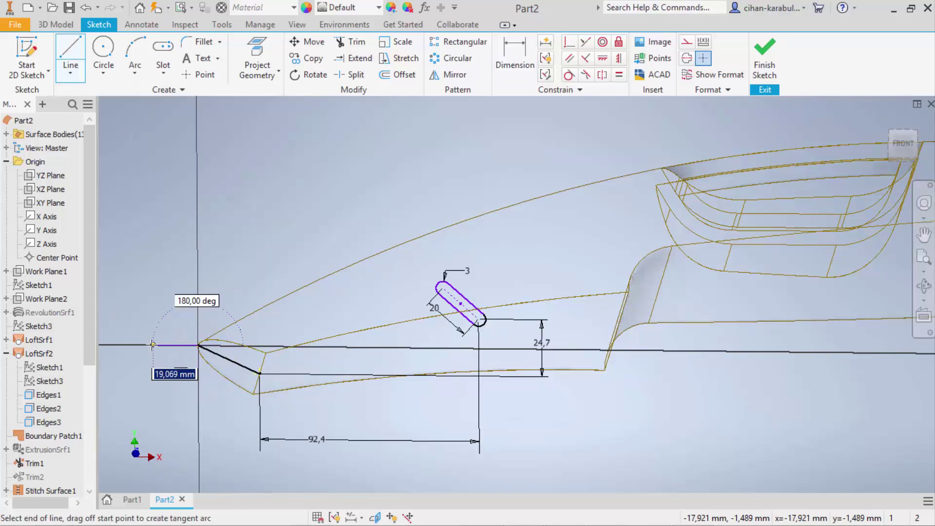
left_click(151, 345)
key("Escape")
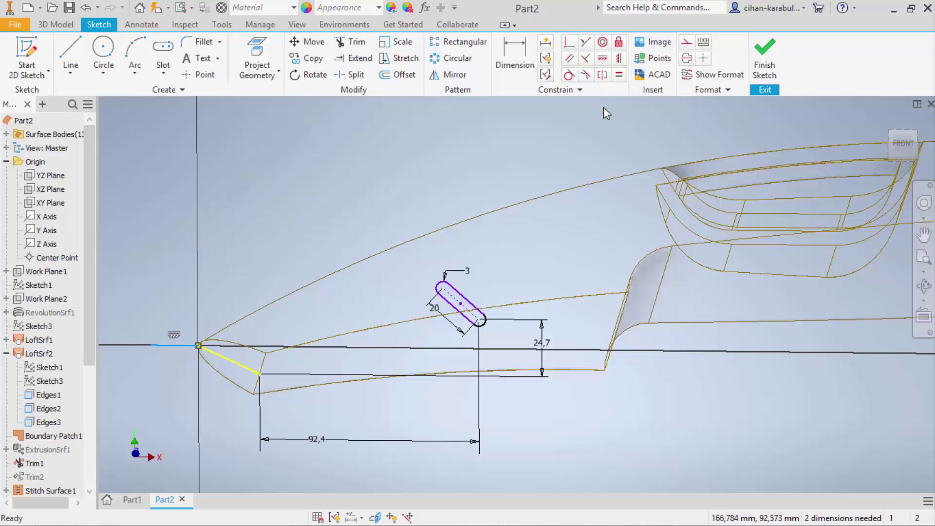
left_click(687, 42)
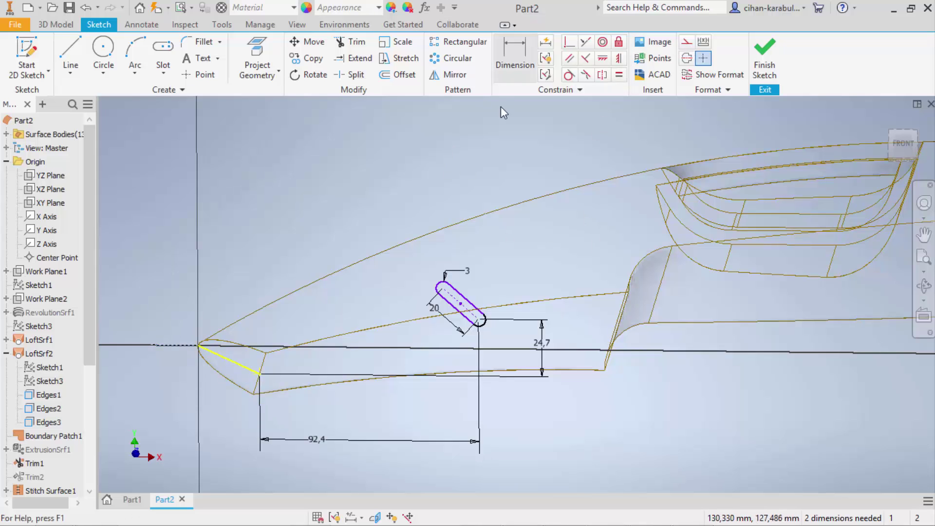
Dimension the slot at 25° to the centerline and return to the front view
left_click(452, 301)
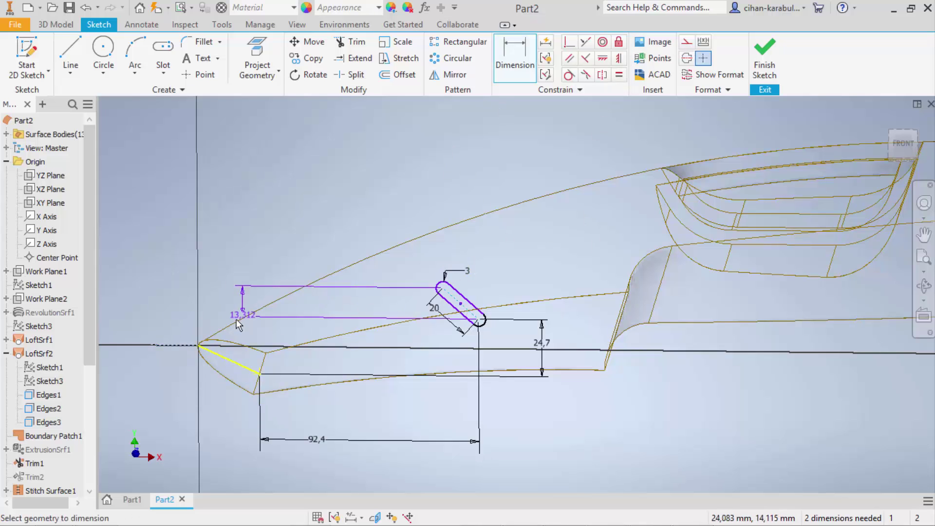
left_click(192, 344)
left_click(241, 288)
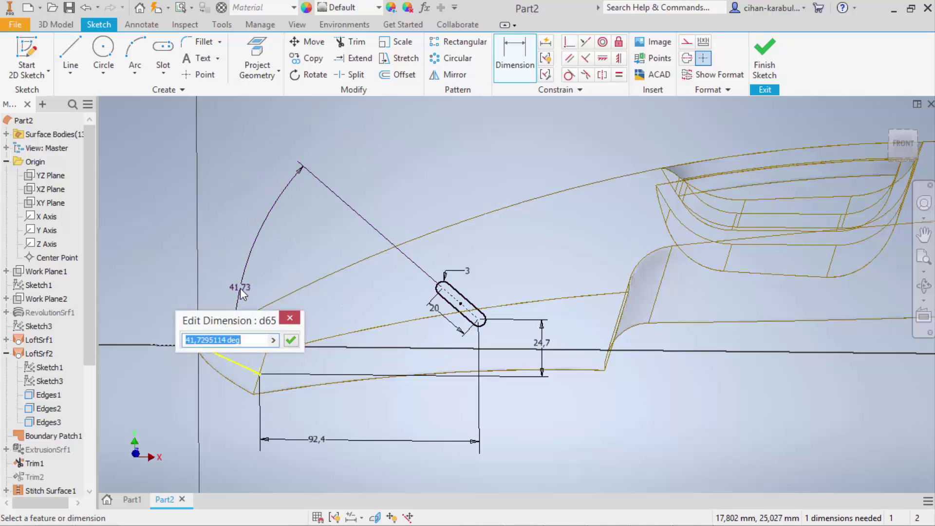
type("25")
key("Return")
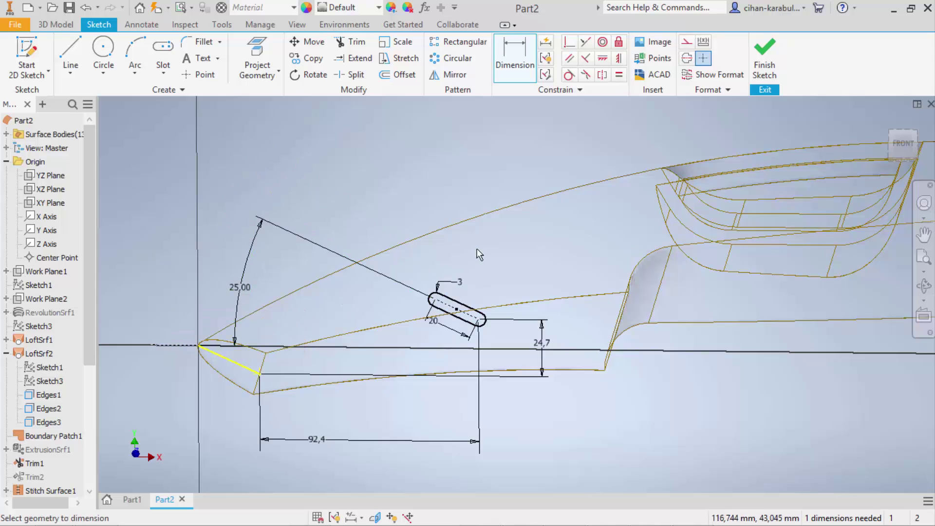
left_click(898, 154)
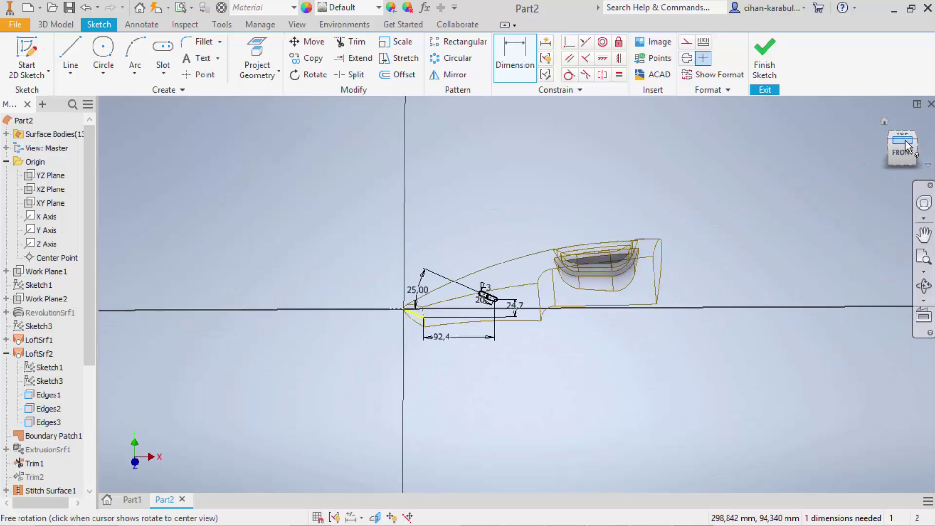
scroll(552, 299, "down", 3)
scroll(488, 306, "down", 2)
scroll(487, 305, "down", 3)
scroll(486, 309, "up", 2)
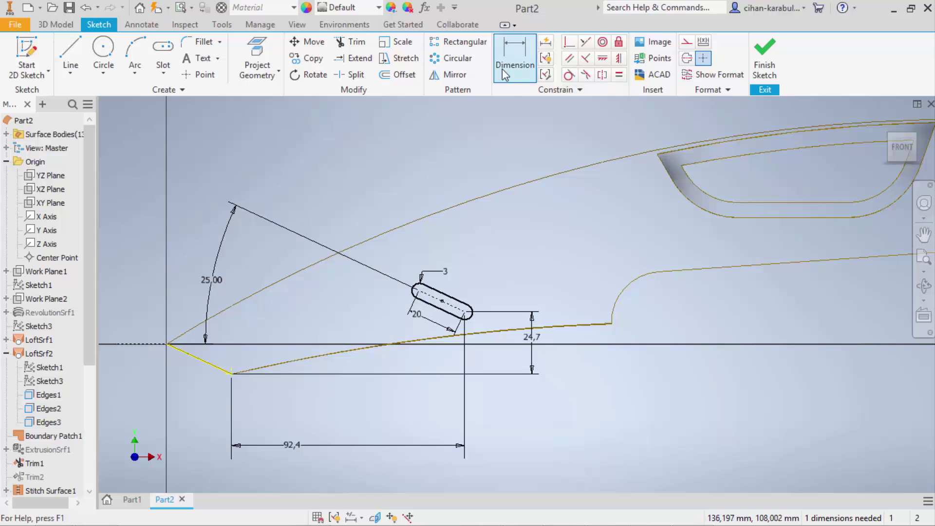
Pattern the slot along the horizontal line, adding a second slot spaced 26 apart
left_click(451, 47)
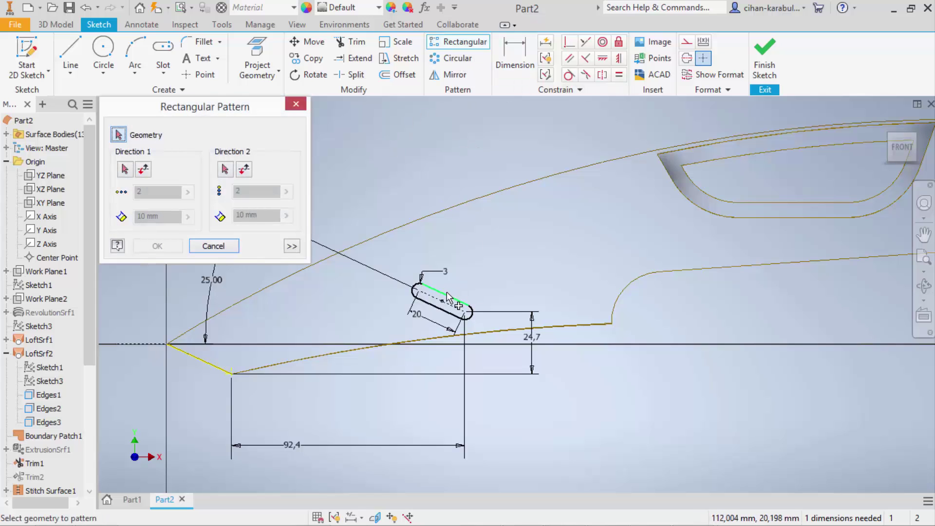
left_click_drag(472, 324, 468, 321)
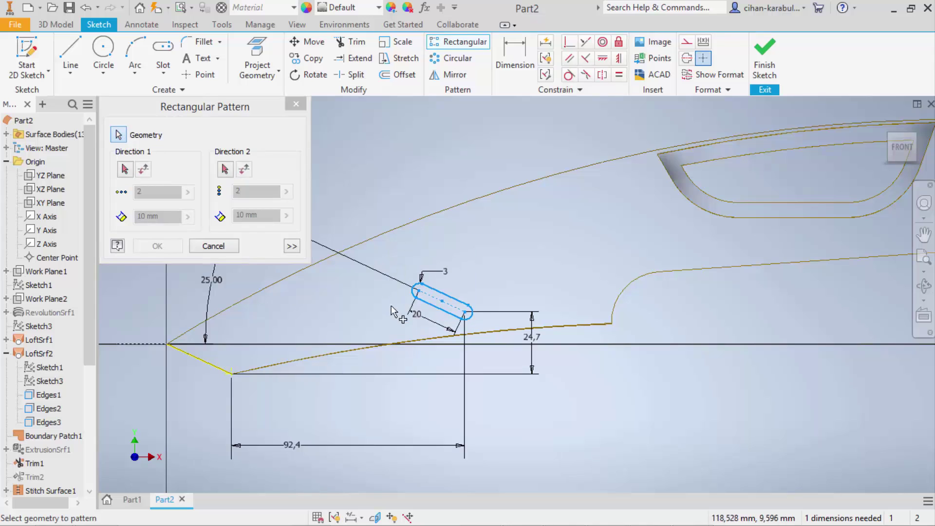
left_click(129, 168)
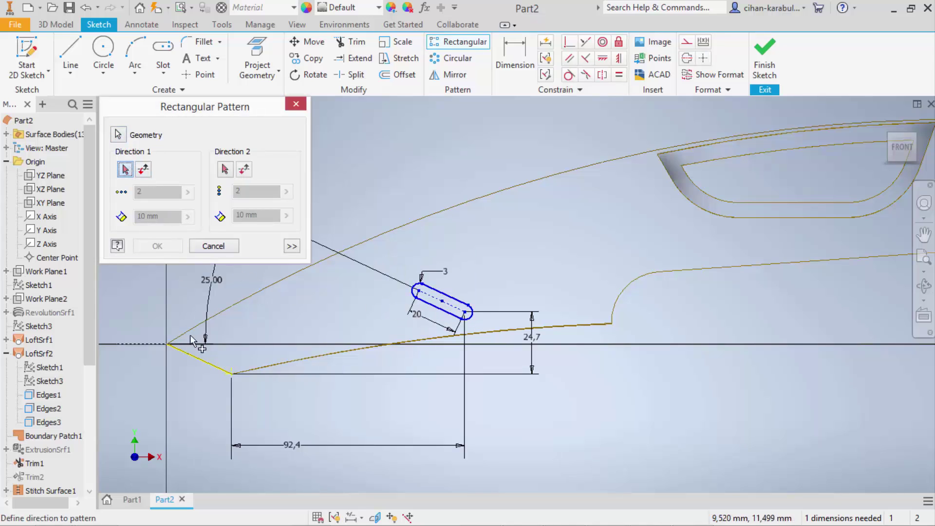
left_click(145, 344)
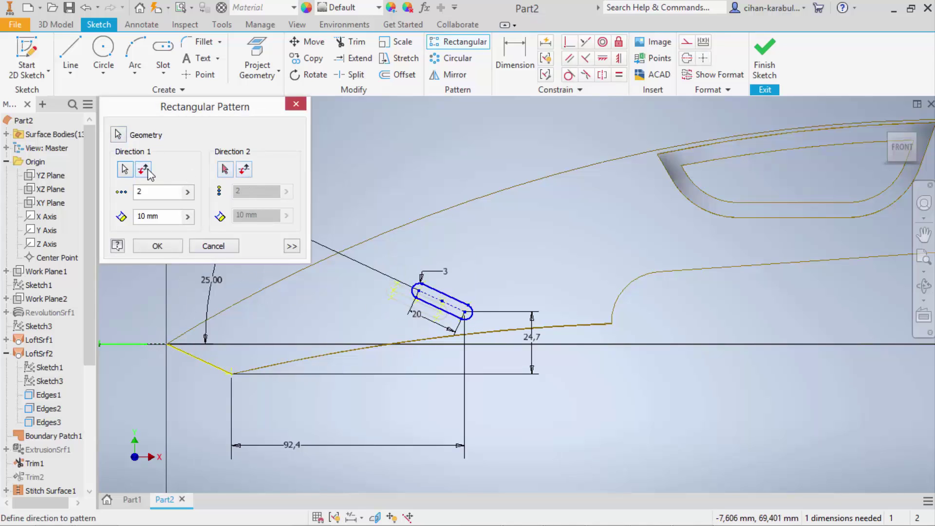
left_click(168, 216)
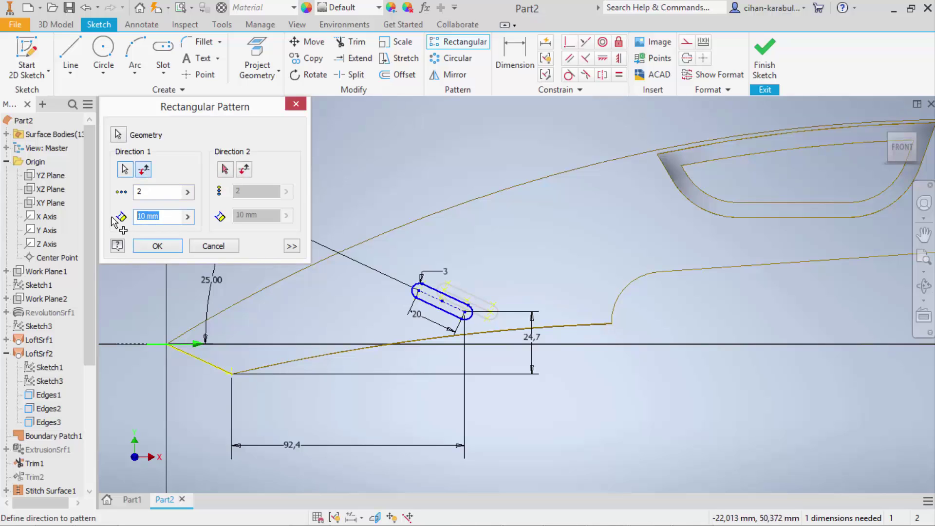
type("26")
key("Return")
Add a 24,7 vertical dimension from the slot to the horizontal baseline
mouse_move(497, 223)
middle_mouse_down("shift")
mouse_move(492, 234)
mouse_move(472, 232)
mouse_move(475, 241)
mouse_move(464, 216)
mouse_move(487, 244)
middle_mouse_up("shift")
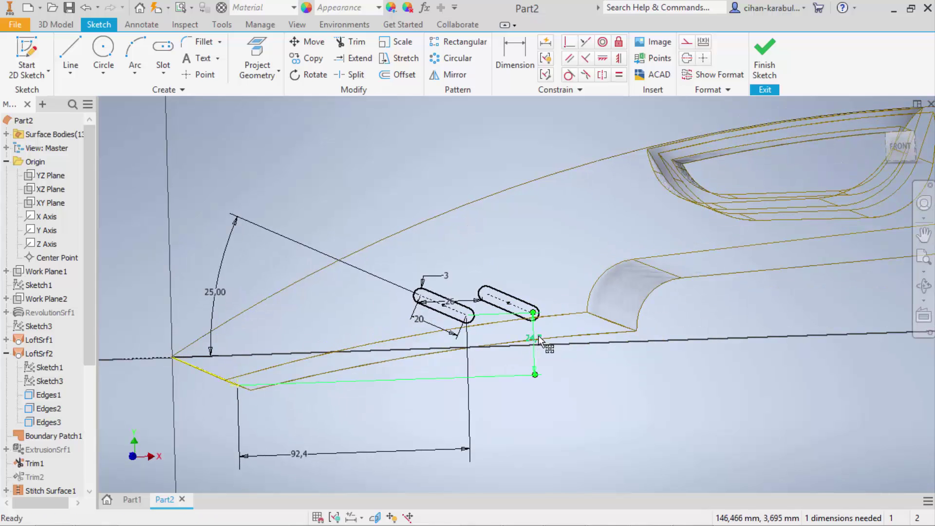
scroll(537, 333, "down", 3)
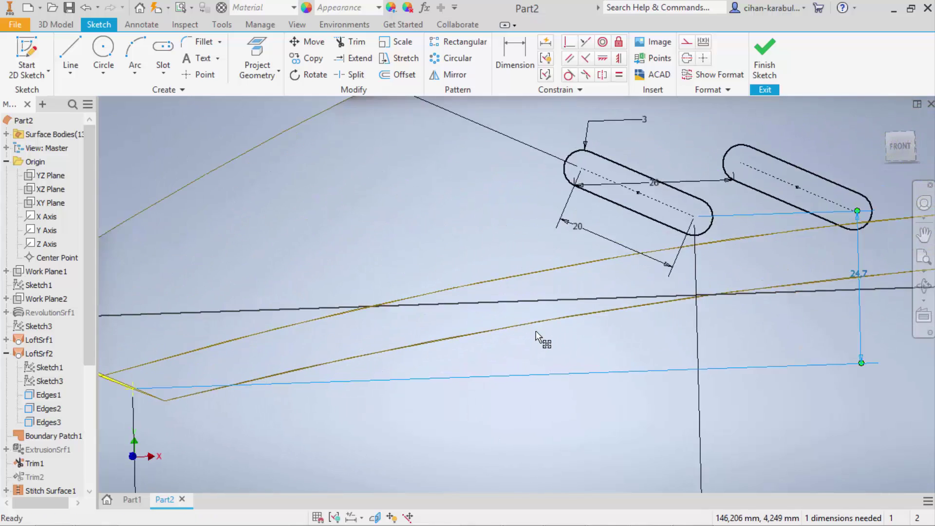
key("Escape")
middle_click_drag(536, 328, 405, 272, "shift")
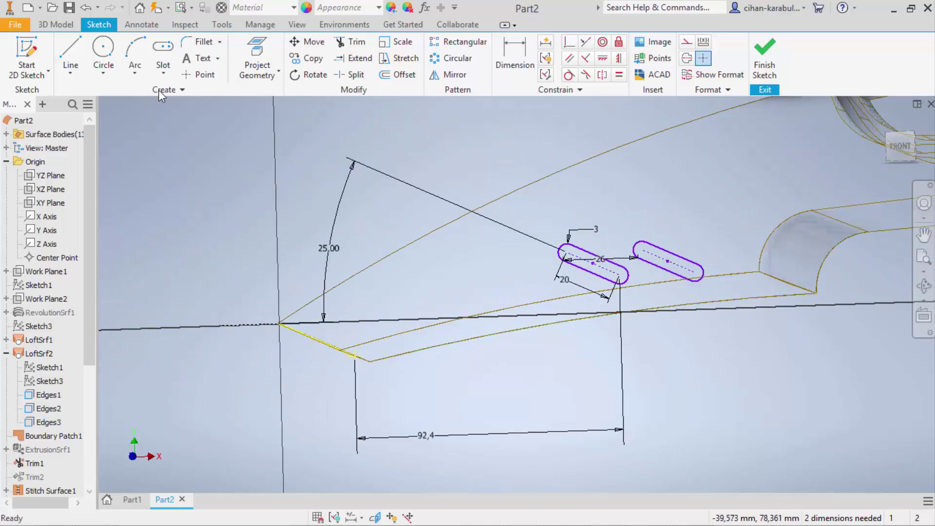
left_click(525, 57)
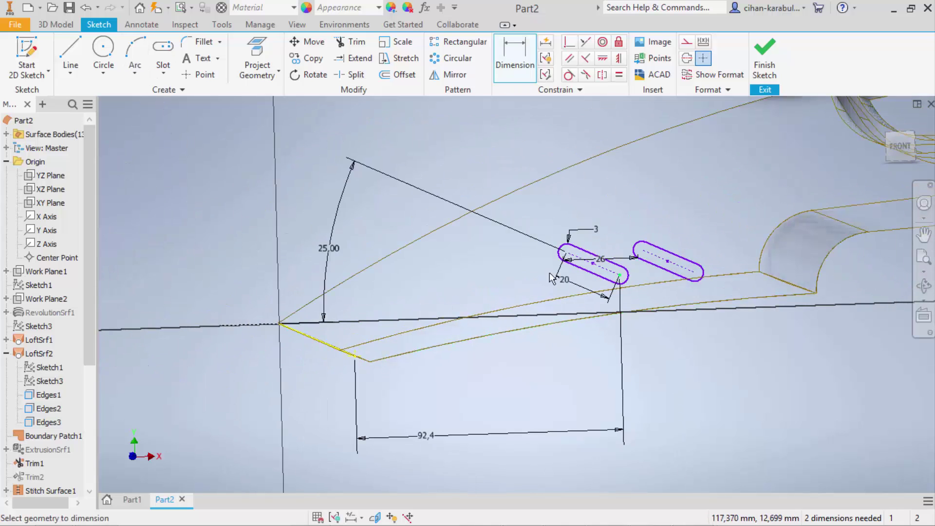
left_click(273, 328)
left_click(232, 306)
type("24,7")
key("Return")
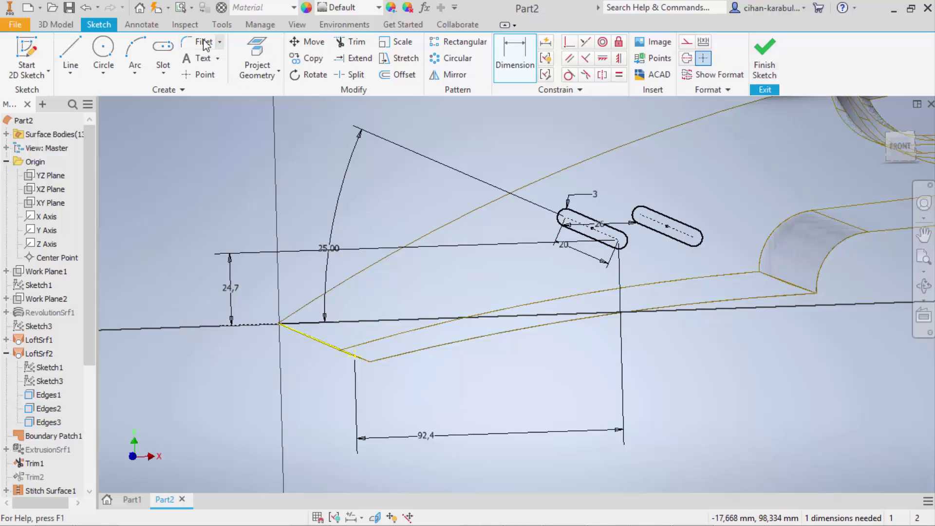
Finish the slot sketch and return to 3D modelling, cancelling the started trim
left_click(55, 24)
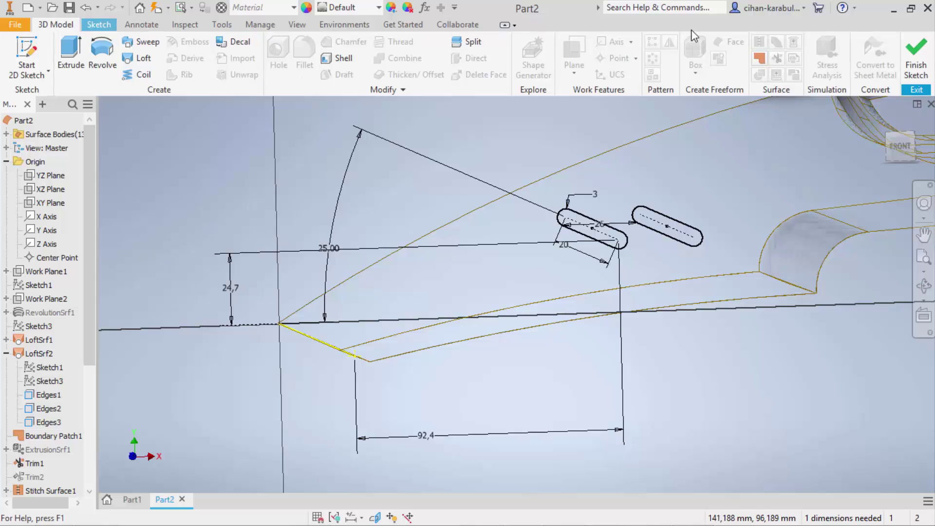
left_click(896, 69)
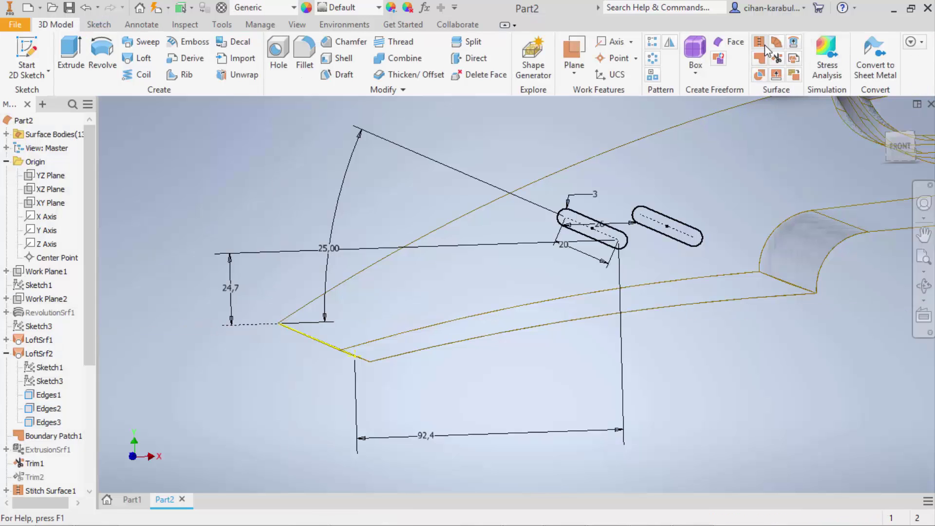
left_click(777, 59)
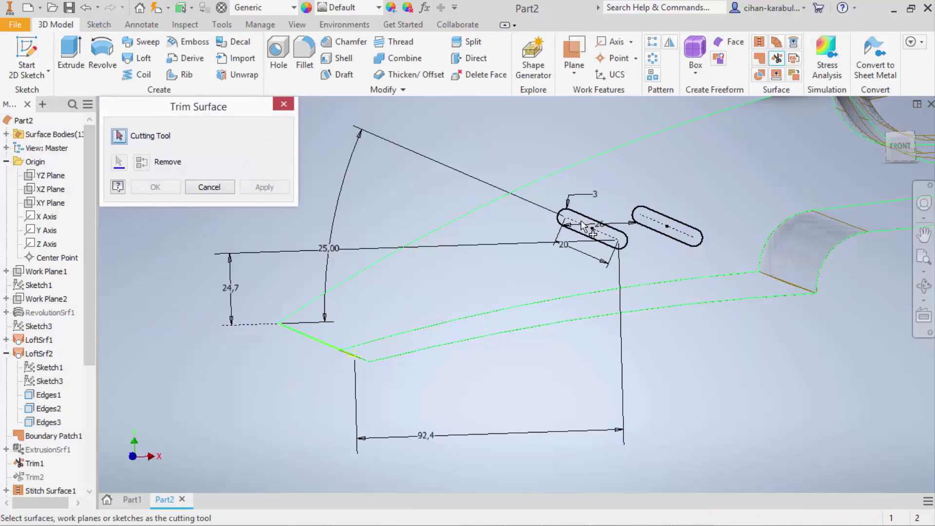
middle_click_drag(553, 214, 533, 248, "shift")
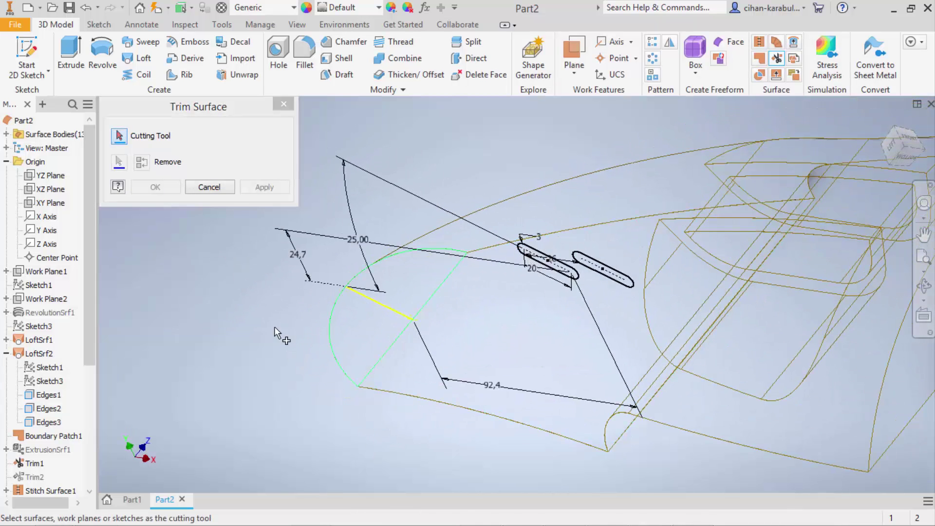
left_click(209, 188)
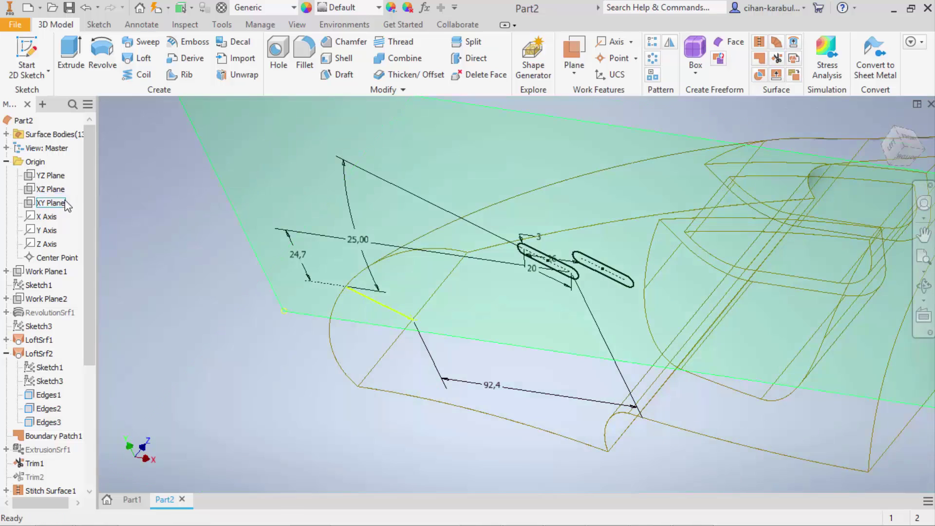
Hide the Srf2 surface body from the Surface Bodies list
middle_click_drag(425, 175, 447, 197, "shift")
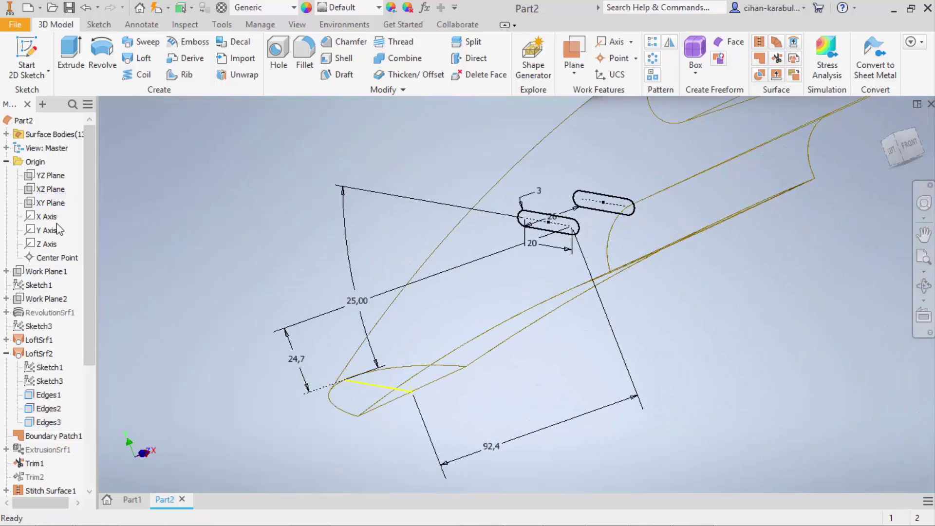
left_click(7, 134)
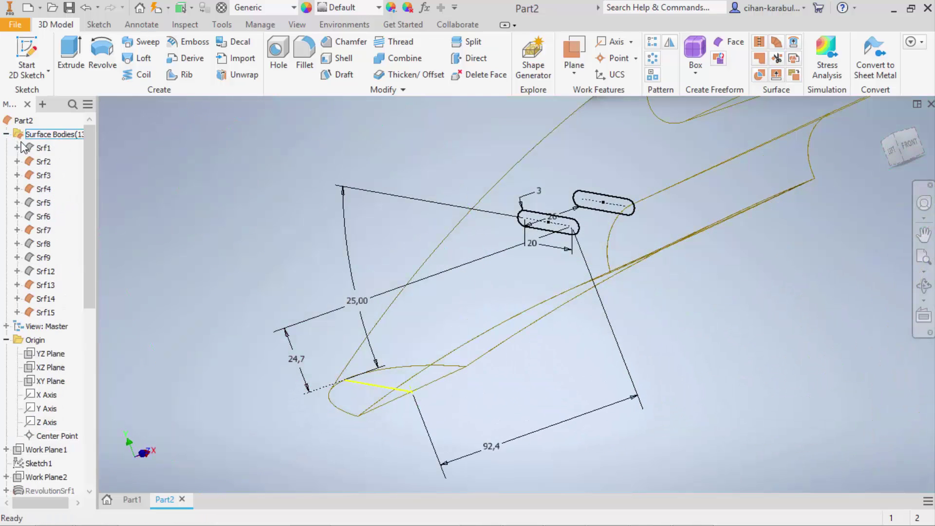
left_click(41, 165)
right_click(40, 165)
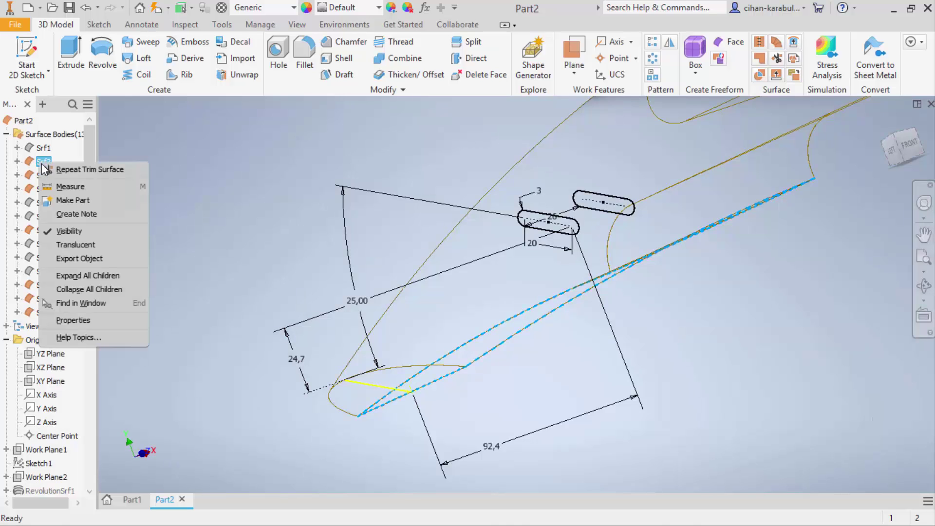
left_click(69, 230)
Turn toward the side panel and bring up the View visual styles list
middle_click_drag(329, 239, 253, 121, "shift")
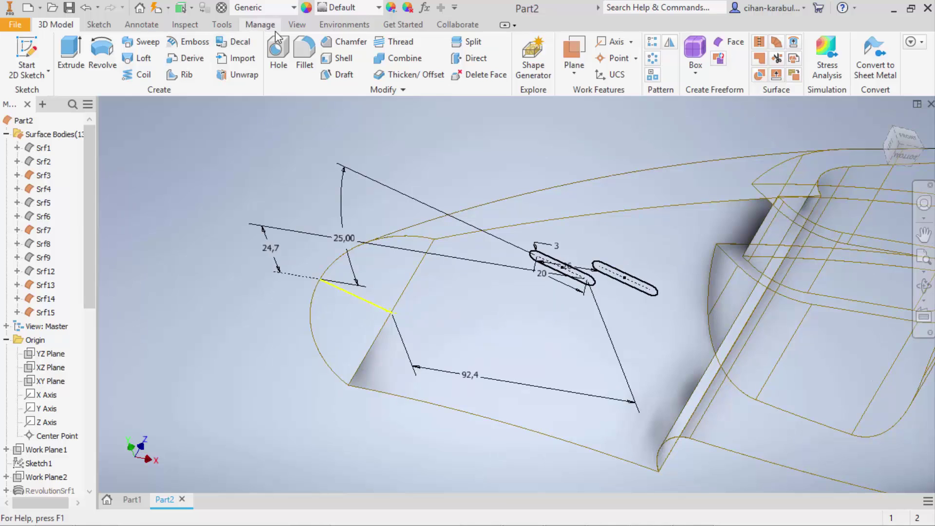
left_click(298, 25)
left_click(249, 61)
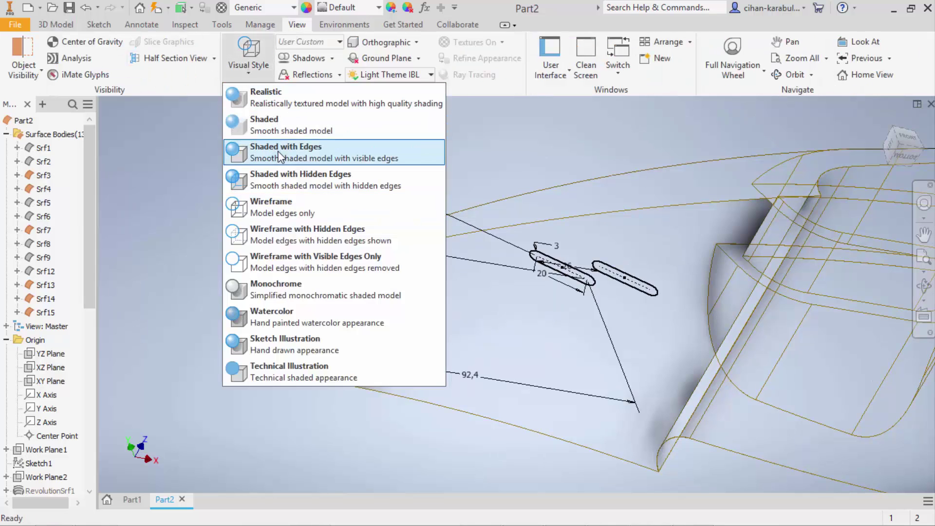
Switch to Shaded with Edges and trim the first slot's faces out of the side panel
left_click(268, 157)
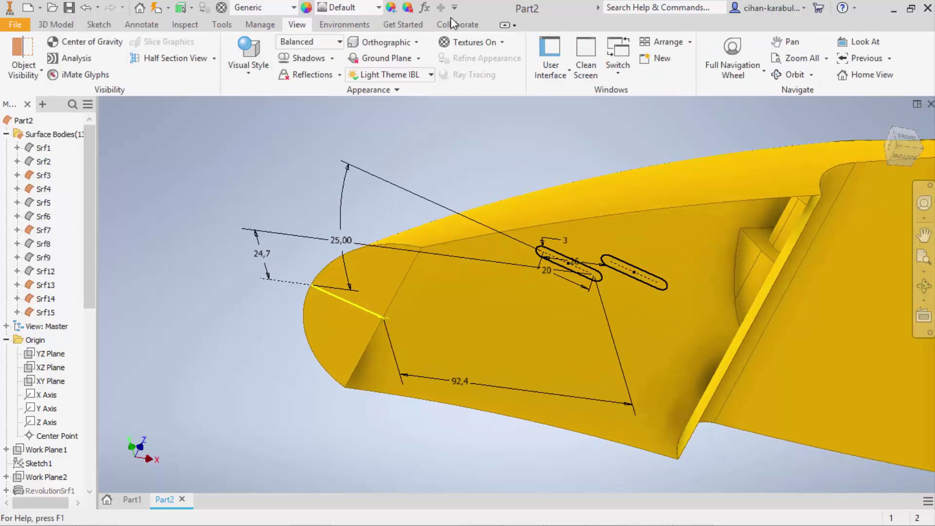
middle_click_drag(366, 112, 361, 139, "shift")
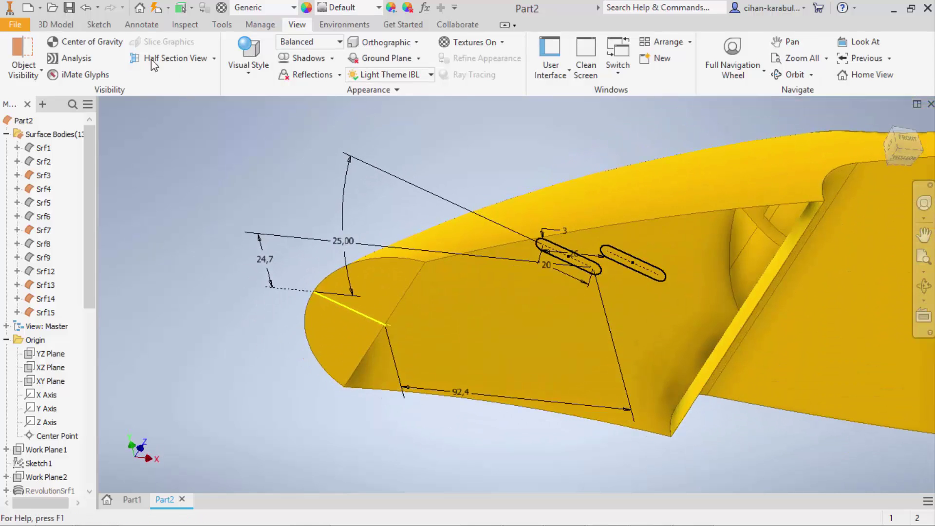
left_click(55, 24)
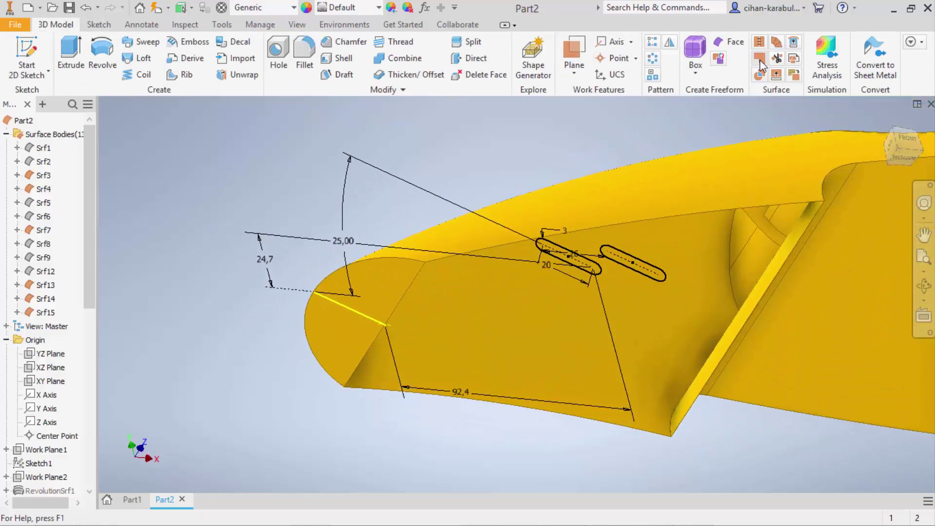
left_click(776, 61)
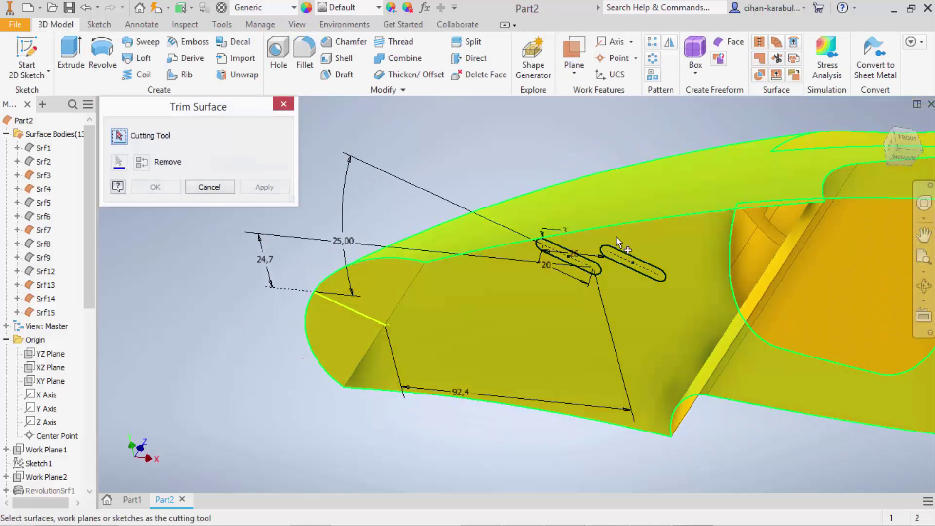
left_click(575, 264)
left_click(616, 182)
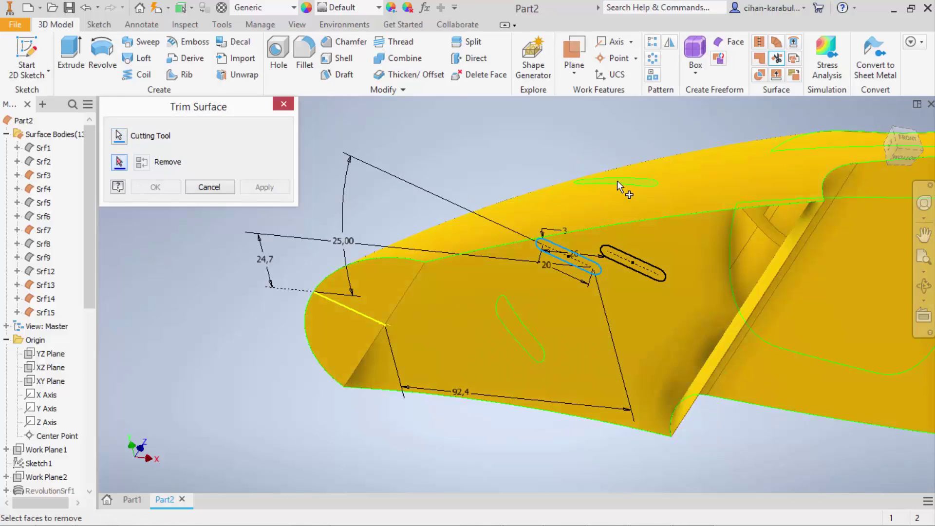
left_click(509, 327)
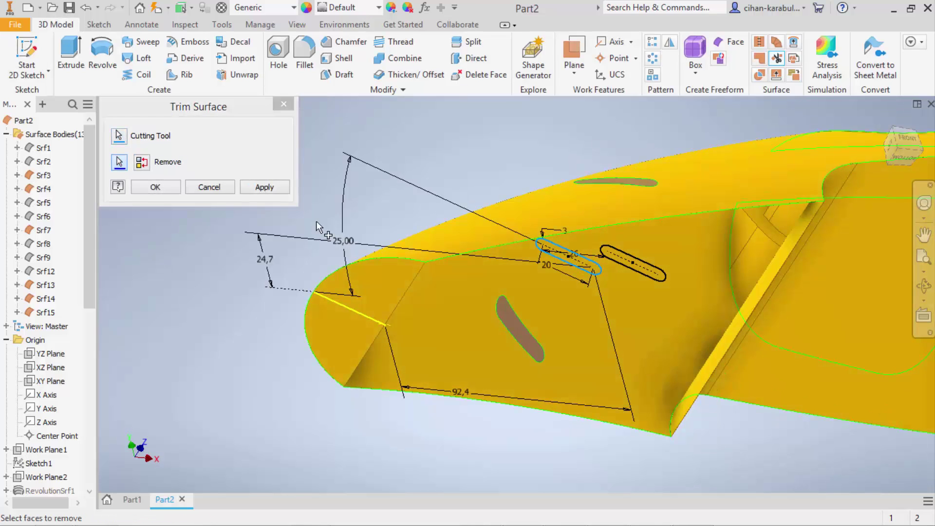
left_click(270, 188)
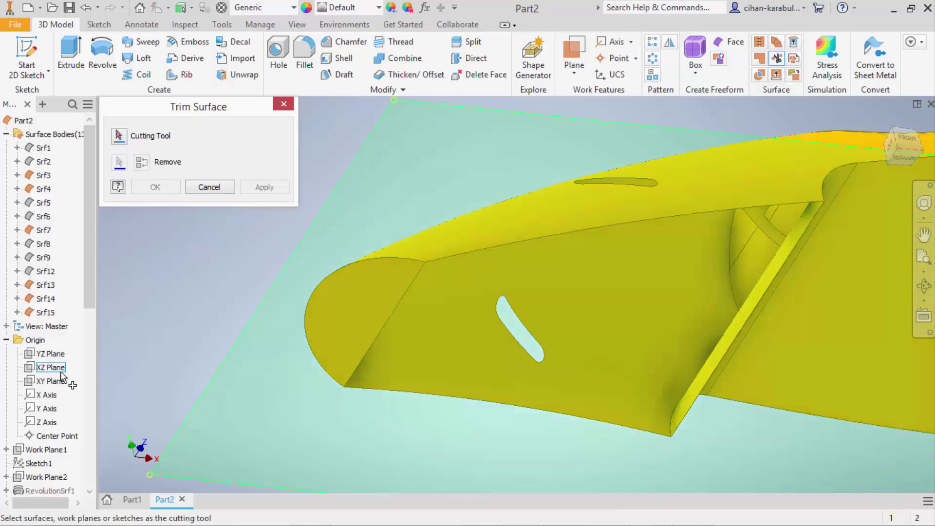
scroll(61, 375, "down", 9)
key("Escape")
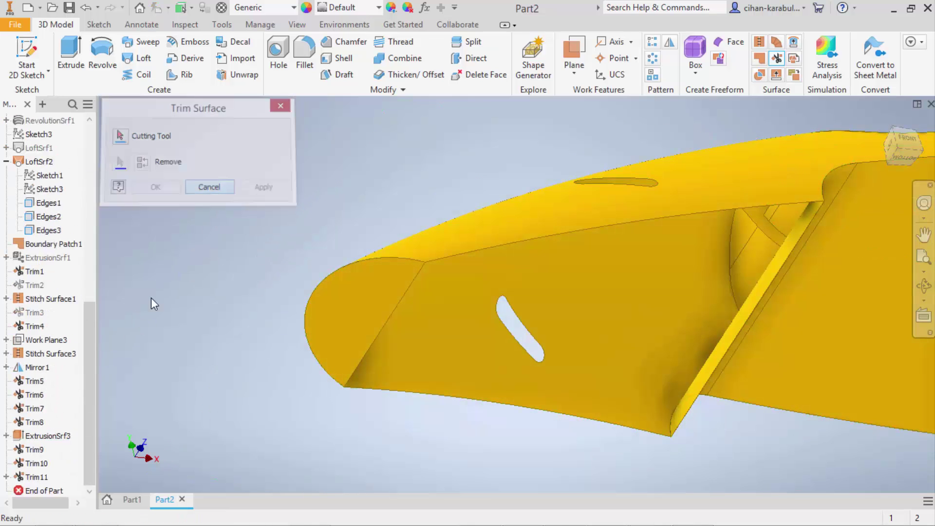
Show Sketch7 again and trim the second slot hole through the side panel
left_click(7, 478)
right_click(39, 491)
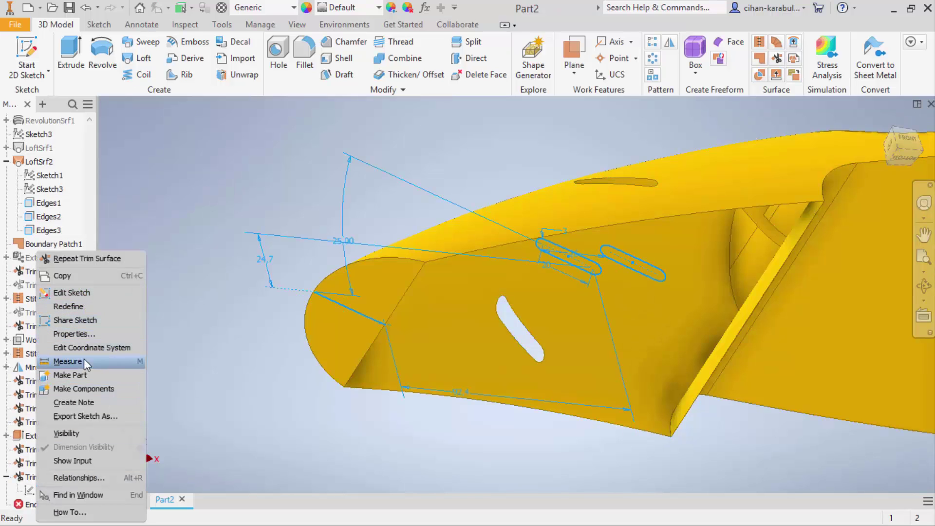
left_click(81, 432)
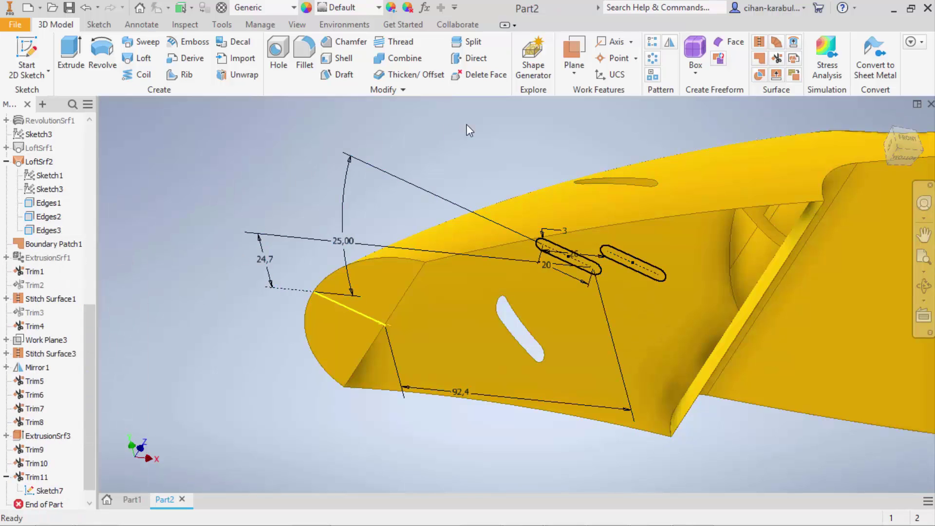
left_click(776, 59)
left_click(631, 271)
left_click(675, 175)
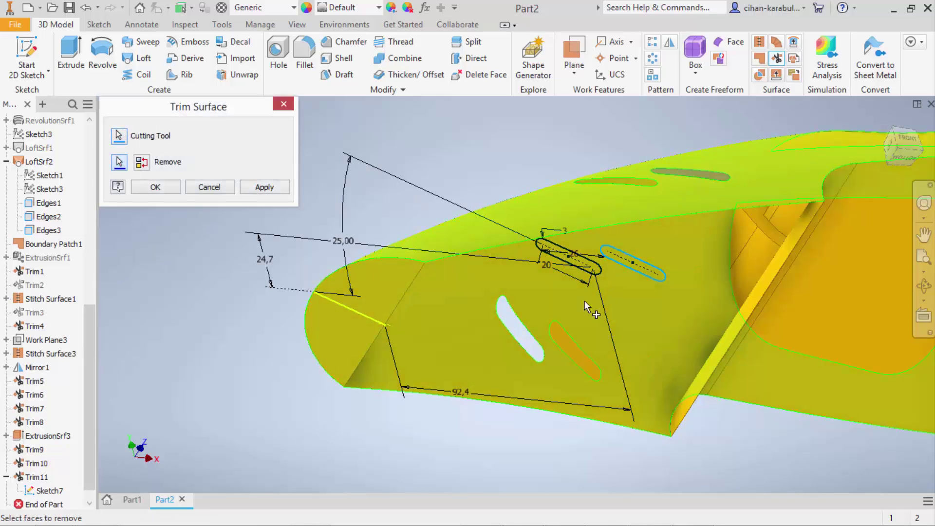
left_click(571, 338)
left_click(263, 187)
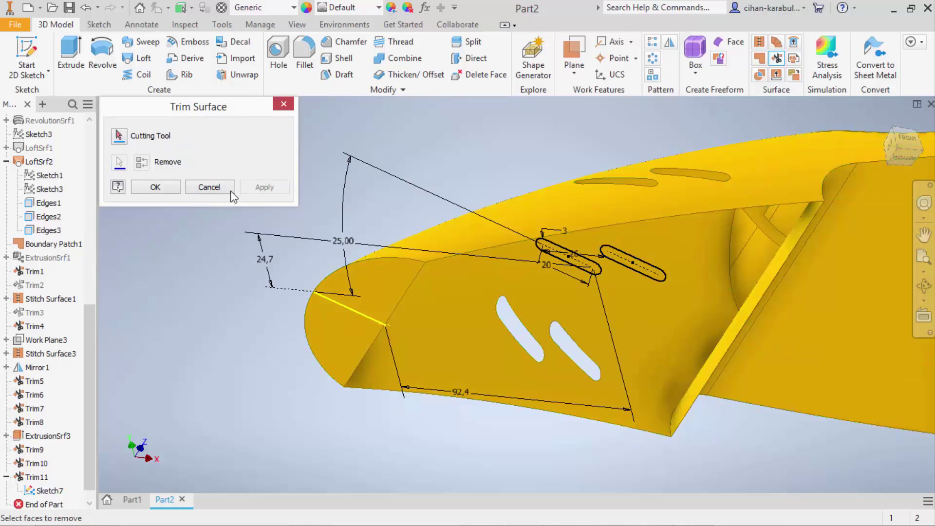
left_click(200, 195)
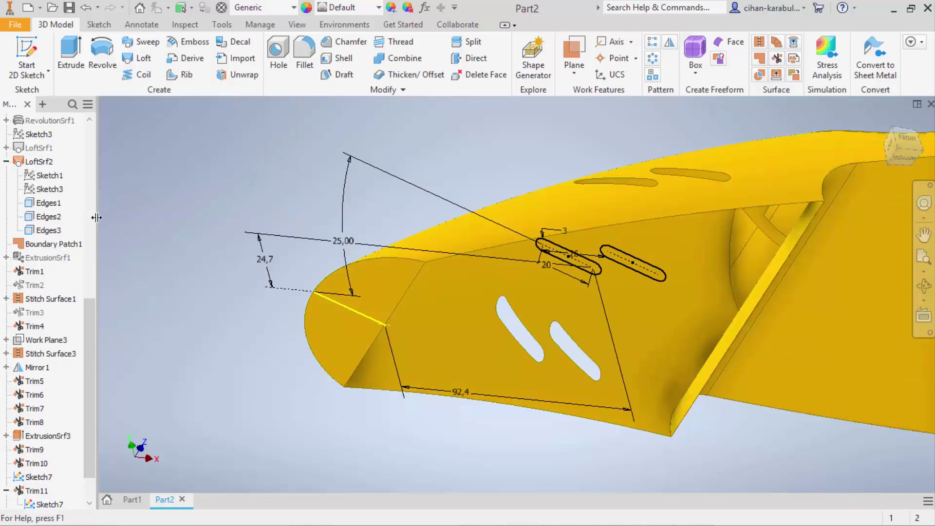
Hide the slot sketch and its dimensions
right_click(46, 477)
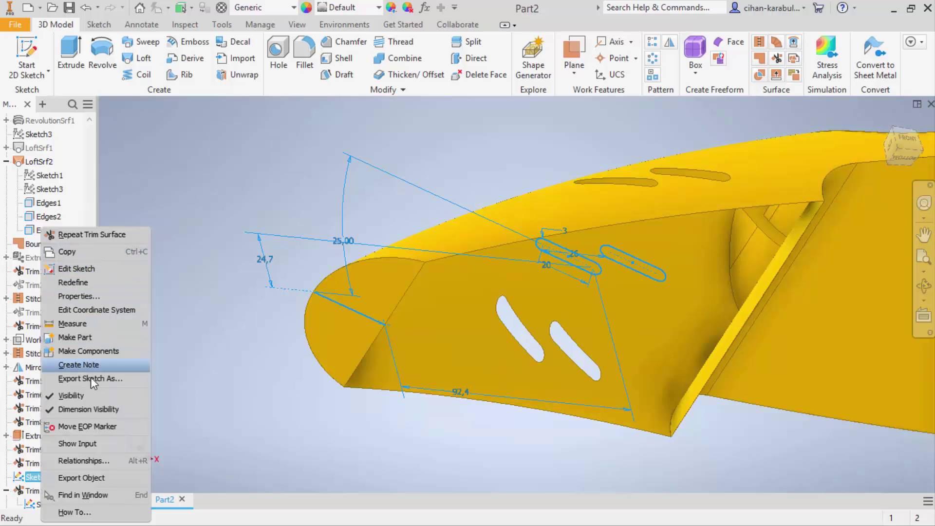
left_click(90, 395)
scroll(56, 333, "up", 10)
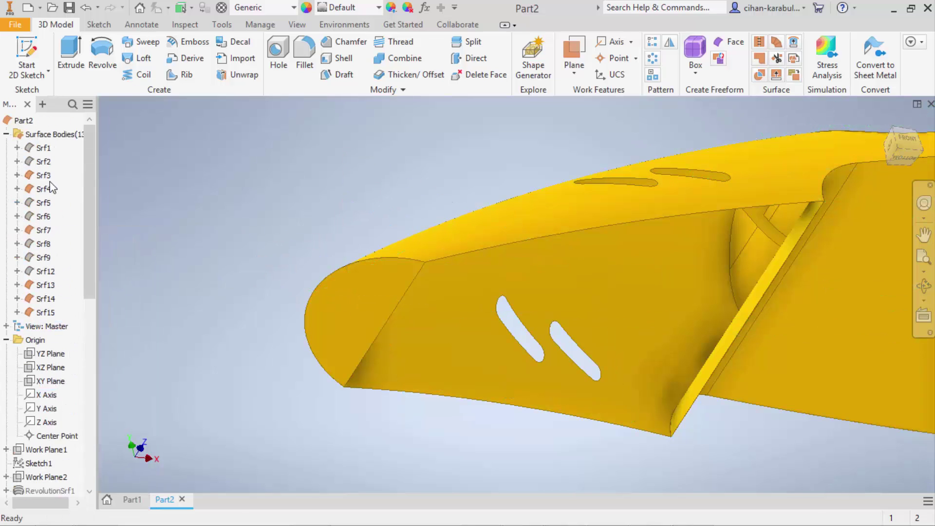
Make the Srf2 surface body visible again
right_click(48, 168)
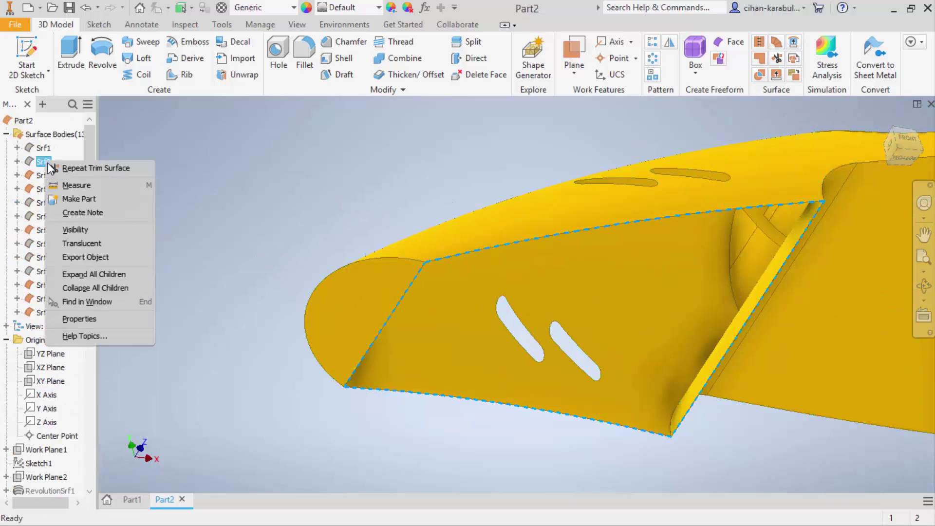
left_click(78, 230)
mouse_move(294, 179)
middle_mouse_down("shift")
mouse_move(251, 224)
mouse_move(334, 190)
mouse_move(336, 169)
mouse_move(311, 235)
middle_mouse_up("shift")
scroll(581, 141, "down", 3)
scroll(644, 121, "down", 3)
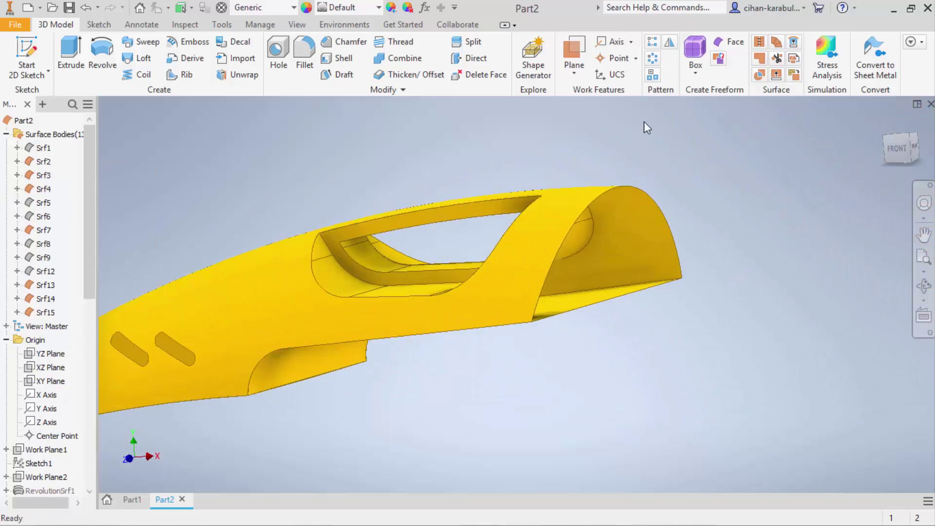
Cap the rear opening with a boundary patch from the arched and bottom edges, creating Srf16
left_click(759, 59)
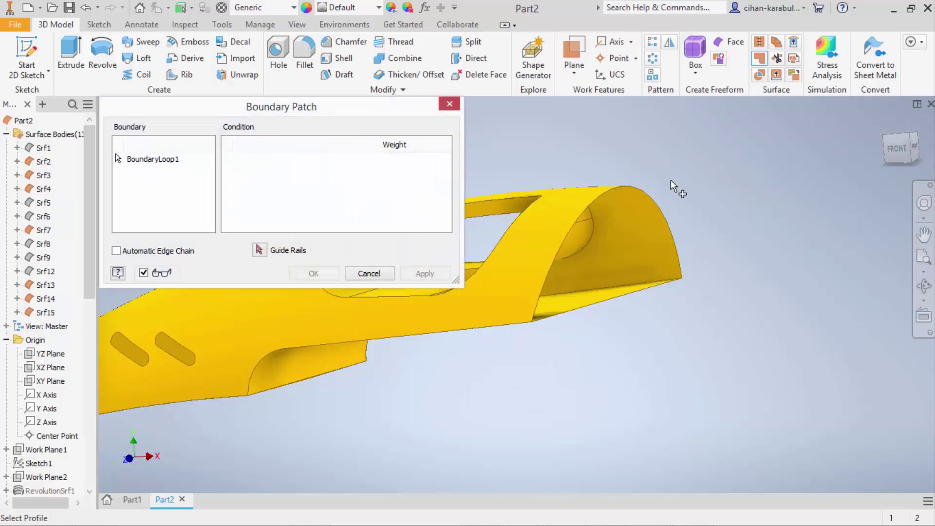
left_click(659, 202)
left_click(645, 291)
left_click(425, 274)
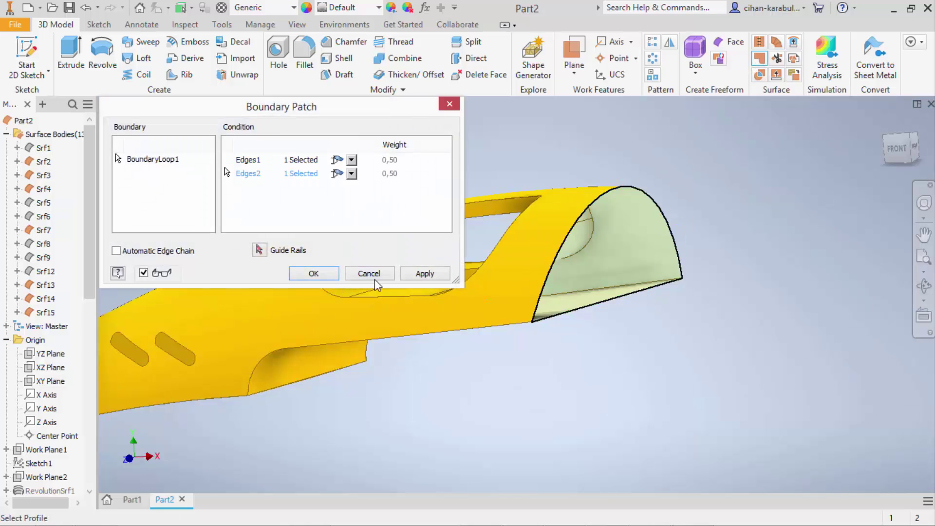
left_click(369, 274)
scroll(495, 262, "up", 3)
middle_click_drag(689, 233, 754, 90, "shift")
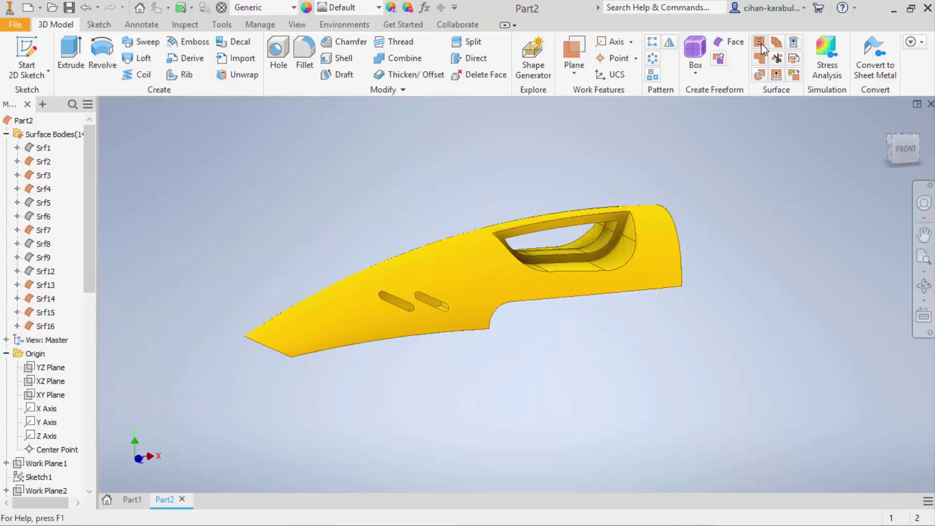
left_click(761, 43)
Window-select the eight car body surfaces and stitch them into surface body Srf17
mouse_move(735, 176)
left_mouse_down()
mouse_move(277, 382)
mouse_move(286, 372)
left_mouse_up()
left_click(185, 331)
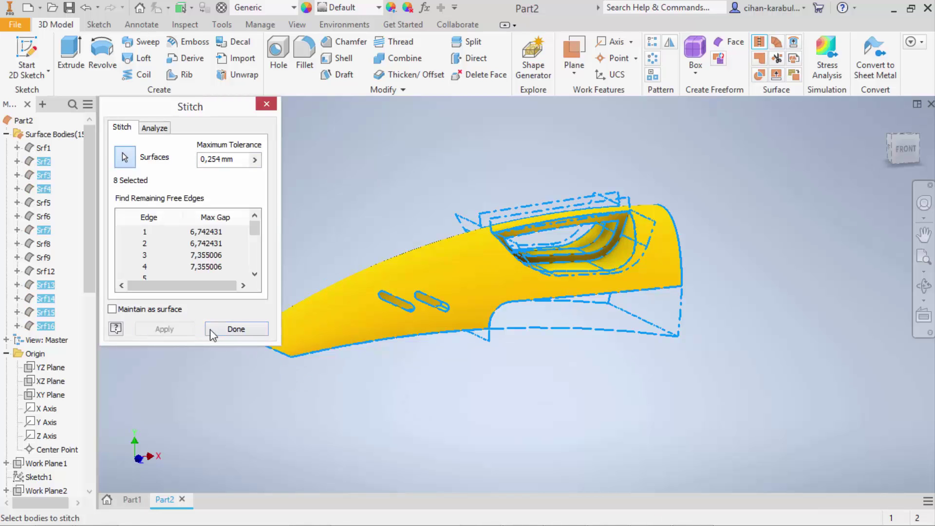
left_click(224, 329)
mouse_move(504, 329)
middle_mouse_down("shift")
mouse_move(537, 308)
mouse_move(512, 291)
mouse_move(387, 309)
mouse_move(484, 291)
middle_mouse_up("shift")
scroll(516, 233, "up", 4)
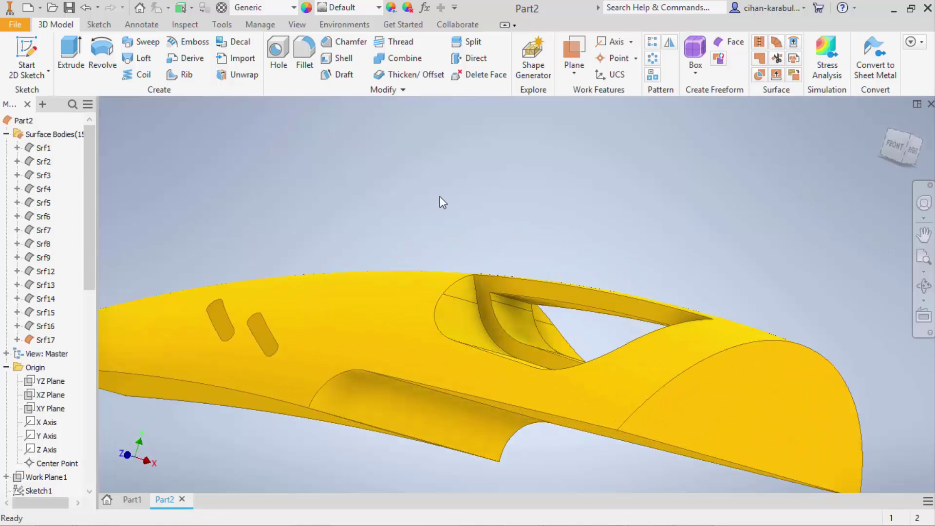
mouse_move(456, 242)
middle_mouse_down("shift")
mouse_move(536, 269)
mouse_move(528, 294)
mouse_move(502, 259)
mouse_move(535, 242)
mouse_move(526, 233)
middle_mouse_up("shift")
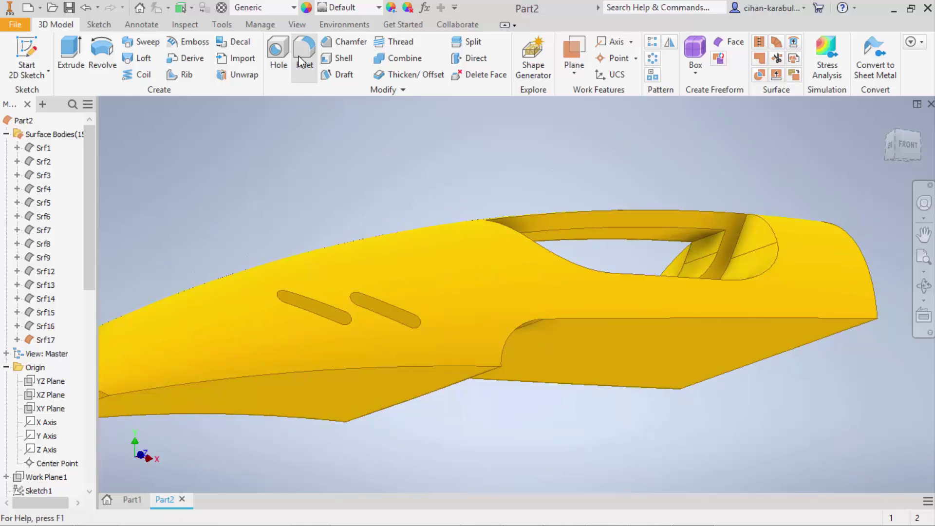
Fillet the cockpit opening edge at 8 mm
left_click(305, 53)
scroll(713, 195, "up", 3)
scroll(711, 211, "up", 3)
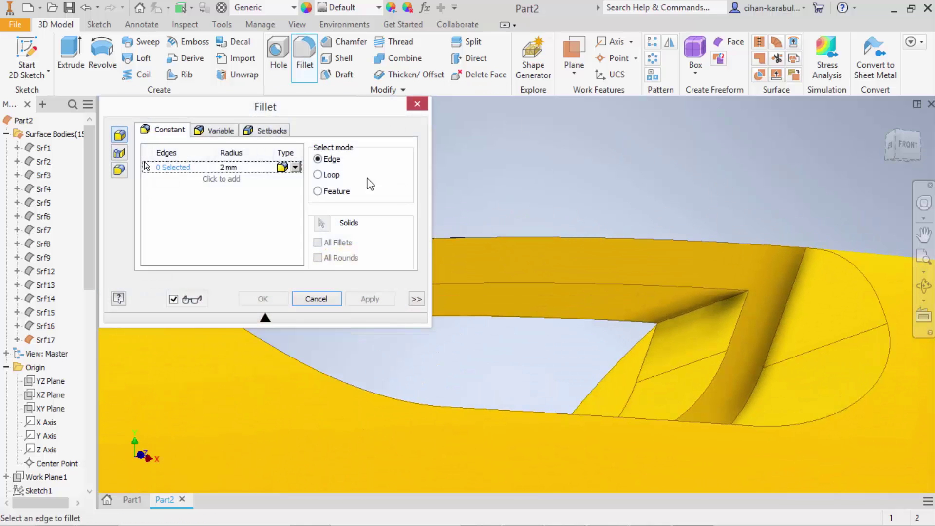
type("8")
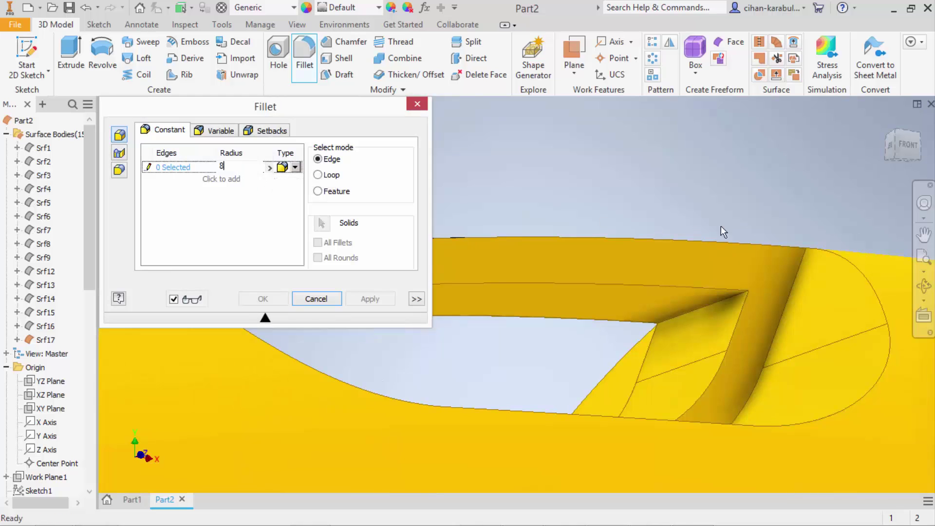
left_click(715, 304)
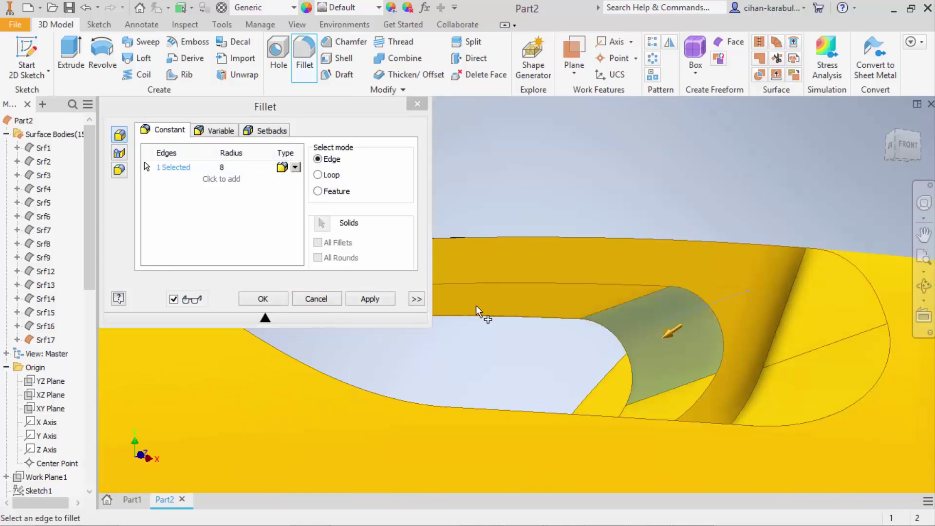
left_click(369, 300)
Fillet the opening's front edge at 5 mm
scroll(726, 290, "down", 3)
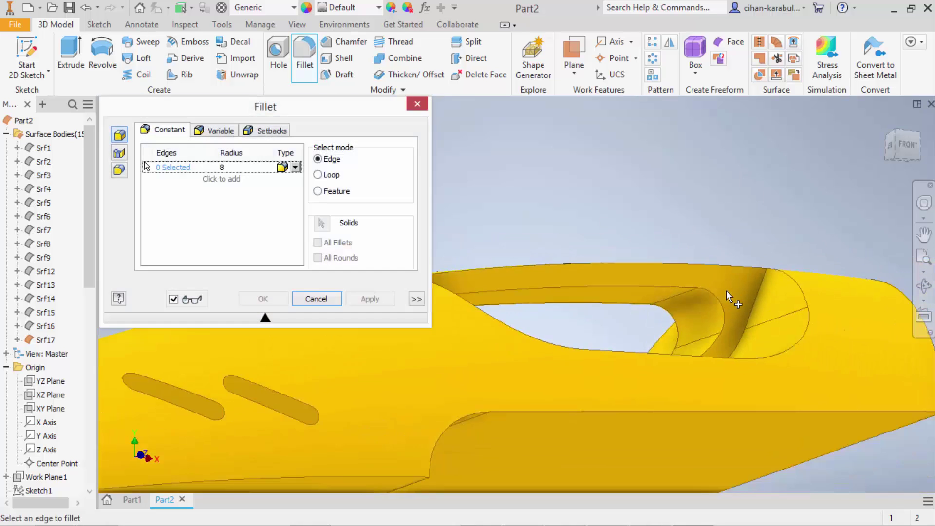
scroll(726, 289, "down", 2)
middle_click_drag(631, 308, 595, 309, "shift")
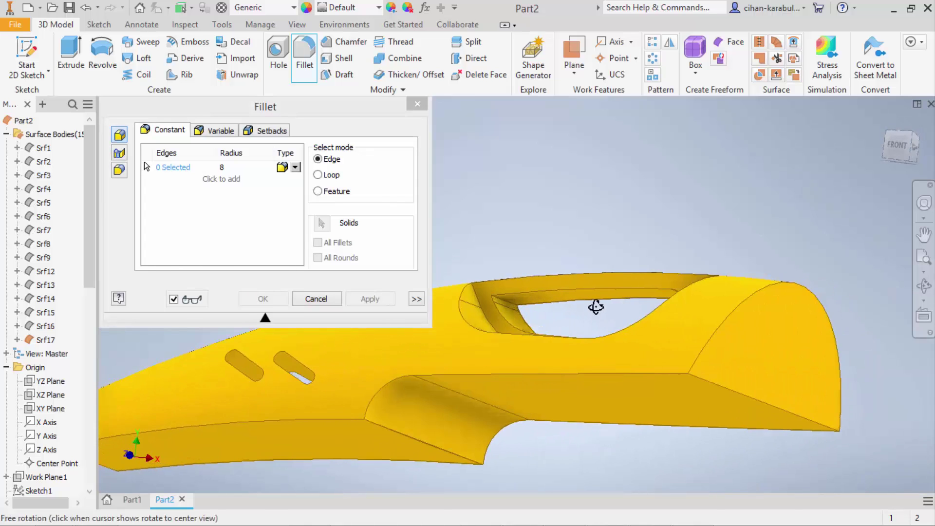
scroll(503, 305, "up", 3)
scroll(528, 302, "up", 2)
left_click(247, 168)
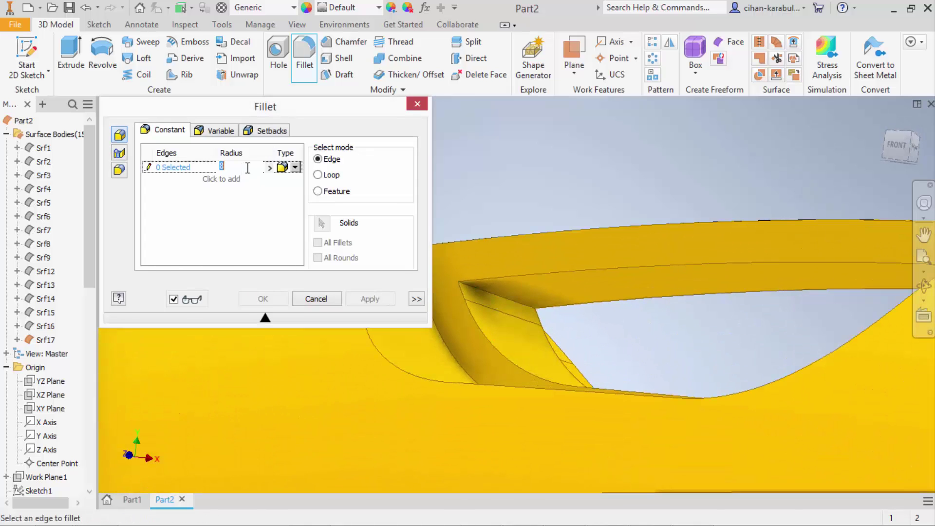
type("5")
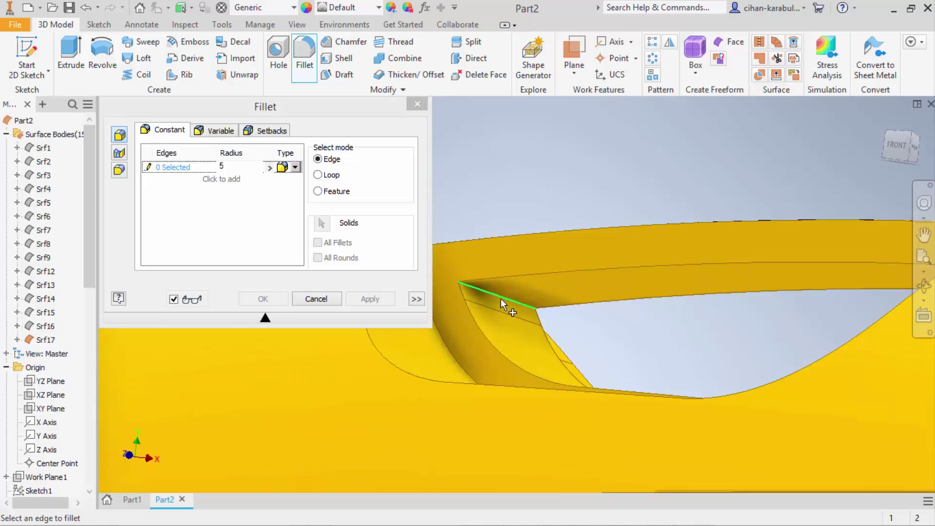
left_click(370, 298)
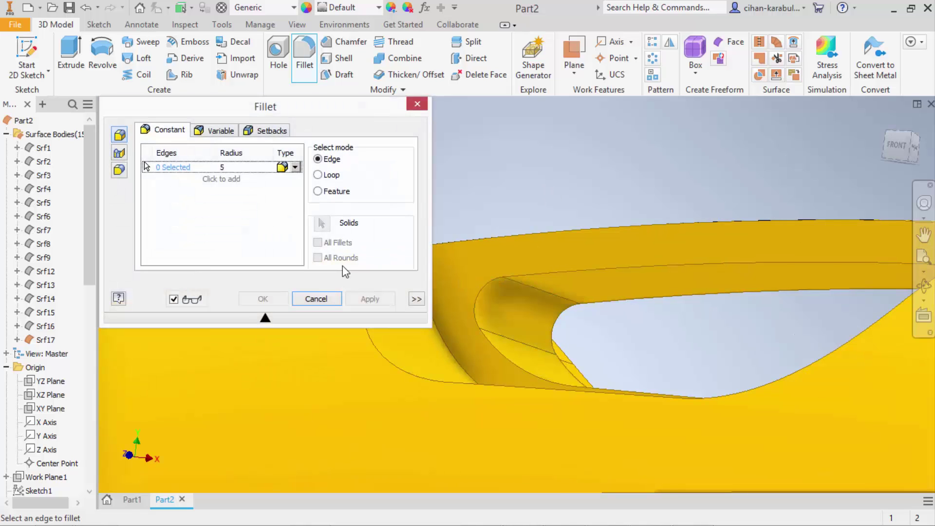
type("8")
Fillet the side scoop rim and pocket edge chains at 8 mm
mouse_move(569, 176)
middle_mouse_down("shift")
mouse_move(677, 288)
mouse_move(668, 346)
middle_mouse_up("shift")
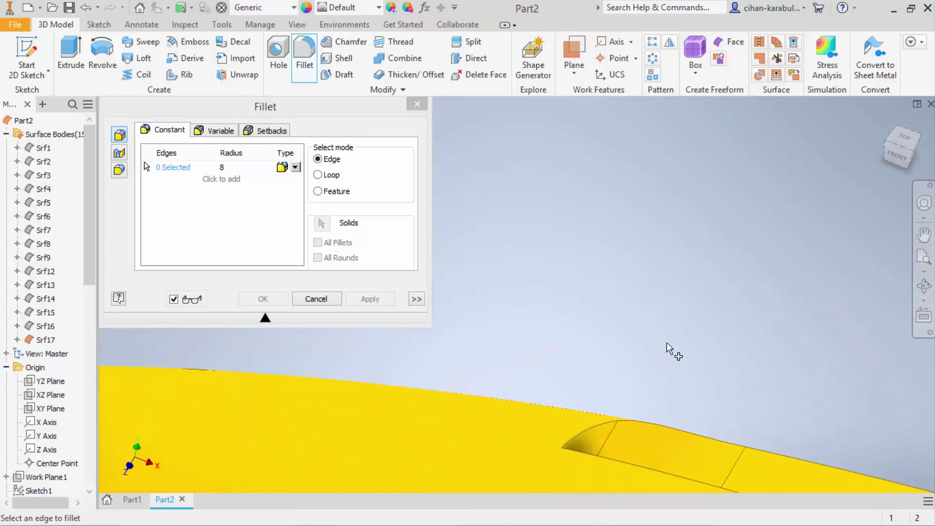
left_click(642, 409)
scroll(693, 287, "up", 3)
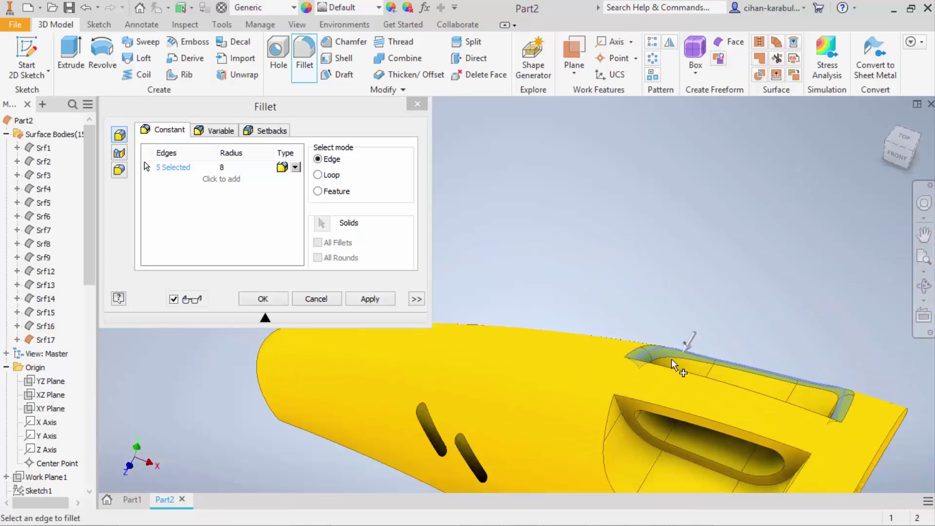
left_click(609, 417)
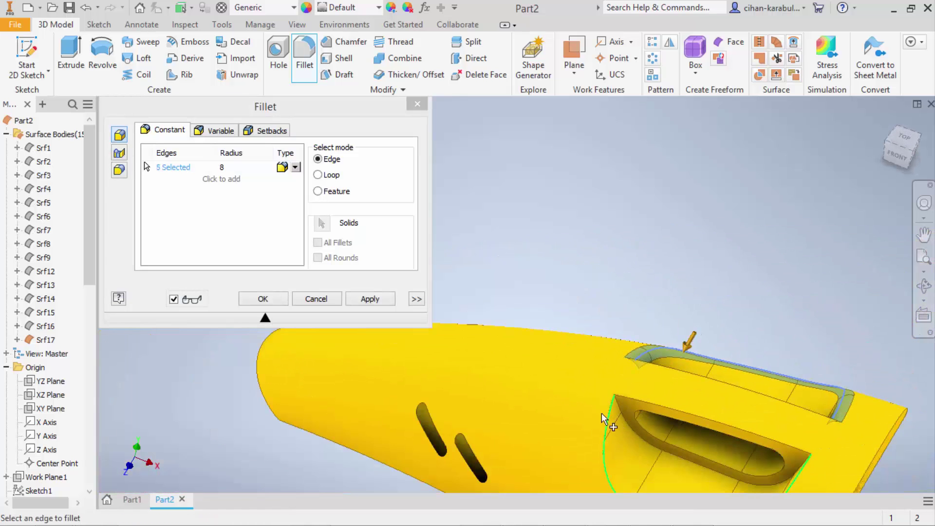
left_click(383, 300)
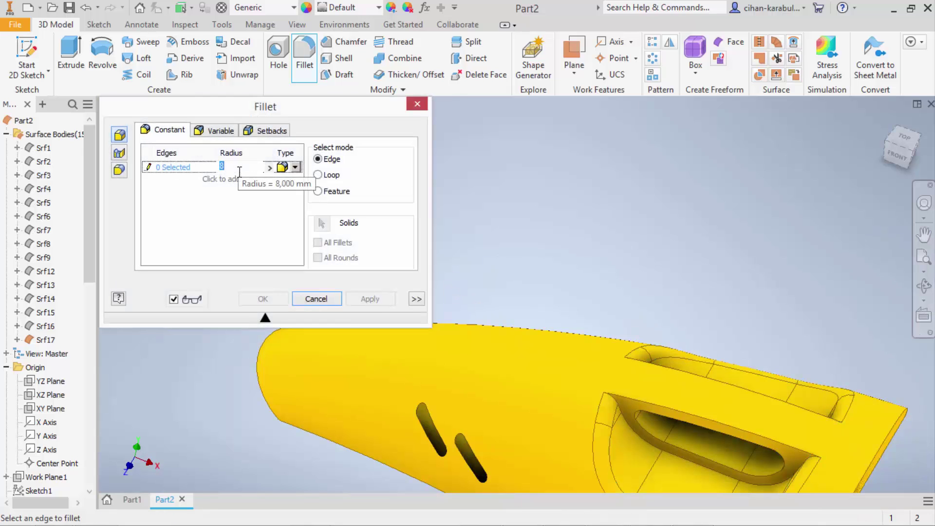
type("3")
Fillet the pocket edge chain, upper chain and upper inner loop at 3 mm
left_click(618, 406)
left_click(636, 364)
left_click(662, 378)
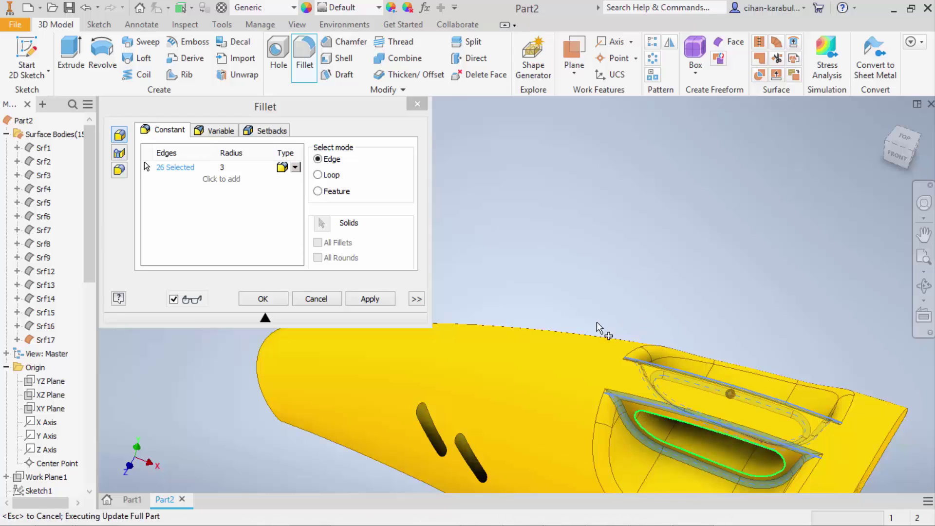
scroll(601, 324, "down", 2)
left_click(372, 299)
Fillet the rear arc, bottom rear, top longitudinal, bottom chain and nose edges at 3 mm
middle_click_drag(677, 300, 727, 320, "shift")
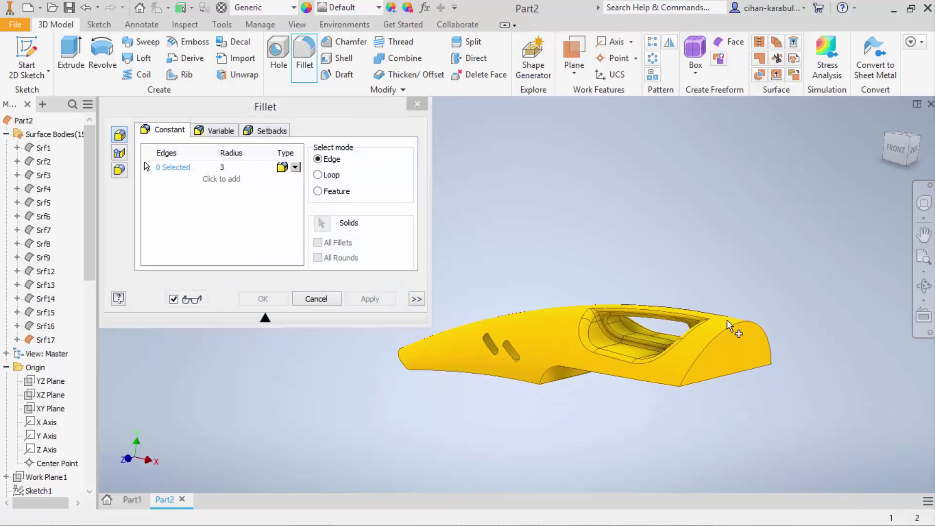
left_click(749, 325)
left_click(742, 368)
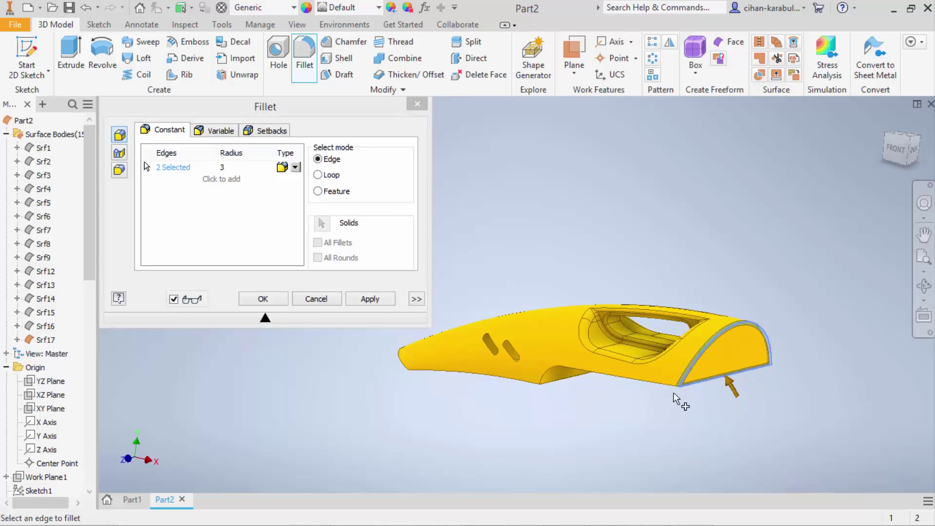
middle_click_drag(609, 388, 628, 278, "shift")
left_click(629, 260)
left_click(686, 355)
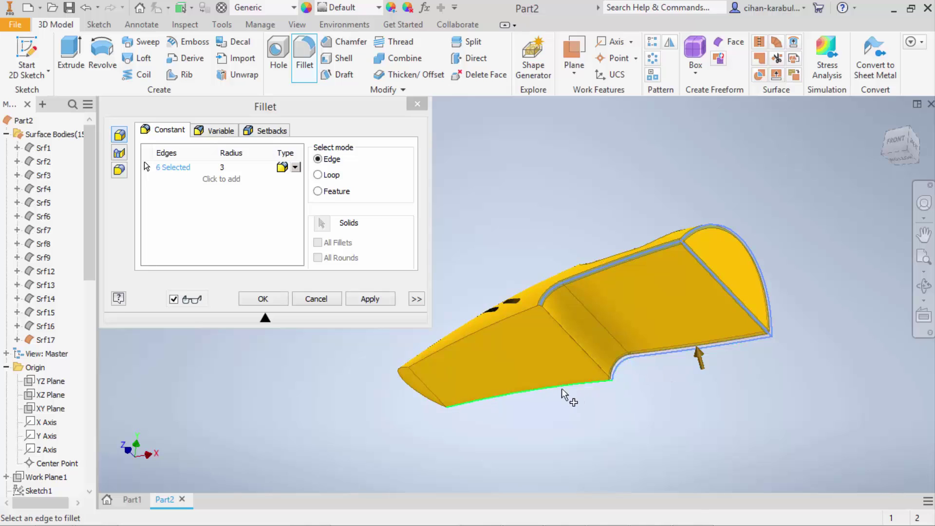
left_click(420, 378)
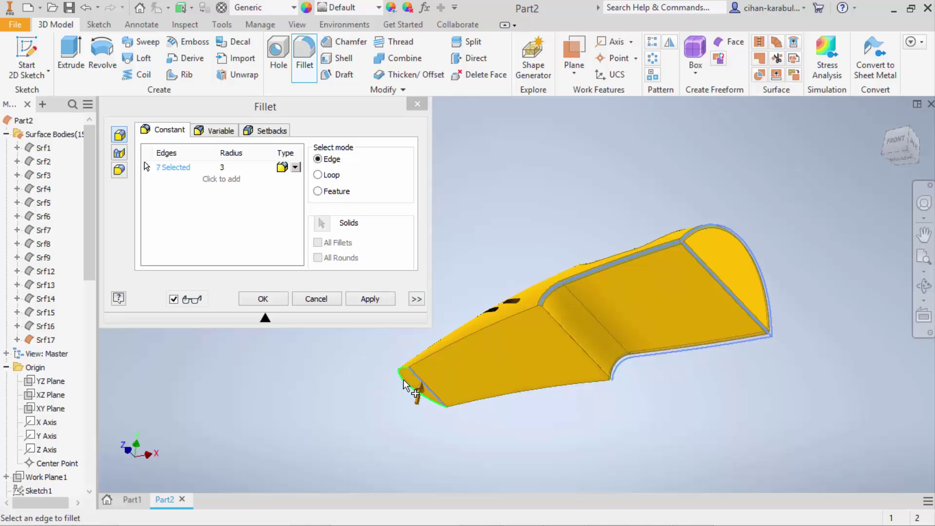
left_click(356, 296)
Fillet the remaining top, diagonal and bottom edge chains at 3 mm and close Fillet
left_click(514, 318)
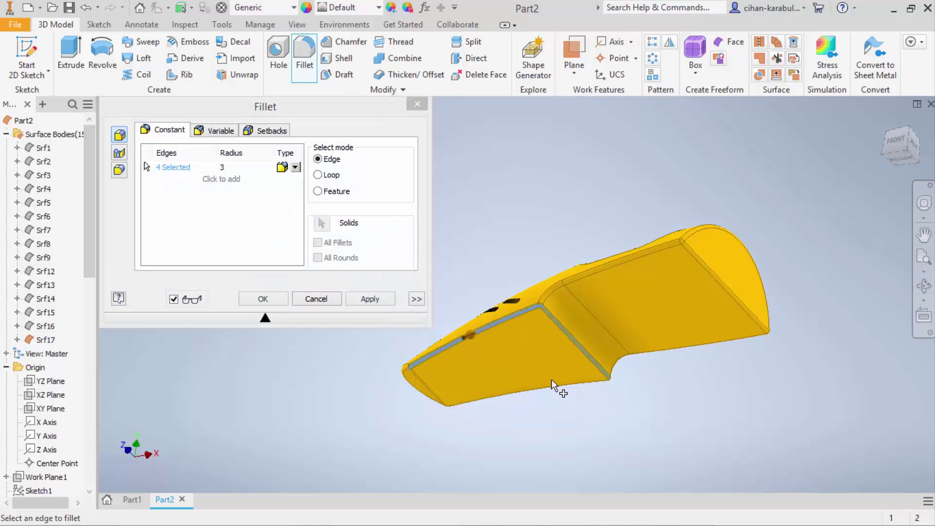
left_click(550, 387)
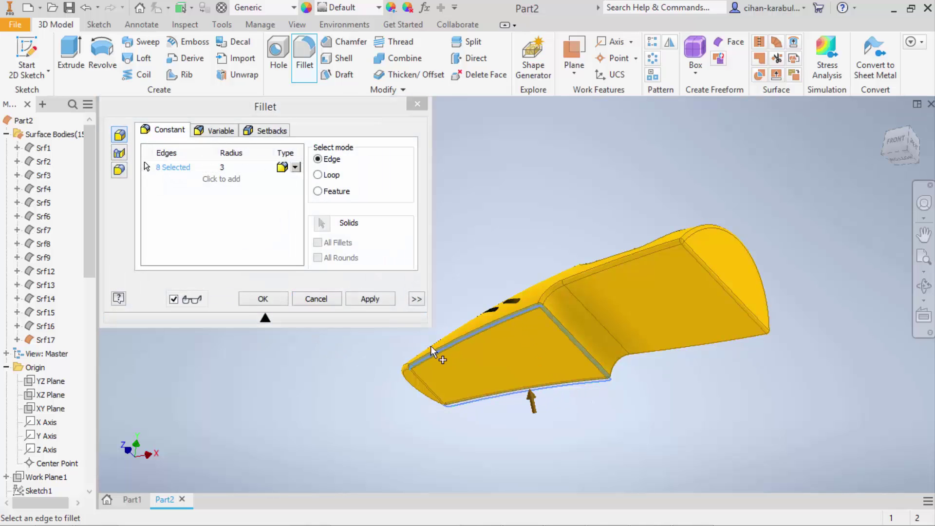
middle_click_drag(431, 351, 327, 313, "shift")
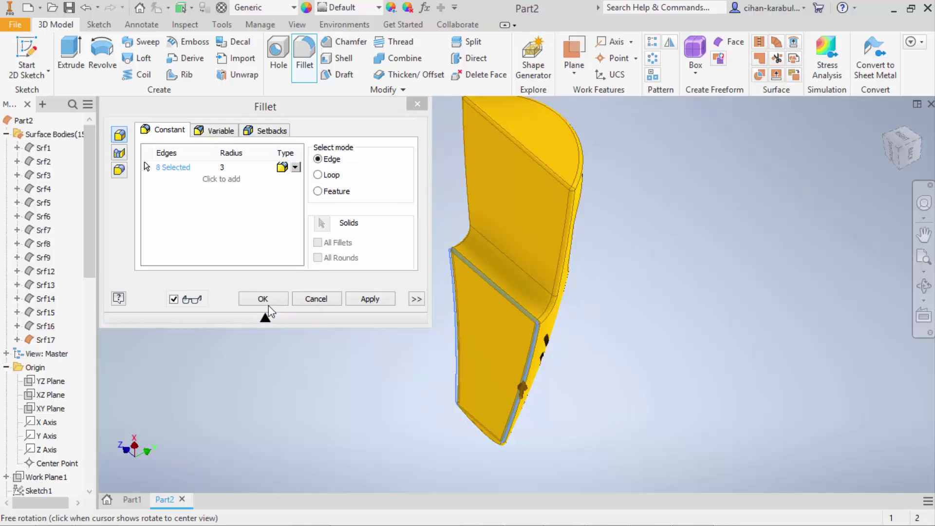
left_click(263, 299)
mouse_move(620, 387)
middle_mouse_down("shift")
mouse_move(492, 314)
mouse_move(428, 294)
mouse_move(458, 280)
mouse_move(462, 305)
mouse_move(420, 289)
mouse_move(461, 292)
mouse_move(446, 292)
middle_mouse_up("shift")
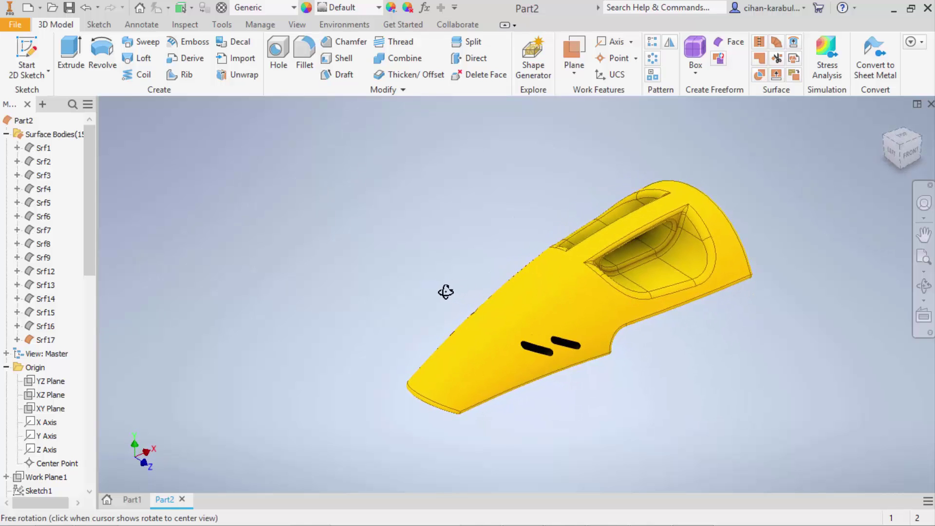
scroll(725, 326, "up", 2)
scroll(633, 376, "up", 2)
mouse_move(634, 376)
middle_mouse_down("shift")
mouse_move(627, 282)
mouse_move(658, 361)
mouse_move(643, 346)
mouse_move(427, 322)
mouse_move(323, 294)
mouse_move(180, 276)
mouse_move(174, 283)
middle_mouse_up("shift")
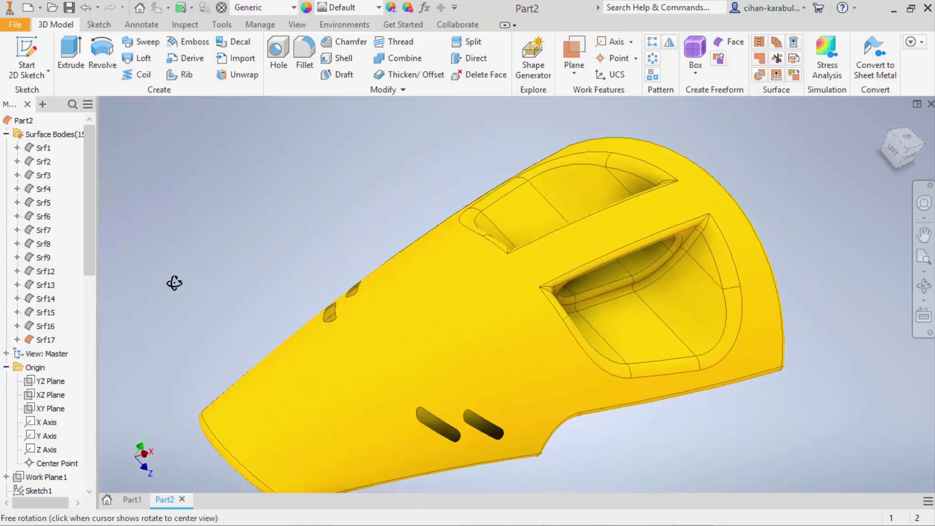
mouse_move(530, 314)
middle_mouse_down("shift")
mouse_move(691, 391)
mouse_move(691, 401)
mouse_move(720, 378)
mouse_move(701, 395)
mouse_move(639, 369)
mouse_move(732, 386)
mouse_move(694, 387)
middle_mouse_up("shift")
left_click_drag(699, 398, 722, 397)
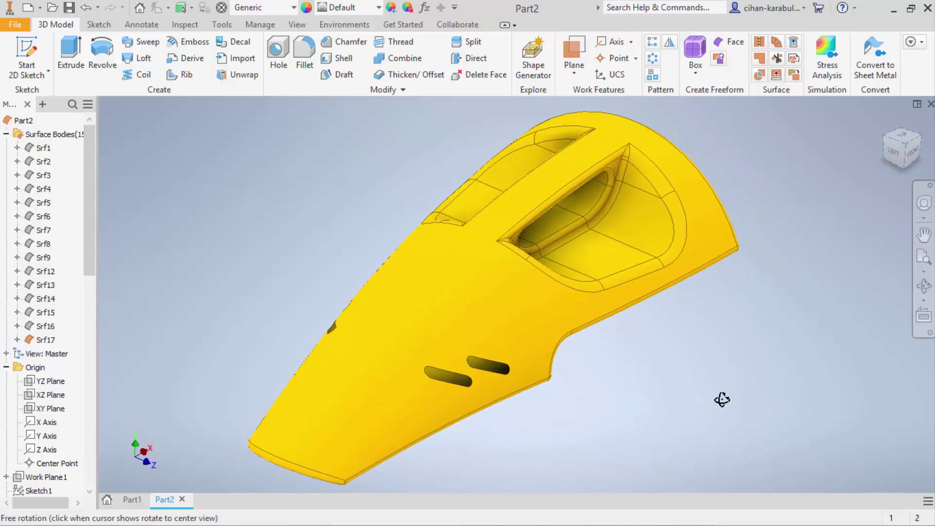